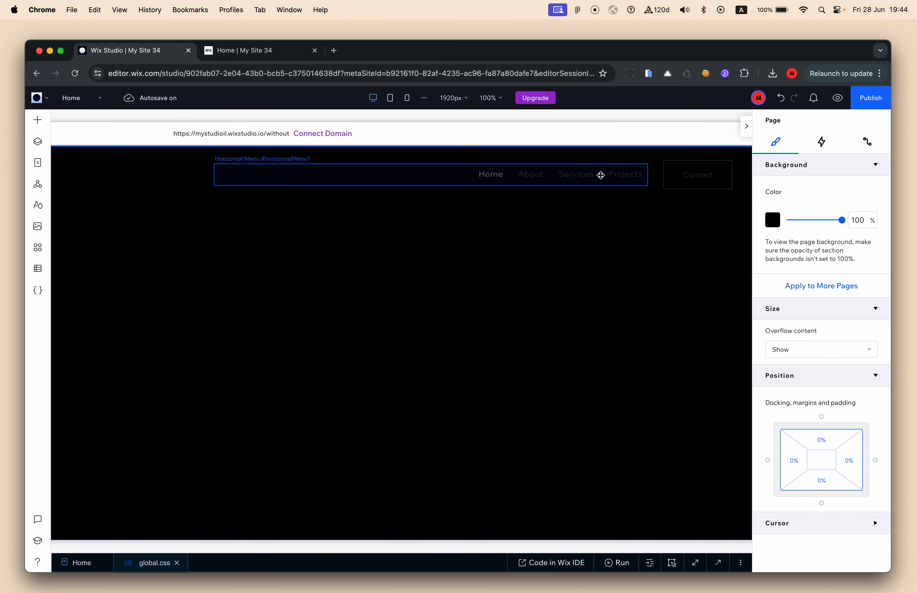
# Scroll around the hero and select the empty section at the top
pyautogui.hscroll(-7, 597, 228)
pyautogui.scroll(-4, 606, 346)
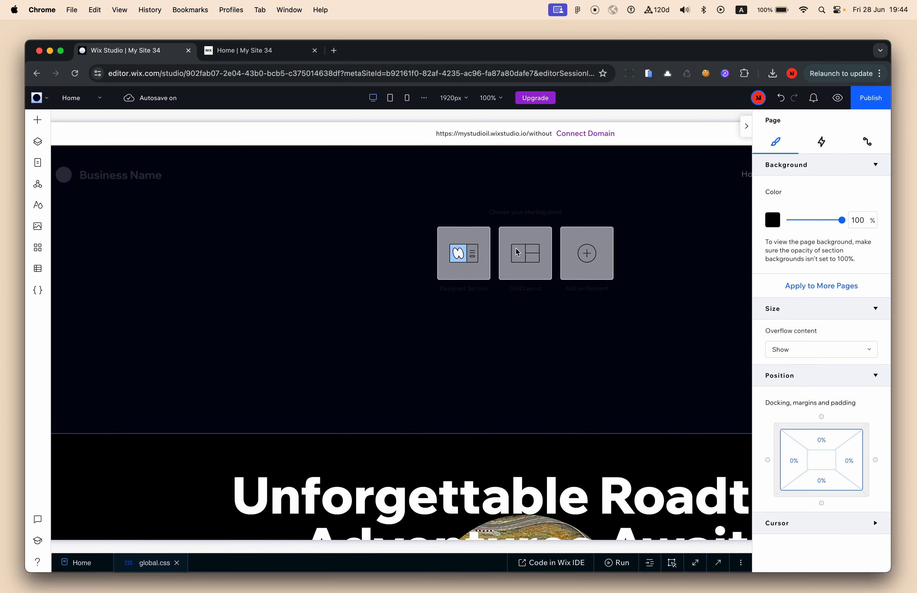
pyautogui.scroll(4, 224, 304)
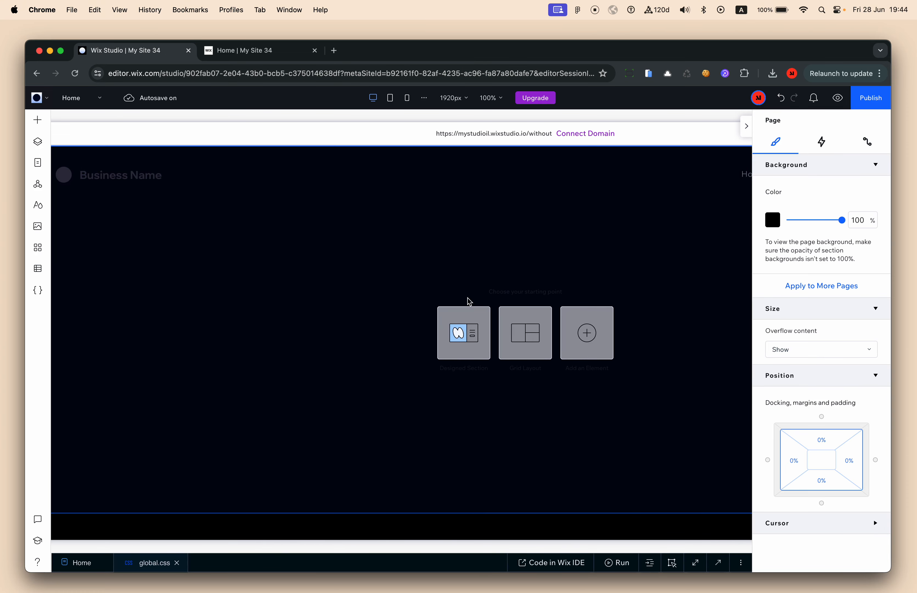
pyautogui.click(690, 239)
pyautogui.hscroll(2, 717, 254)
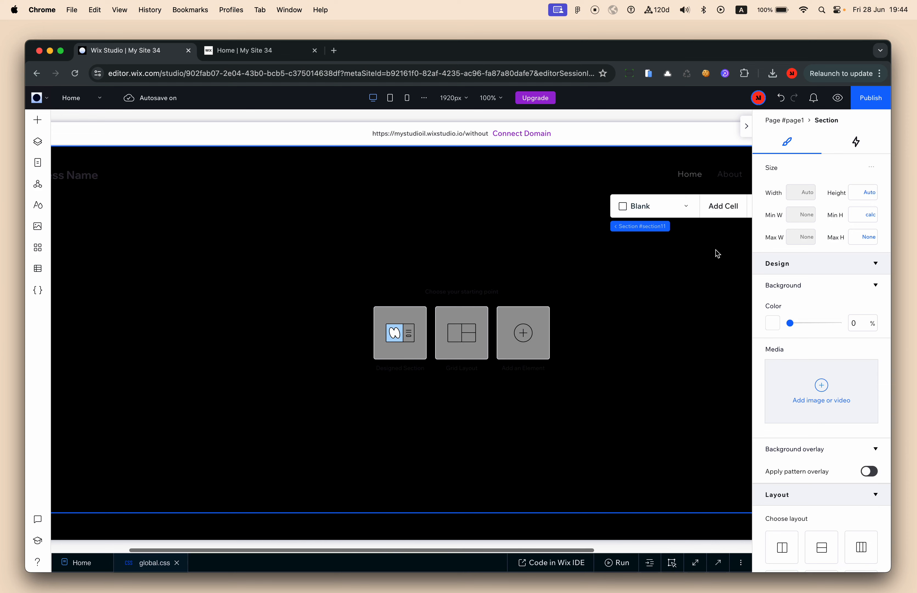
pyautogui.hscroll(-3, 232, 254)
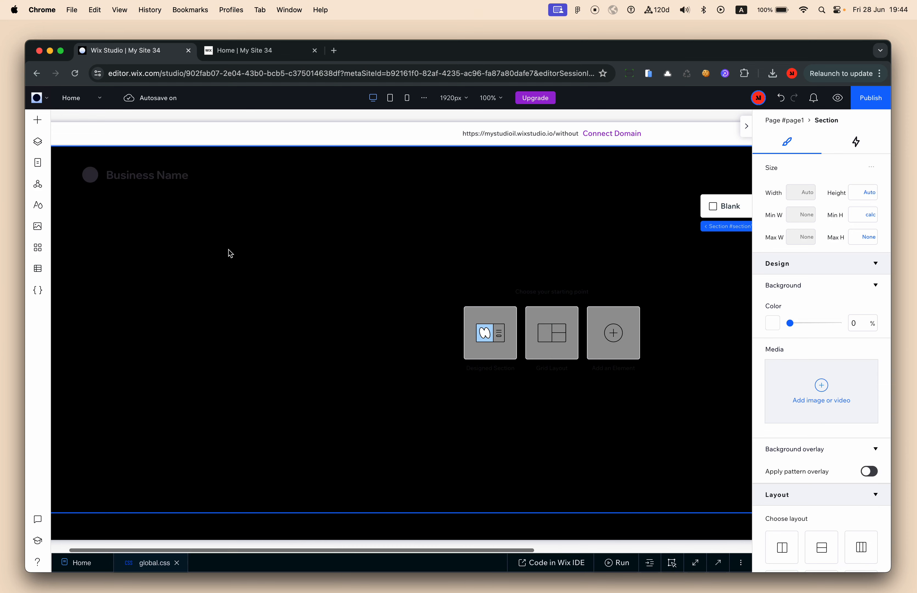
pyautogui.scroll(-3, 389, 352)
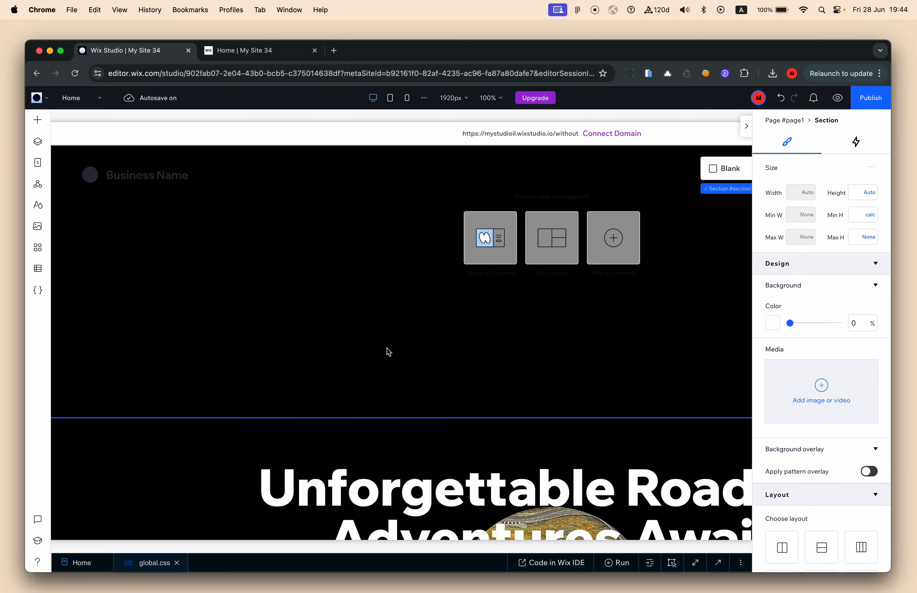
pyautogui.scroll(3, 389, 352)
pyautogui.scroll(-5, 278, 333)
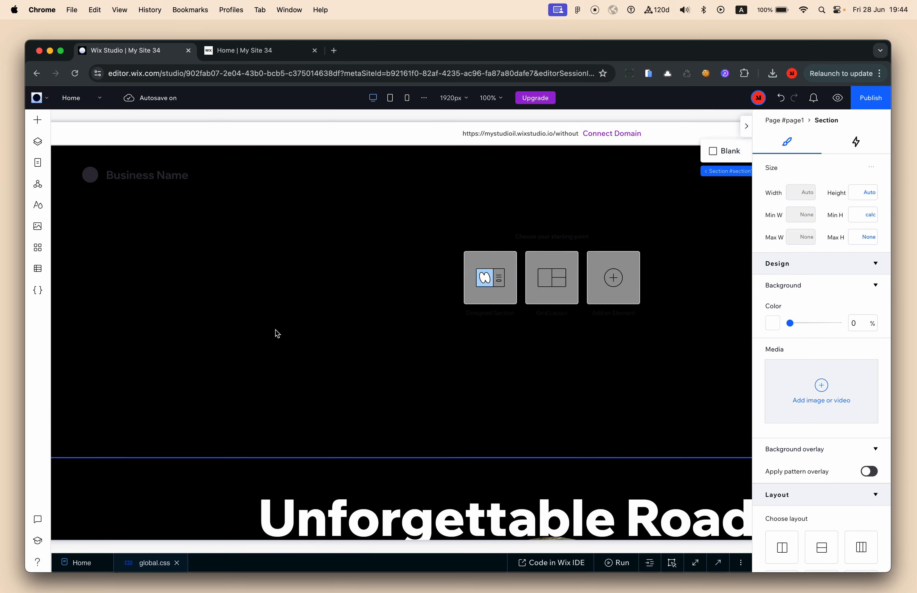
pyautogui.scroll(3, 277, 334)
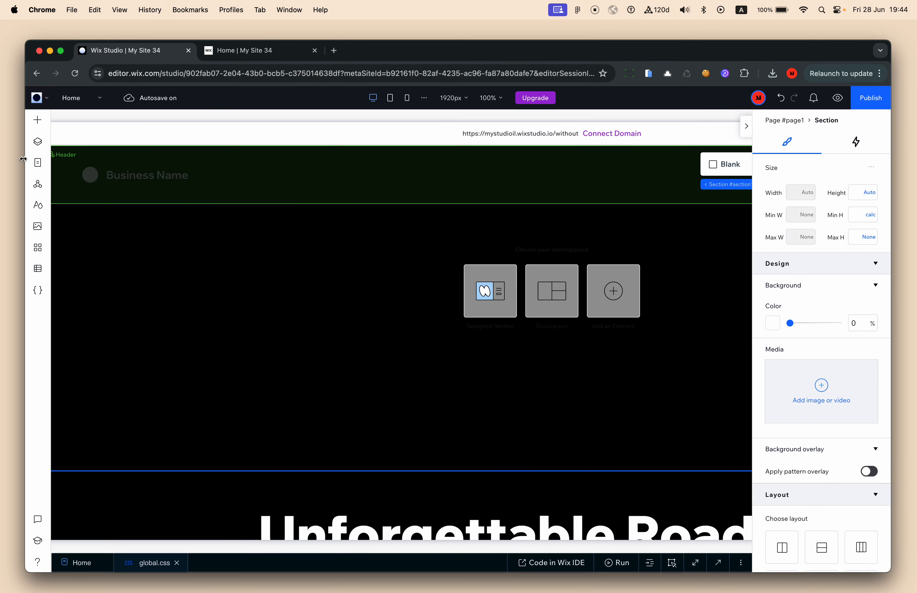
pyautogui.scroll(-7, 395, 373)
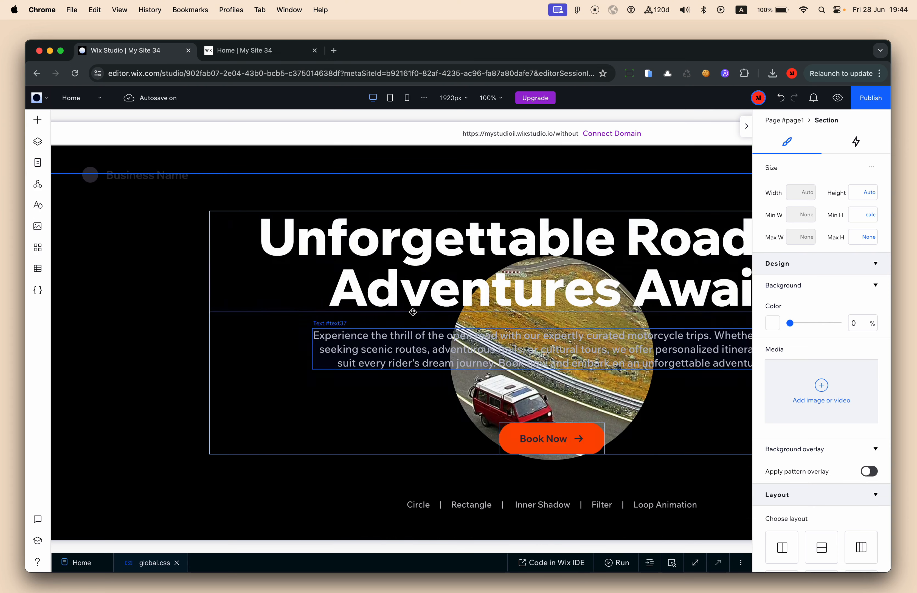
# Select the headline, paragraph and Book Now stack, delete it, then undo the deletion
pyautogui.click(485, 320)
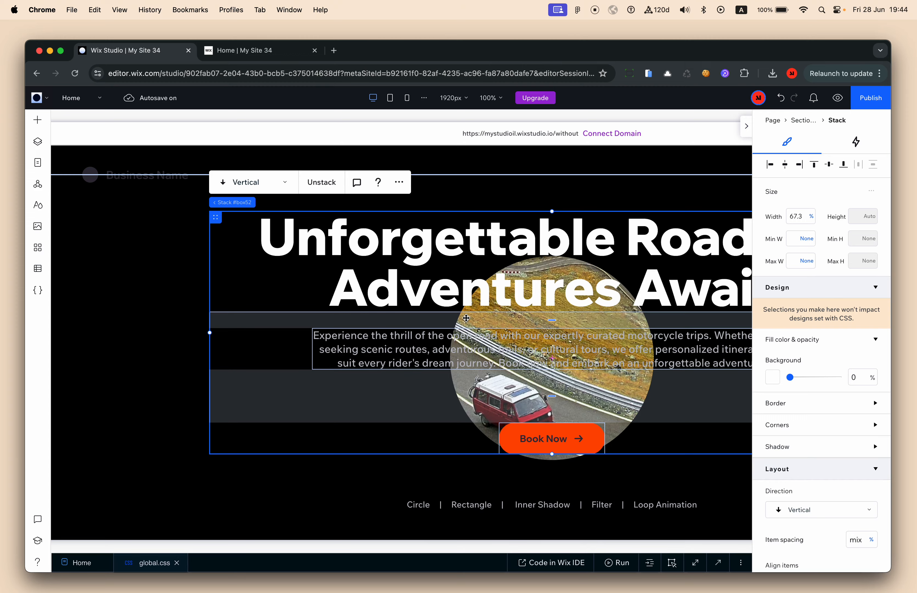
pyautogui.scroll(-2, 466, 318)
pyautogui.scroll(2, 470, 352)
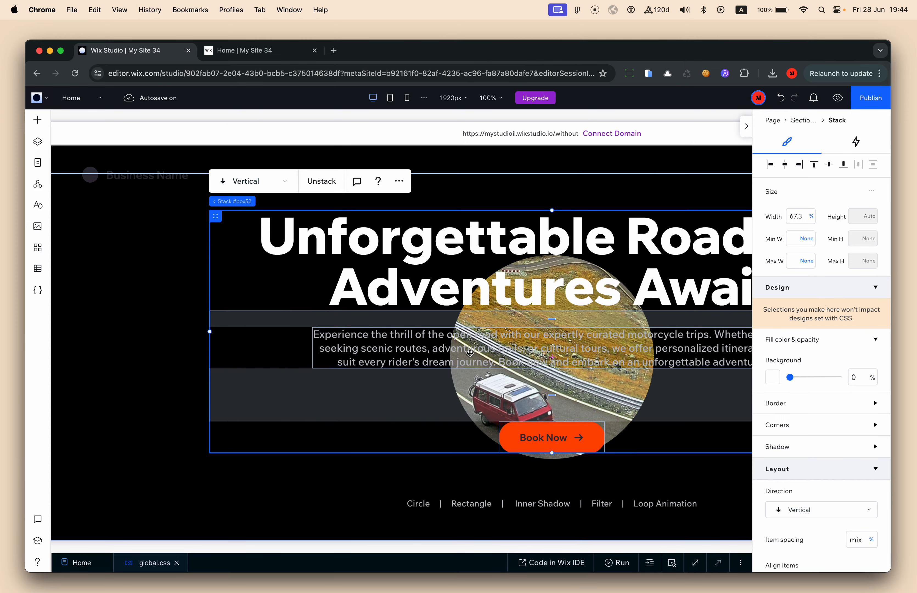
pyautogui.scroll(-8, 878, 402)
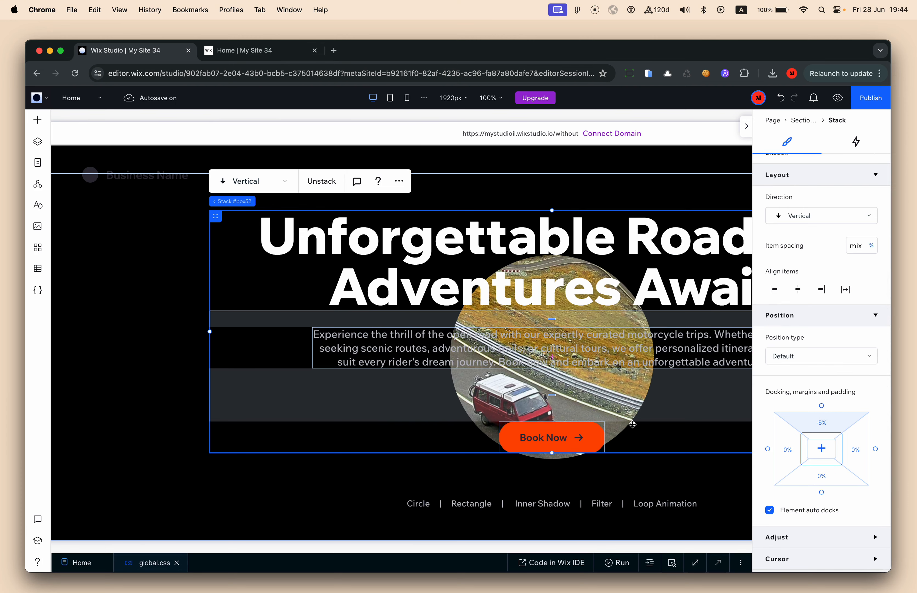
pyautogui.press('Delete')
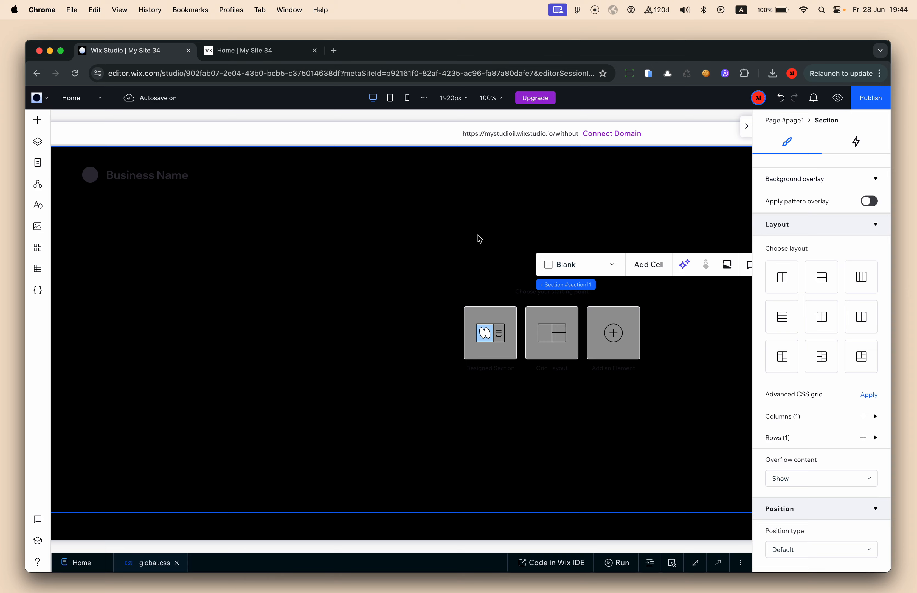
pyautogui.press('super+z')
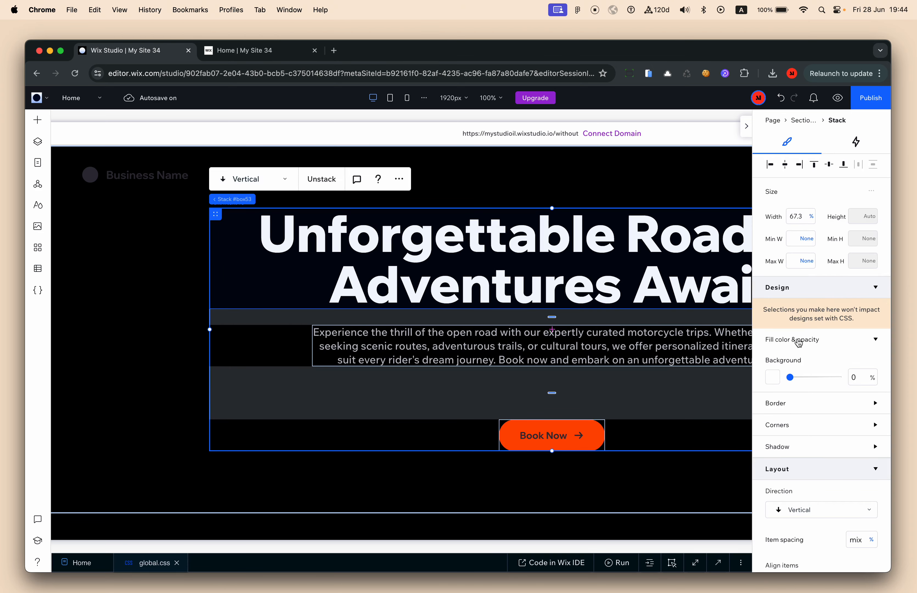
# Set the hero stack's top margin to -5%
pyautogui.scroll(-8, 844, 393)
pyautogui.click(823, 401)
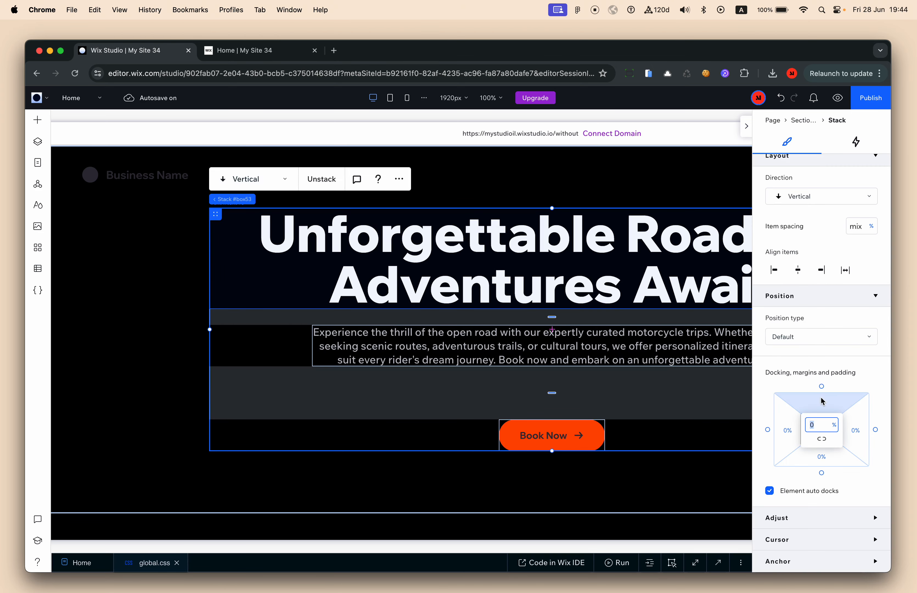
pyautogui.write('-5')
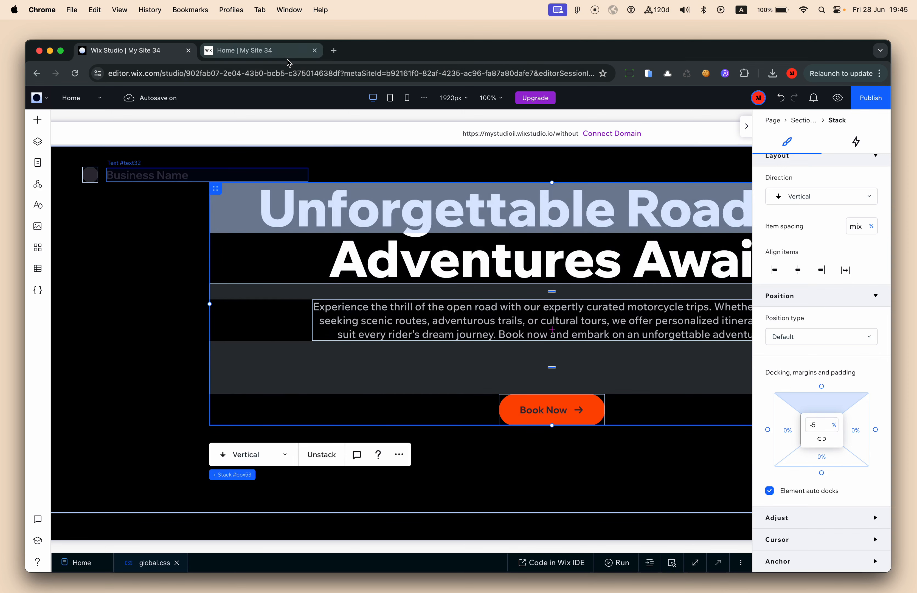
pyautogui.click(269, 51)
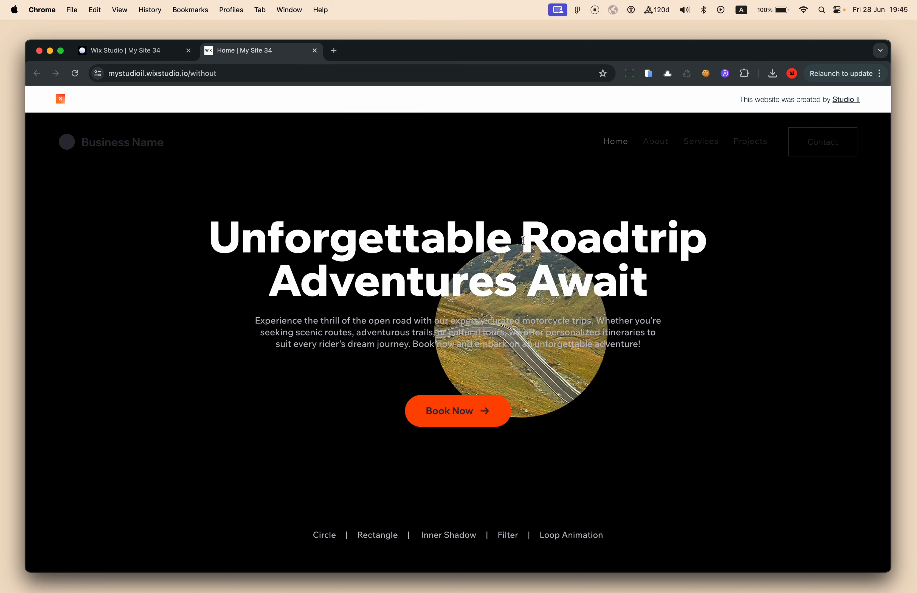
pyautogui.click(143, 50)
pyautogui.scroll(-10, 435, 444)
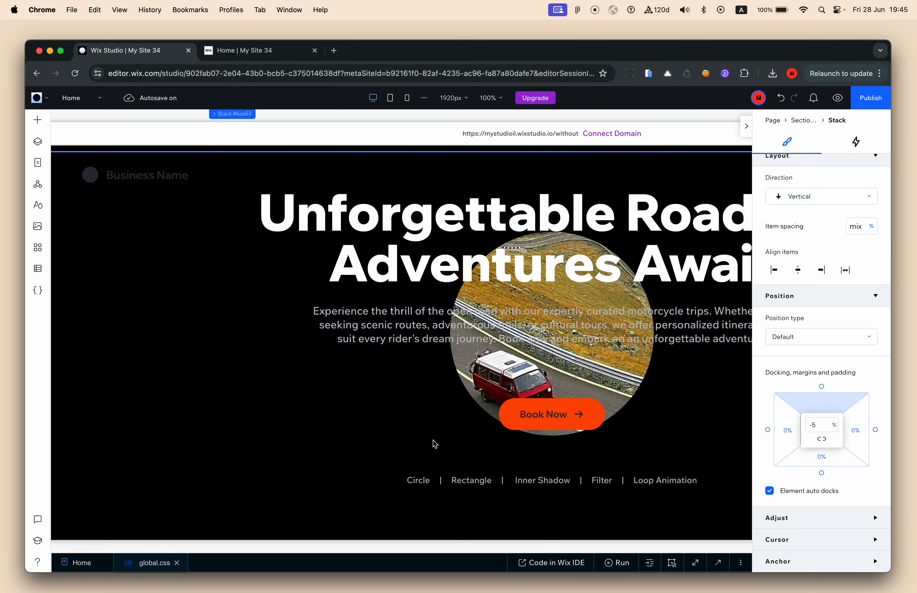
pyautogui.click(503, 456)
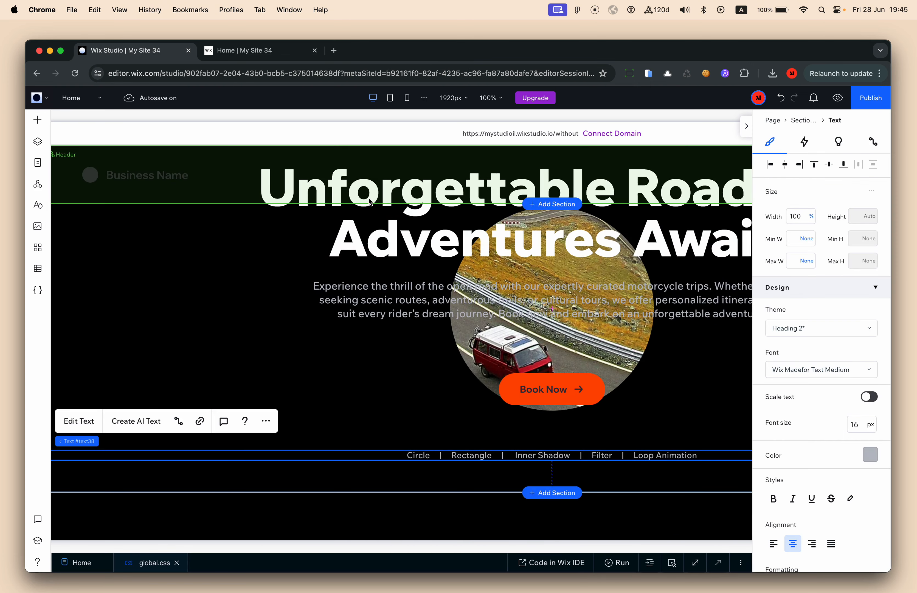
pyautogui.click(269, 59)
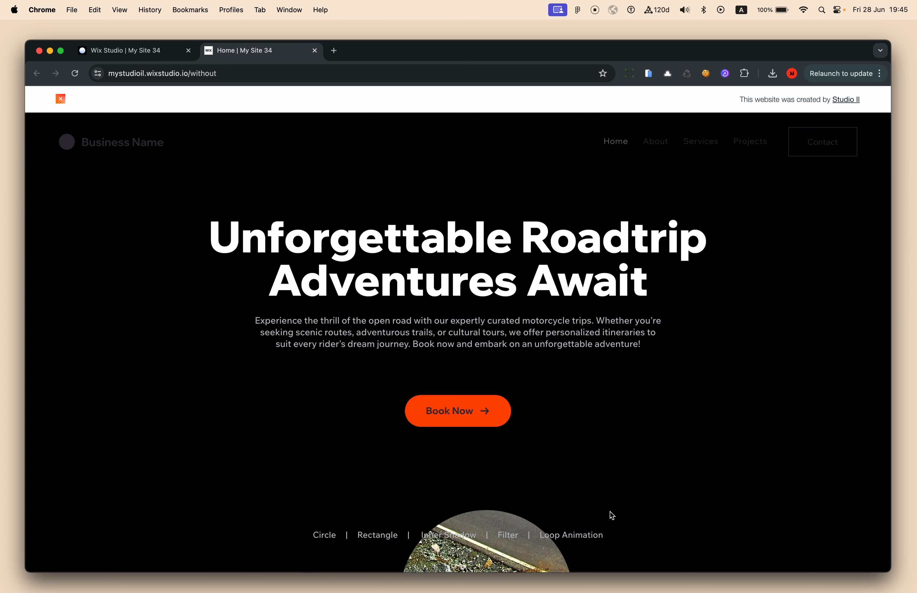
pyautogui.click(120, 50)
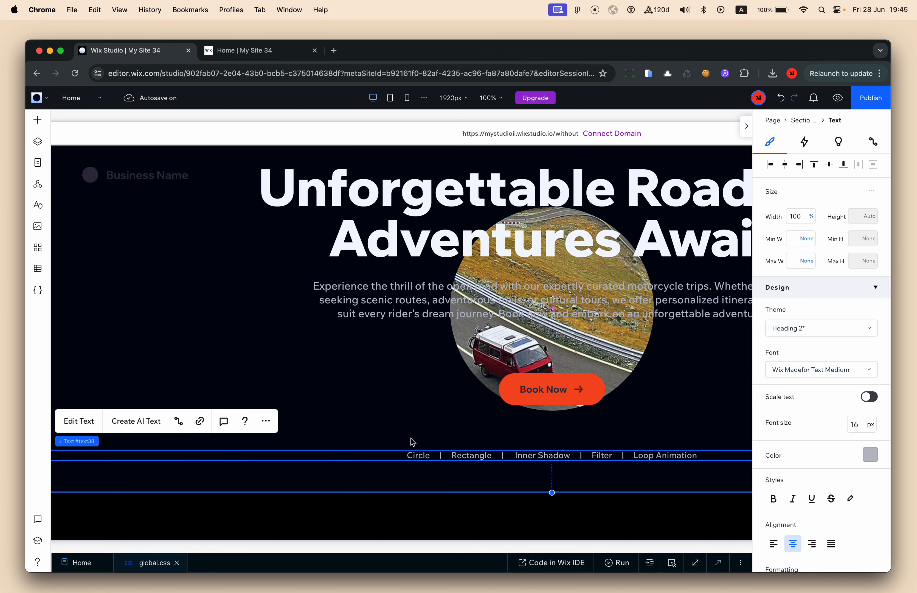
pyautogui.scroll(10, 389, 269)
pyautogui.click(161, 293)
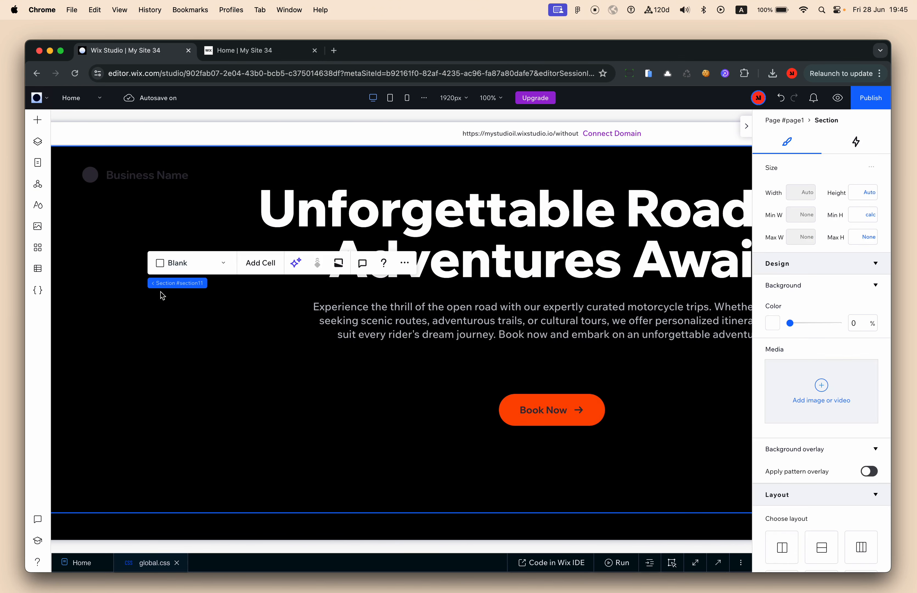
# Paste the links row into the first section, align it bottom, and give it an 80 px bottom margin
pyautogui.press('super+v')
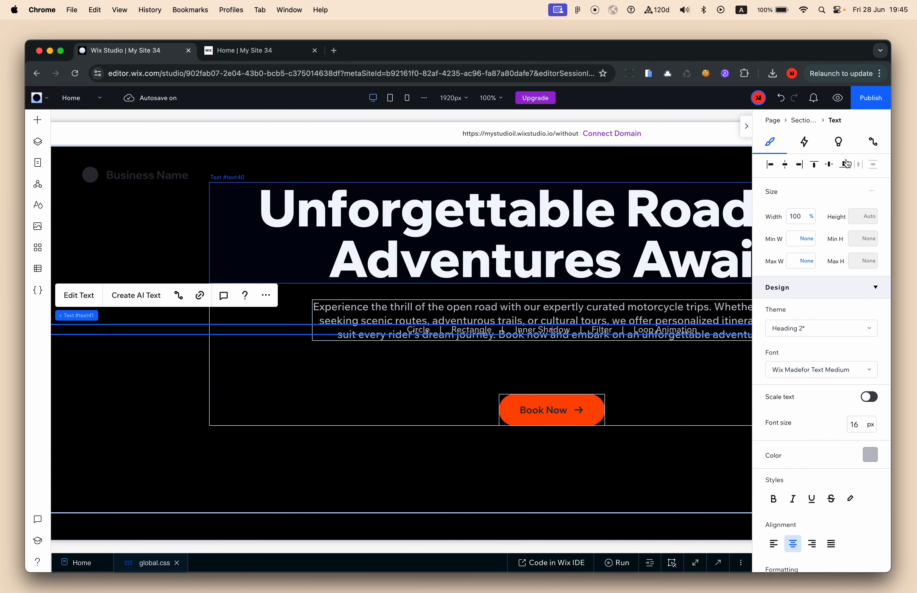
pyautogui.click(845, 165)
pyautogui.scroll(-5, 663, 382)
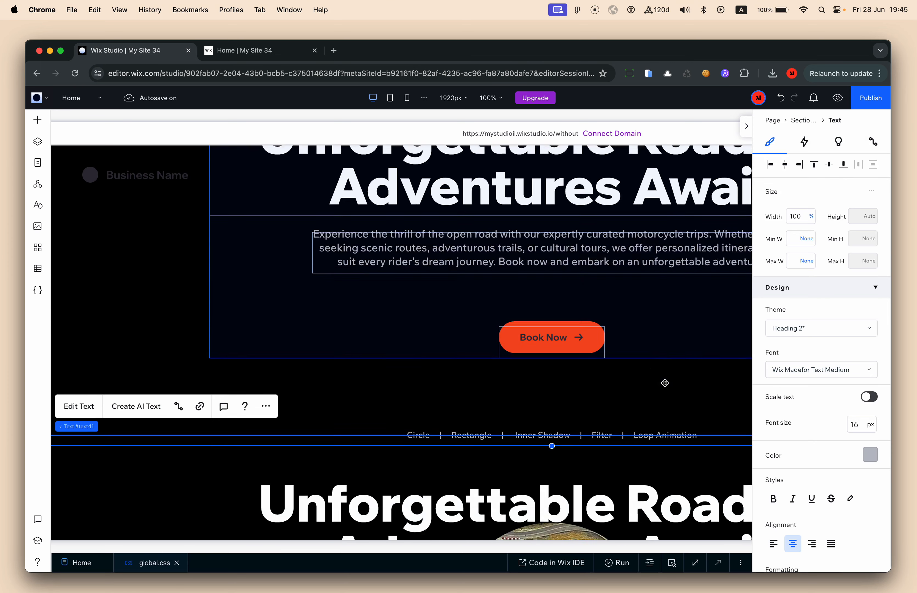
pyautogui.scroll(-1, 853, 469)
pyautogui.scroll(-10, 854, 469)
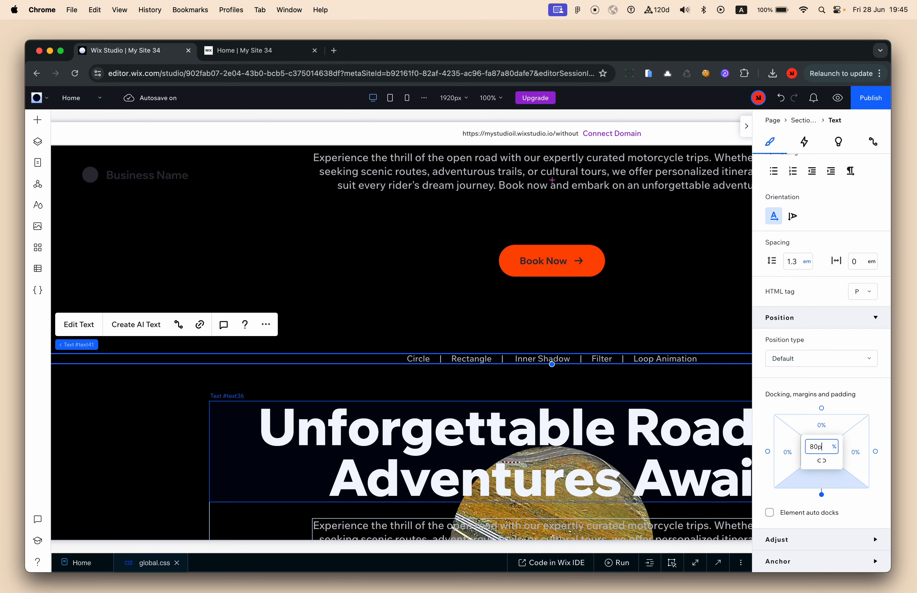
pyautogui.write('x')
pyautogui.press('Return')
# Change the links row's bottom margin to 60 px
pyautogui.scroll(-10, 631, 435)
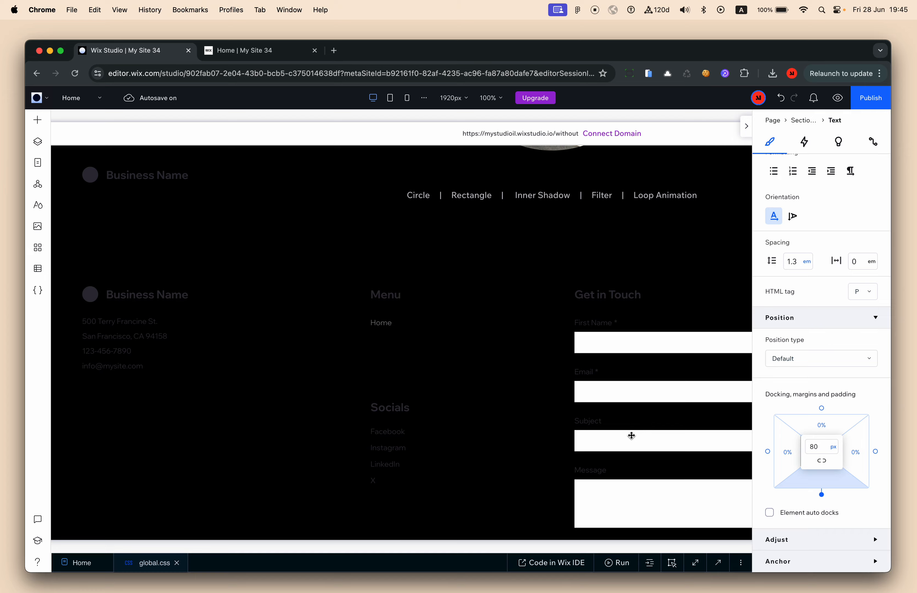
pyautogui.scroll(5, 631, 436)
pyautogui.scroll(-8, 832, 445)
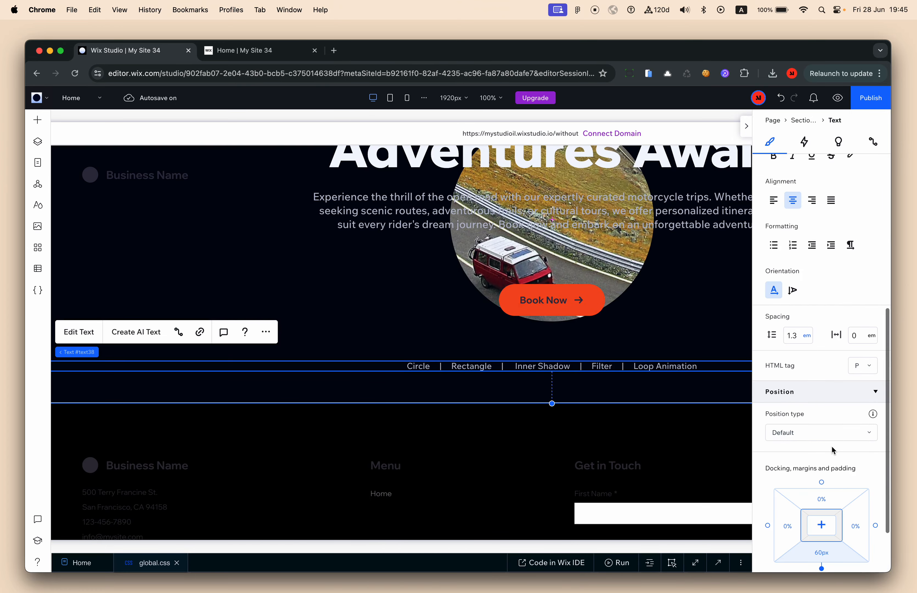
pyautogui.click(692, 361)
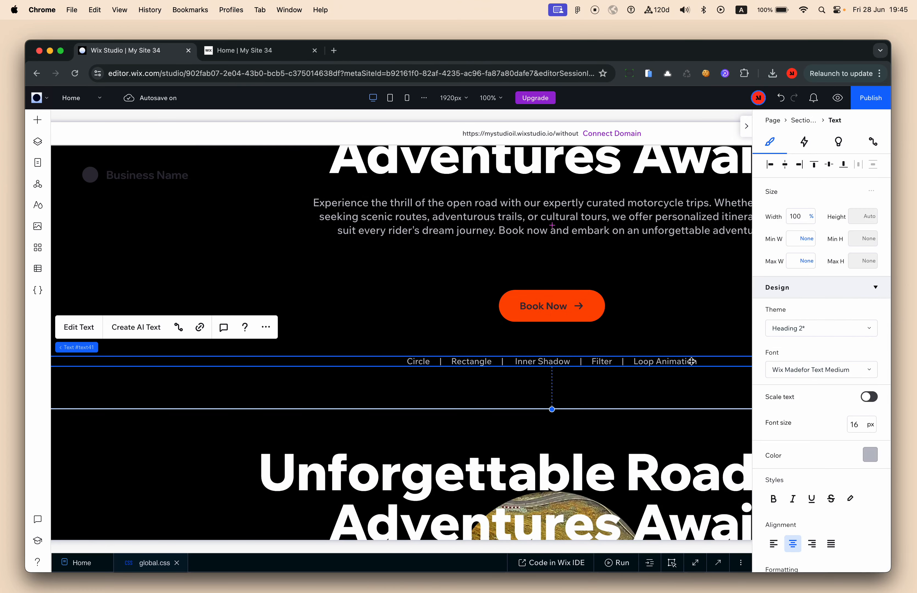
pyautogui.scroll(-10, 827, 442)
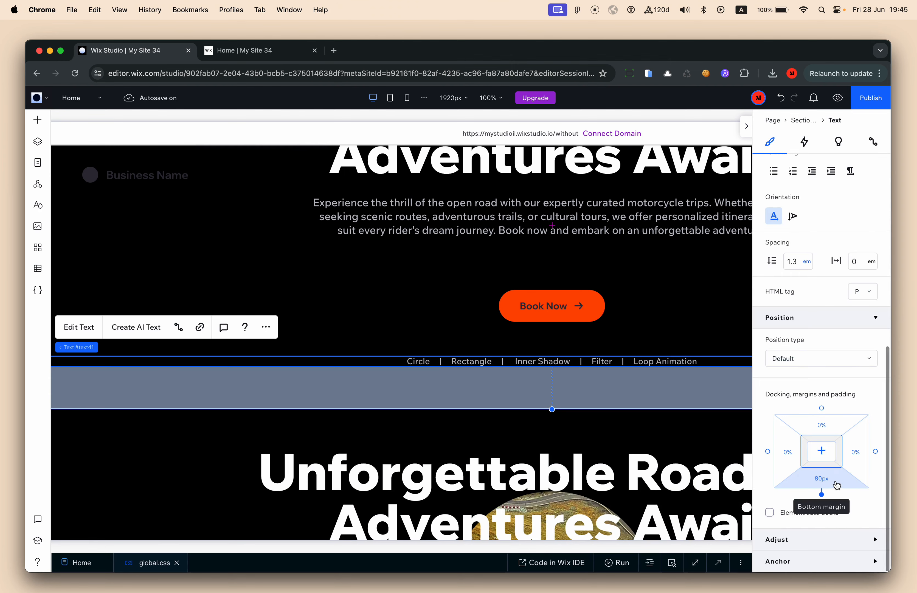
pyautogui.click(836, 485)
pyautogui.write('60')
# Select the hero stack in the first section
pyautogui.hscroll(3, 608, 366)
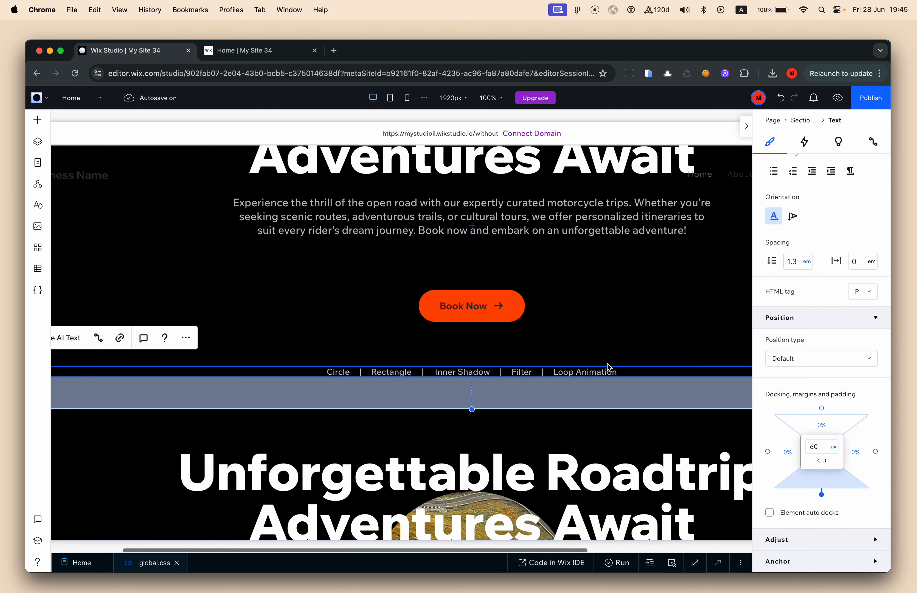
pyautogui.hscroll(3, 608, 366)
pyautogui.scroll(5, 594, 365)
pyautogui.scroll(10, 811, 251)
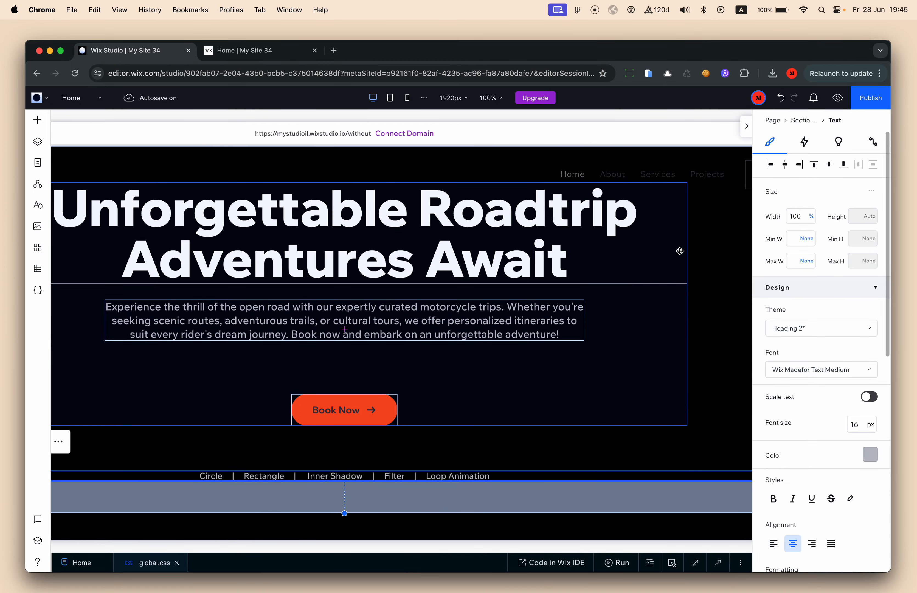
pyautogui.hscroll(-3, 679, 251)
pyautogui.click(433, 363)
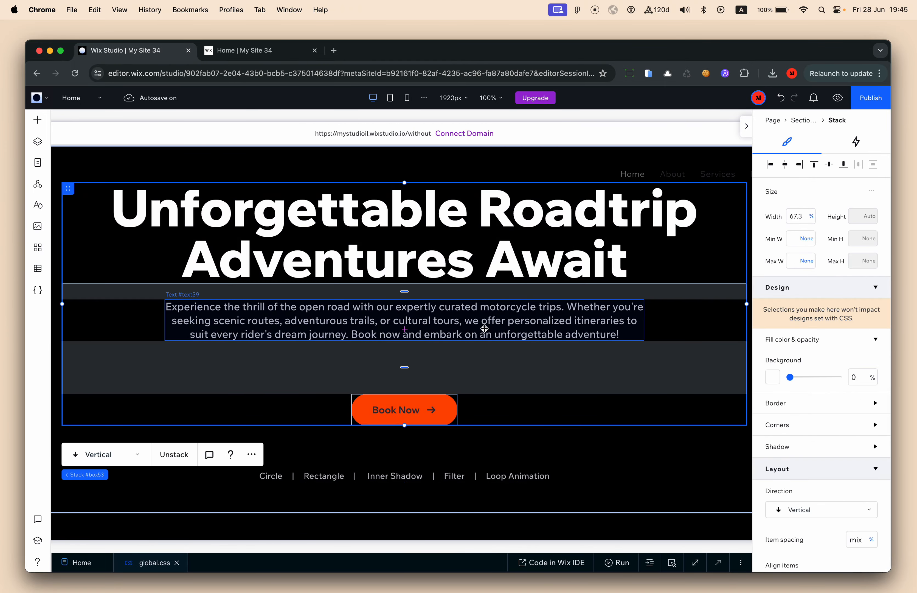
# Check the hero layout at a narrower canvas width
pyautogui.hscroll(5, 614, 328)
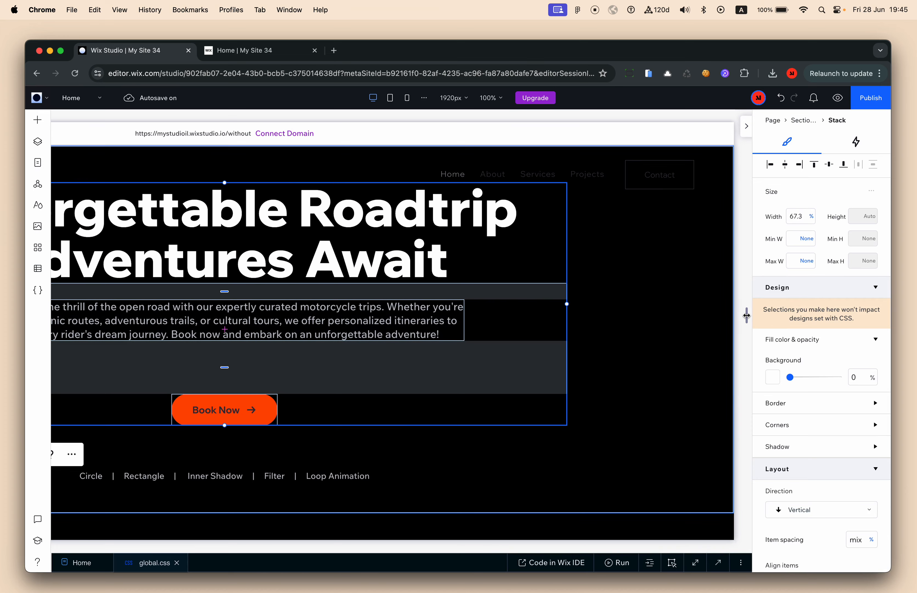
pyautogui.moveTo(747, 315); pyautogui.dragTo(664, 330)
pyautogui.hscroll(-5, 587, 309)
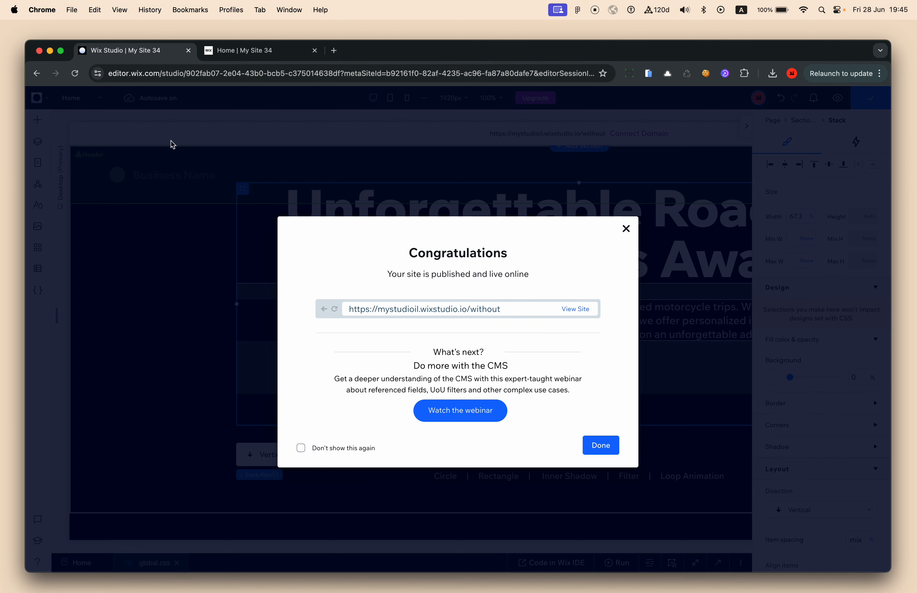
# Reload the live site, then in the editor dismiss the publish notice and show the Pages list
pyautogui.click(241, 53)
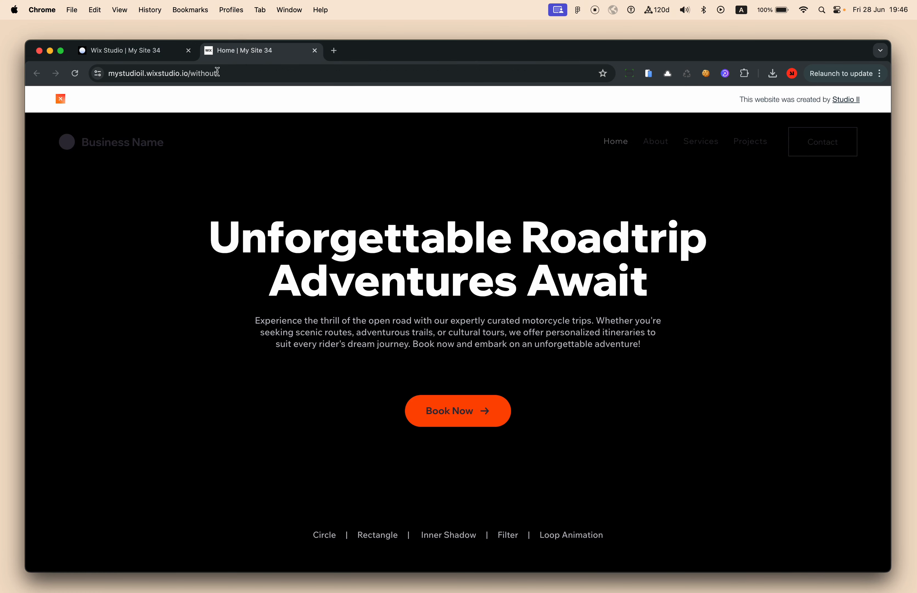
pyautogui.click(78, 74)
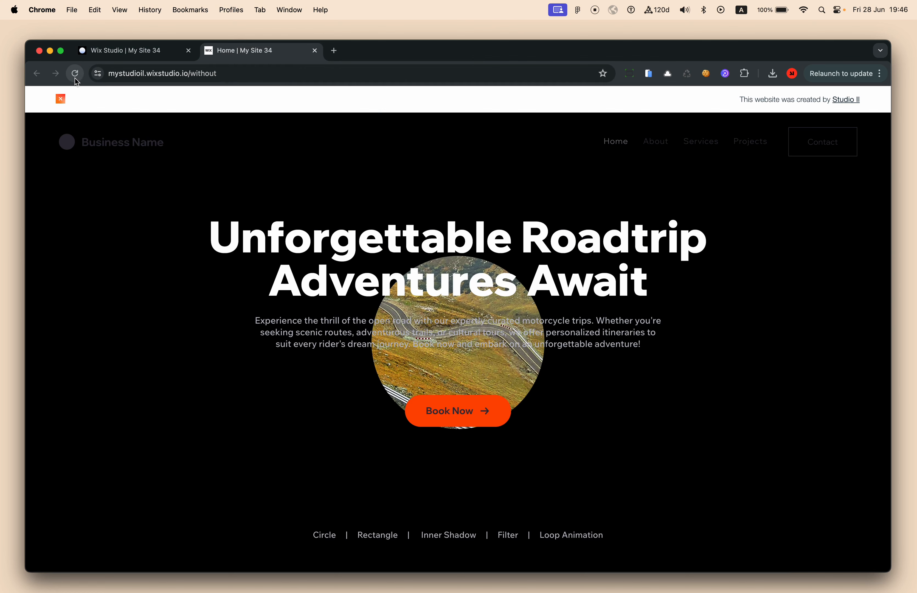
pyautogui.click(129, 57)
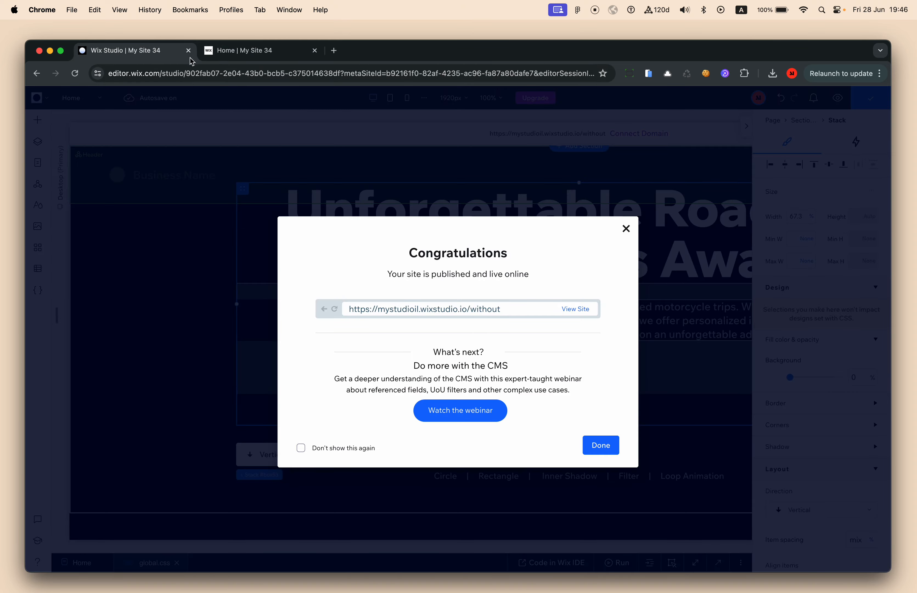
pyautogui.click(217, 162)
pyautogui.click(40, 163)
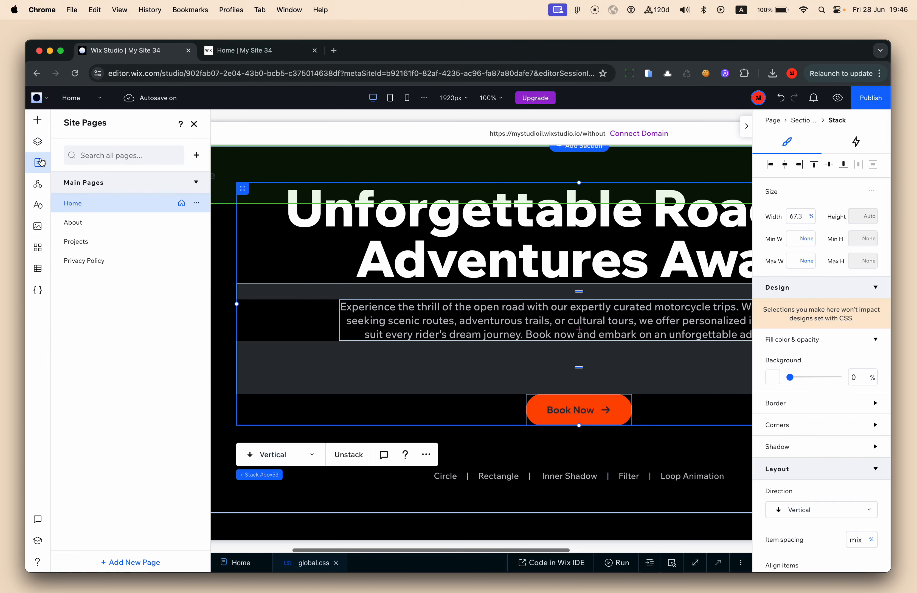
# In Home page settings, enable manual caching and set cache reset to Never (disable caching)
pyautogui.click(199, 204)
pyautogui.click(234, 214)
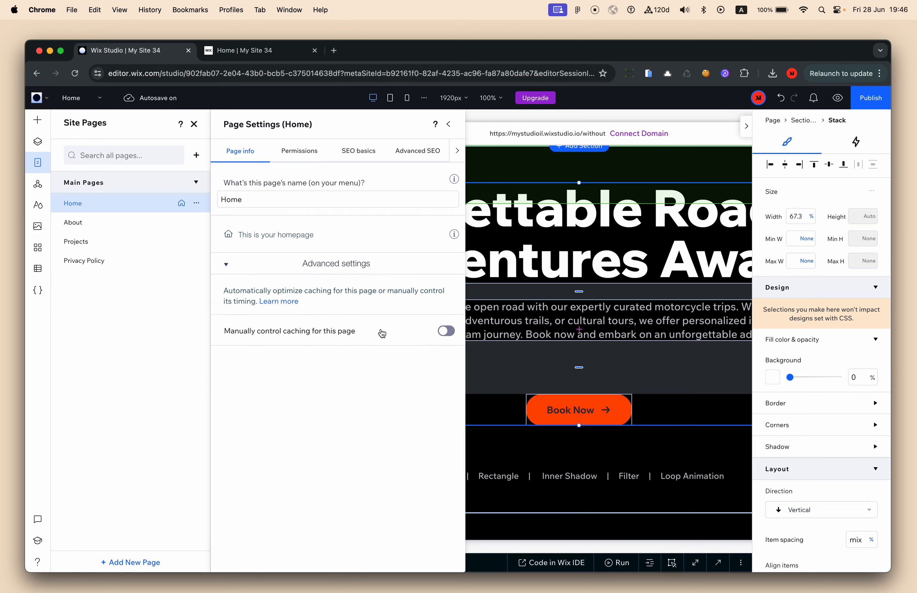
pyautogui.click(439, 333)
pyautogui.click(350, 445)
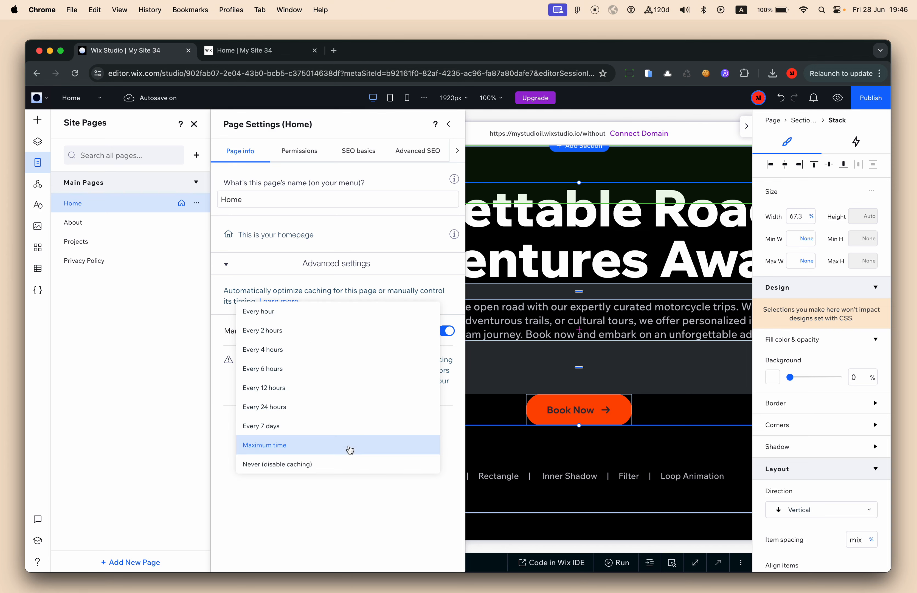
pyautogui.click(343, 465)
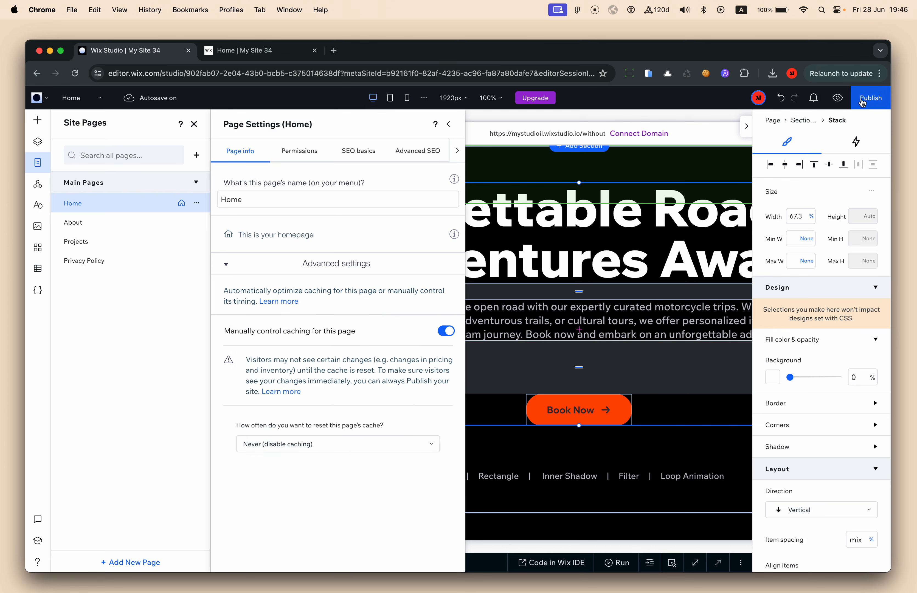
# Republish the site and close the confirmation and the Pages panel
pyautogui.click(450, 124)
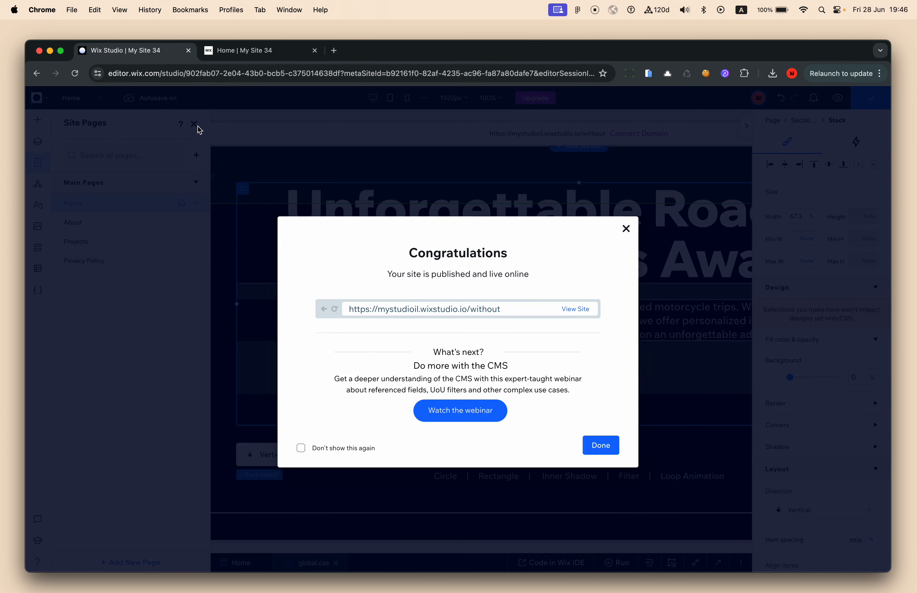
pyautogui.click(195, 125)
pyautogui.click(195, 125)
# Reload the live site and scroll through the hero sections to check the road-image circle
pyautogui.click(259, 51)
pyautogui.click(251, 72)
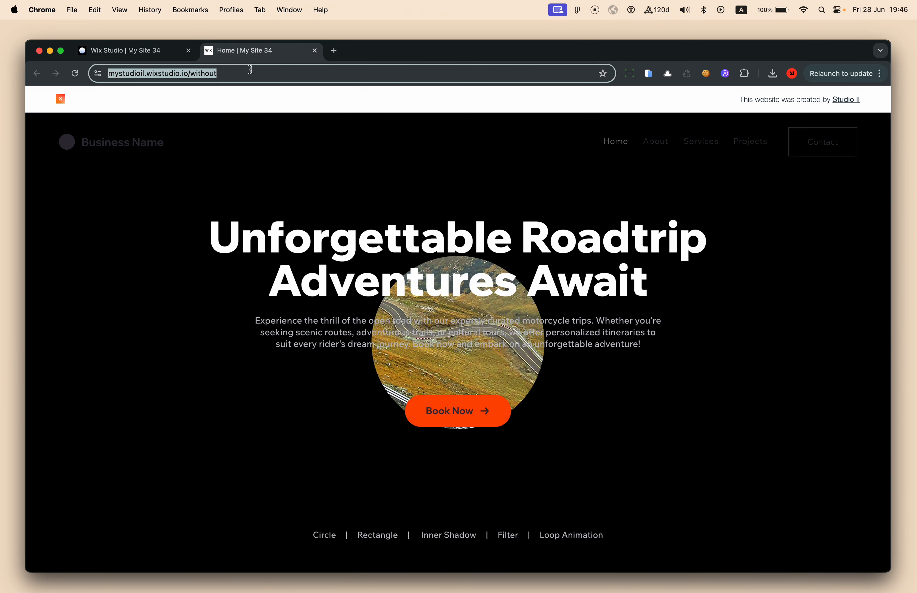
pyautogui.press('Return')
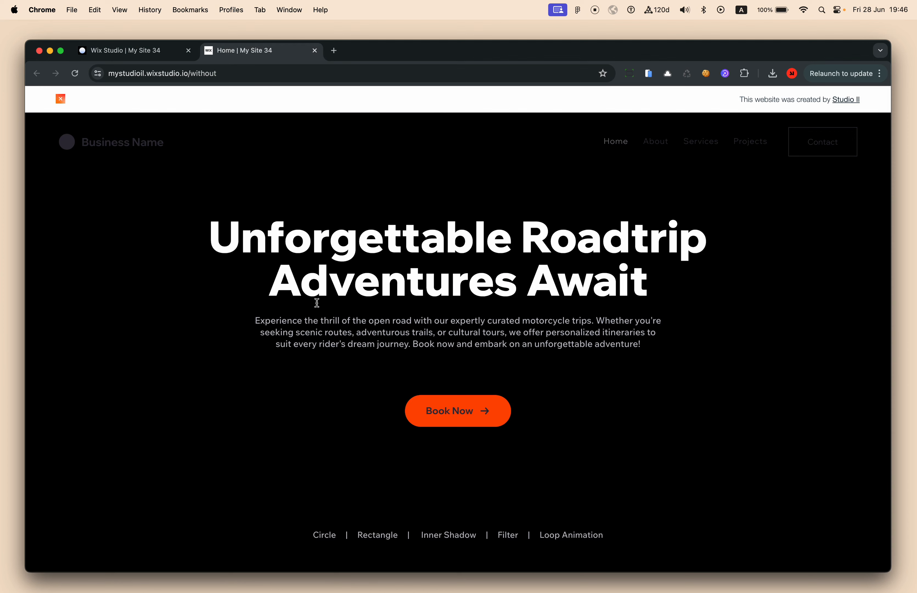
pyautogui.click(135, 50)
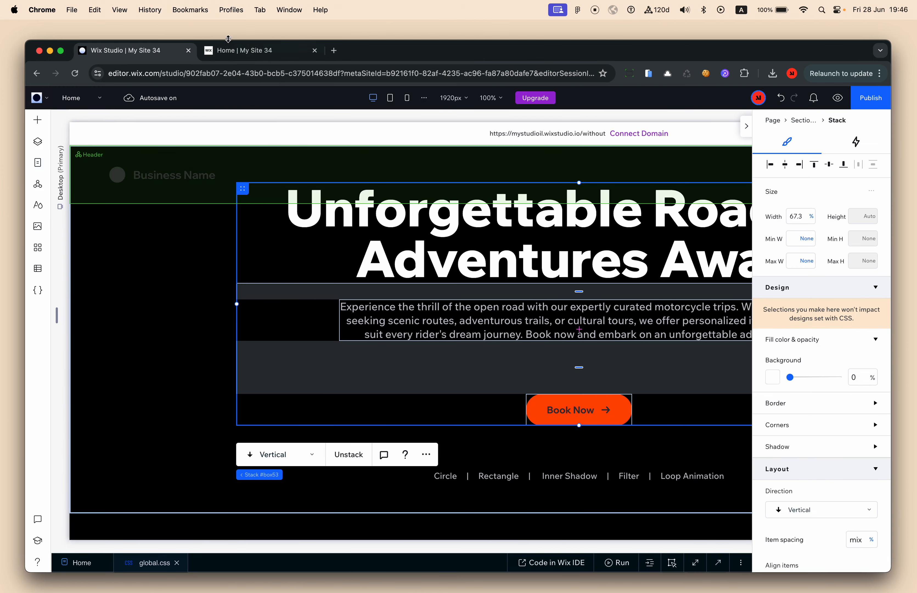
pyautogui.click(252, 57)
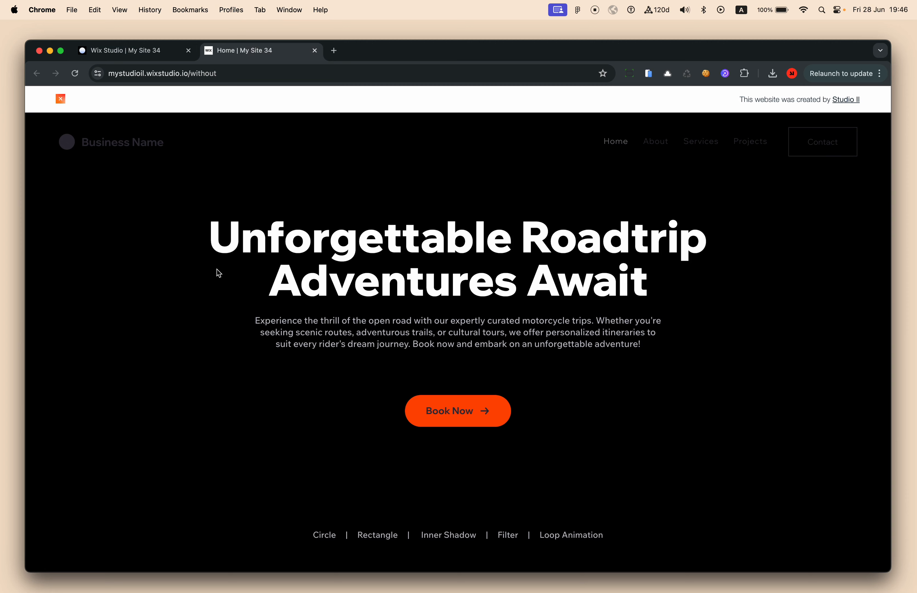
pyautogui.scroll(-3, 358, 343)
pyautogui.scroll(3, 359, 343)
pyautogui.scroll(-3, 358, 342)
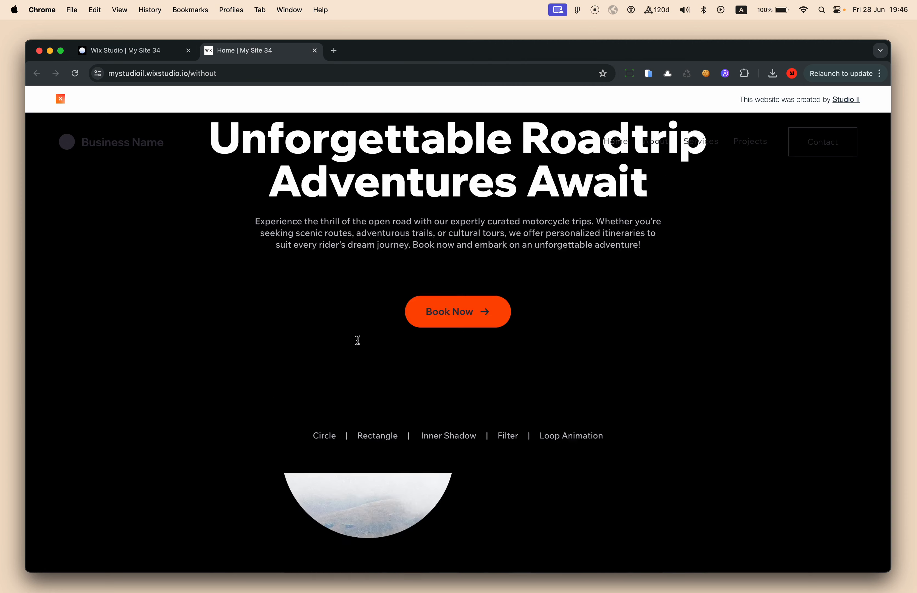
pyautogui.scroll(1, 358, 341)
pyautogui.scroll(2, 358, 341)
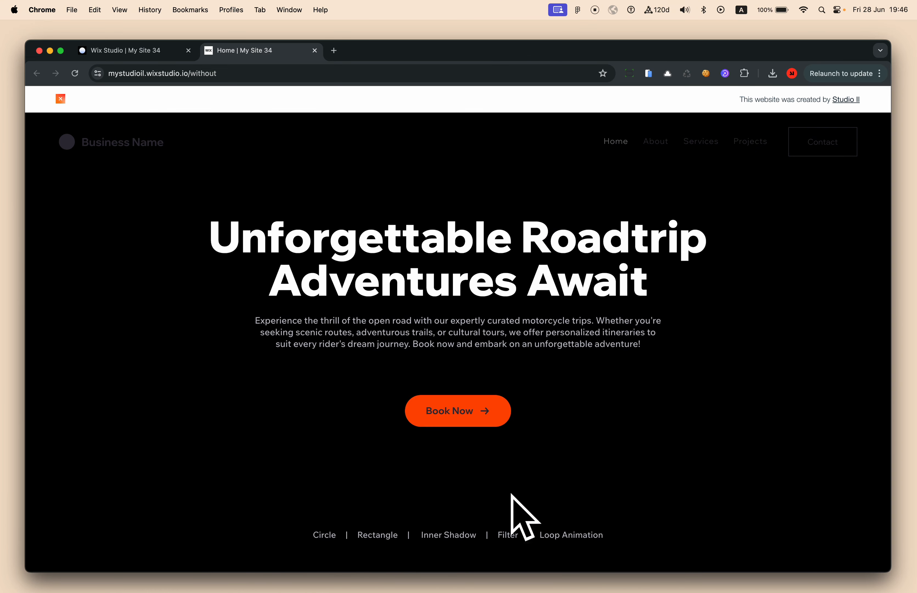
pyautogui.scroll(-10, 257, 395)
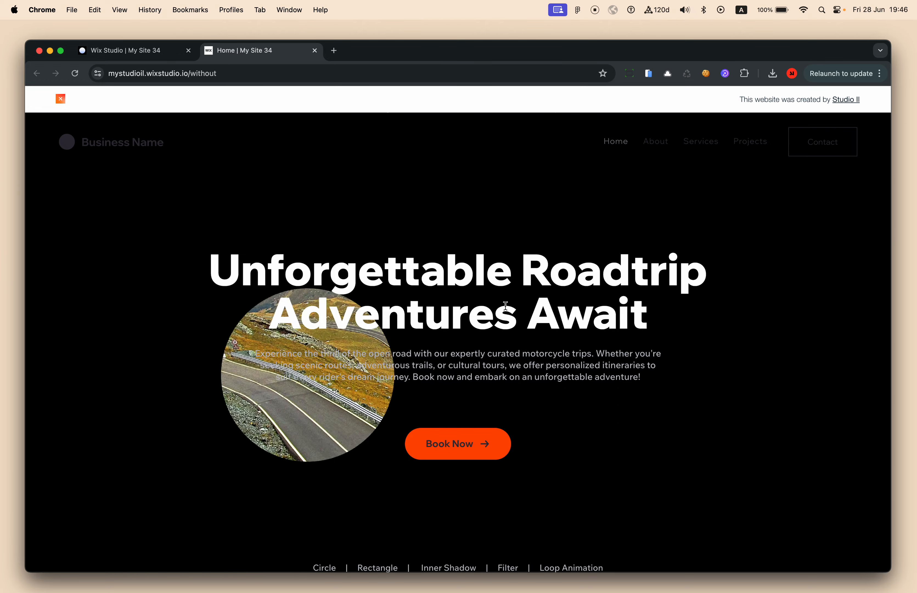
pyautogui.scroll(1, 433, 319)
pyautogui.scroll(-15, 433, 318)
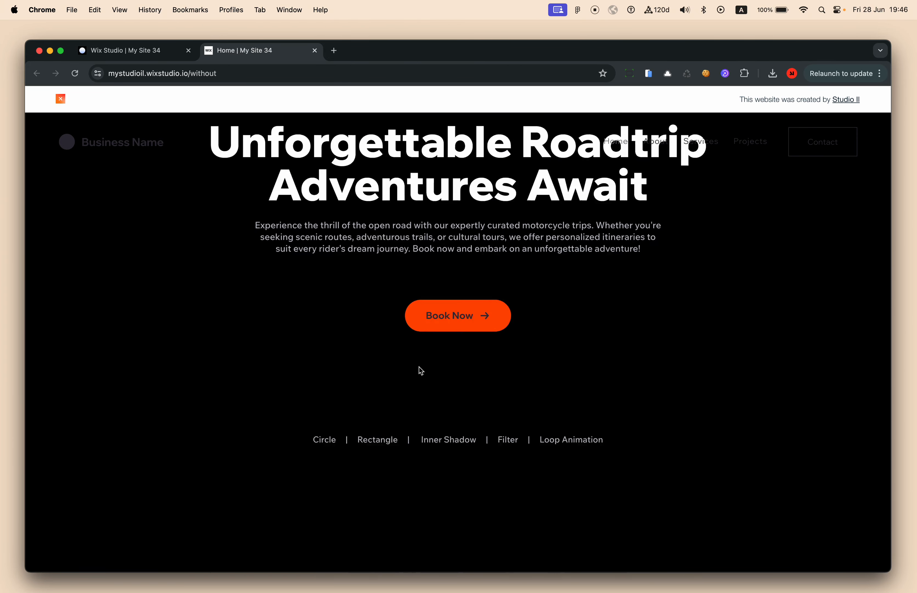
pyautogui.scroll(3, 419, 370)
# Select the first hero section and expand its contents in Layers
pyautogui.click(142, 61)
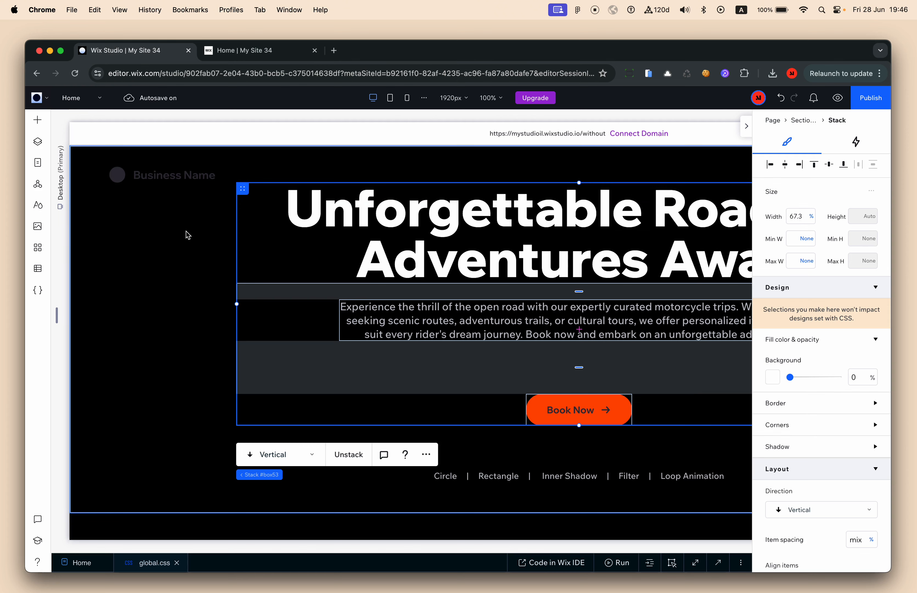
pyautogui.click(148, 238)
pyautogui.click(43, 142)
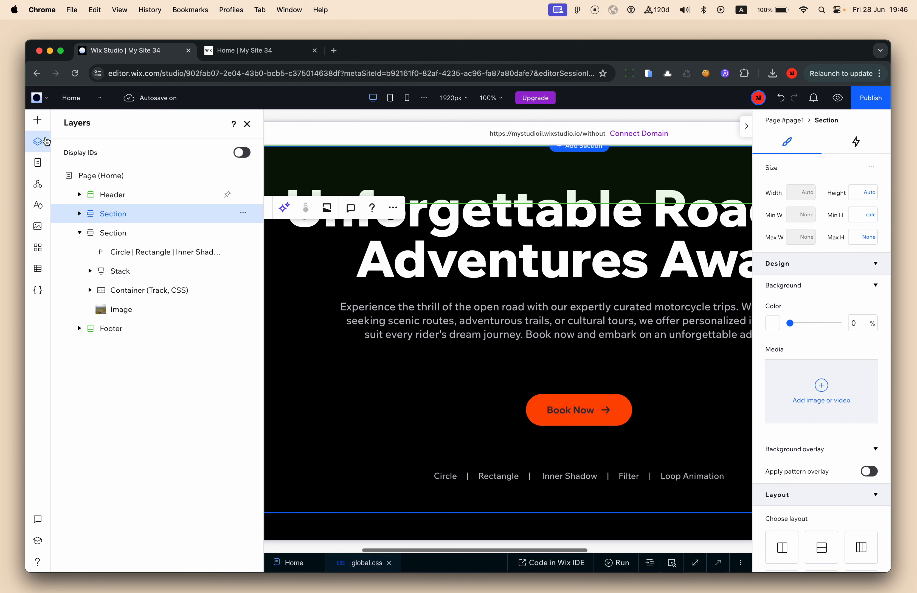
pyautogui.click(80, 213)
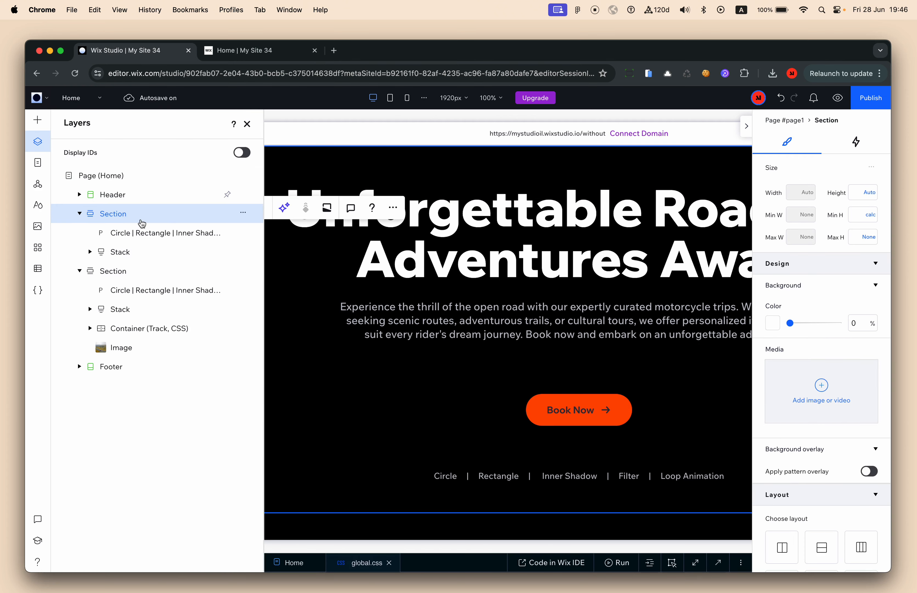
# Add an image to the hero section and stretch it to full width
pyautogui.click(38, 121)
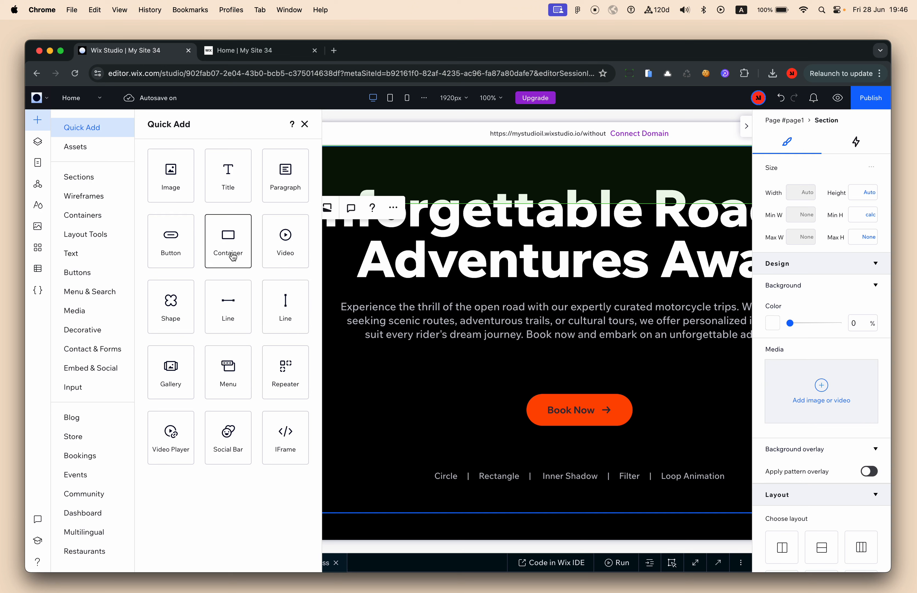
pyautogui.click(179, 179)
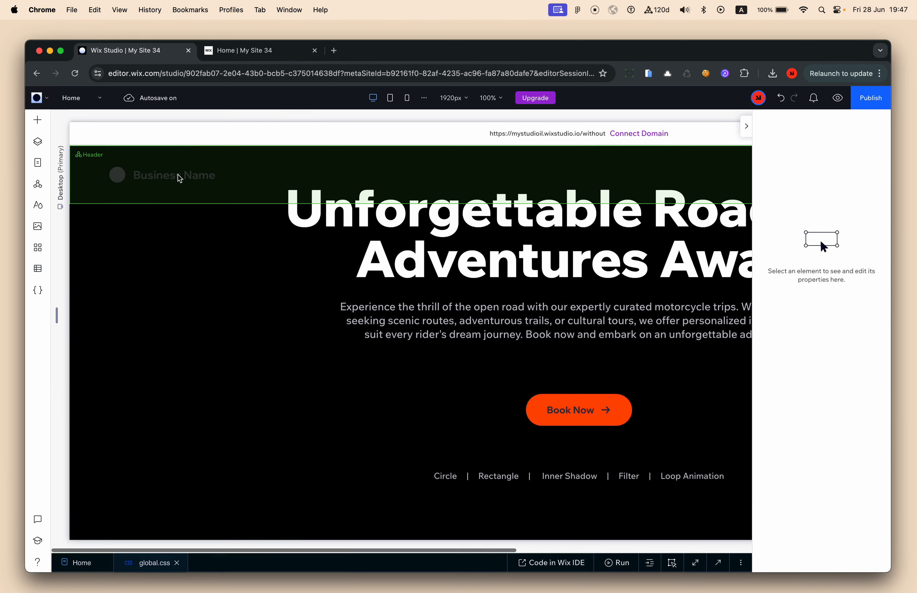
pyautogui.click(684, 265)
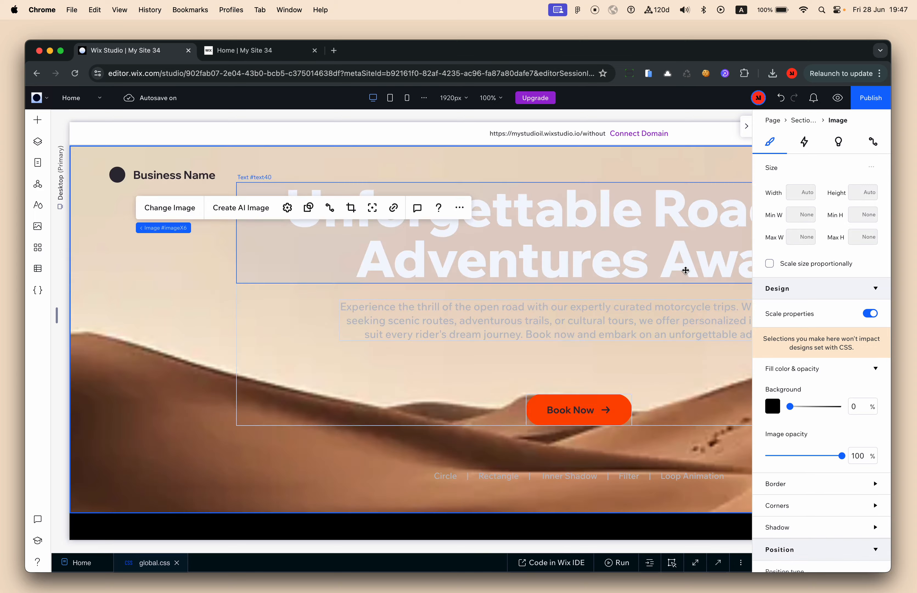
pyautogui.scroll(4, 569, 316)
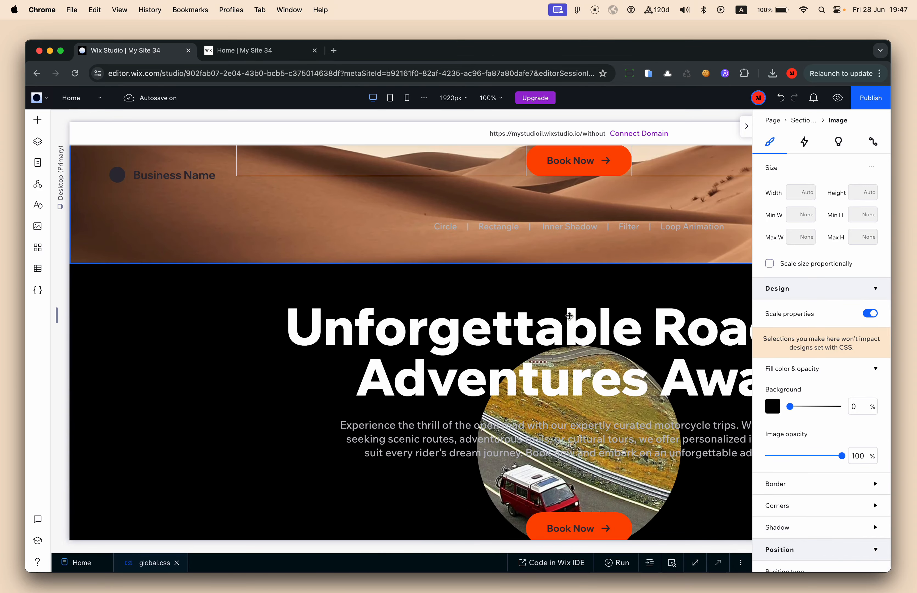
pyautogui.scroll(6, 543, 399)
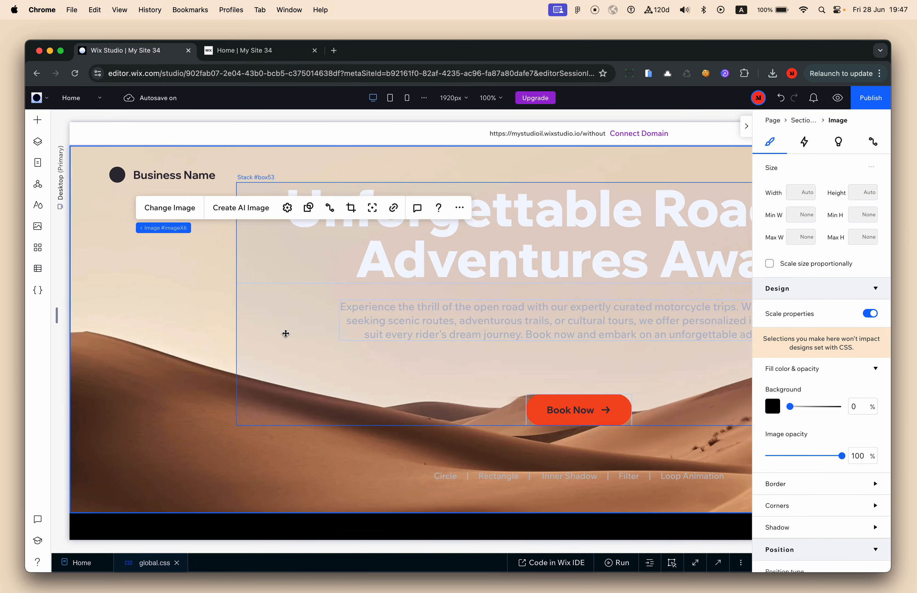
# Open the image replacement picker and browse Wix's free stock media
pyautogui.click(175, 210)
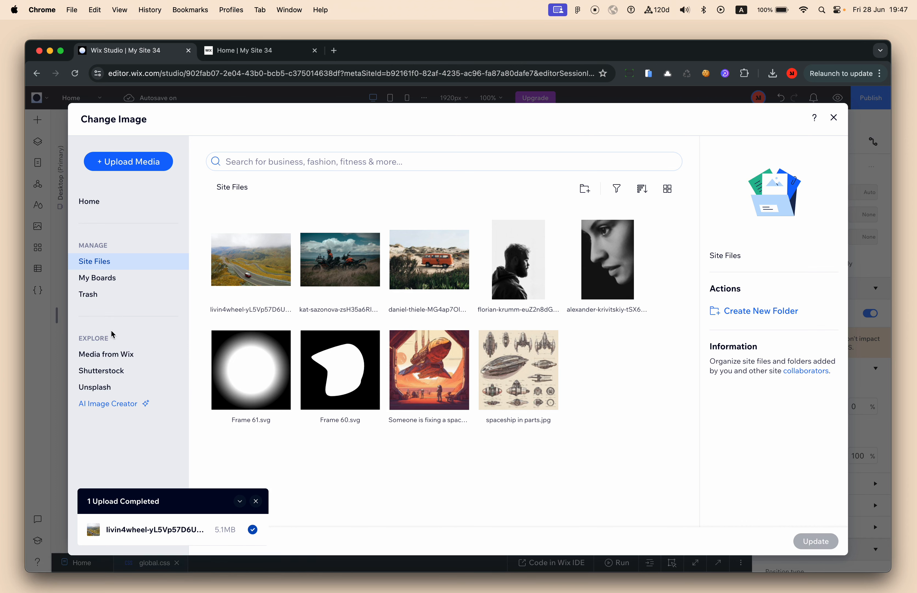
pyautogui.click(132, 354)
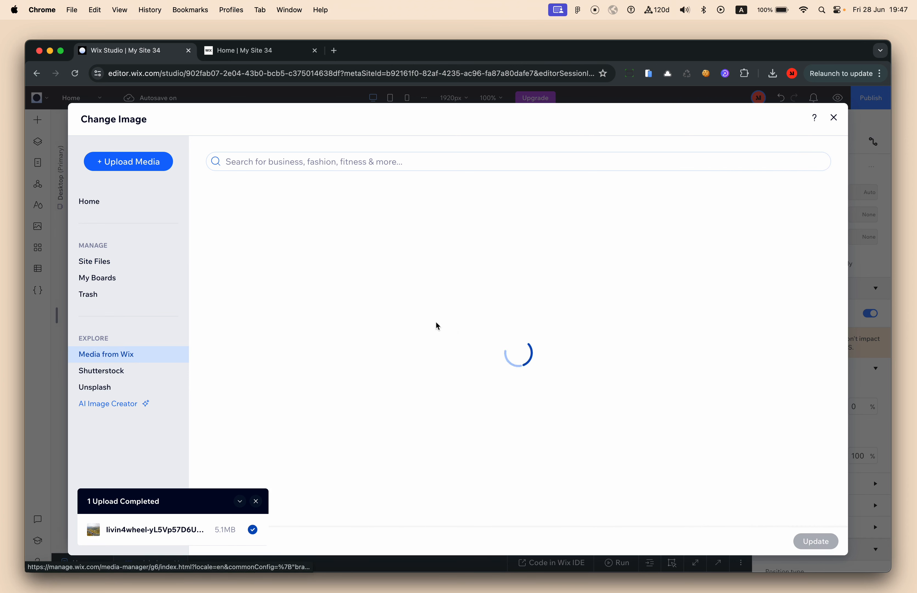
pyautogui.scroll(-5, 561, 430)
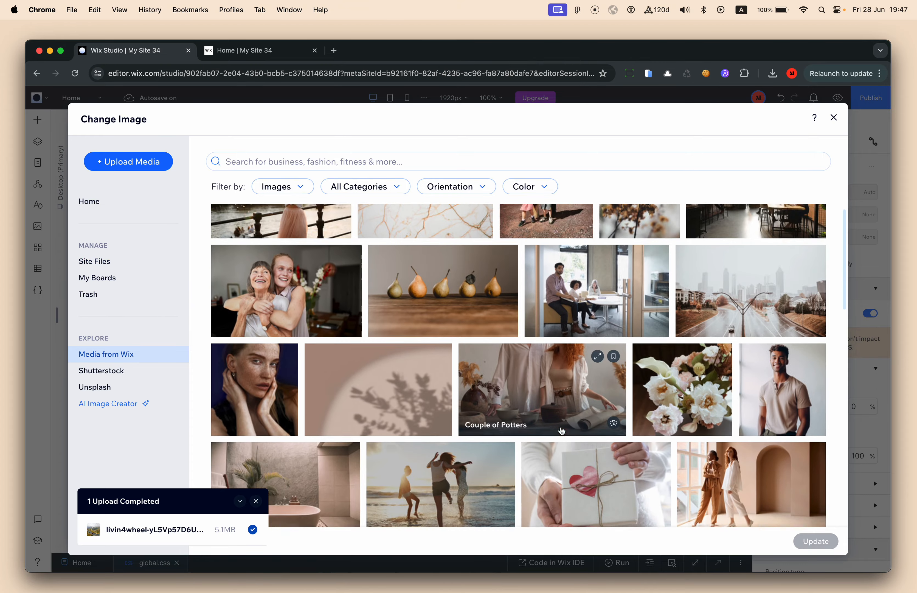
pyautogui.scroll(-15, 561, 430)
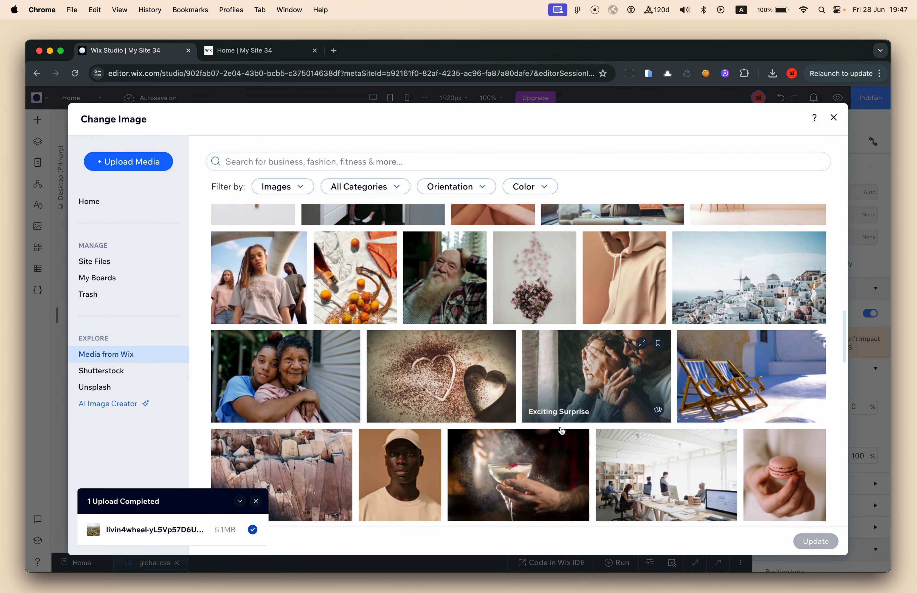
pyautogui.scroll(-15, 561, 430)
pyautogui.scroll(-10, 562, 430)
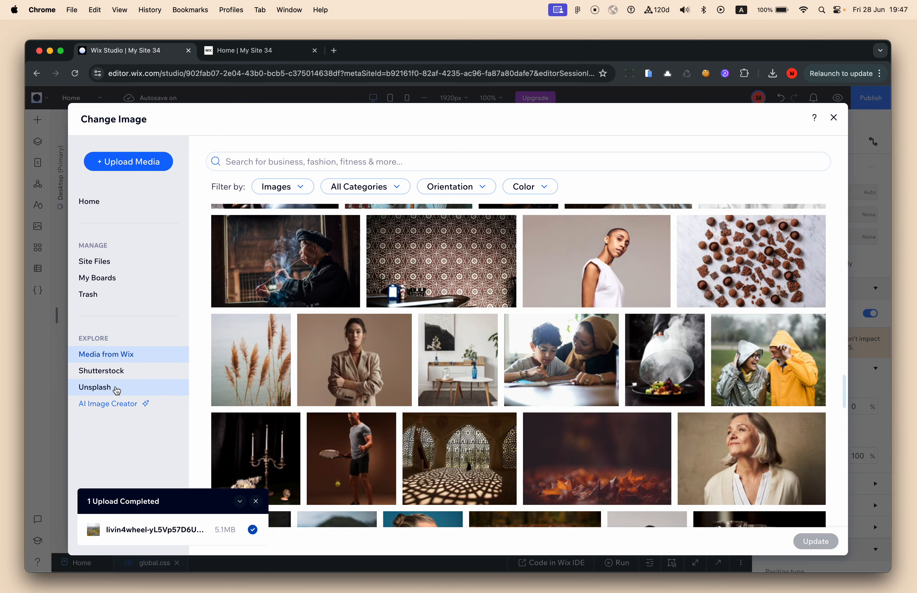
# Browse the Unsplash photos and scroll the grid to pick the waterfall photo
pyautogui.click(116, 391)
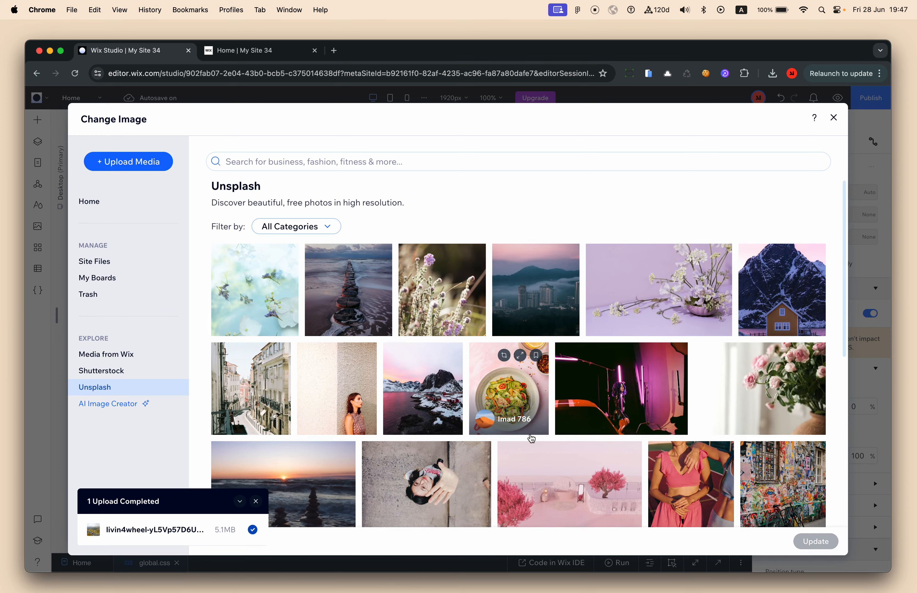
pyautogui.scroll(-5, 531, 439)
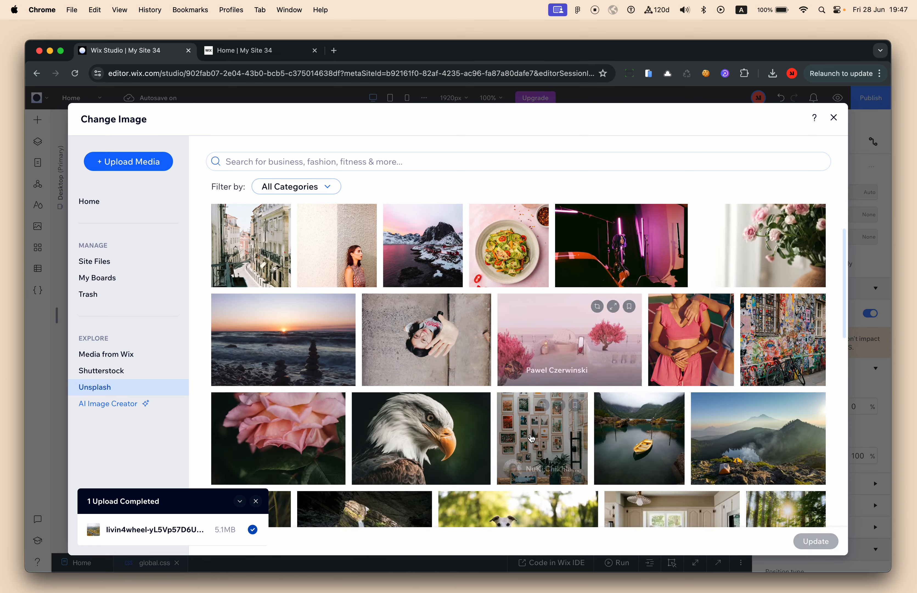
pyautogui.scroll(-15, 531, 438)
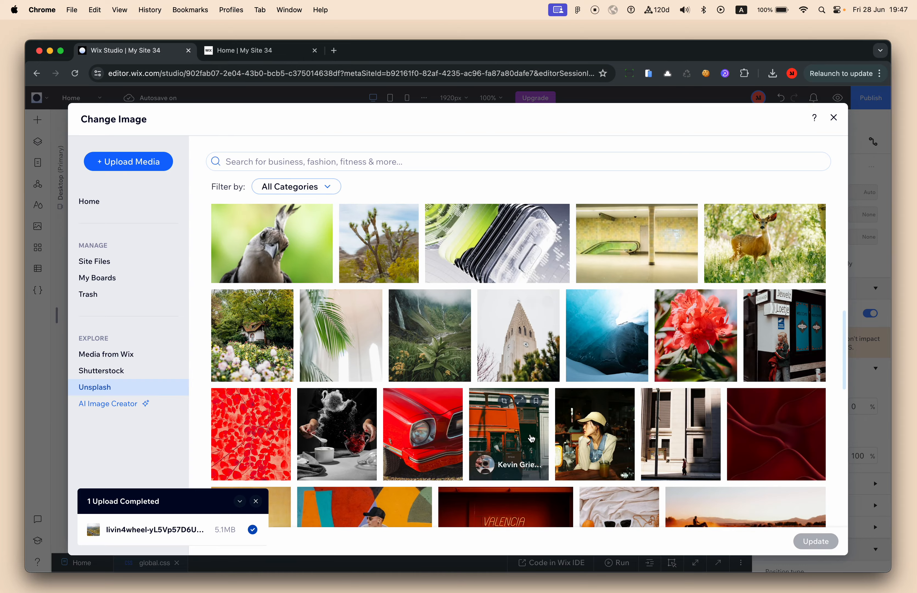
pyautogui.scroll(-15, 532, 438)
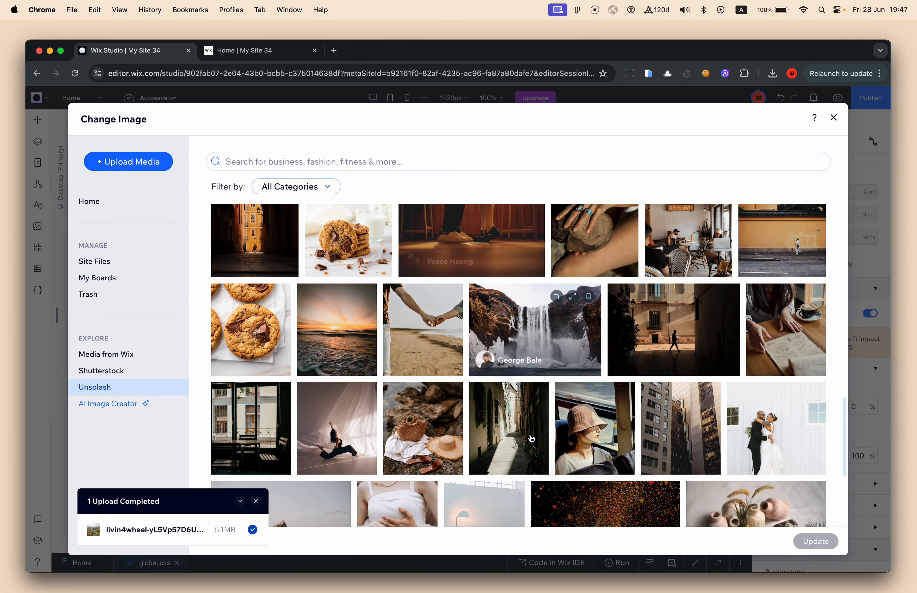
pyautogui.scroll(-1, 532, 438)
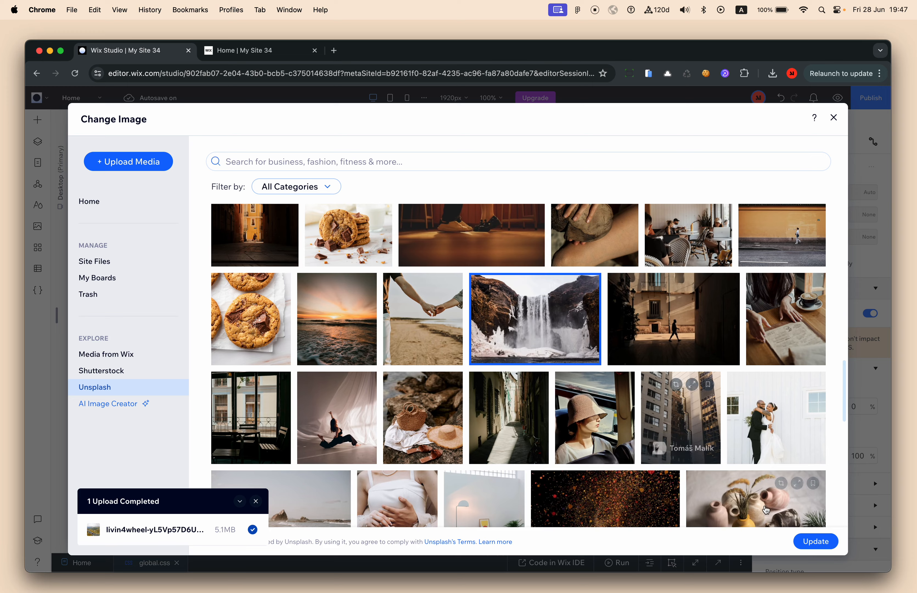
pyautogui.scroll(-5, 731, 454)
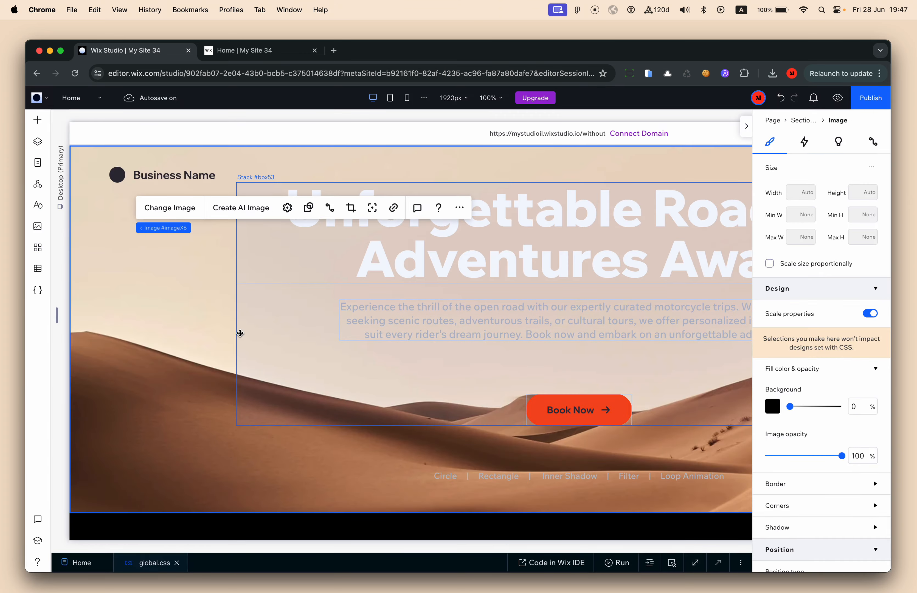
# Check the waterfall photo behind the hero on the canvas, then show the page's layer tree
pyautogui.hscroll(6, 384, 377)
pyautogui.hscroll(-3, 354, 262)
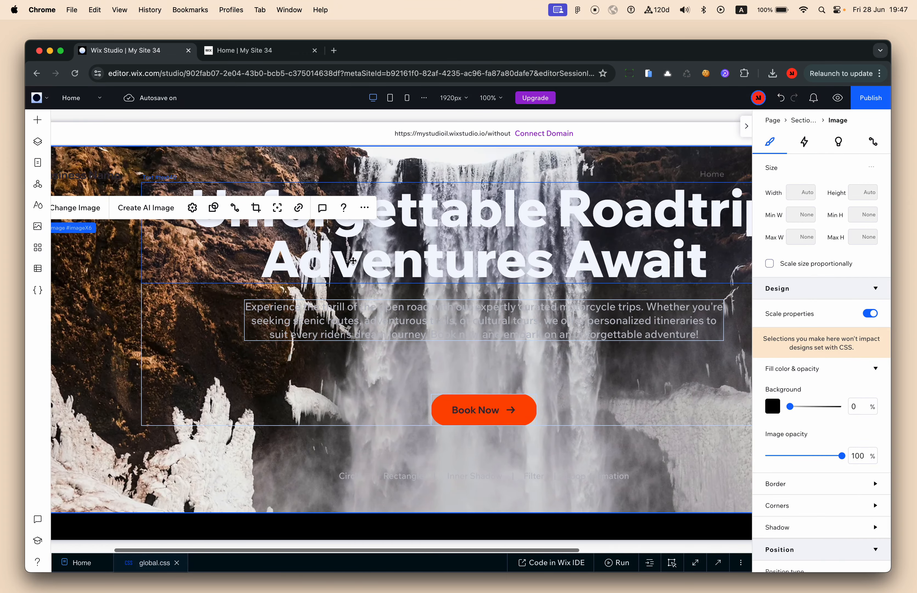
pyautogui.hscroll(3, 555, 232)
pyautogui.hscroll(-5, 555, 232)
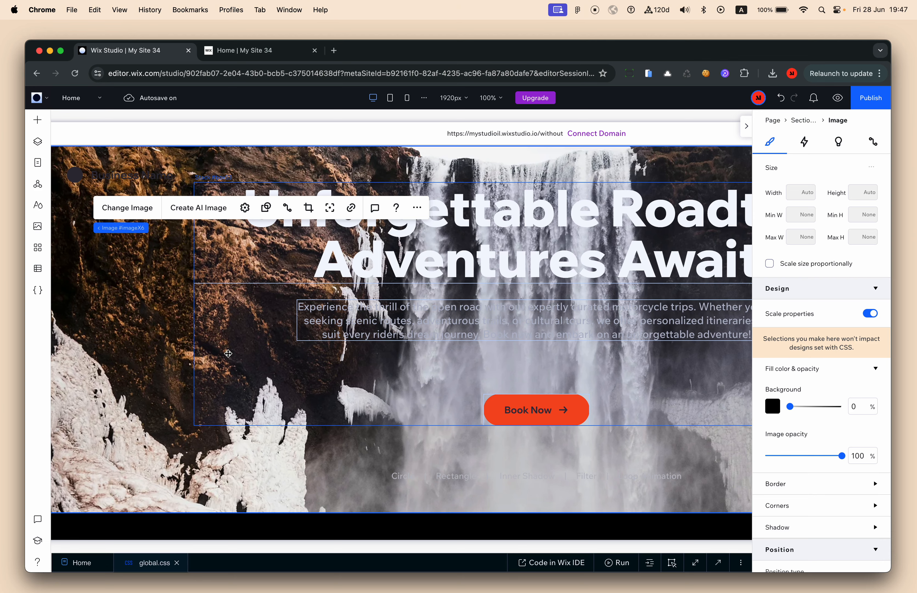
pyautogui.scroll(-1, 117, 419)
pyautogui.scroll(-3, 118, 420)
pyautogui.scroll(-10, 465, 420)
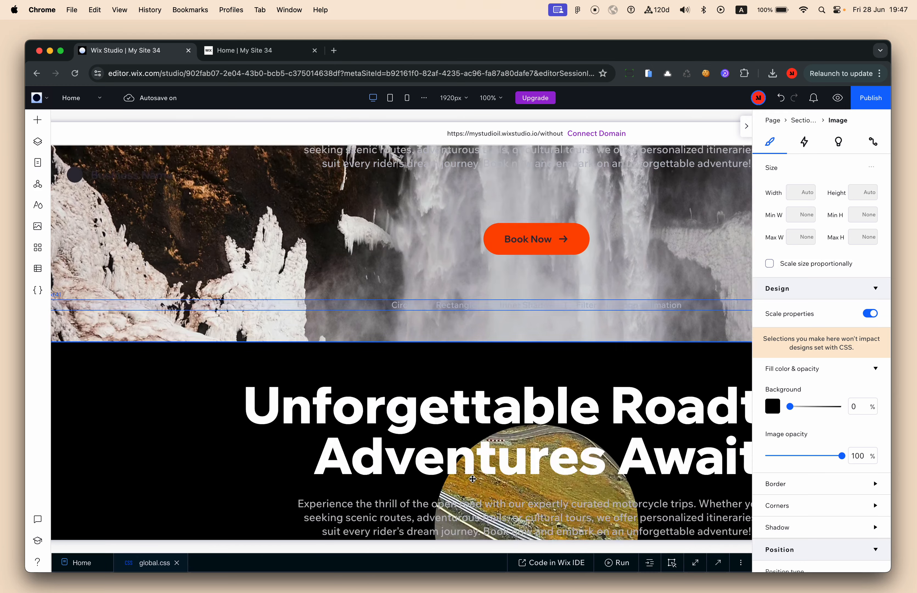
pyautogui.scroll(2, 515, 336)
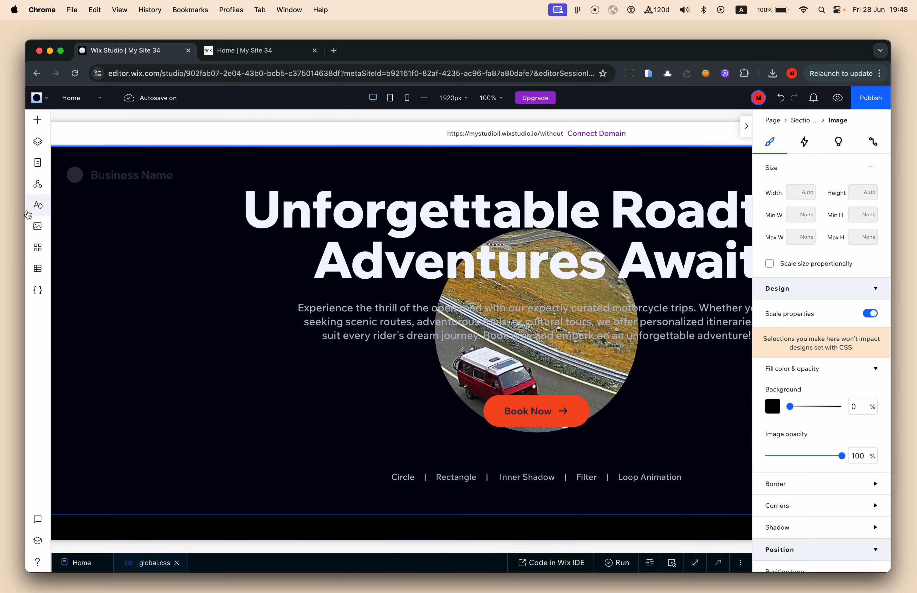
pyautogui.scroll(10, 392, 327)
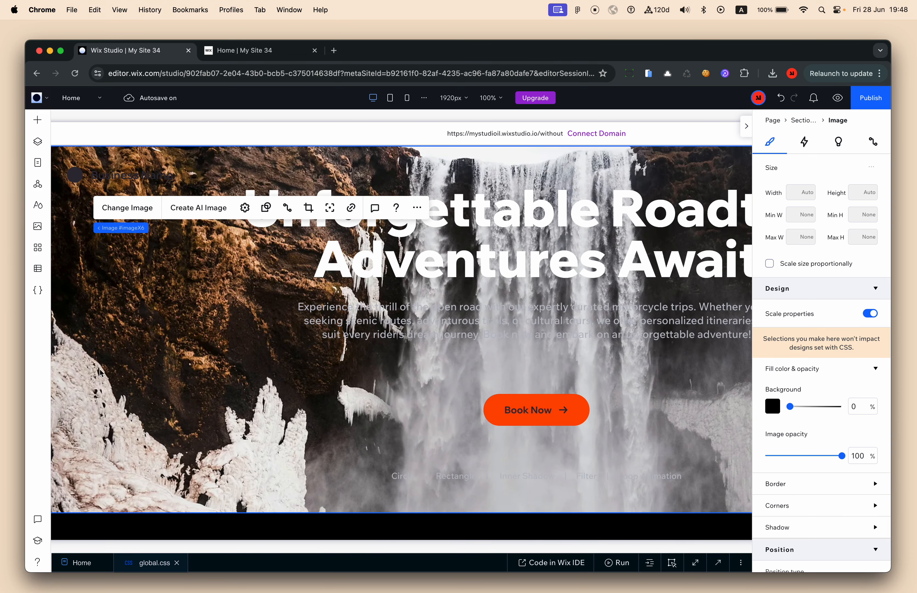
pyautogui.click(47, 125)
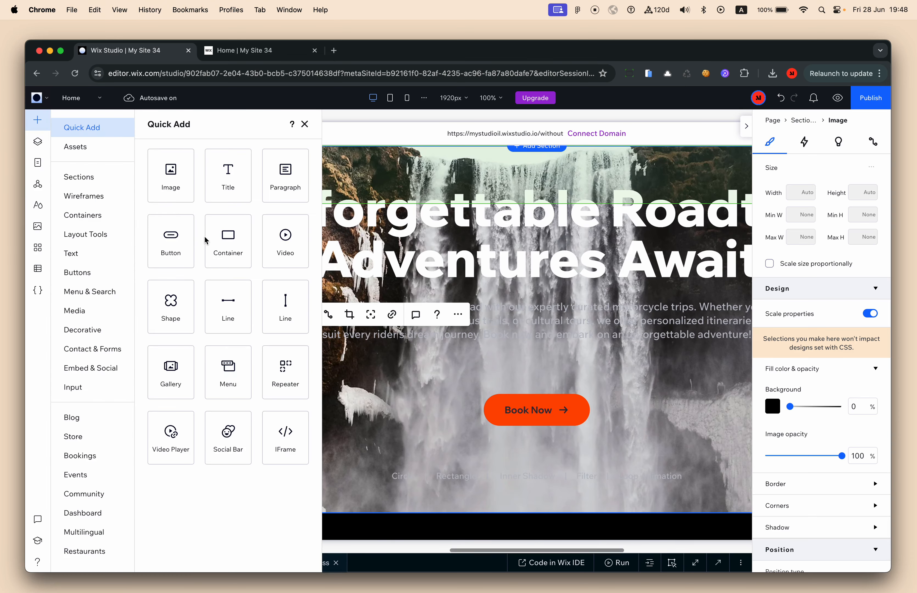
pyautogui.click(38, 141)
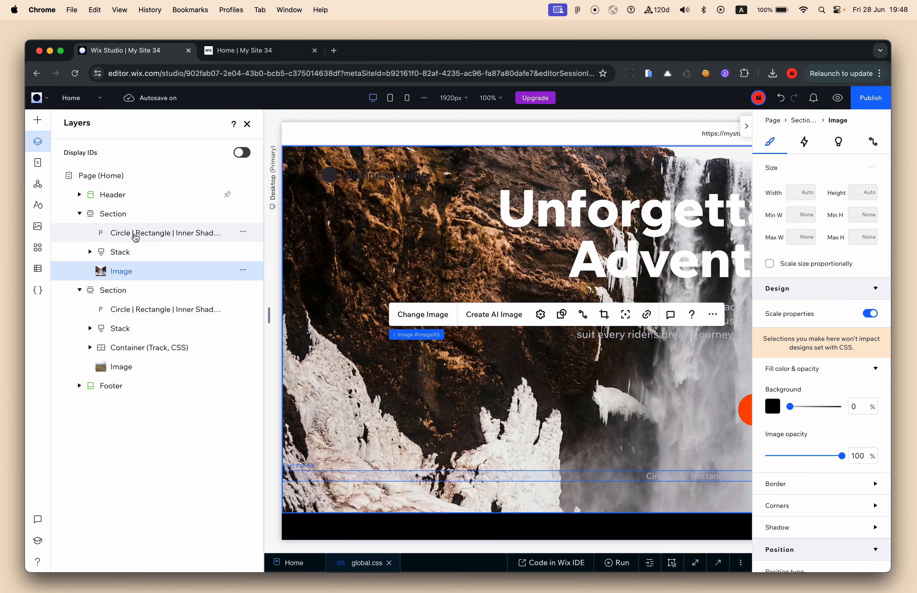
# Rename the hero's layers to Bottom Text, Heading and Background Image
pyautogui.doubleClick(137, 234)
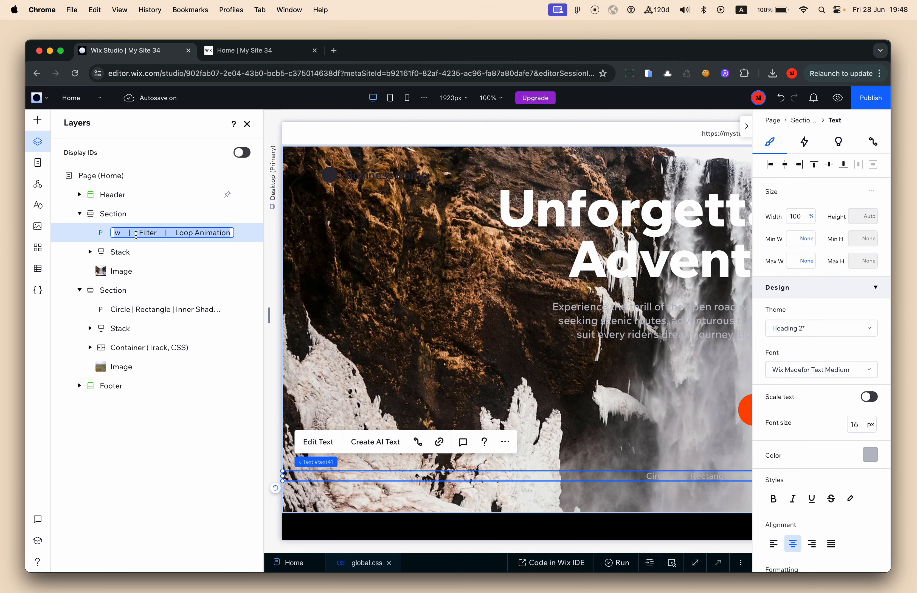
pyautogui.write('Botto')
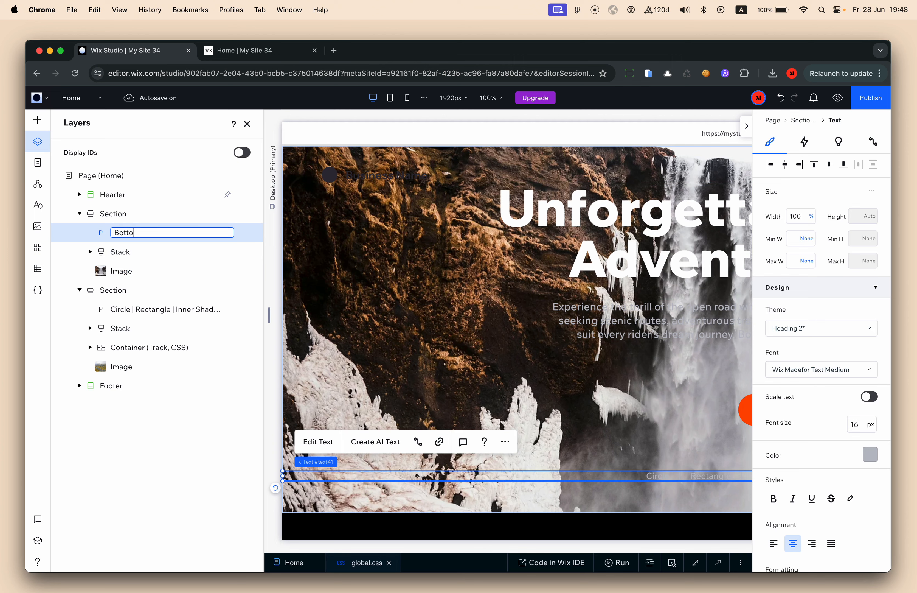
pyautogui.write('m Text')
pyautogui.press('Return')
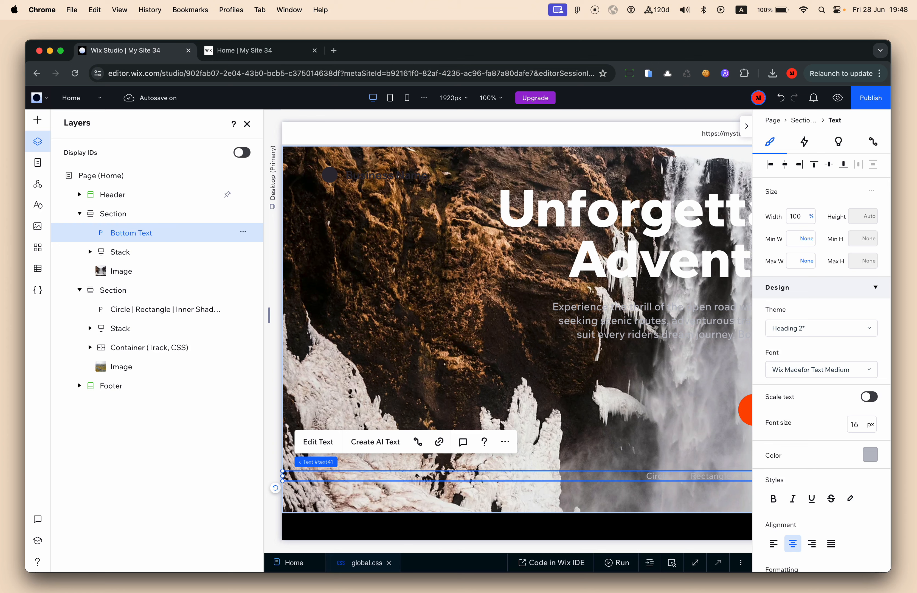
pyautogui.click(126, 256)
pyautogui.doubleClick(126, 255)
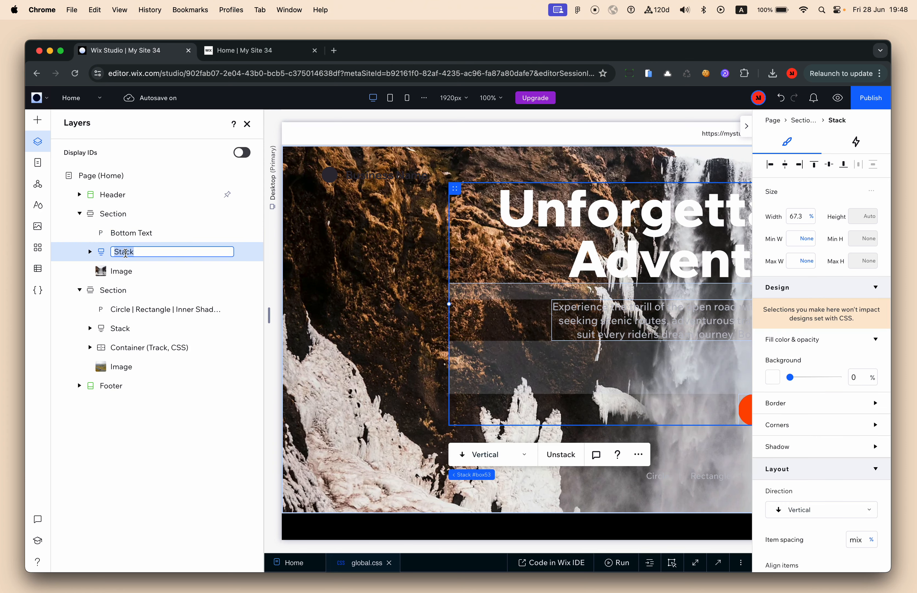
pyautogui.write('Heading')
pyautogui.press('Return')
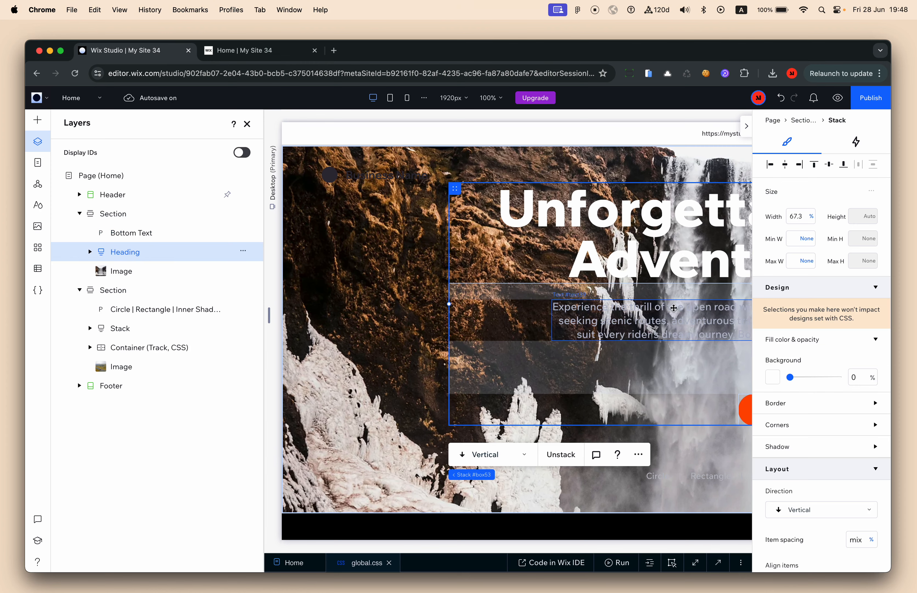
pyautogui.hscroll(6, 413, 332)
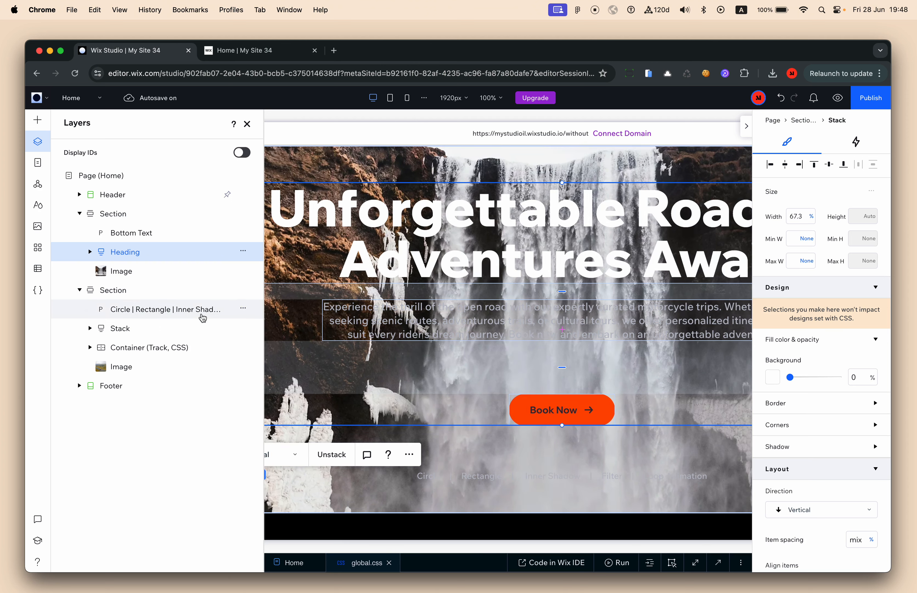
pyautogui.doubleClick(123, 272)
pyautogui.write('Background')
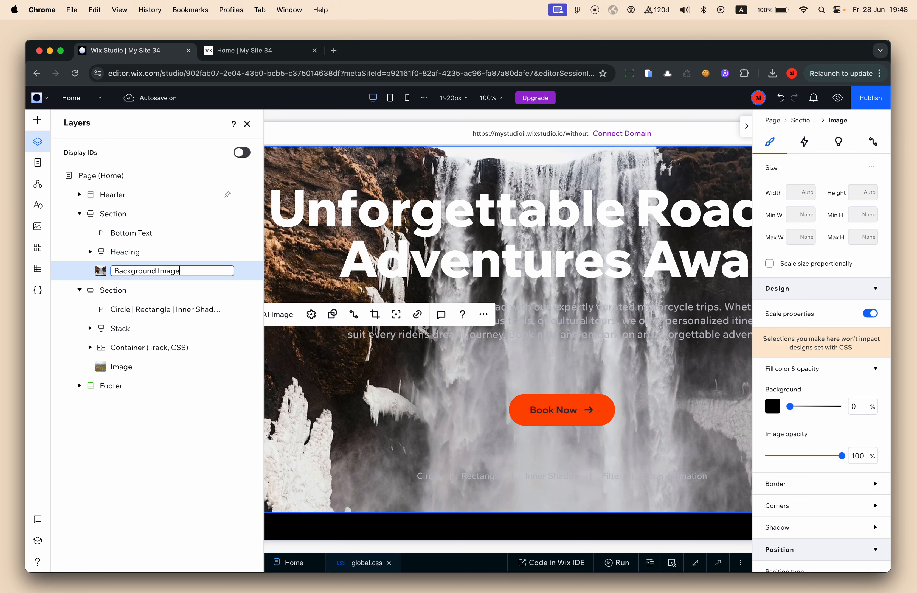
pyautogui.press('Return')
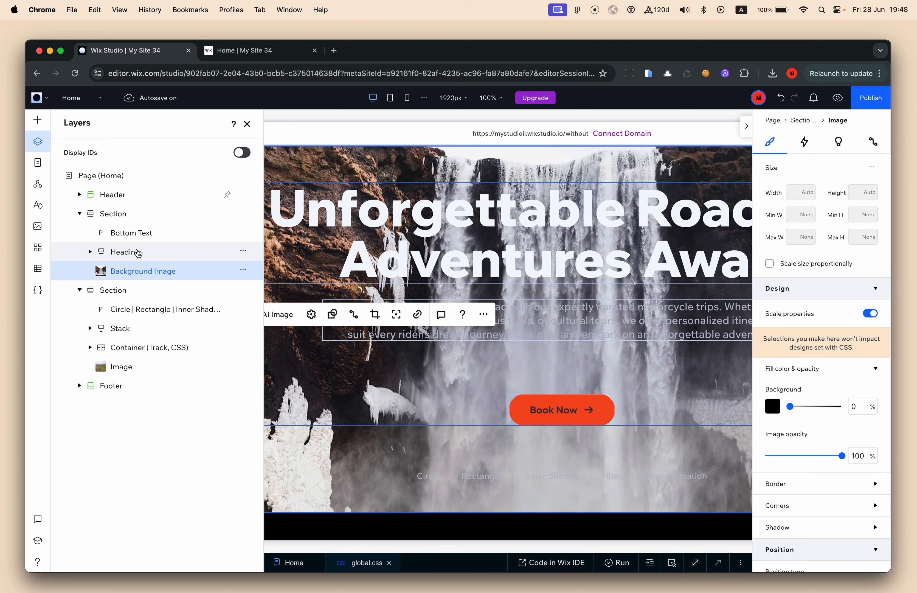
# Rename the first section Hero and the second Example Section, then reselect Hero
pyautogui.click(38, 120)
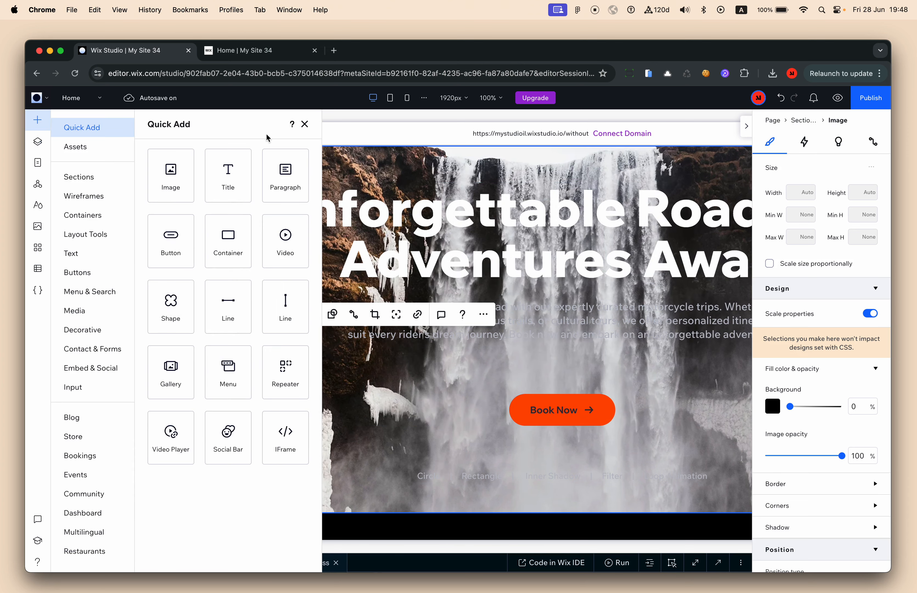
pyautogui.click(38, 144)
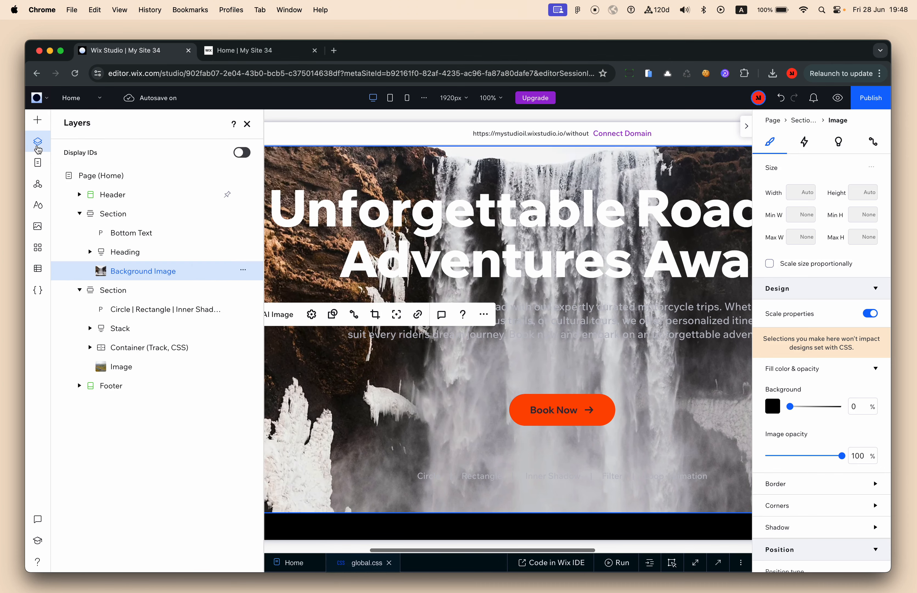
pyautogui.click(151, 223)
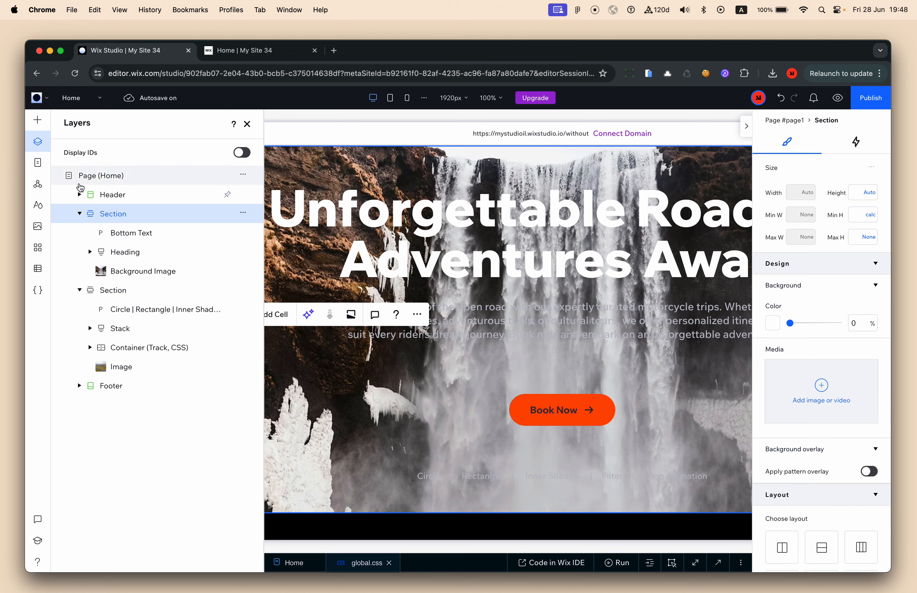
pyautogui.doubleClick(113, 214)
pyautogui.write('Hero')
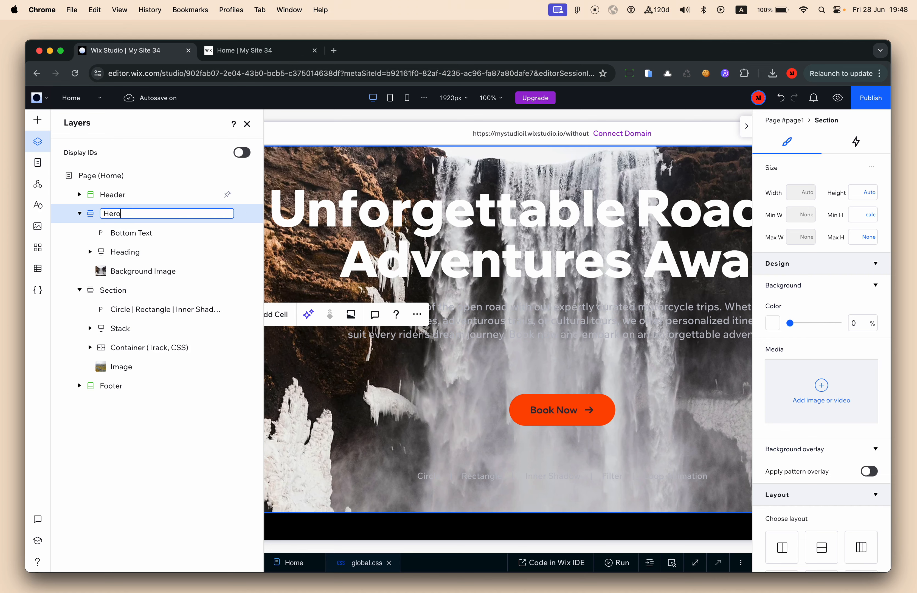
pyautogui.press('Return')
pyautogui.click(79, 290)
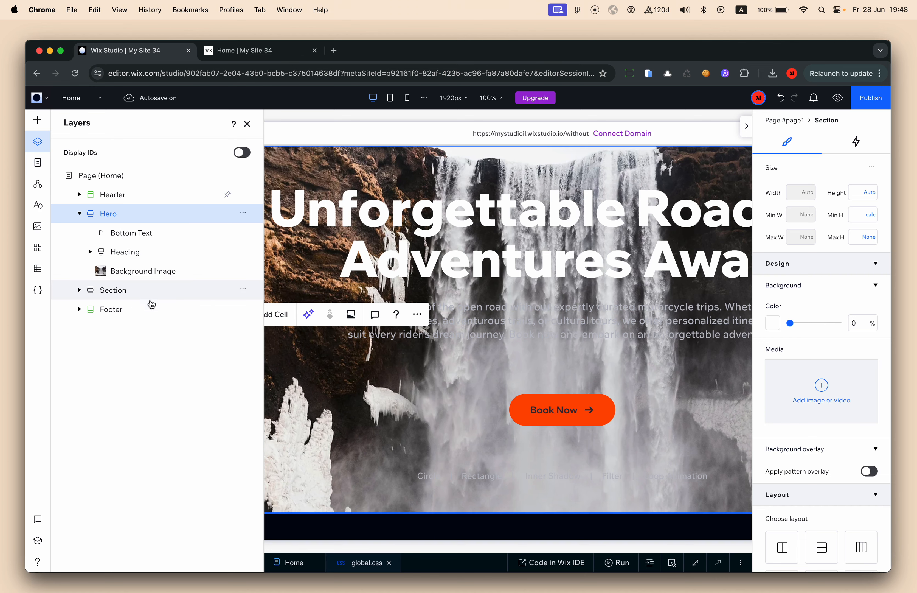
pyautogui.doubleClick(113, 290)
pyautogui.write('Exam')
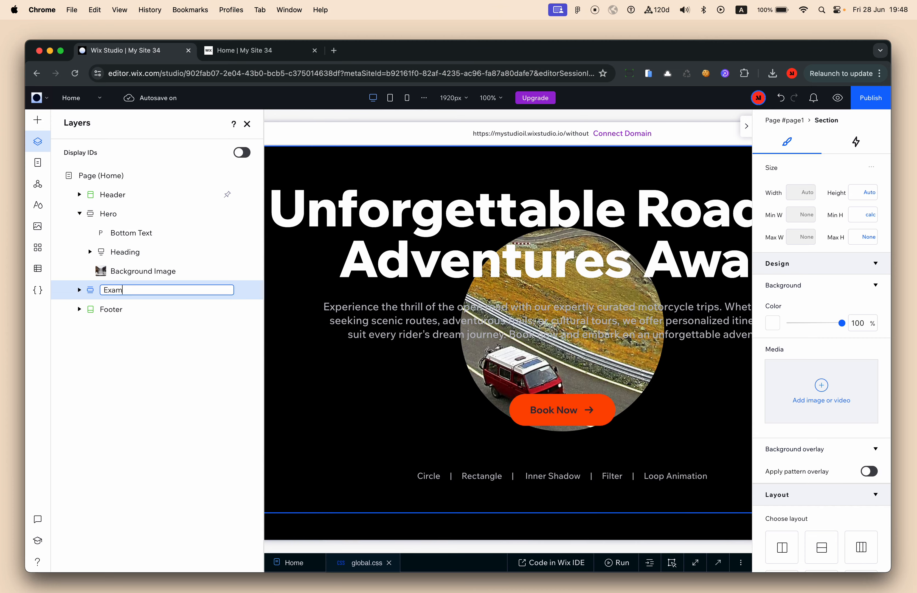
pyautogui.write('ple Section')
pyautogui.press('Return')
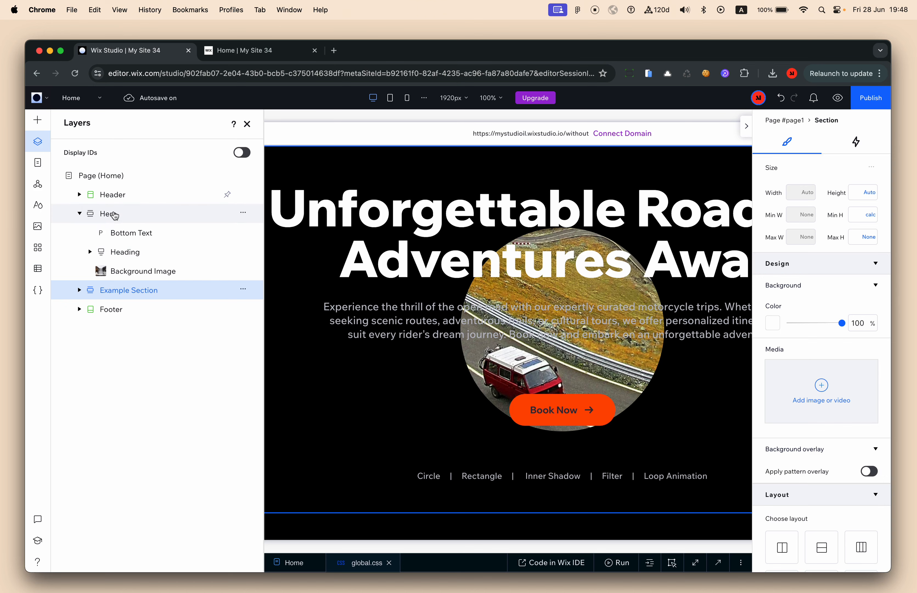
pyautogui.click(114, 213)
pyautogui.click(38, 120)
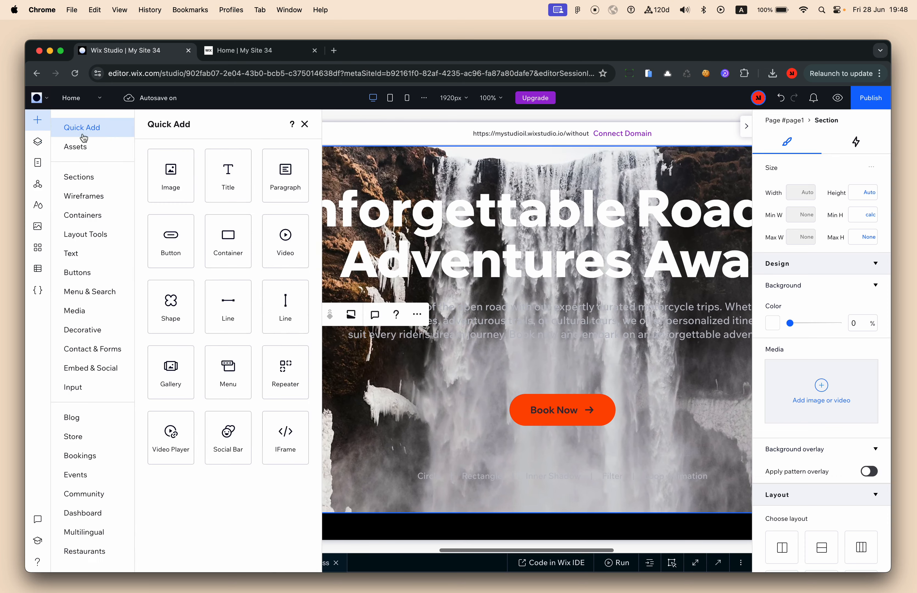
# Add an empty container to the hero and size it 20 vw by 20 vw
pyautogui.click(234, 235)
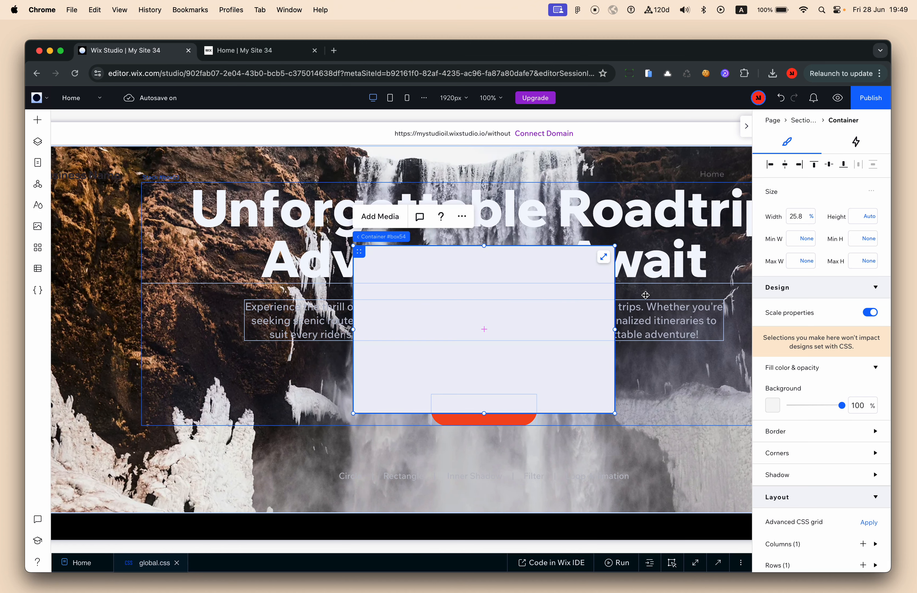
pyautogui.click(805, 219)
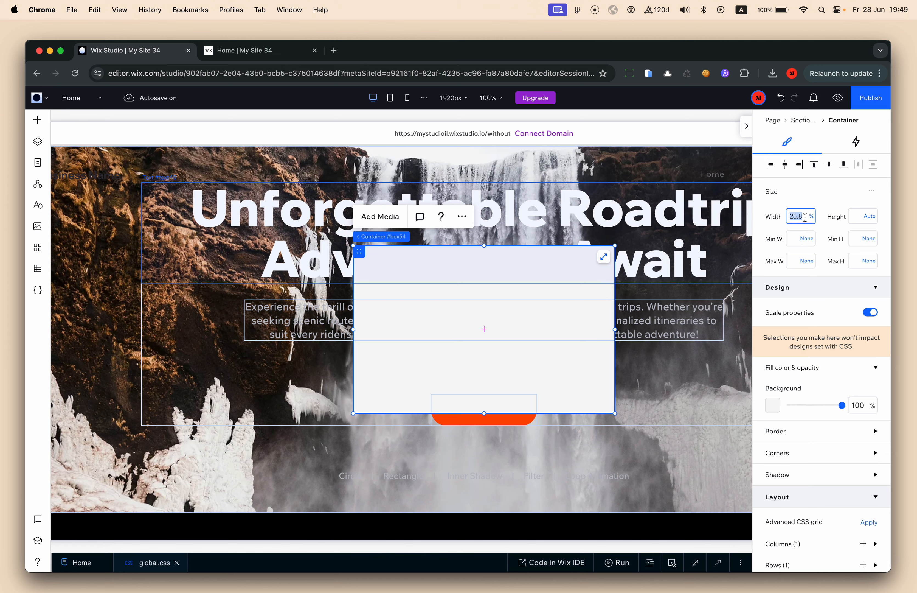
pyautogui.write('20')
pyautogui.press('Tab')
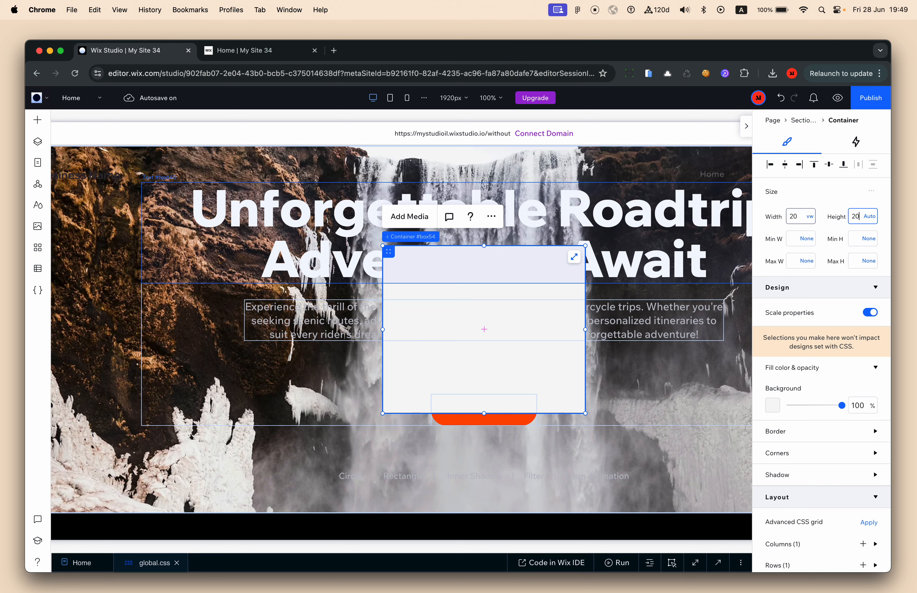
pyautogui.write('20 vw')
pyautogui.press('Return')
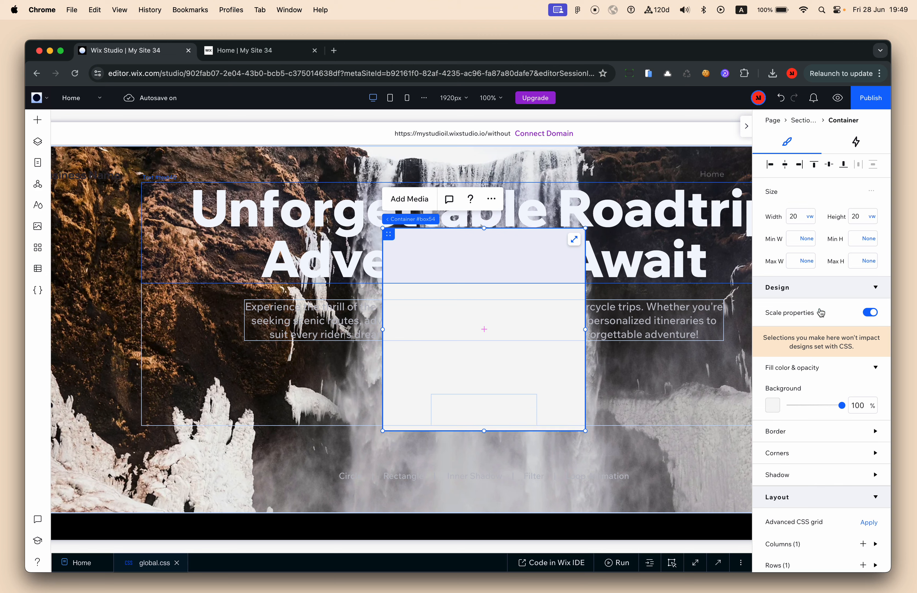
# Change the container's row size unit from Min/max to Fraction (fr)
pyautogui.scroll(-3, 821, 396)
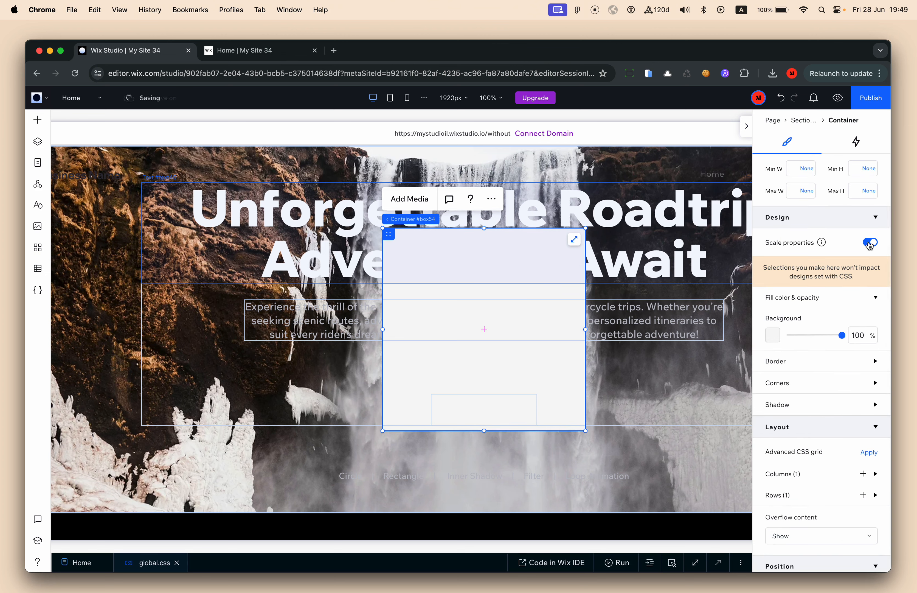
pyautogui.scroll(-4, 816, 428)
pyautogui.click(793, 426)
pyautogui.scroll(-2, 794, 418)
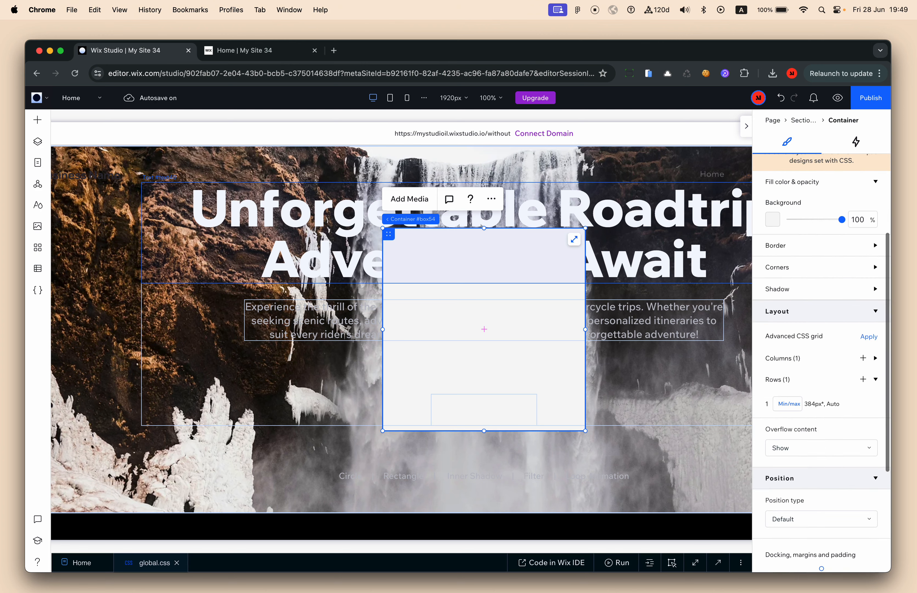
pyautogui.click(788, 404)
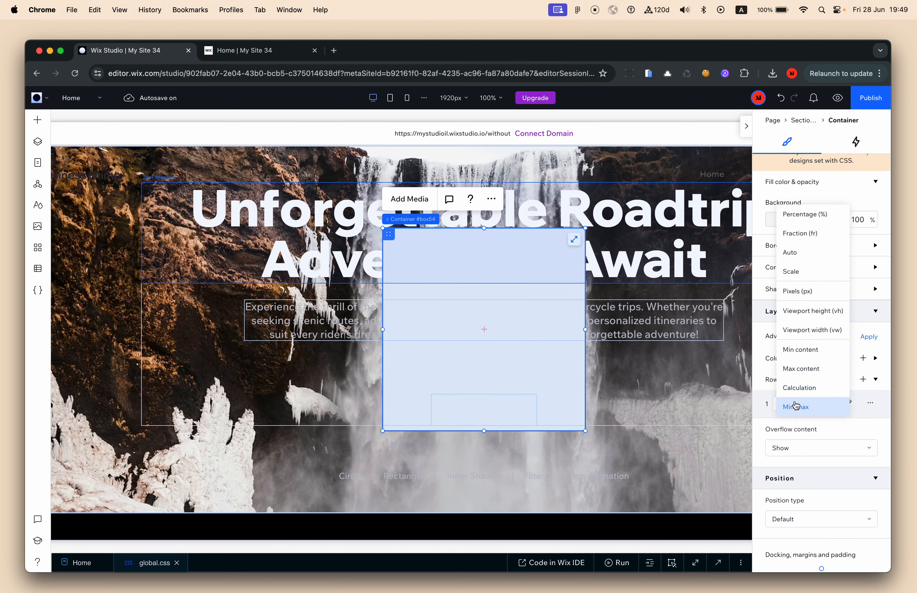
pyautogui.click(808, 240)
# Fill the container background with a dark-blue theme colour
pyautogui.scroll(8, 797, 415)
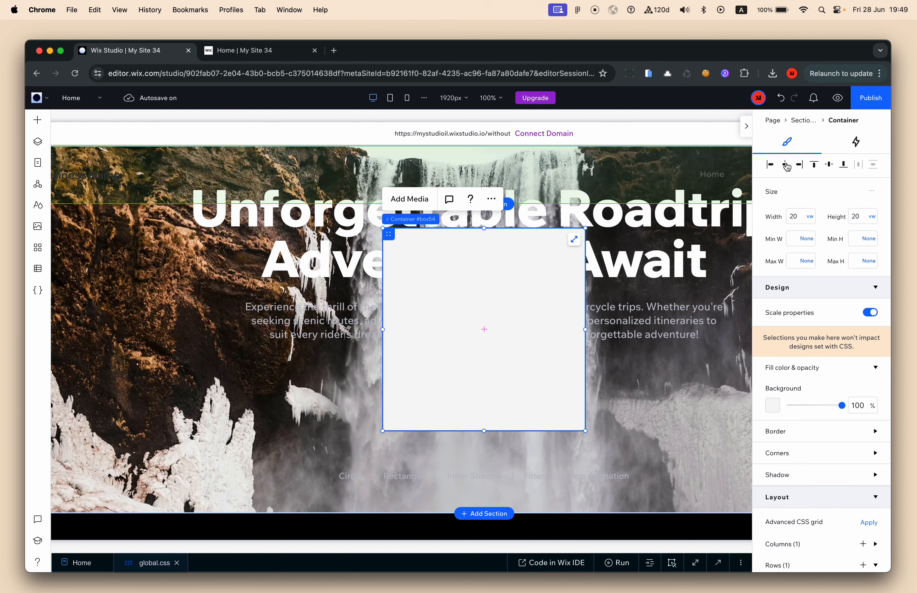
pyautogui.click(772, 404)
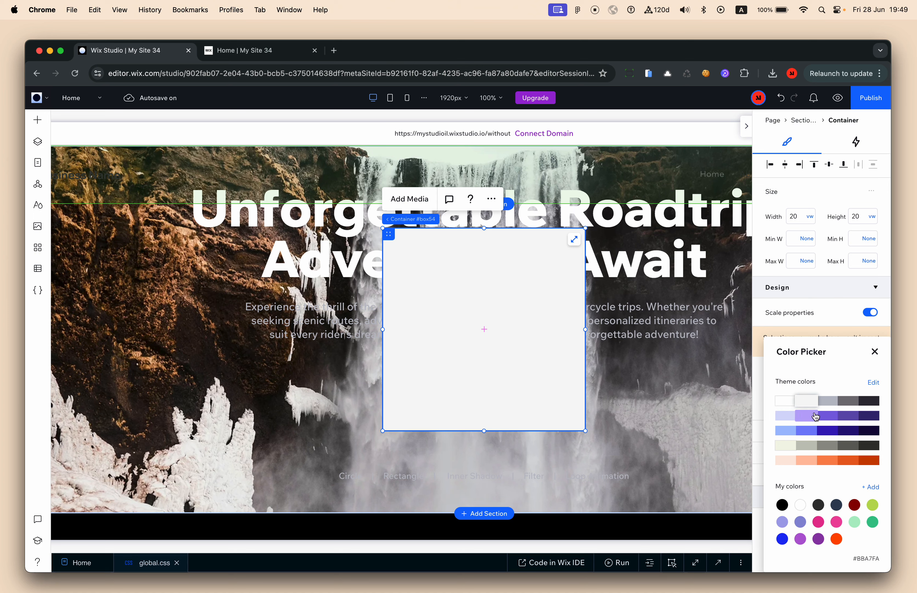
pyautogui.click(827, 430)
pyautogui.click(875, 351)
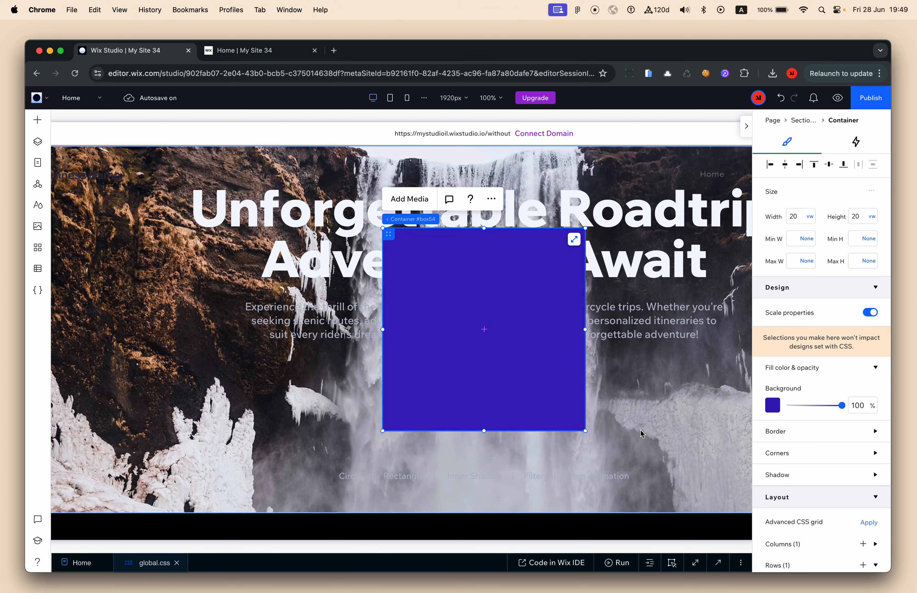
# Indent the gradient and filter lines 11–14 of the inner-shadow rule in global.css
pyautogui.moveTo(419, 550); pyautogui.dragTo(419, 367)
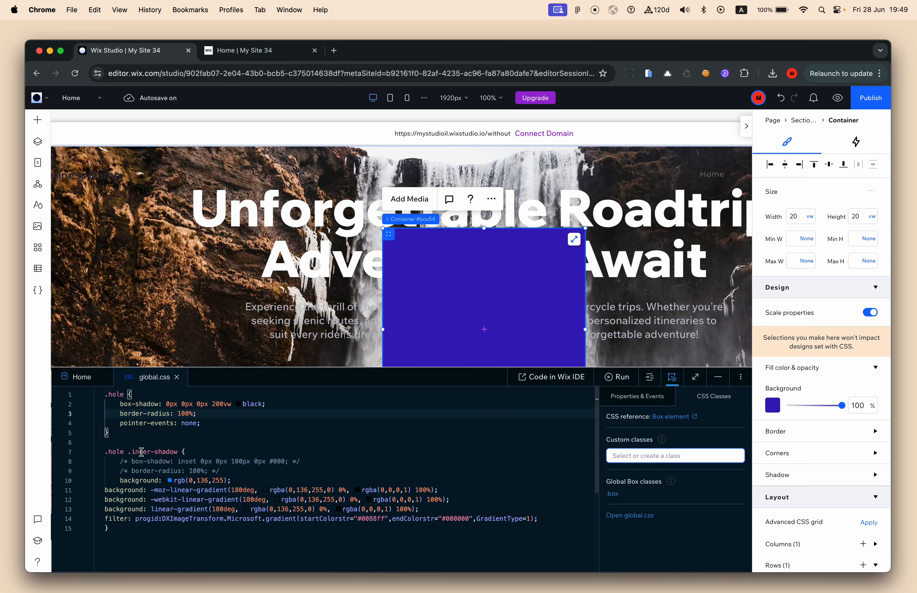
pyautogui.click(173, 442)
pyautogui.moveTo(137, 492); pyautogui.dragTo(148, 523)
pyautogui.click(147, 519)
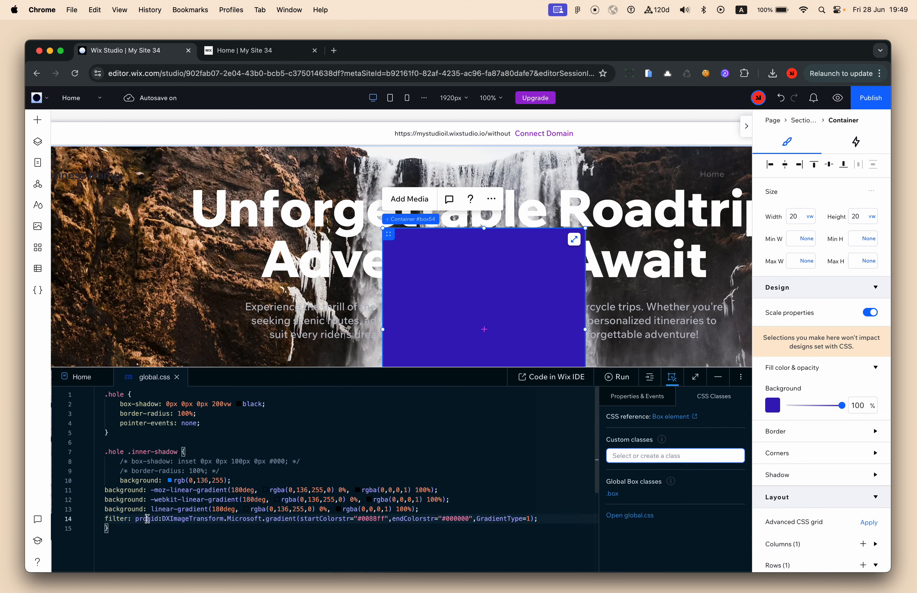
pyautogui.keyDown('shift'); pyautogui.click(137, 490); pyautogui.keyUp('shift')
pyautogui.press('Tab')
pyautogui.click(217, 464)
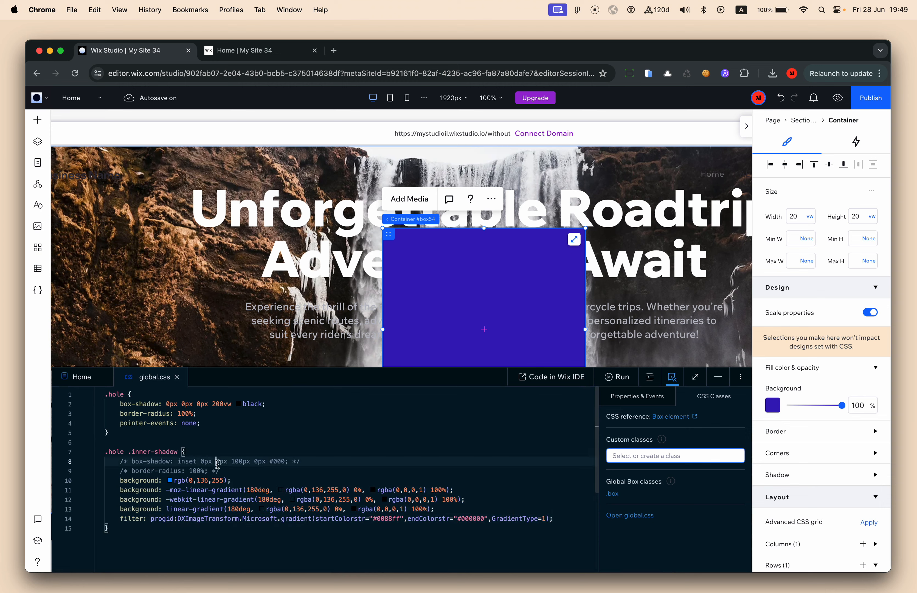
pyautogui.click(122, 394)
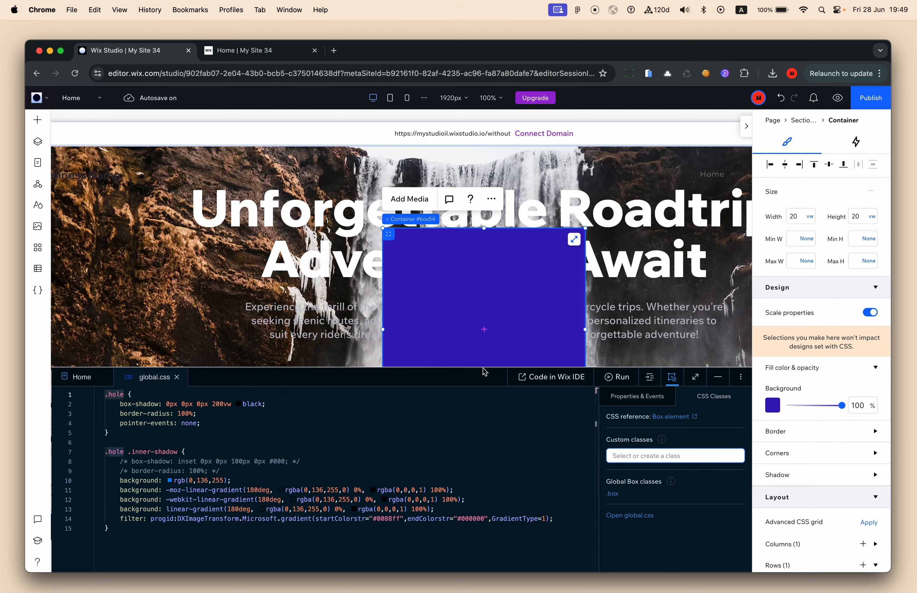
pyautogui.click(718, 377)
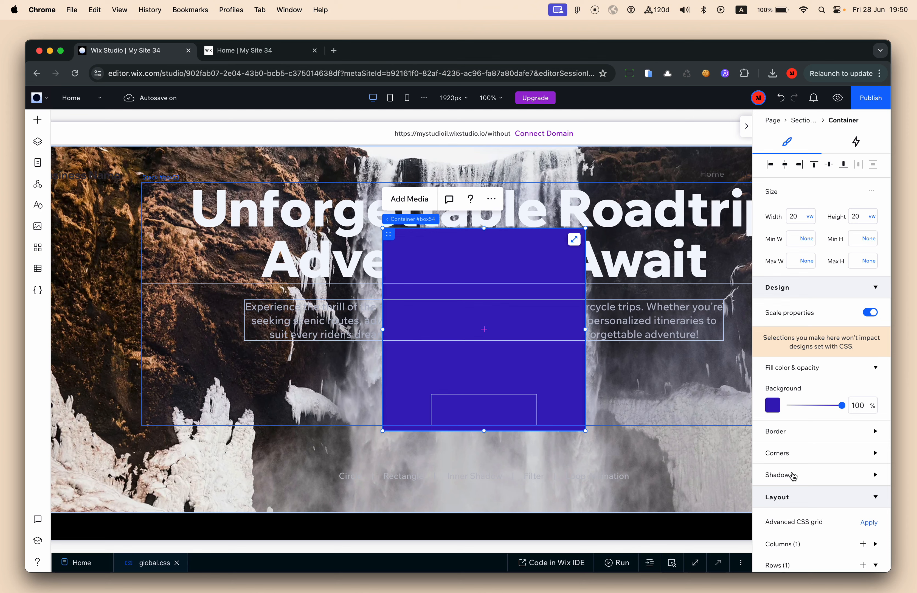
# Switch on the container's shadow (0° angle, 2 px distance, 0 px size)
pyautogui.click(801, 480)
pyautogui.scroll(-5, 803, 481)
pyautogui.click(869, 360)
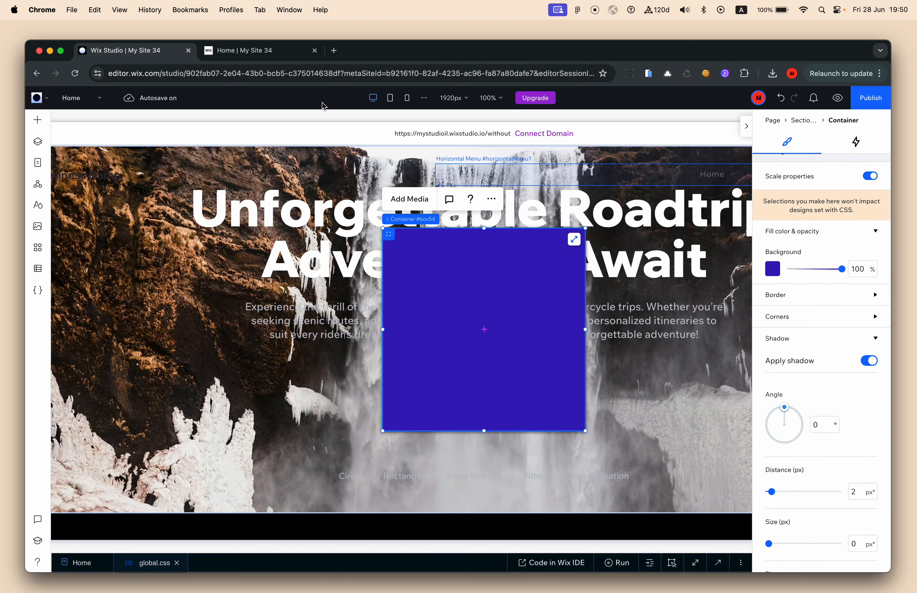
pyautogui.click(283, 53)
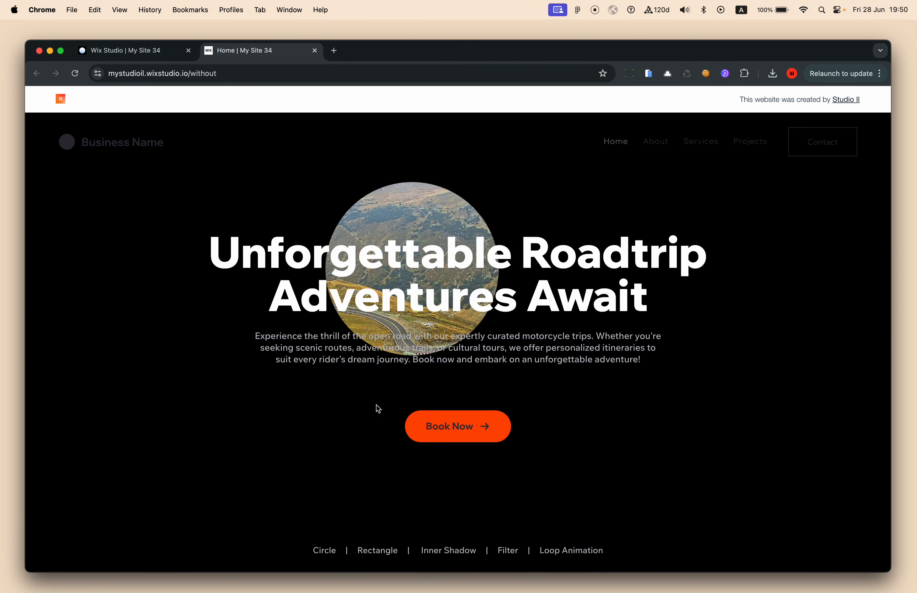
pyautogui.click(143, 54)
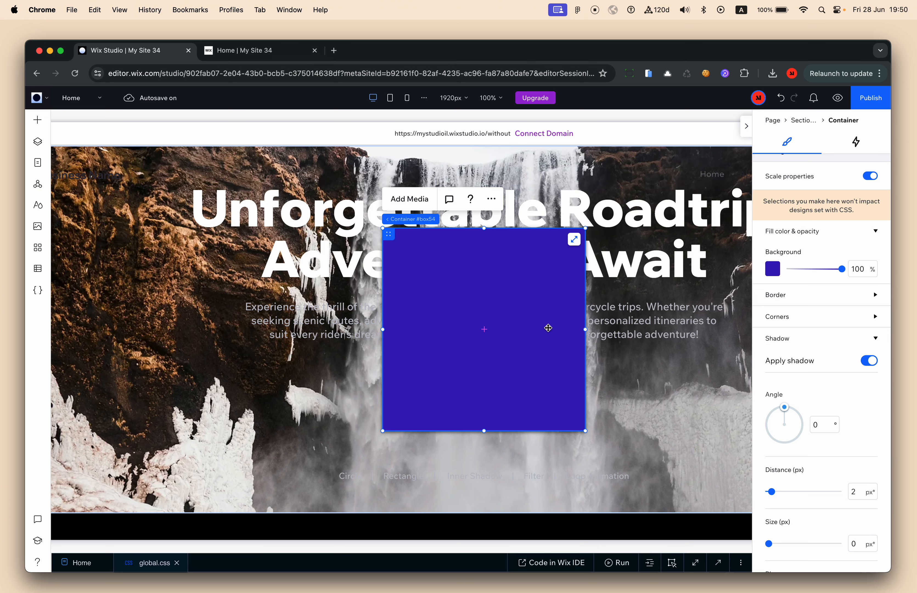
pyautogui.click(808, 318)
pyautogui.click(776, 350)
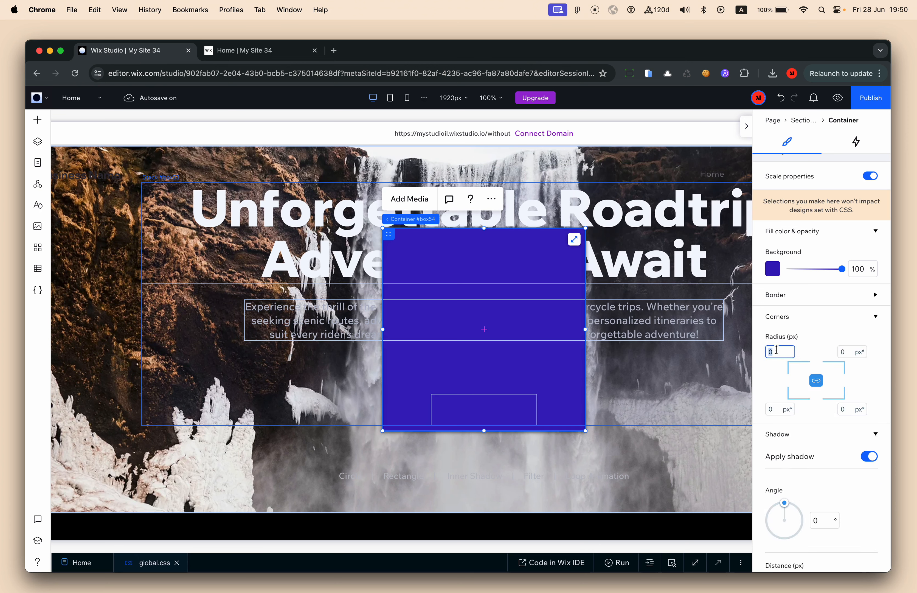
# Round the corners to 999 px and give the shadow size 50, 100% opacity, distance 0, blur 0
pyautogui.press('Return')
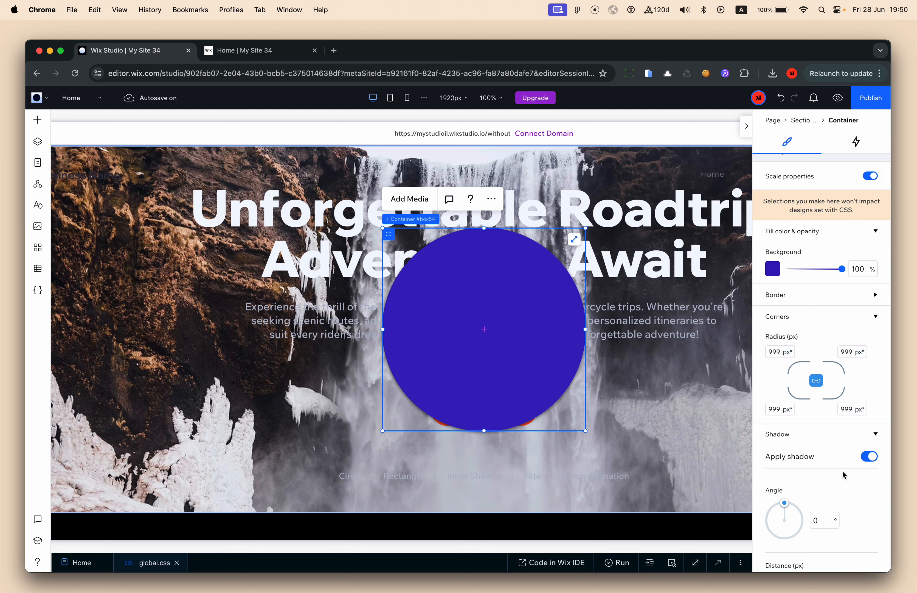
pyautogui.scroll(-5, 844, 475)
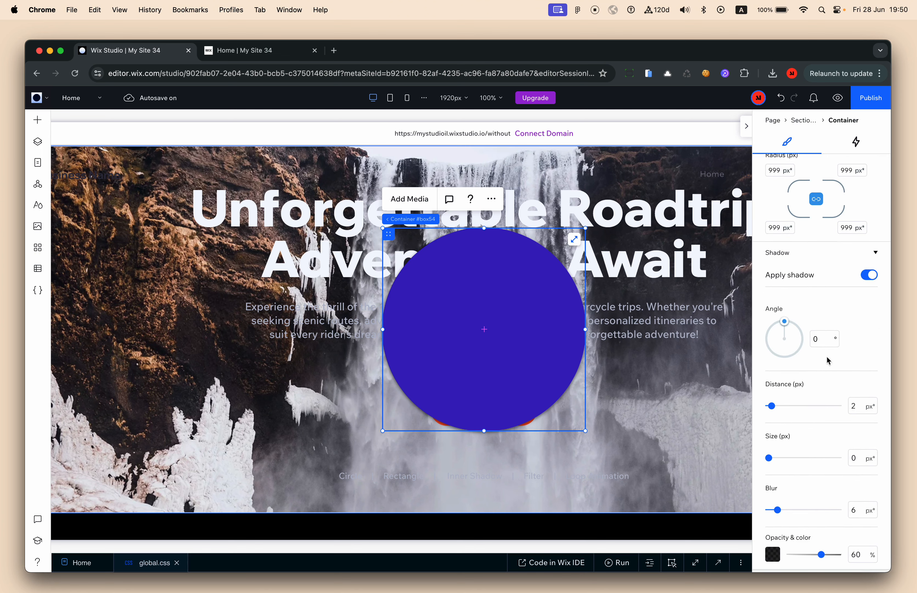
pyautogui.scroll(-2, 827, 396)
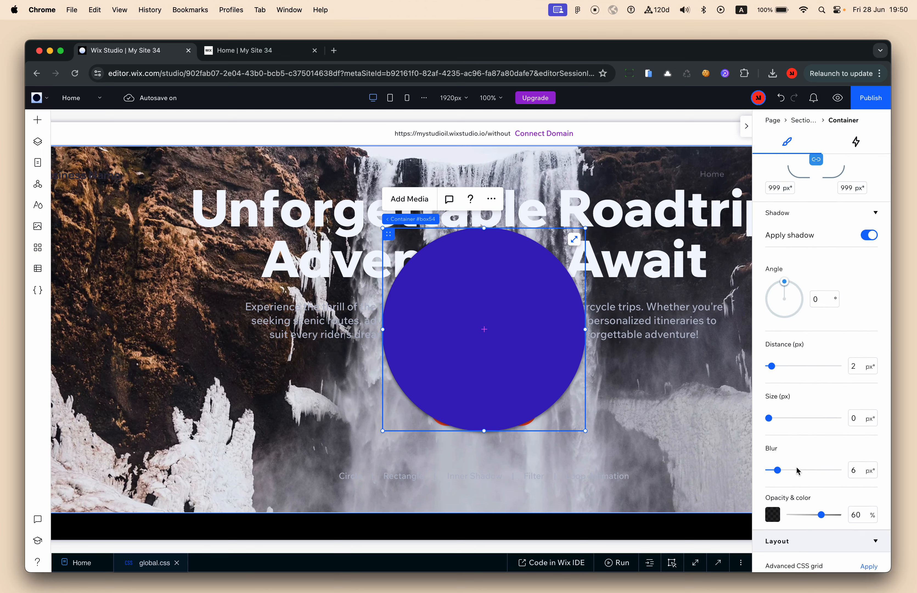
pyautogui.moveTo(770, 419); pyautogui.dragTo(857, 419)
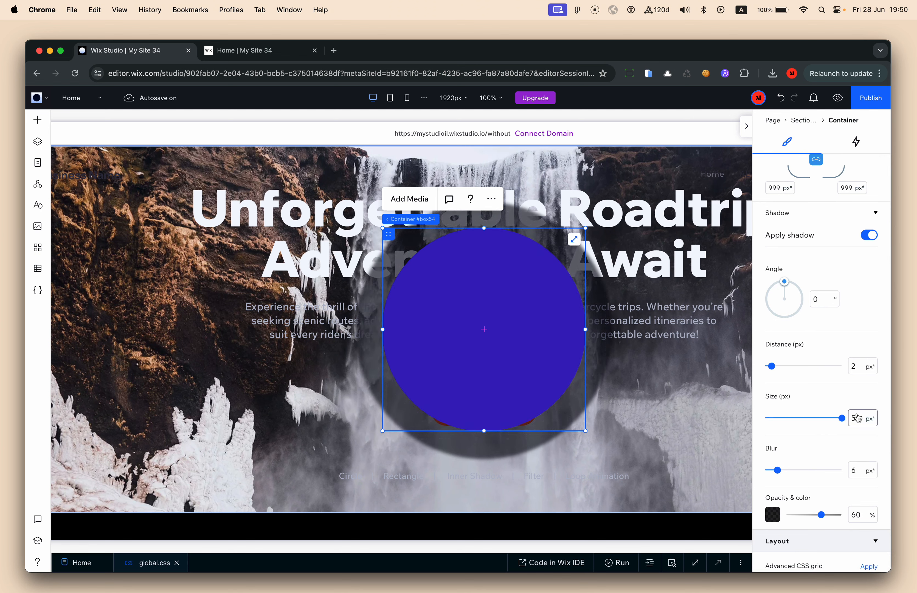
pyautogui.moveTo(821, 518); pyautogui.dragTo(848, 515)
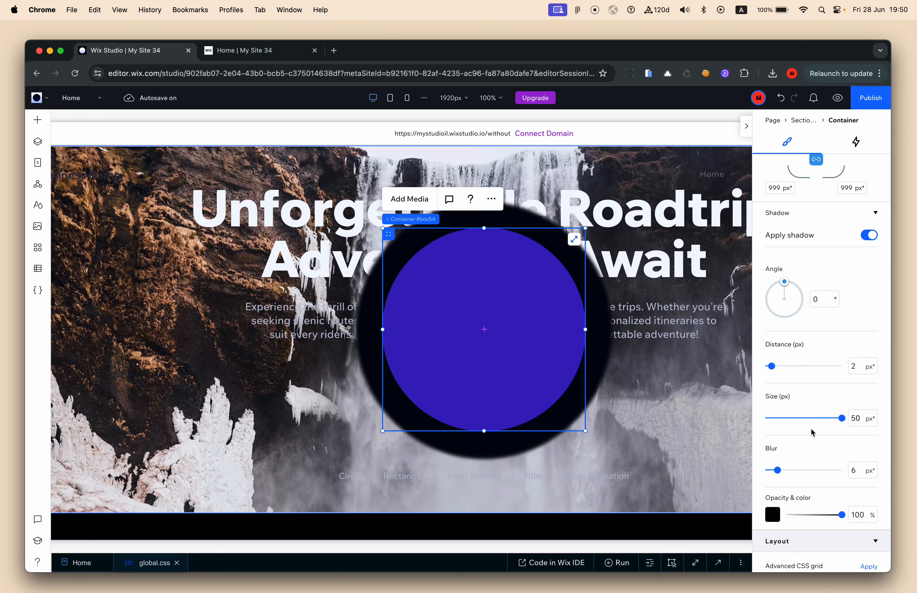
pyautogui.moveTo(775, 369); pyautogui.dragTo(756, 373)
pyautogui.moveTo(784, 466); pyautogui.dragTo(758, 472)
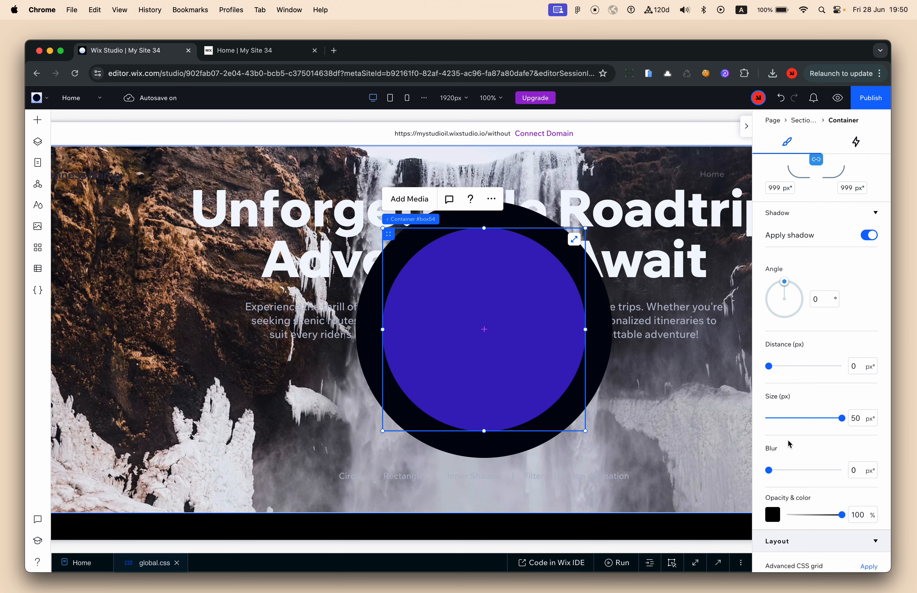
# Drag the background opacity to 0% so the circle's fill is transparent
pyautogui.scroll(5, 848, 386)
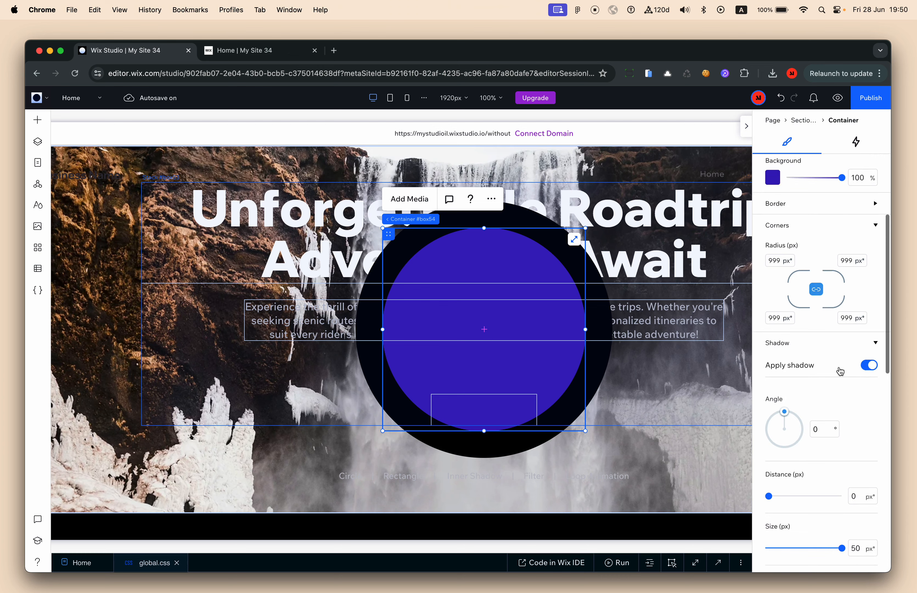
pyautogui.scroll(3, 817, 289)
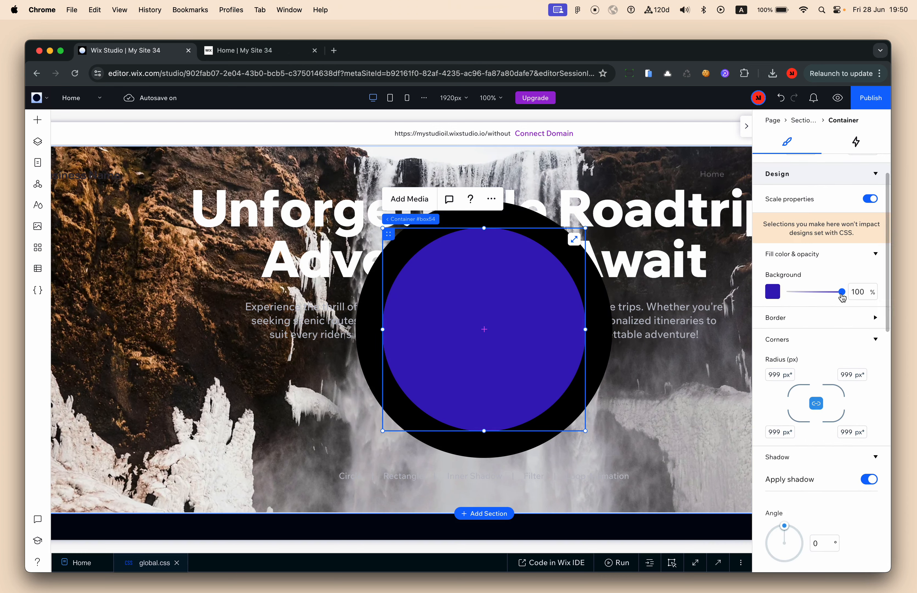
pyautogui.moveTo(842, 297); pyautogui.dragTo(782, 302)
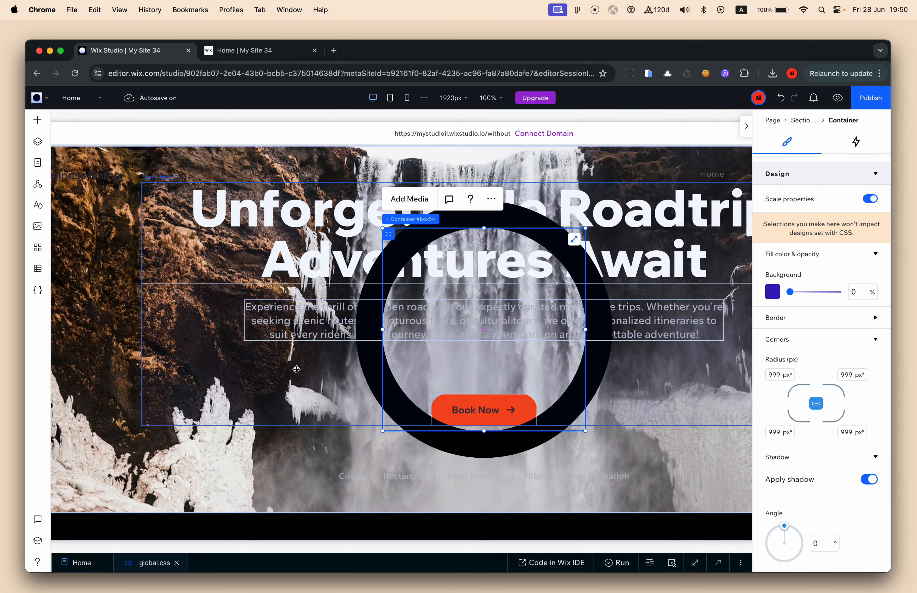
pyautogui.scroll(-3, 840, 435)
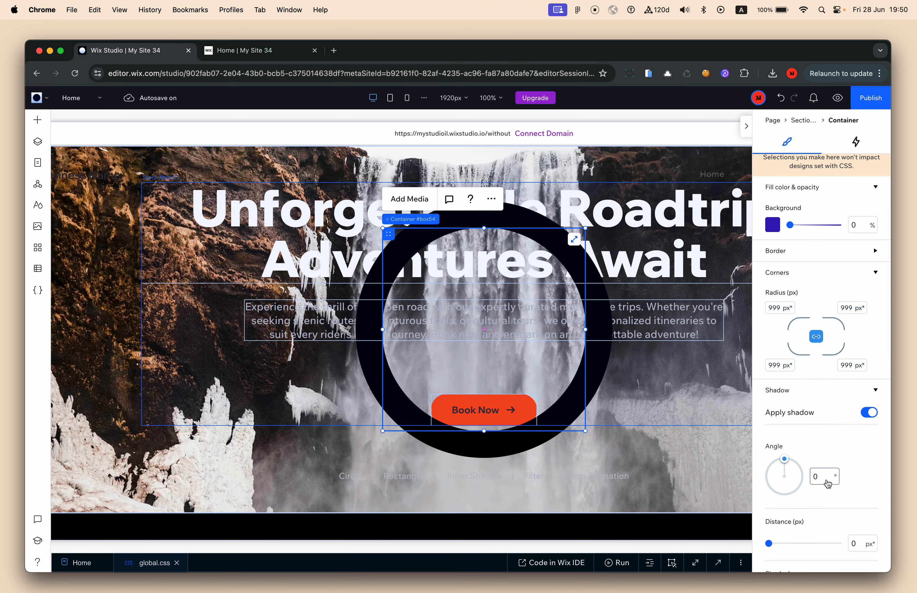
pyautogui.scroll(-2, 827, 478)
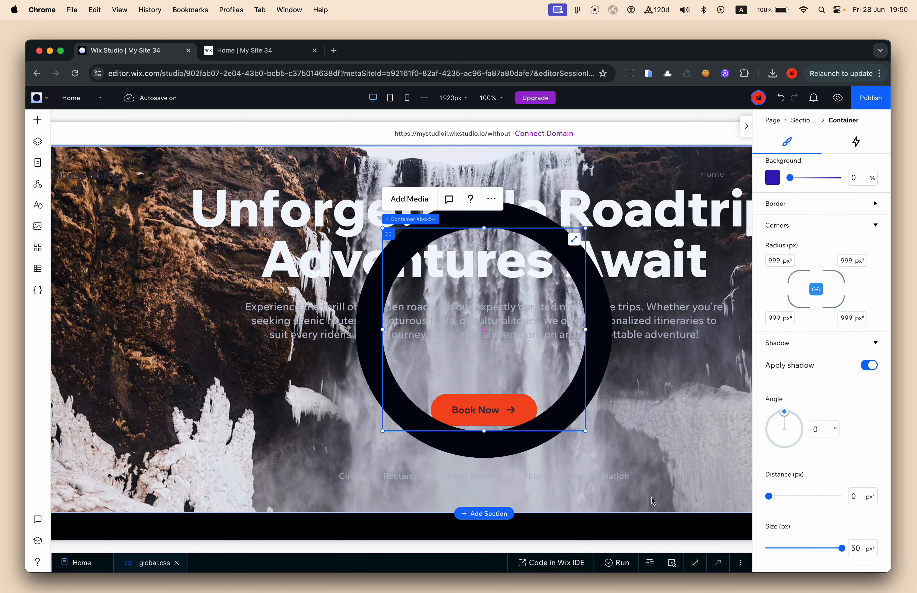
pyautogui.scroll(-4, 817, 501)
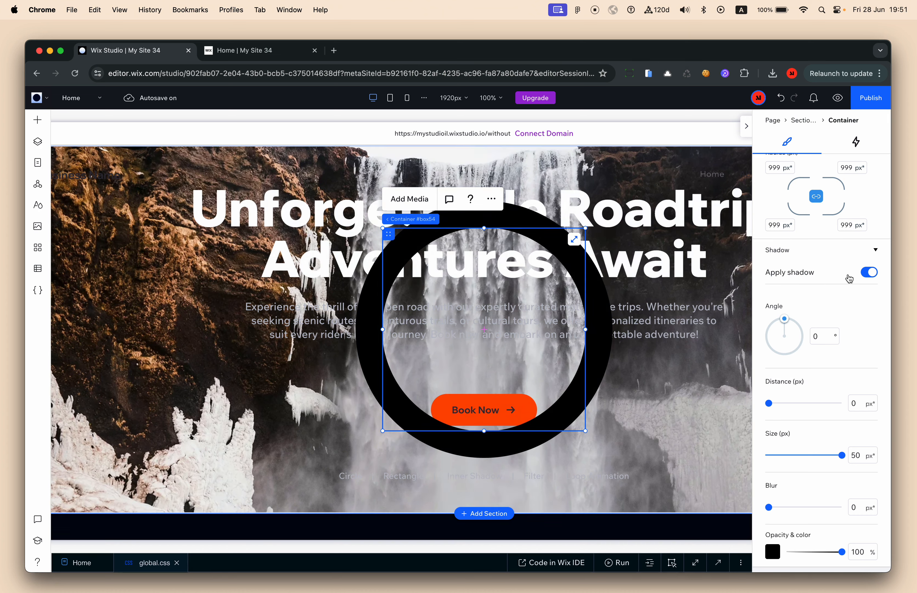
pyautogui.click(869, 273)
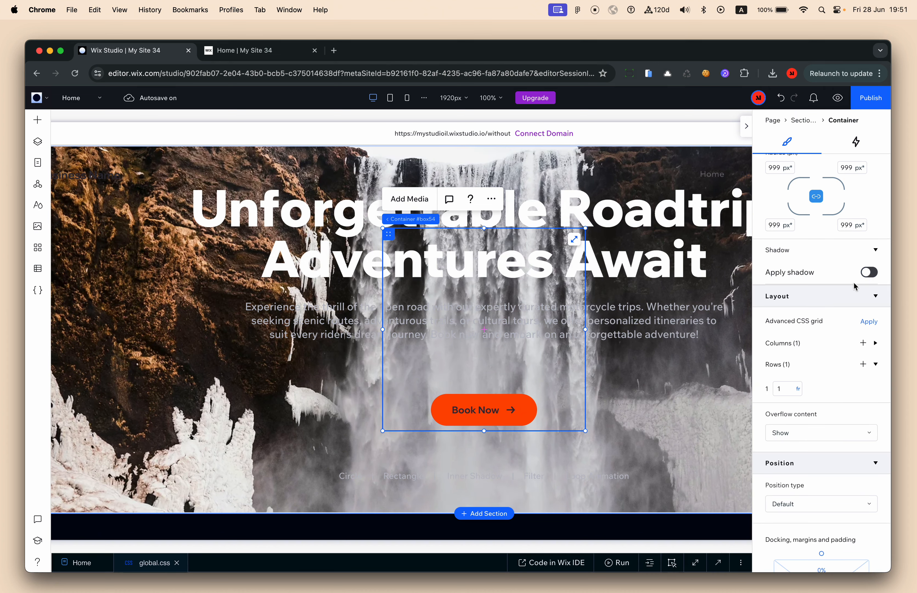
pyautogui.scroll(5, 821, 324)
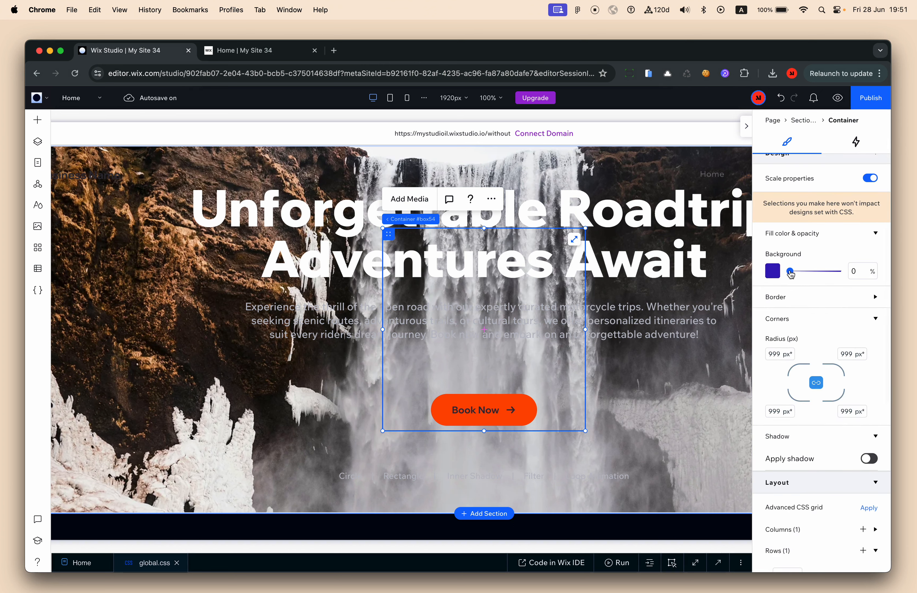
pyautogui.moveTo(791, 275); pyautogui.dragTo(814, 276)
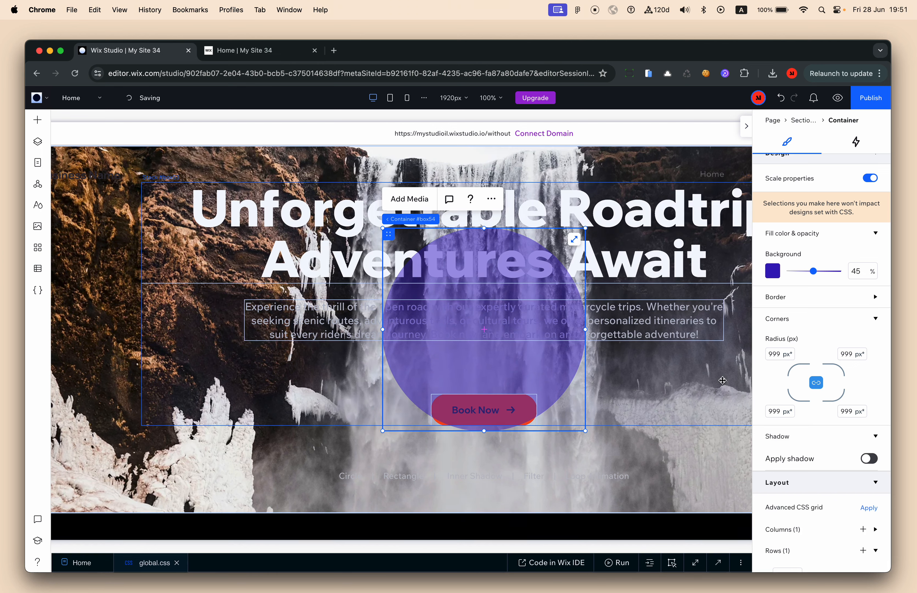
pyautogui.moveTo(617, 553); pyautogui.dragTo(624, 442)
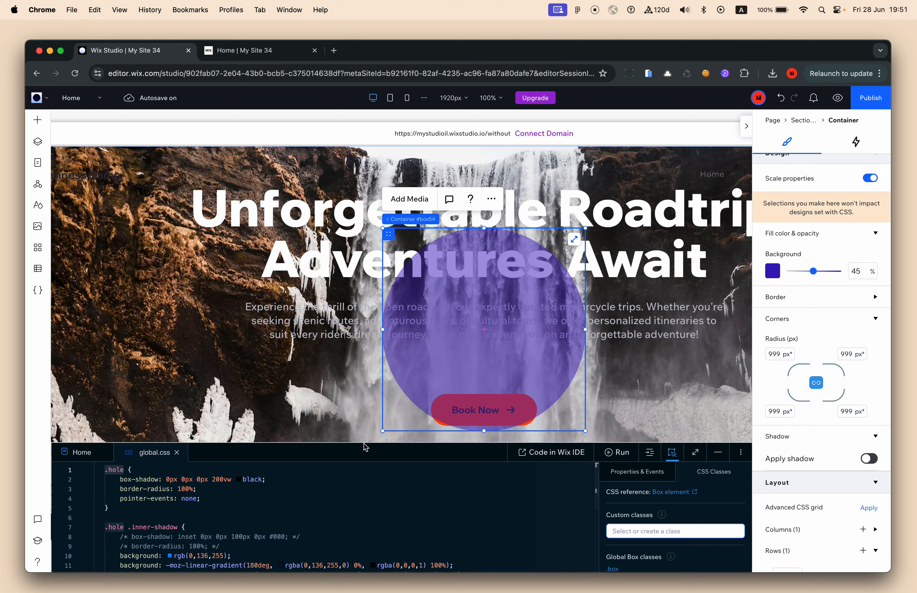
pyautogui.moveTo(363, 440); pyautogui.dragTo(362, 376)
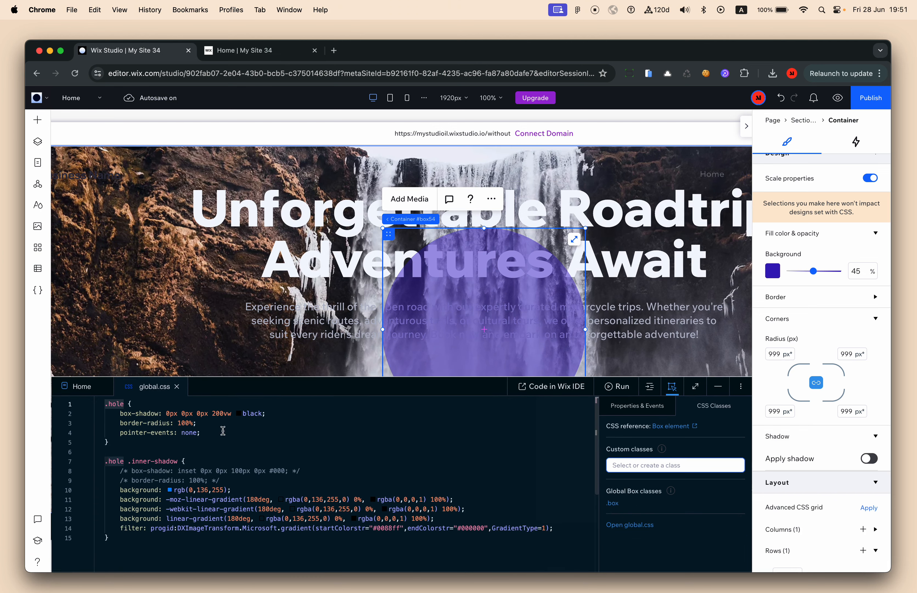
pyautogui.moveTo(121, 413); pyautogui.dragTo(251, 414)
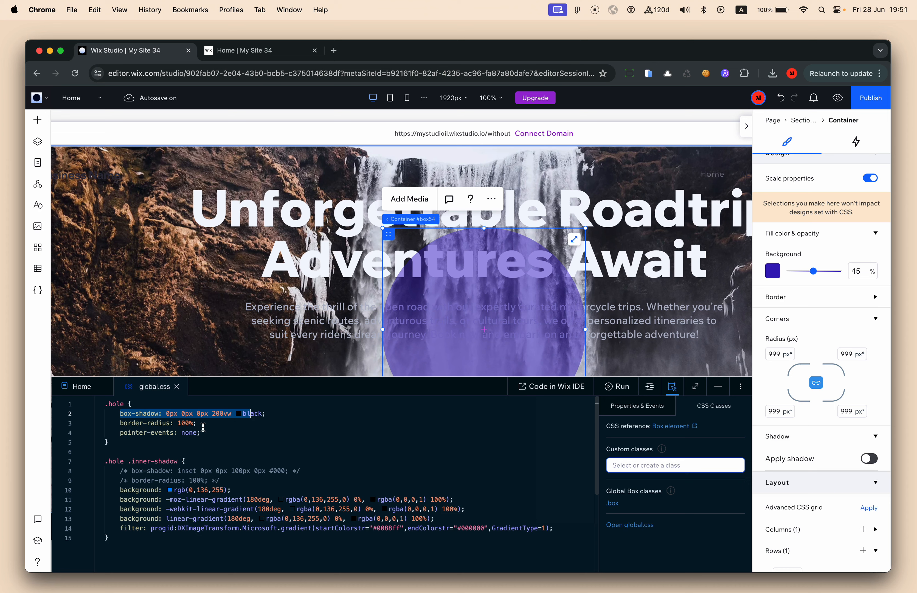
pyautogui.click(219, 414)
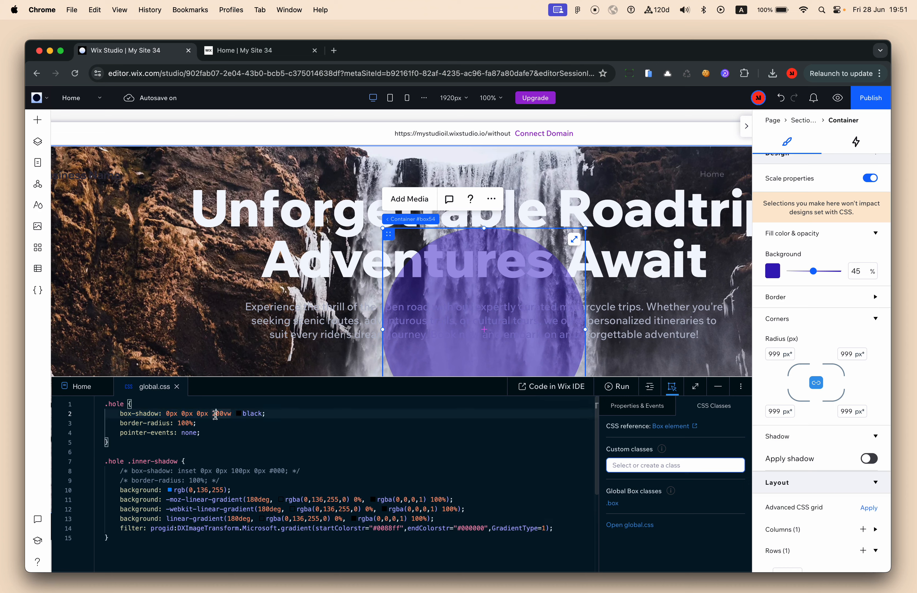
pyautogui.doubleClick(216, 414)
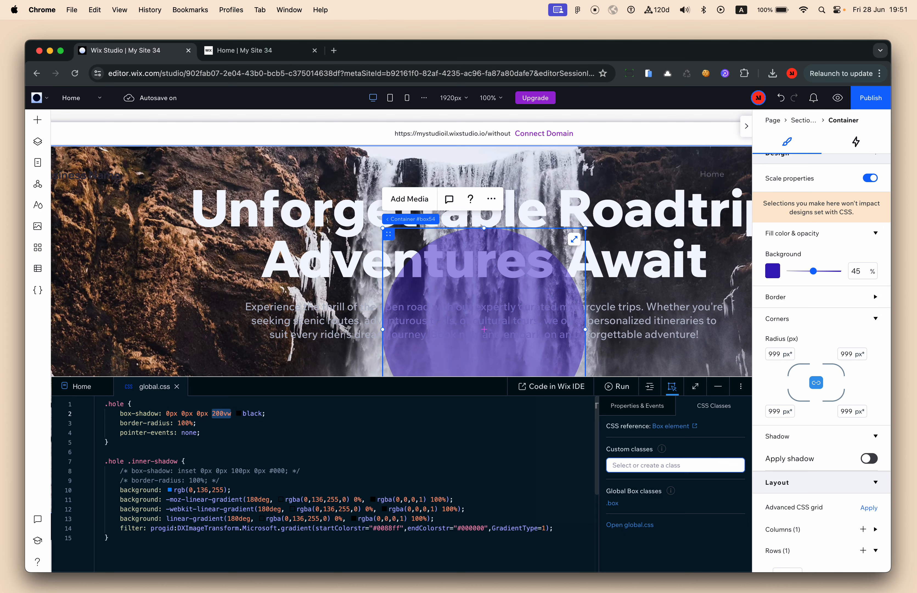
pyautogui.click(211, 413)
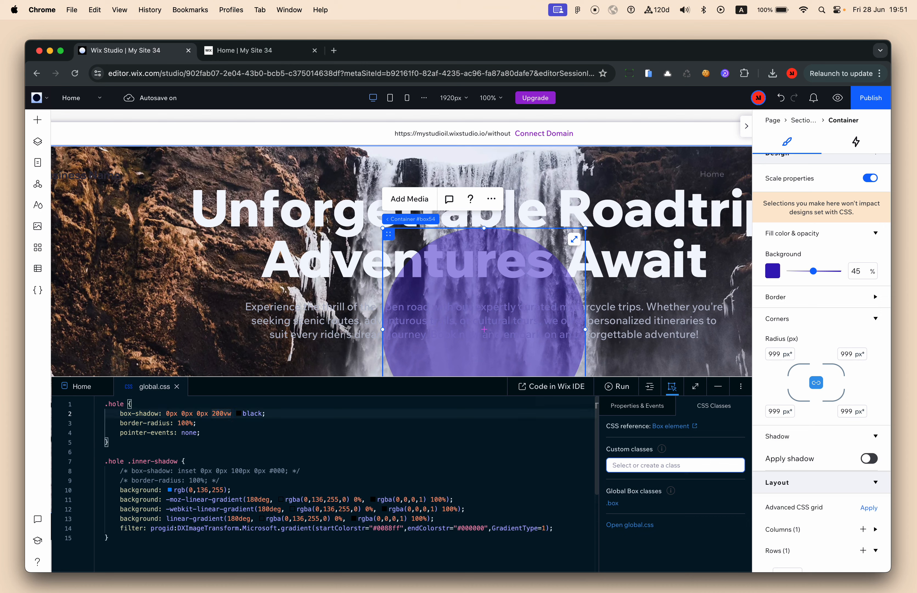
pyautogui.moveTo(211, 413); pyautogui.dragTo(220, 413)
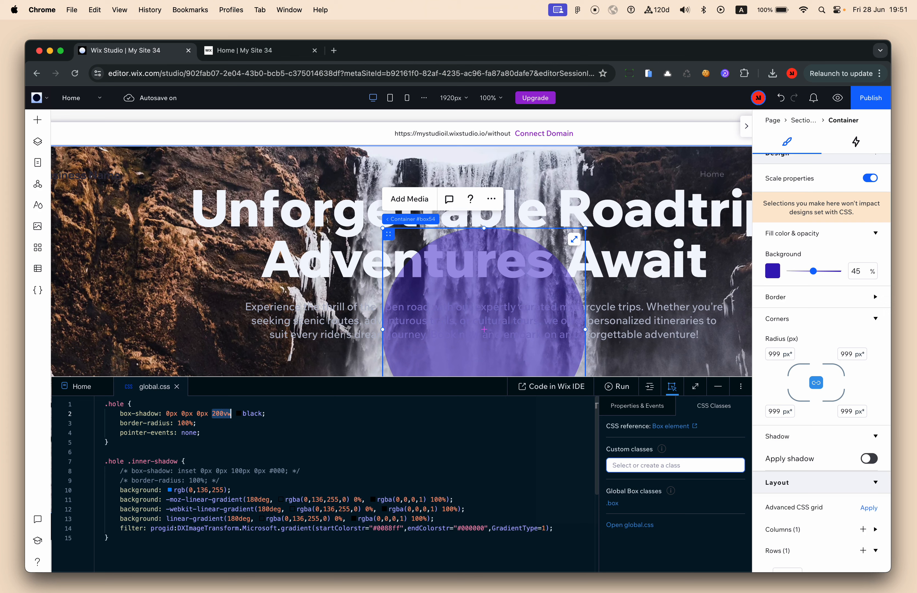
pyautogui.press('Left')
pyautogui.press('Left')
pyautogui.press('Right')
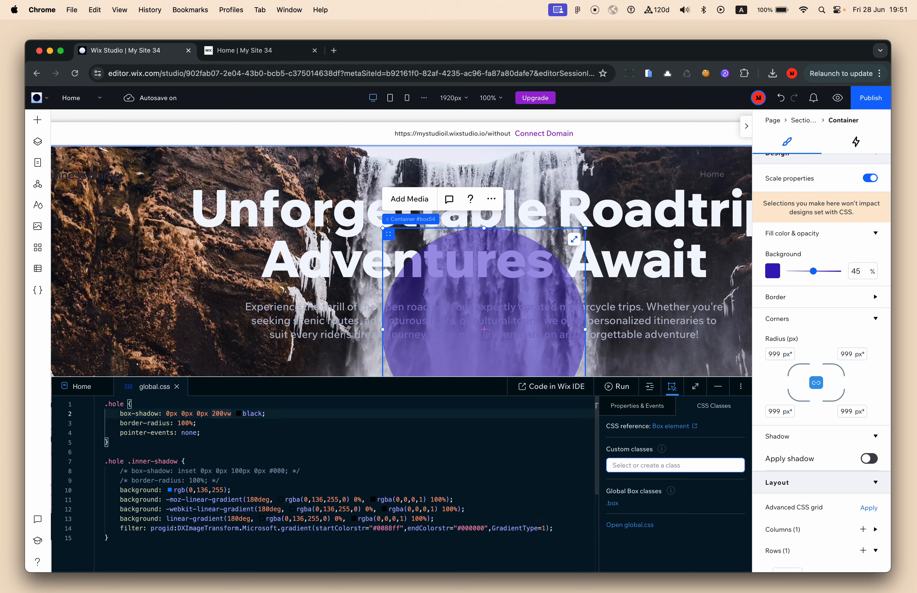
pyautogui.moveTo(211, 413); pyautogui.dragTo(220, 413)
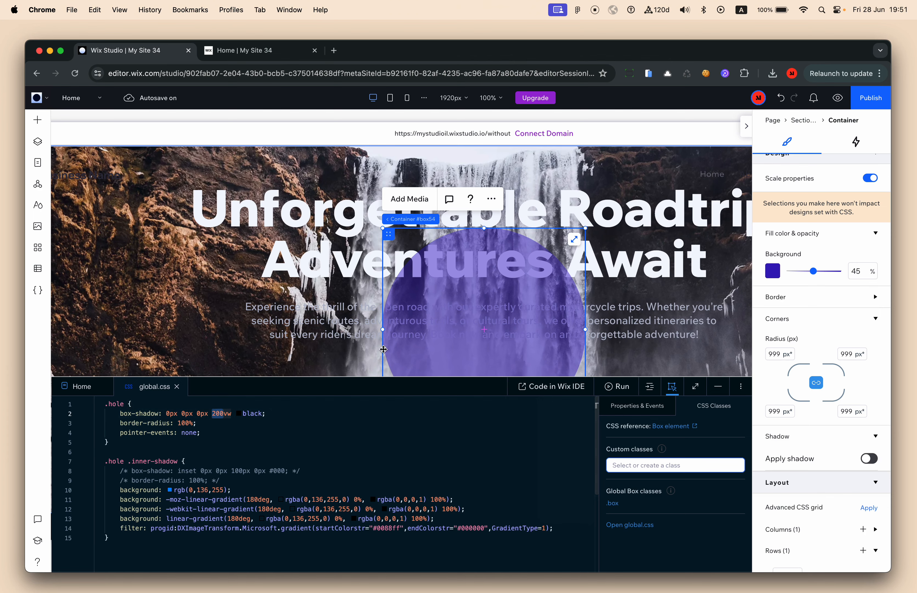
pyautogui.scroll(-3, 258, 251)
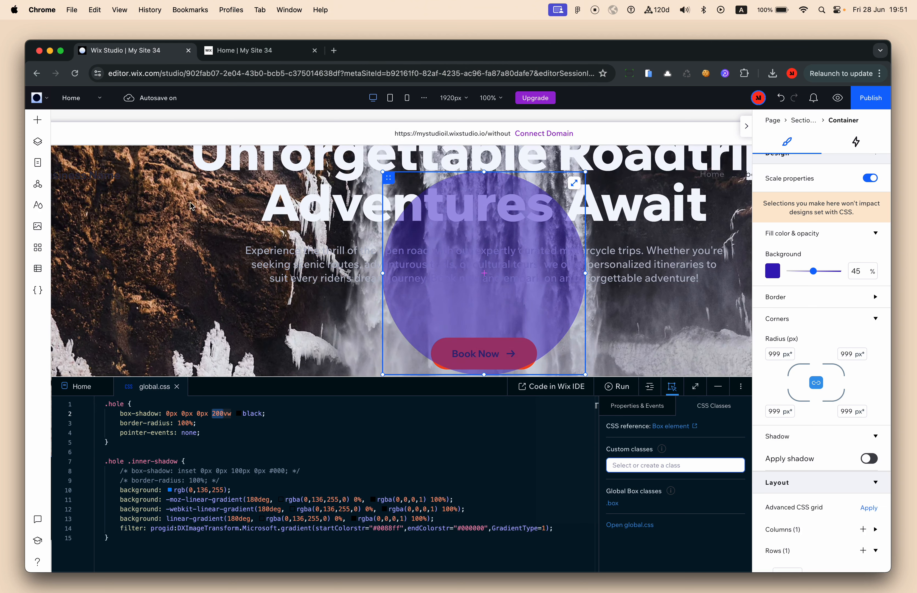
pyautogui.click(218, 414)
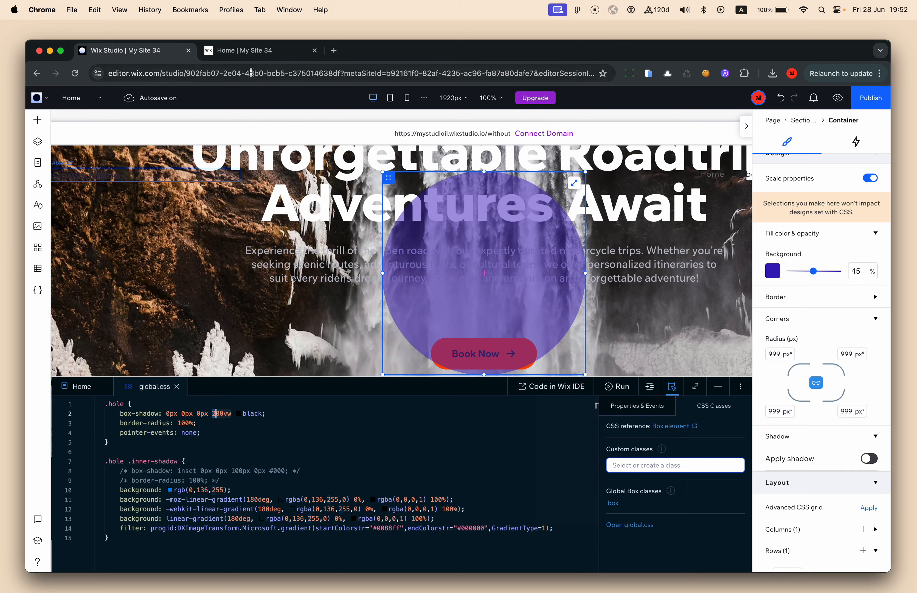
pyautogui.click(246, 50)
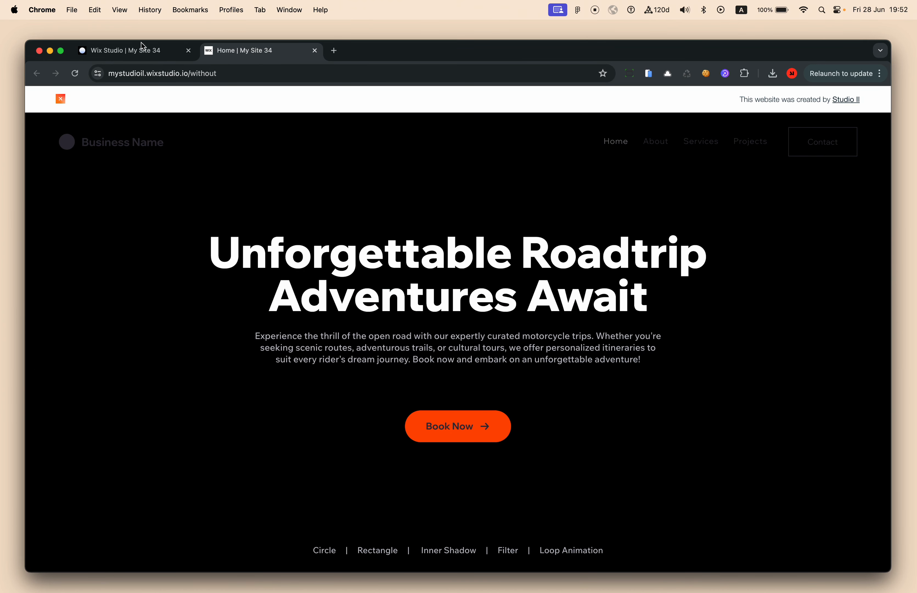
pyautogui.click(148, 52)
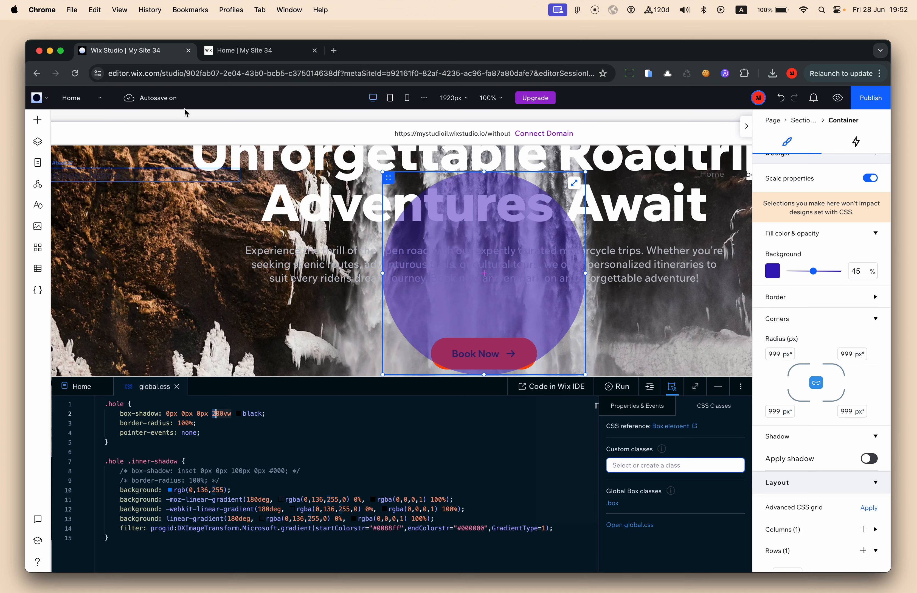
pyautogui.click(213, 416)
pyautogui.press('Right')
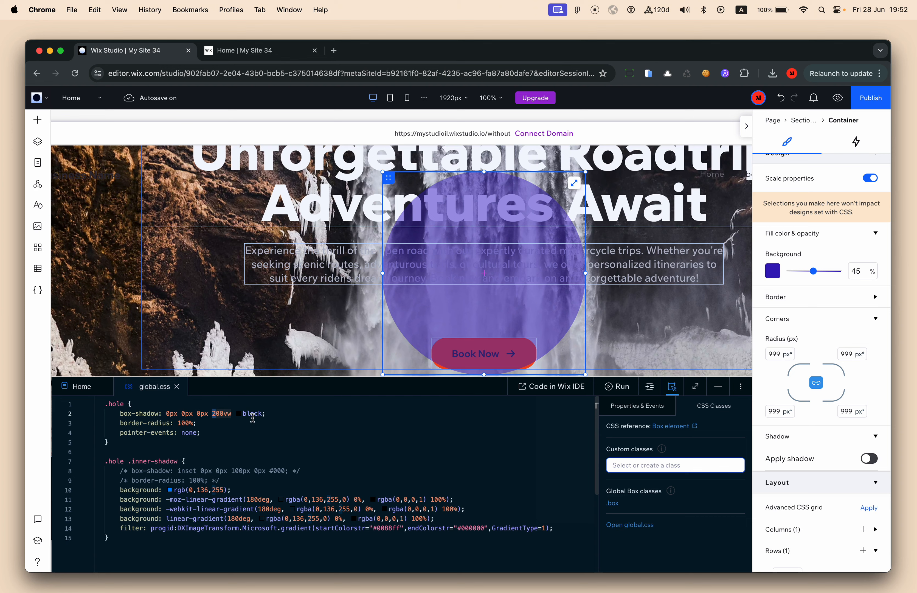
pyautogui.click(121, 424)
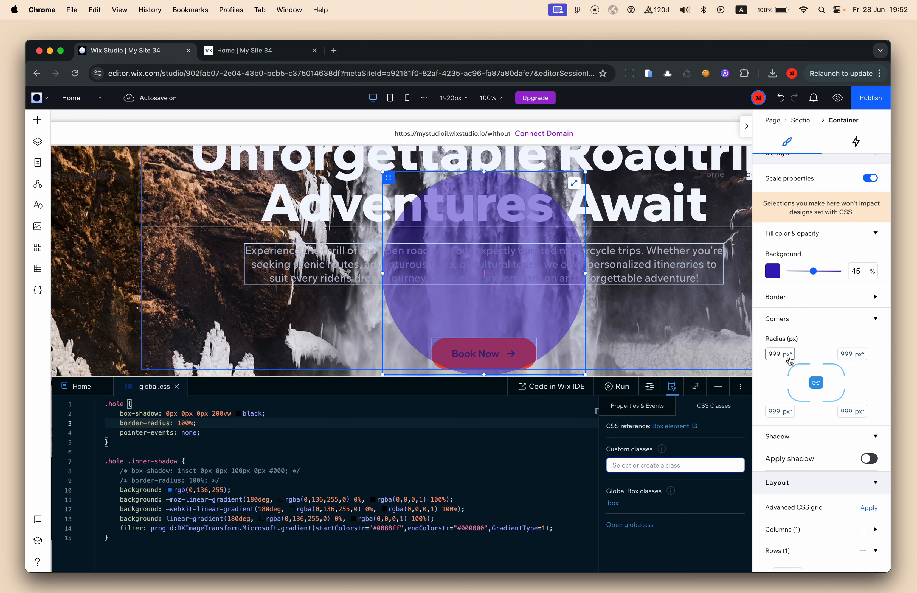
# Comment out the pointer-events line in the .hole rule and copy the .hole selector
pyautogui.click(209, 433)
pyautogui.press('super+slash')
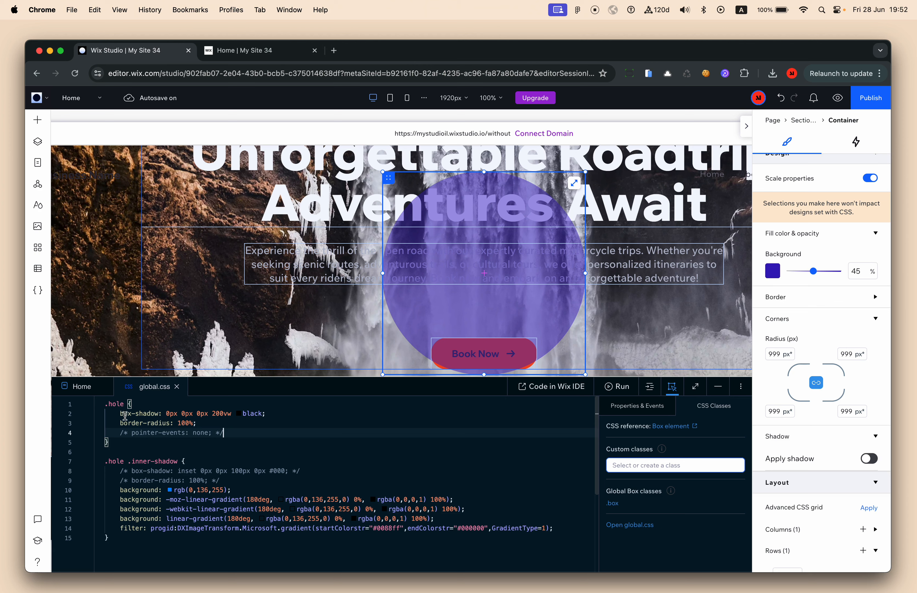
pyautogui.doubleClick(115, 404)
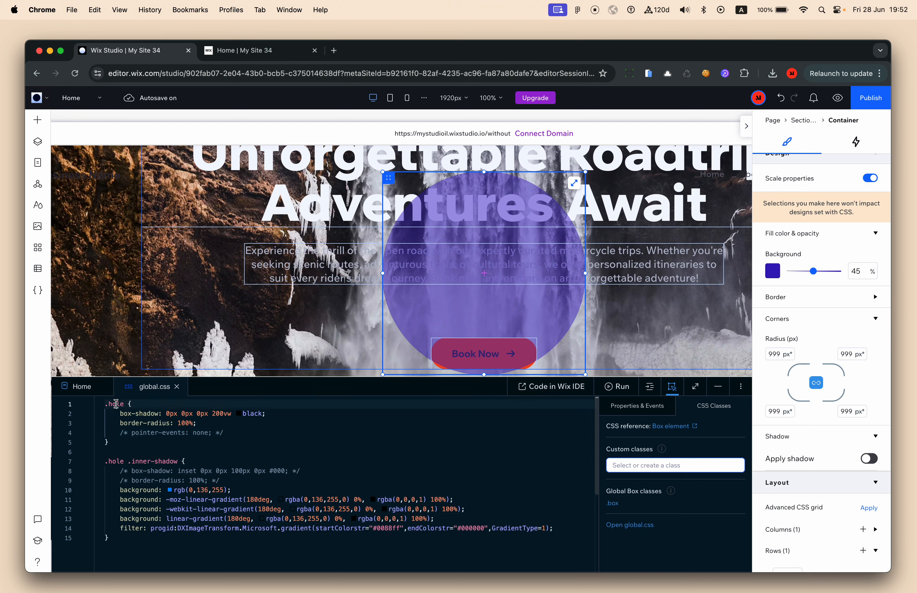
pyautogui.press('super+c')
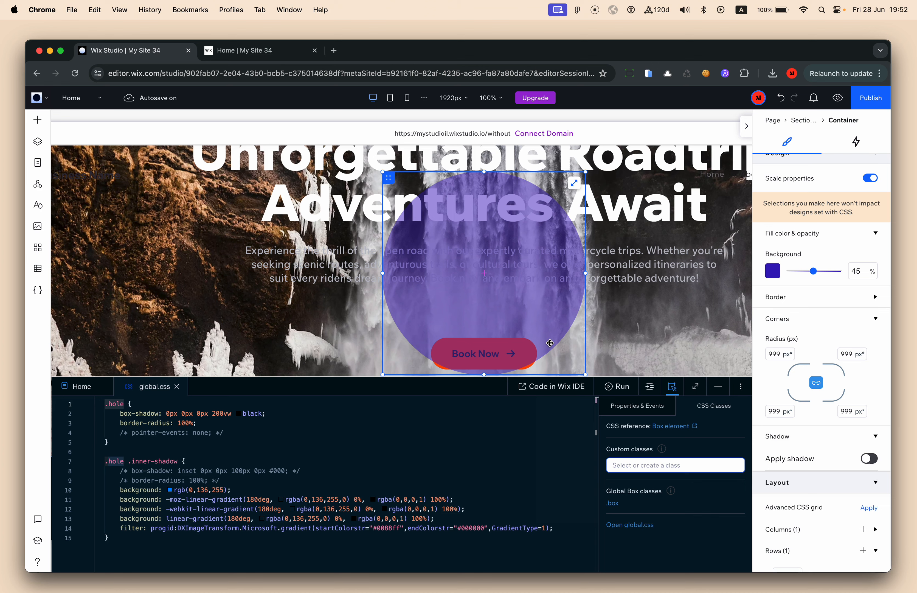
# Rename the hero's Container layer to 'Hole (CSS)'
pyautogui.click(37, 141)
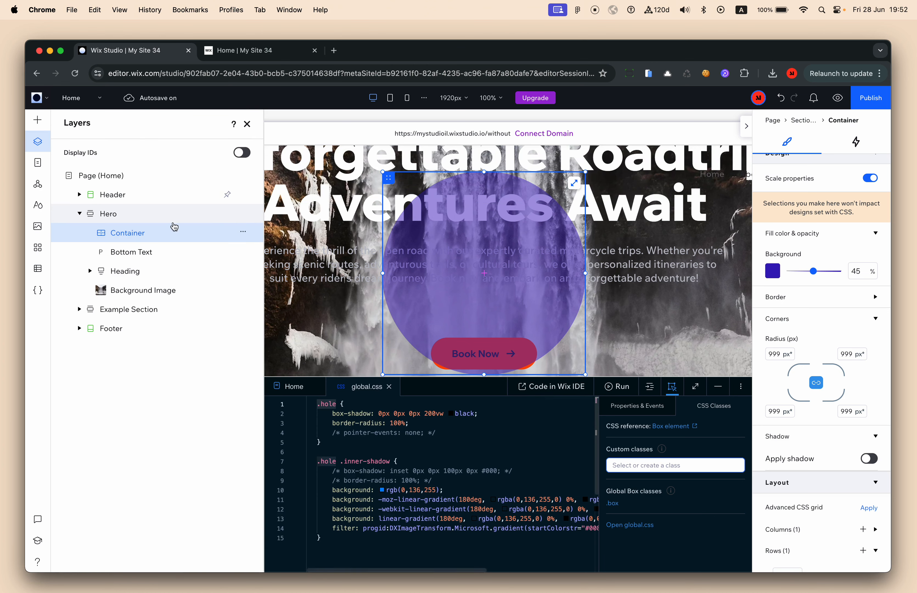
pyautogui.doubleClick(170, 232)
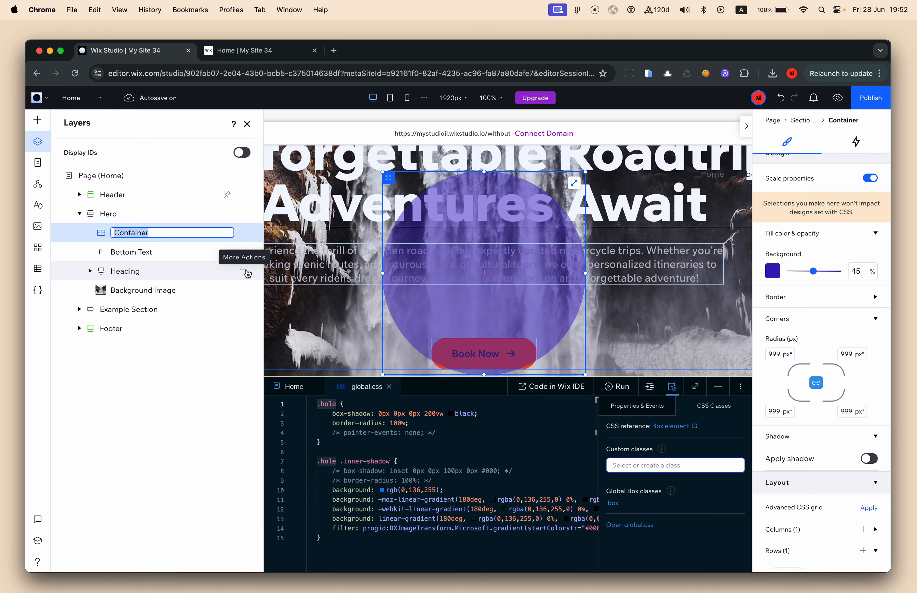
pyautogui.write('Hole (CSS)')
pyautogui.press('Return')
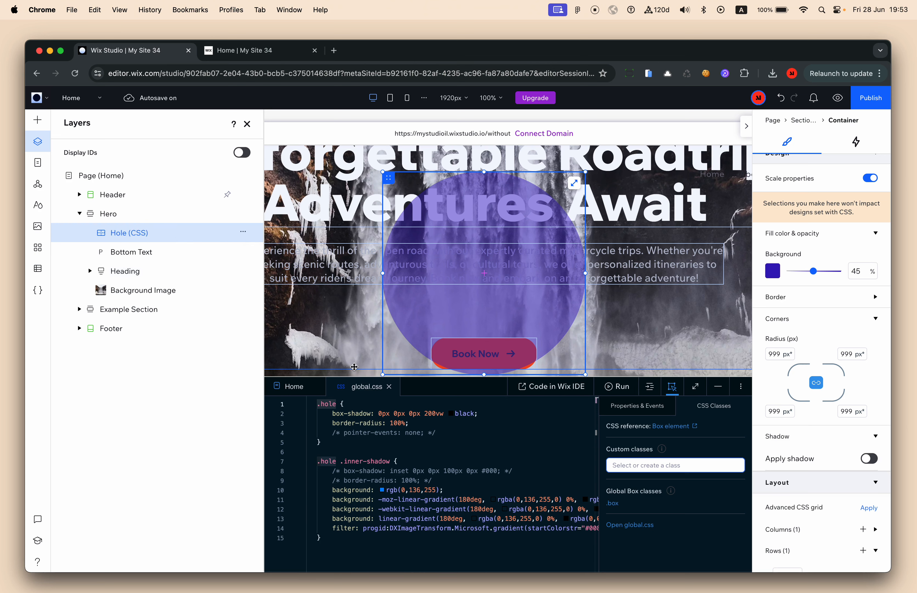
pyautogui.click(642, 466)
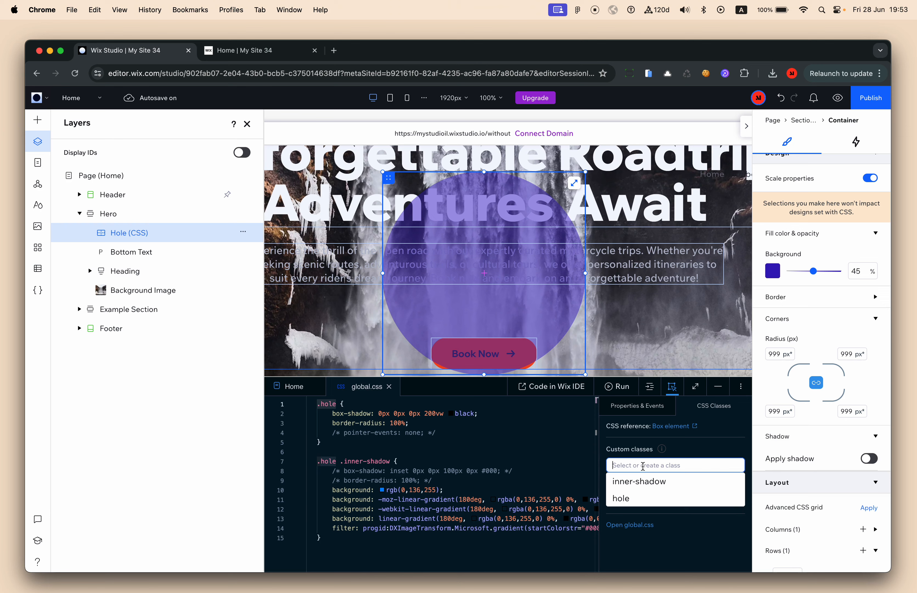
# Apply the 'hole' custom class to the container and set its background opacity to 0%
pyautogui.click(642, 499)
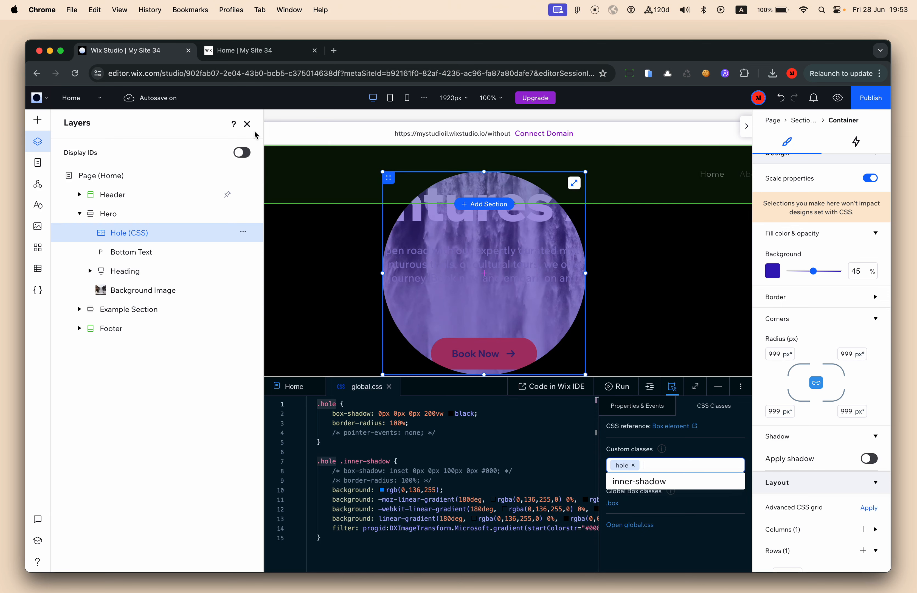
pyautogui.click(247, 124)
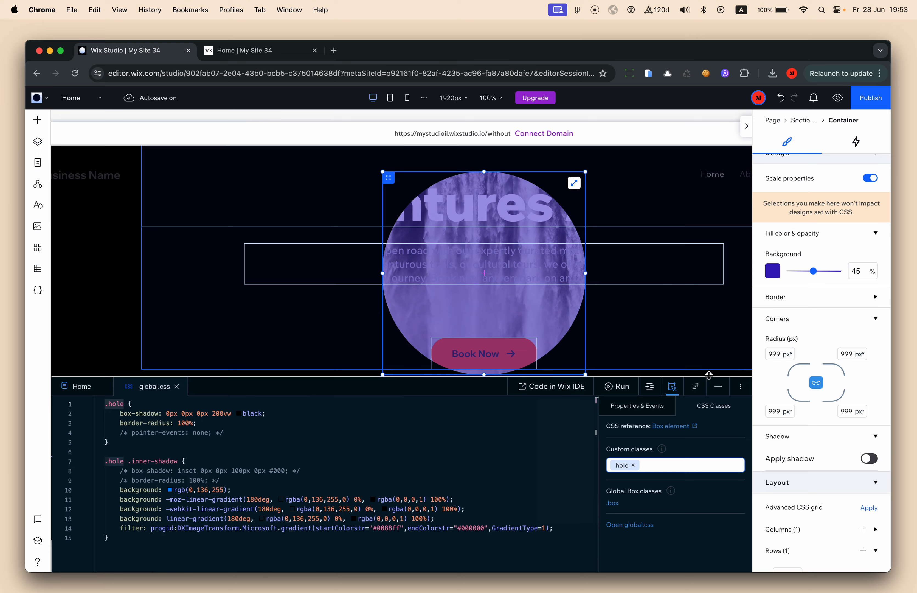
pyautogui.moveTo(708, 376); pyautogui.dragTo(708, 429)
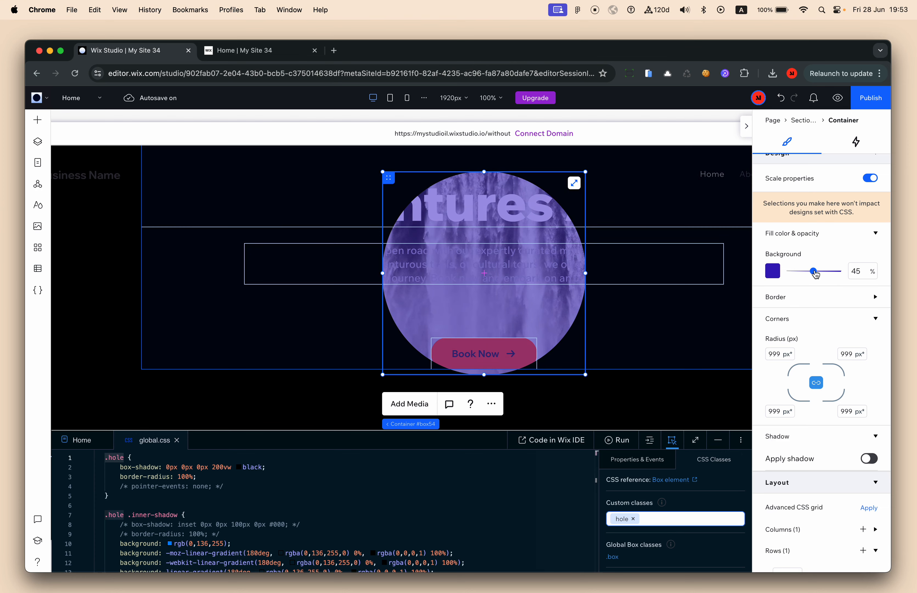
pyautogui.moveTo(816, 274); pyautogui.dragTo(779, 277)
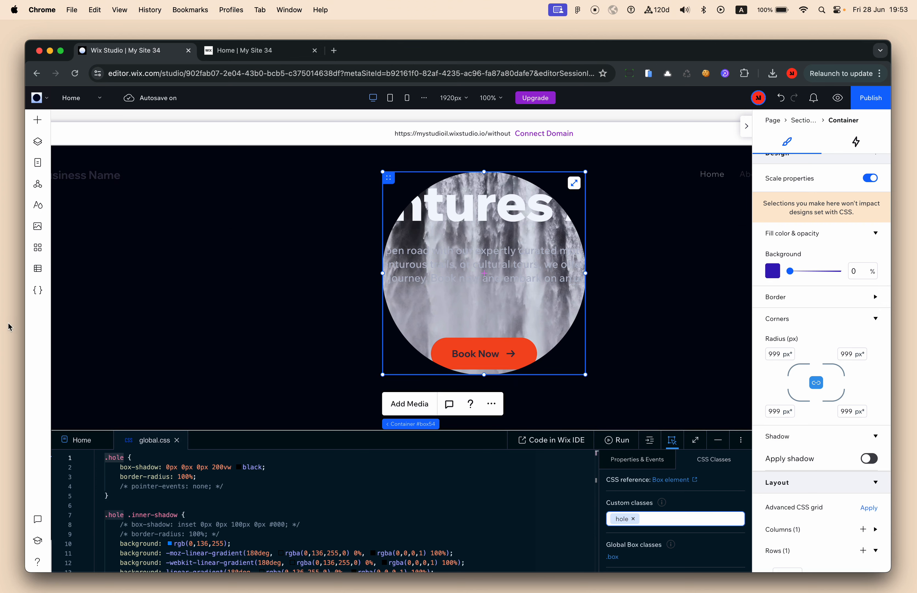
# Reduce the .hole box-shadow spread from 200vw to 90vw, then to 40vw
pyautogui.click(213, 467)
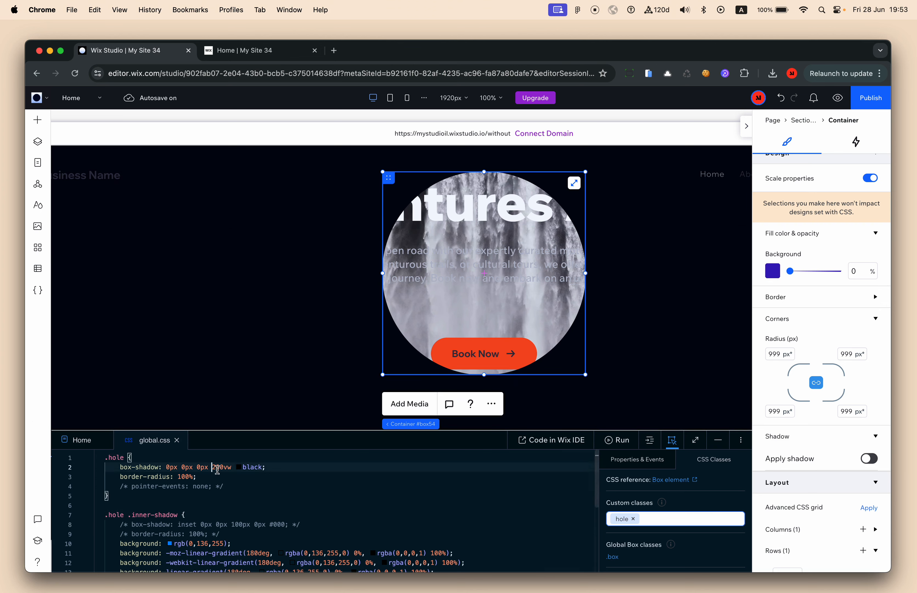
pyautogui.press('Right')
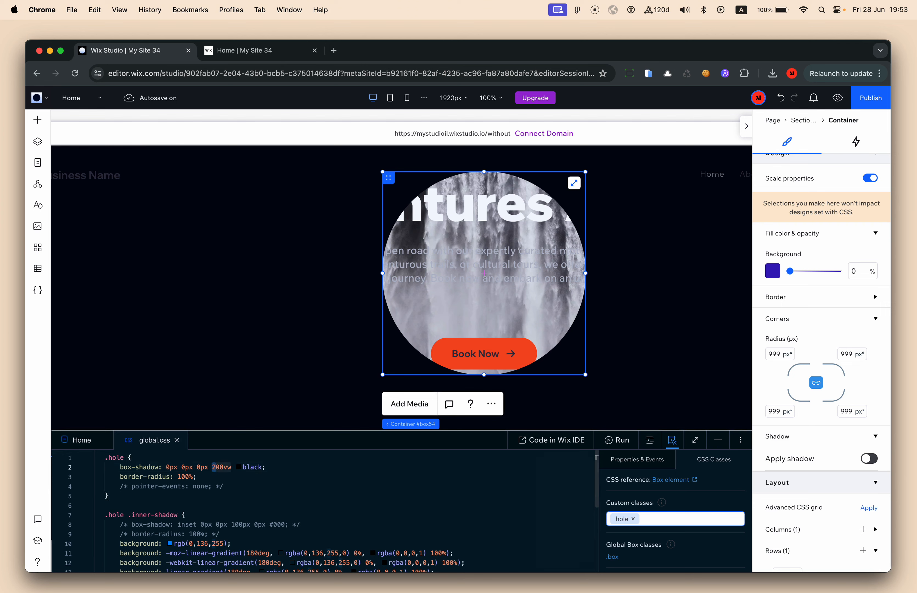
pyautogui.write('9')
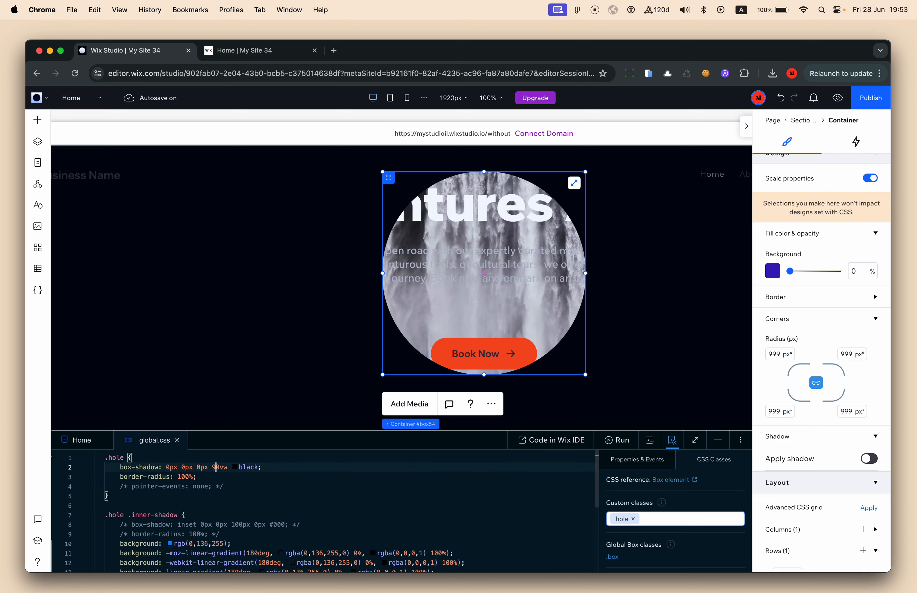
pyautogui.click(354, 501)
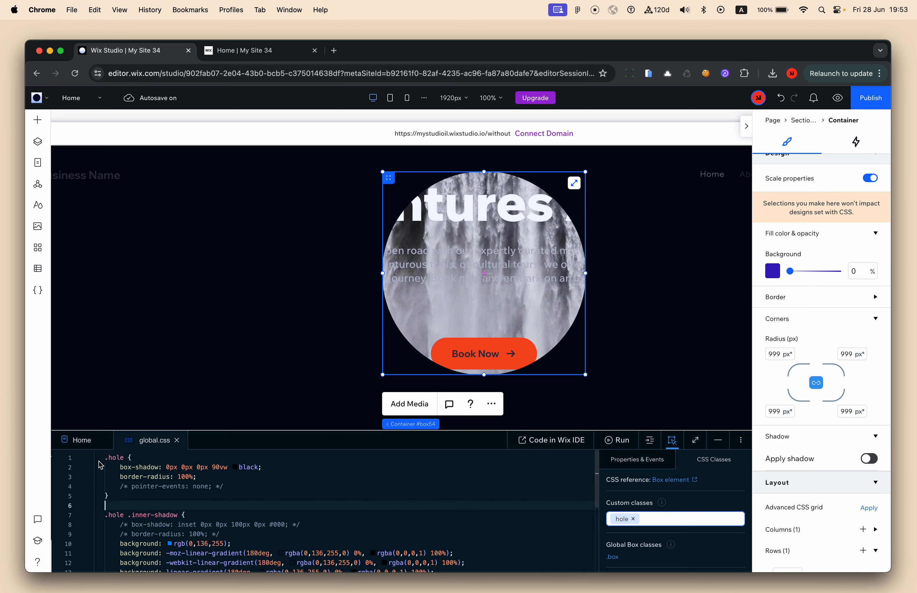
pyautogui.click(143, 496)
pyautogui.click(127, 361)
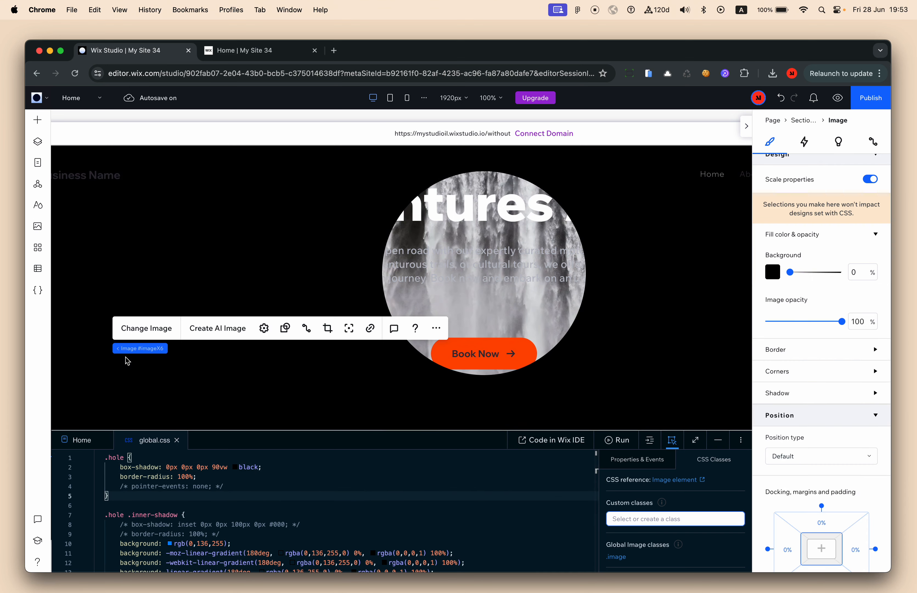
pyautogui.click(411, 365)
pyautogui.click(452, 331)
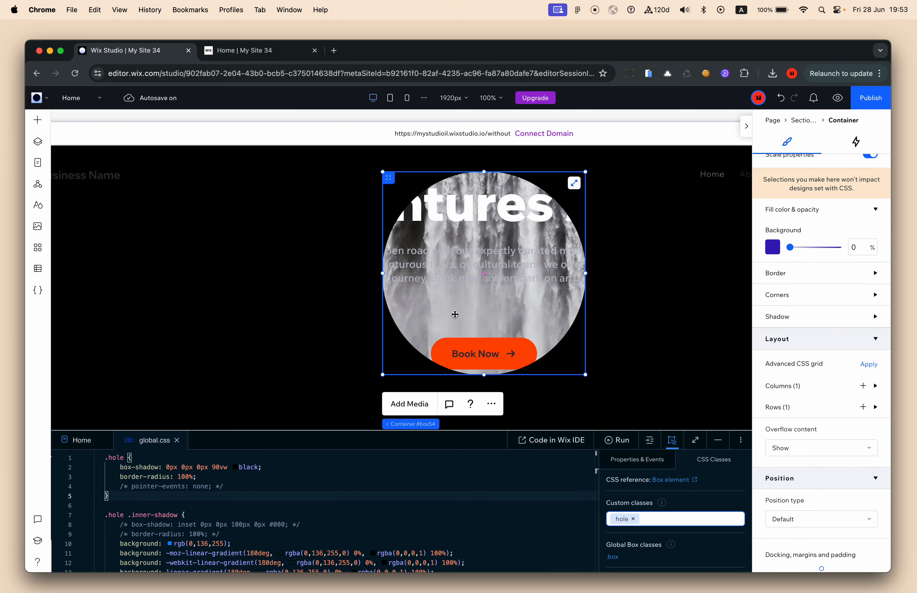
pyautogui.click(228, 469)
pyautogui.click(200, 467)
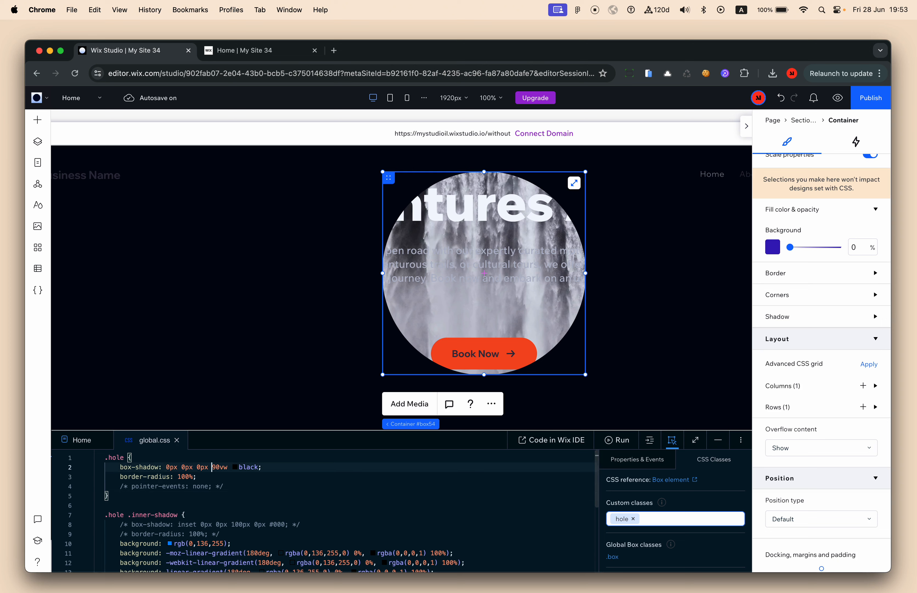
pyautogui.hotkey('shift', 'Right')
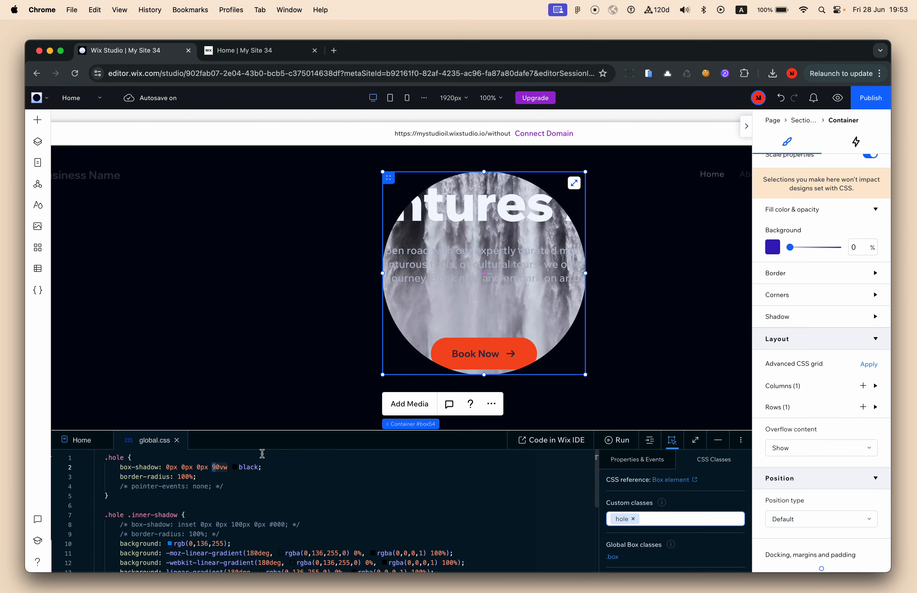
pyautogui.write('4')
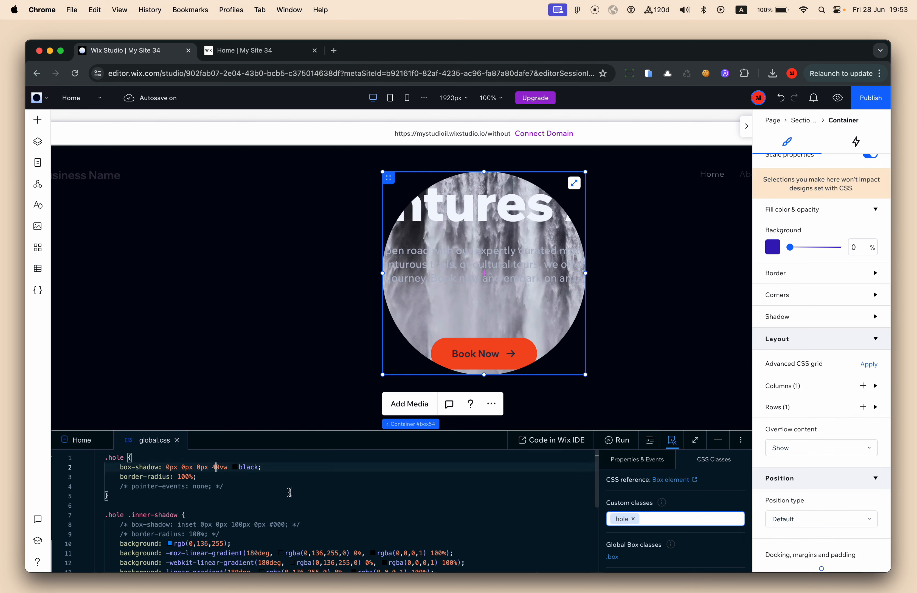
# Preview .hole shadow spreads of 30vw and then 10vw
pyautogui.click(290, 493)
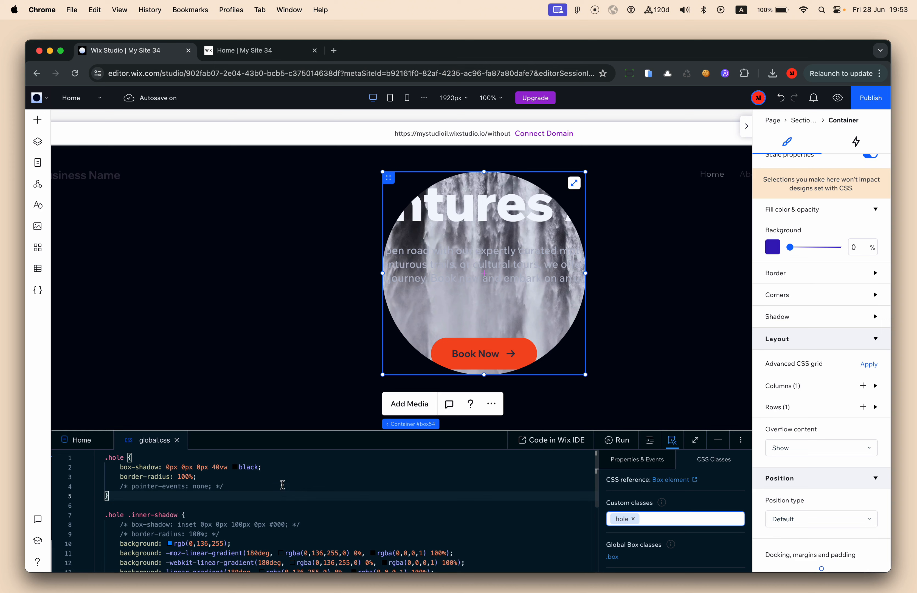
pyautogui.click(212, 467)
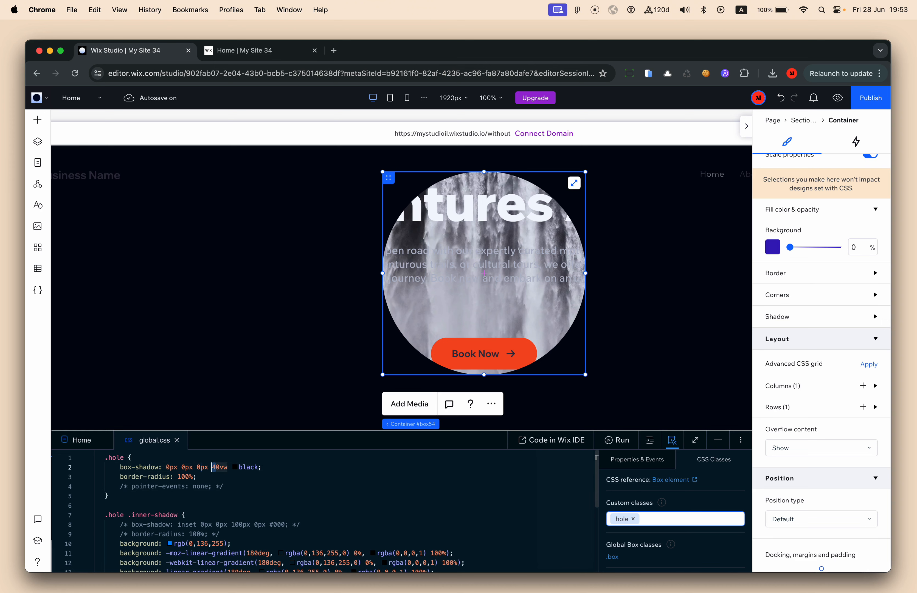
pyautogui.press('Delete')
pyautogui.write('3')
pyautogui.click(303, 477)
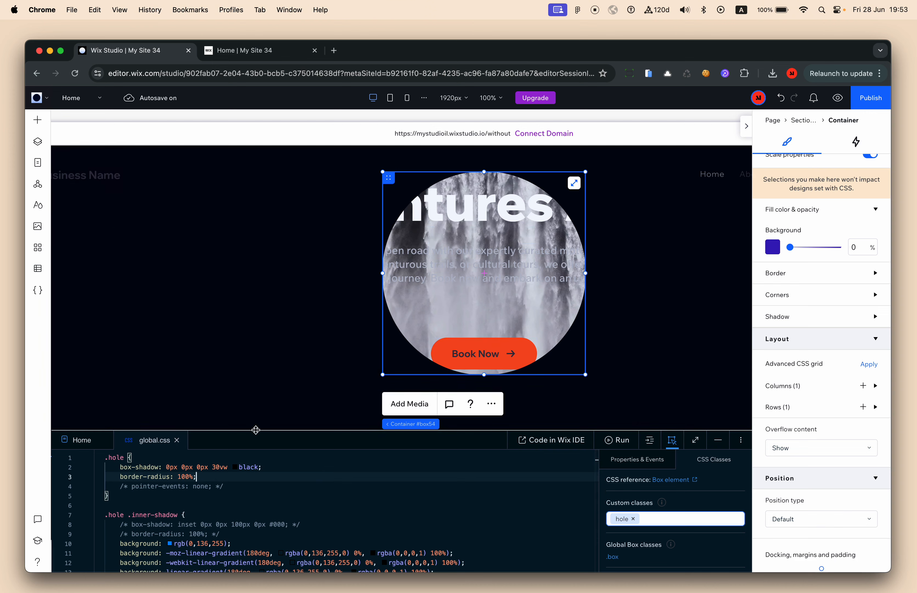
pyautogui.click(217, 467)
pyautogui.press('BackSpace')
pyautogui.write('1')
pyautogui.press('Return')
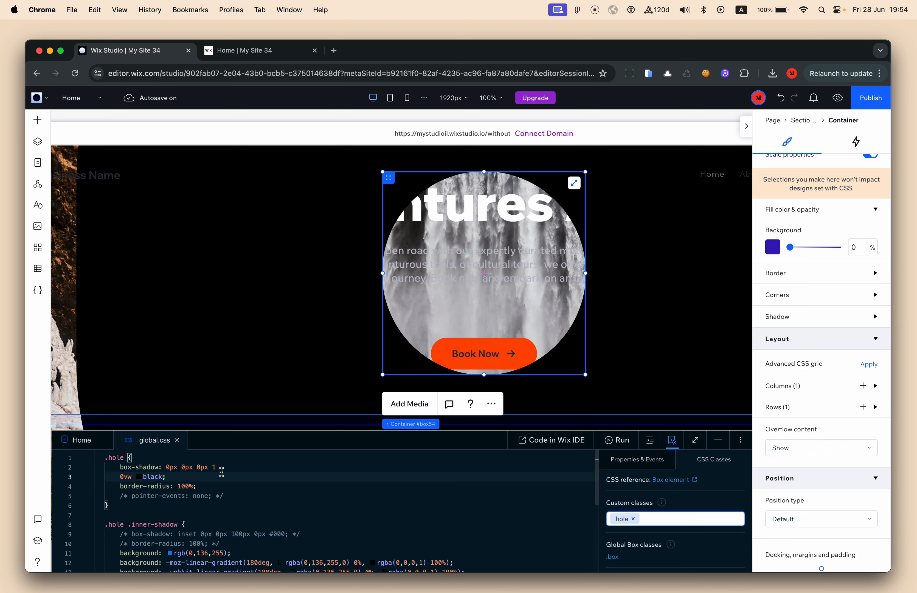
pyautogui.press('BackSpace')
pyautogui.press('BackSpace')
pyautogui.click(238, 487)
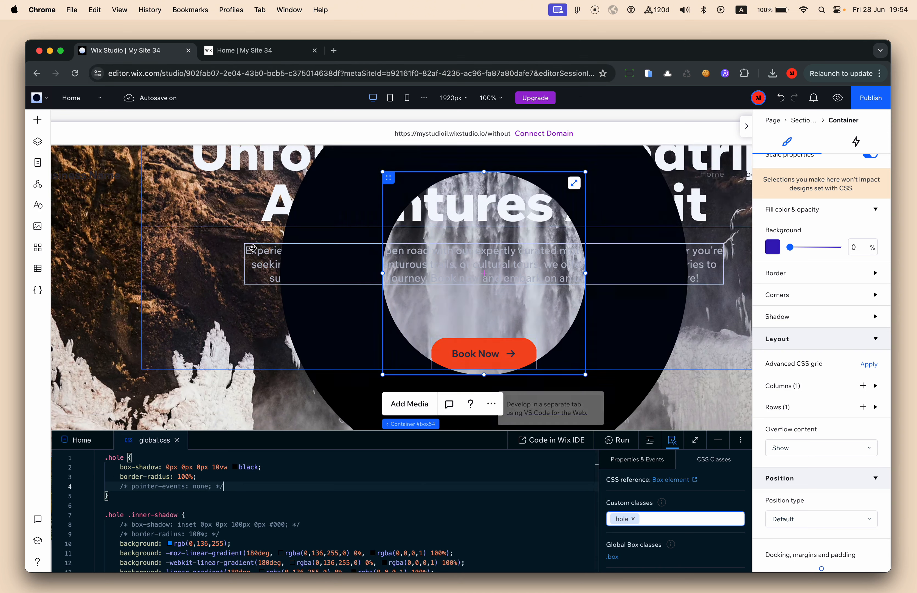
# Try the shadow spread at 30vw again, then at 20vw
pyautogui.click(212, 467)
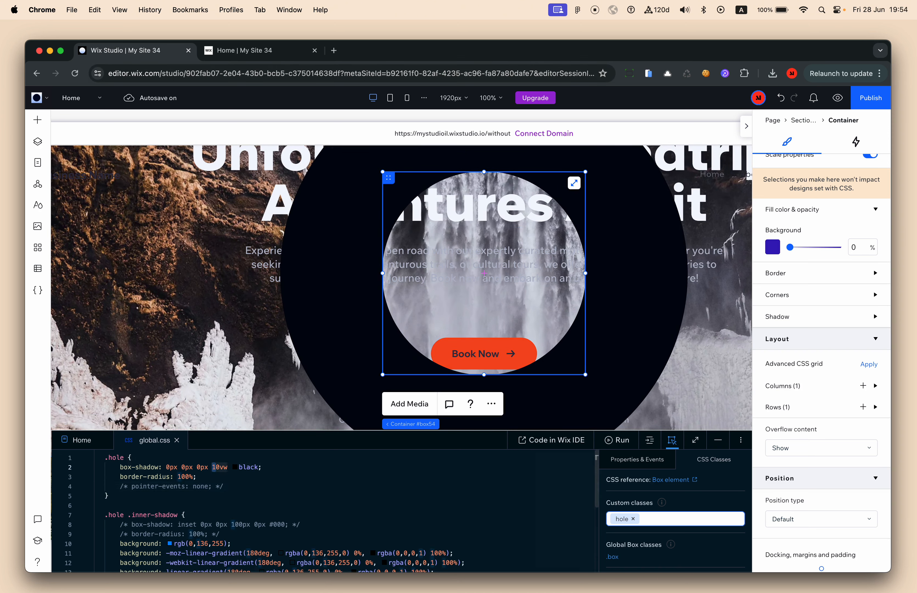
pyautogui.press('Delete')
pyautogui.write('3')
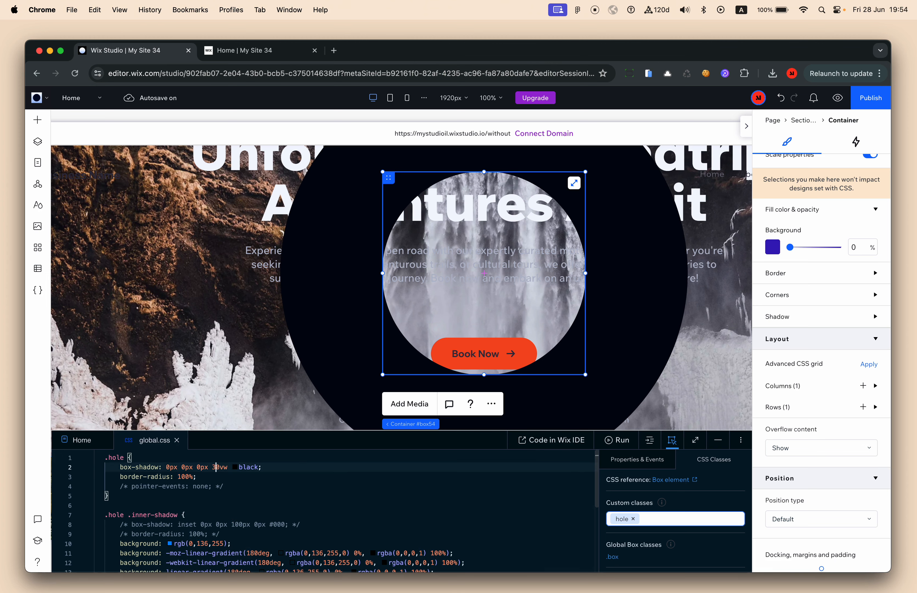
pyautogui.click(342, 473)
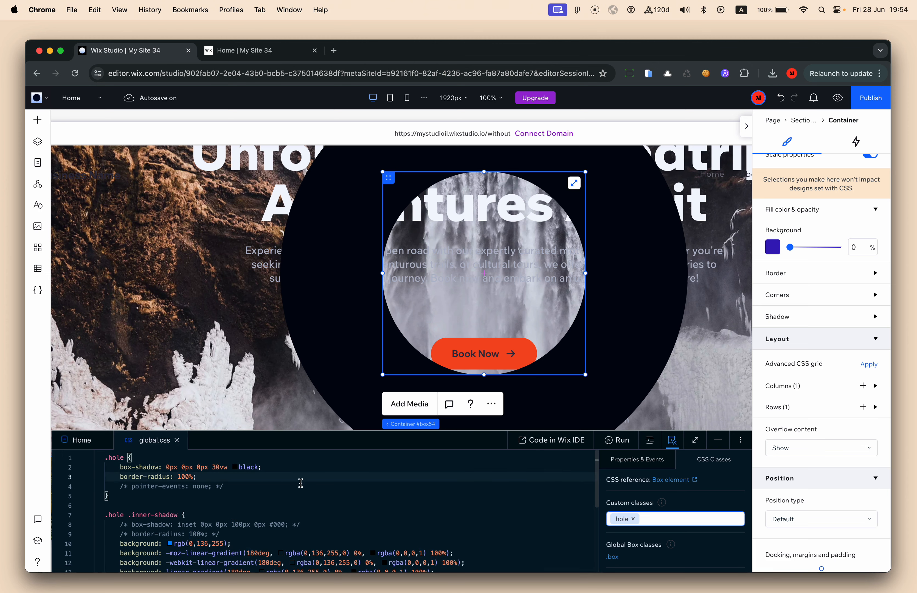
pyautogui.moveTo(216, 467); pyautogui.dragTo(212, 467)
pyautogui.write('2')
pyautogui.click(274, 493)
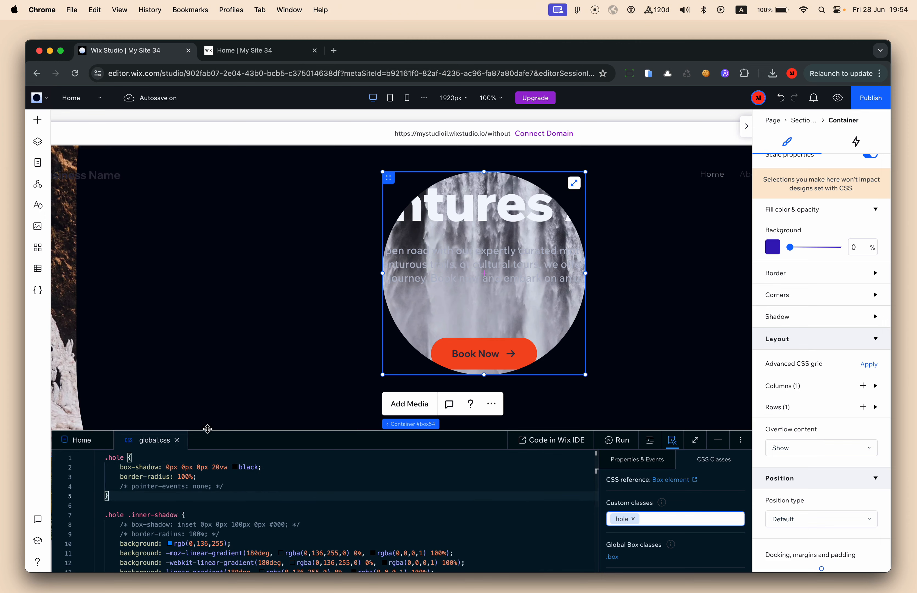
# Set the .hole shadow spread to 100vw and publish the site
pyautogui.moveTo(217, 467); pyautogui.dragTo(212, 467)
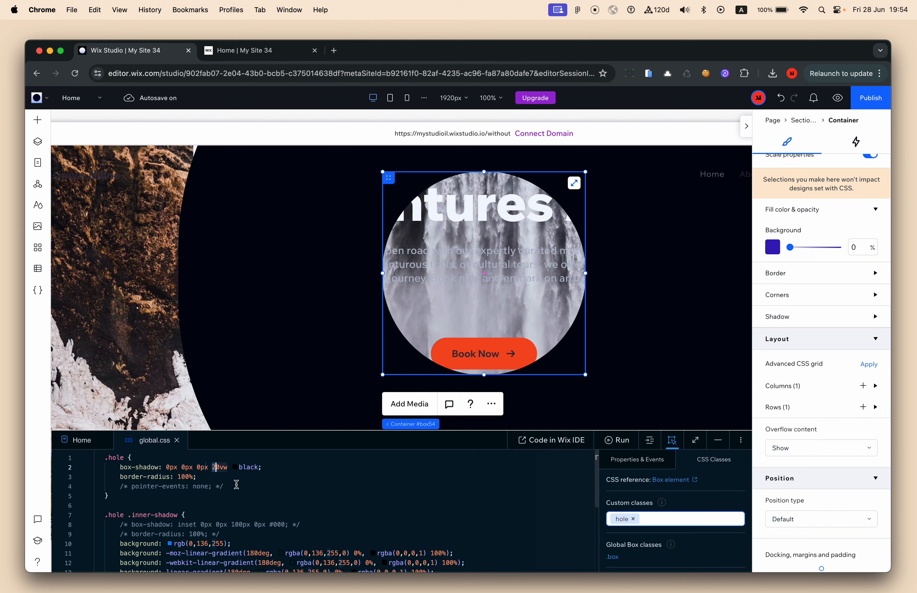
pyautogui.write('10')
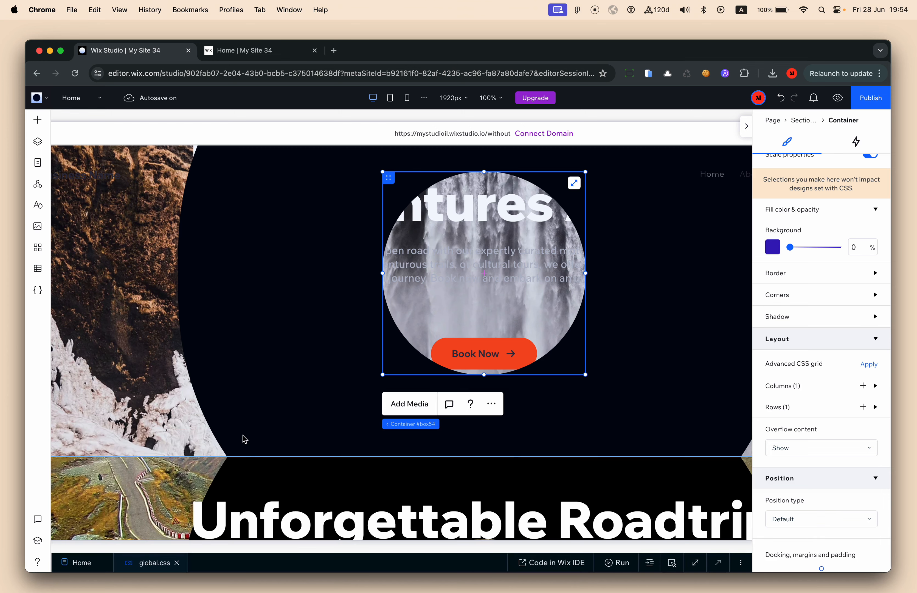
pyautogui.scroll(2, 308, 323)
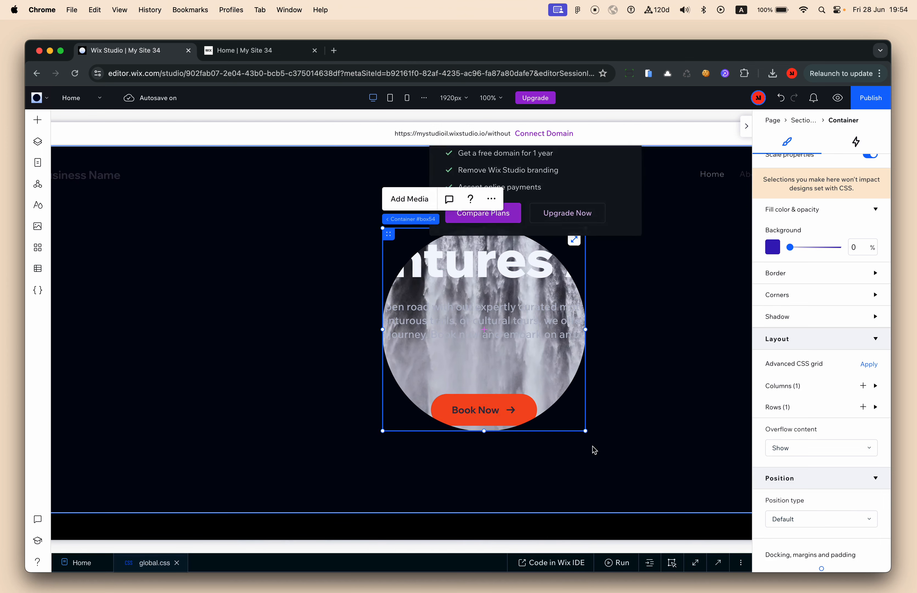
pyautogui.click(875, 101)
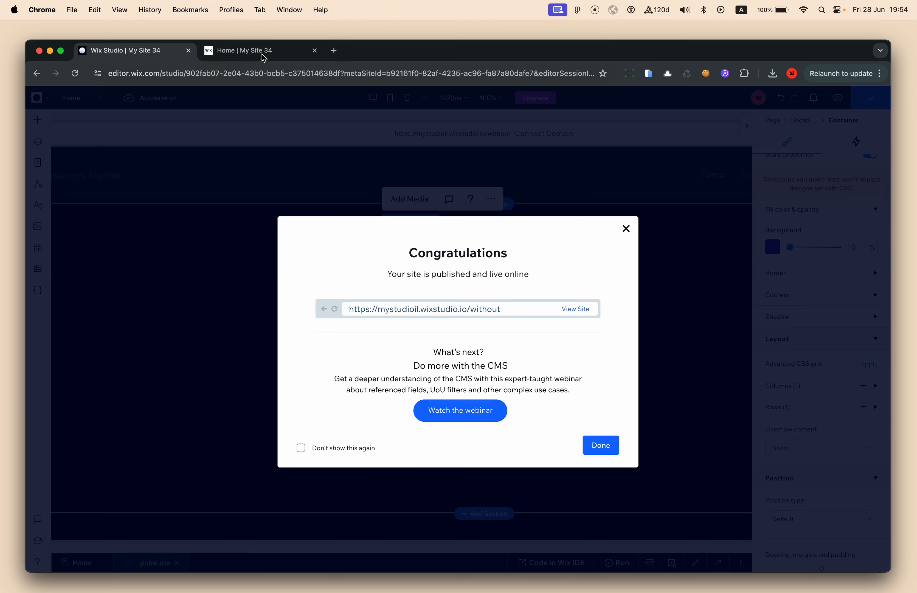
# Switch to the Home | My Site 34 tab and open the DevTools Console
pyautogui.click(264, 58)
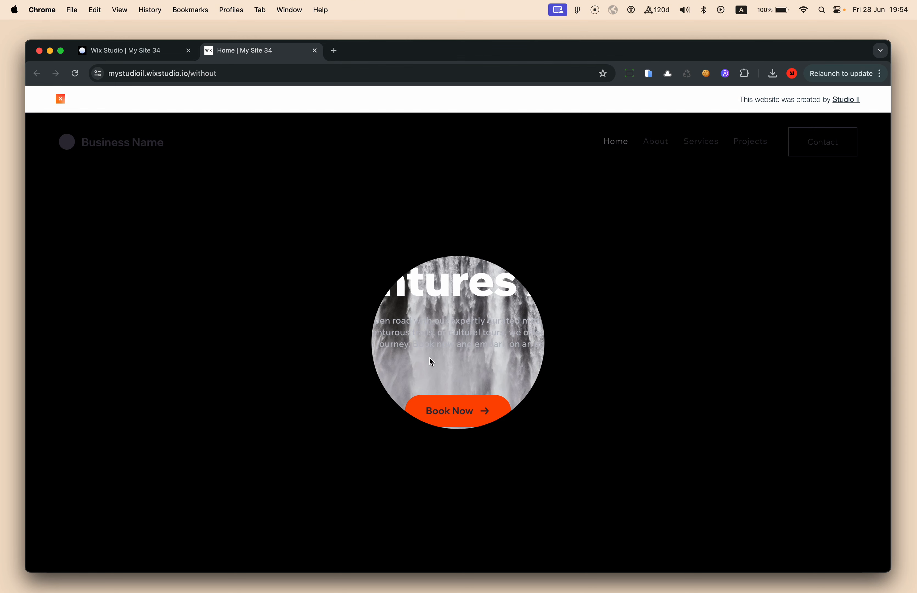
pyautogui.press('super+alt+j')
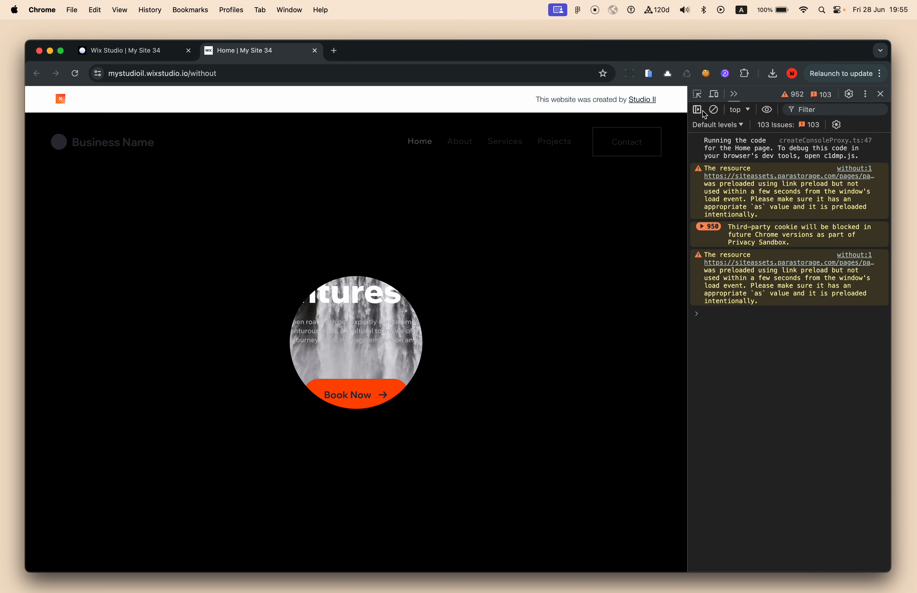
# Inspect the live hole container, set pointer-events: none in Styles, and close DevTools
pyautogui.click(697, 94)
pyautogui.click(418, 347)
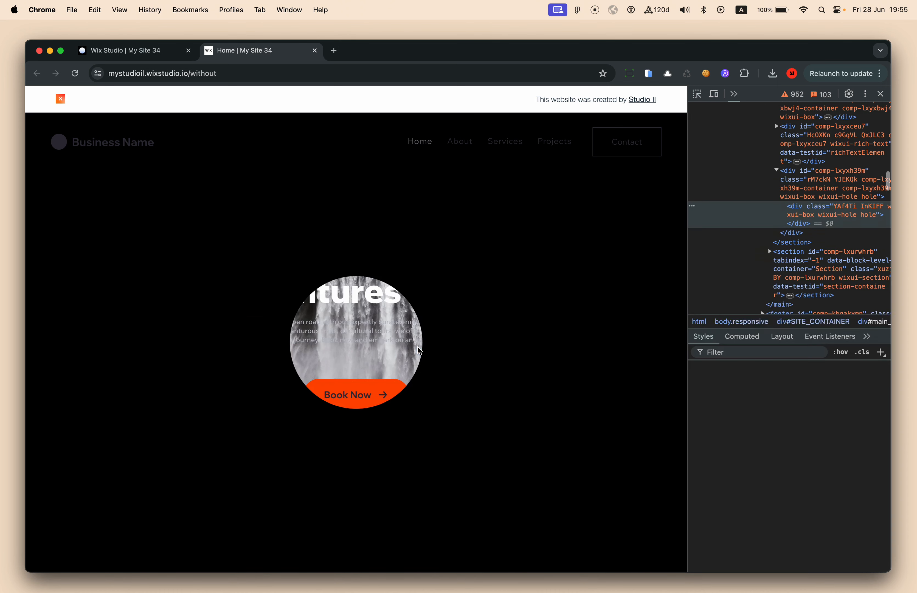
pyautogui.click(800, 187)
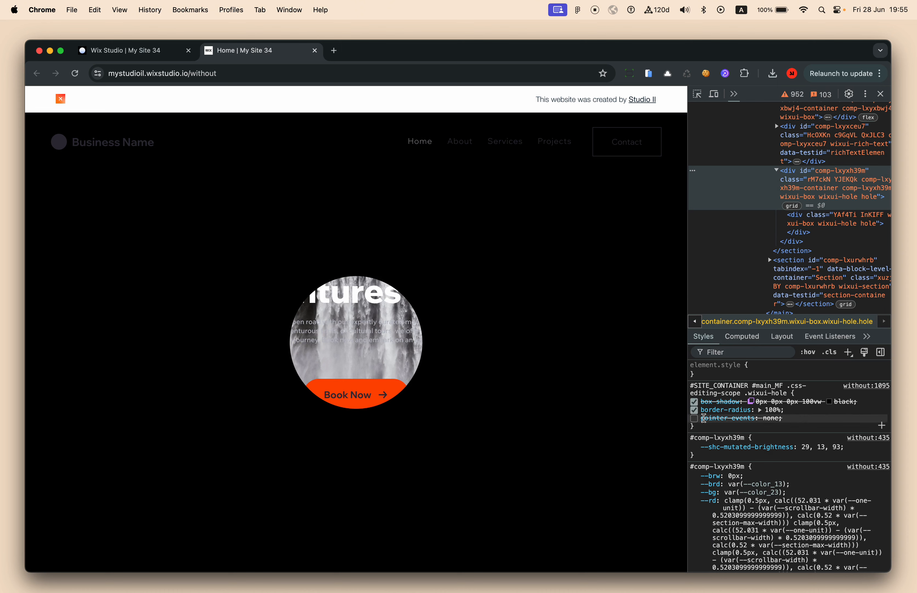
pyautogui.click(694, 419)
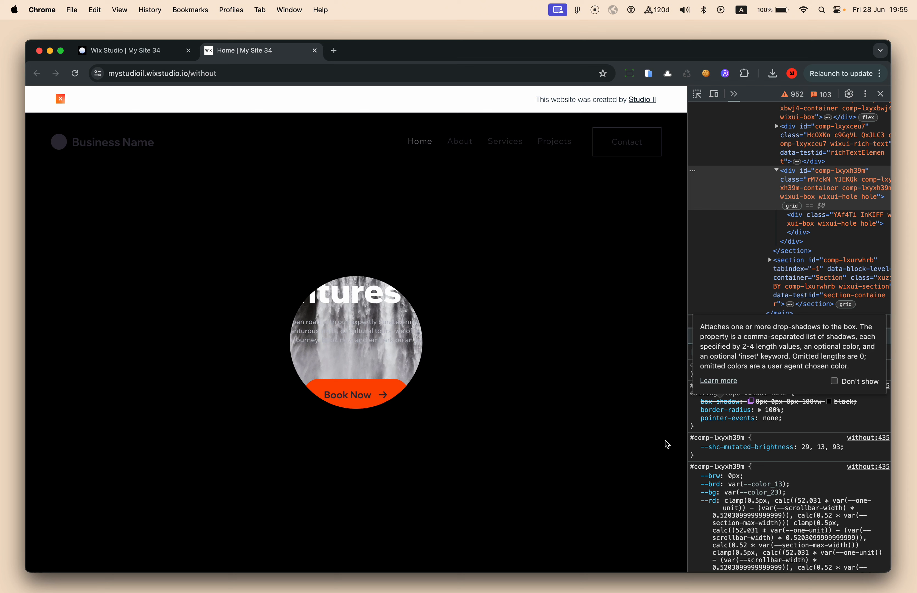
pyautogui.click(770, 418)
pyautogui.press('BackSpace')
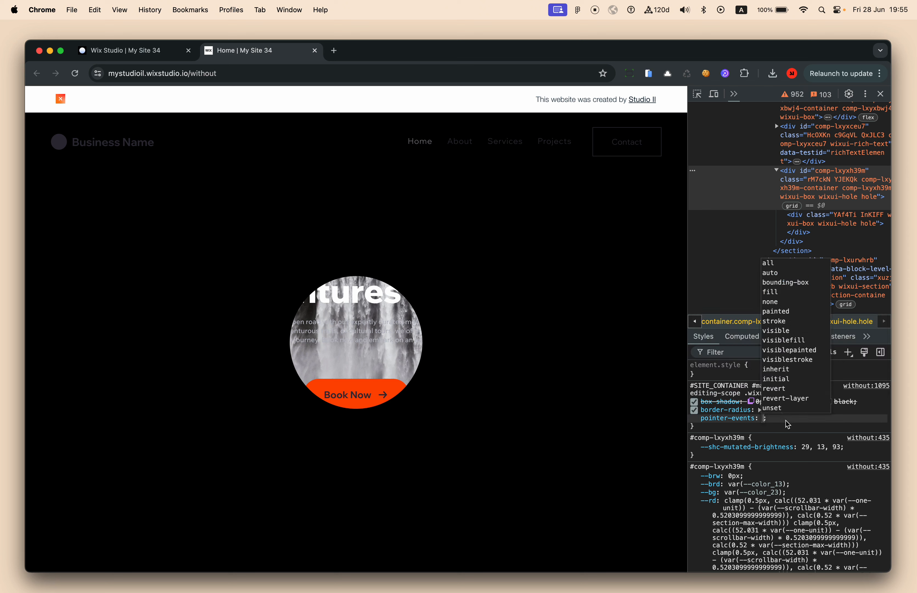
pyautogui.write('n')
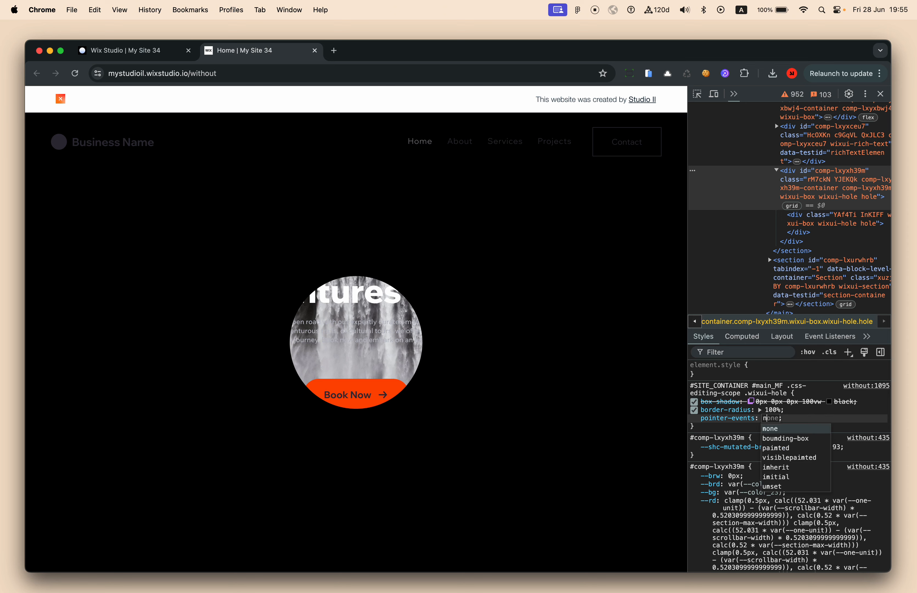
pyautogui.press('Return')
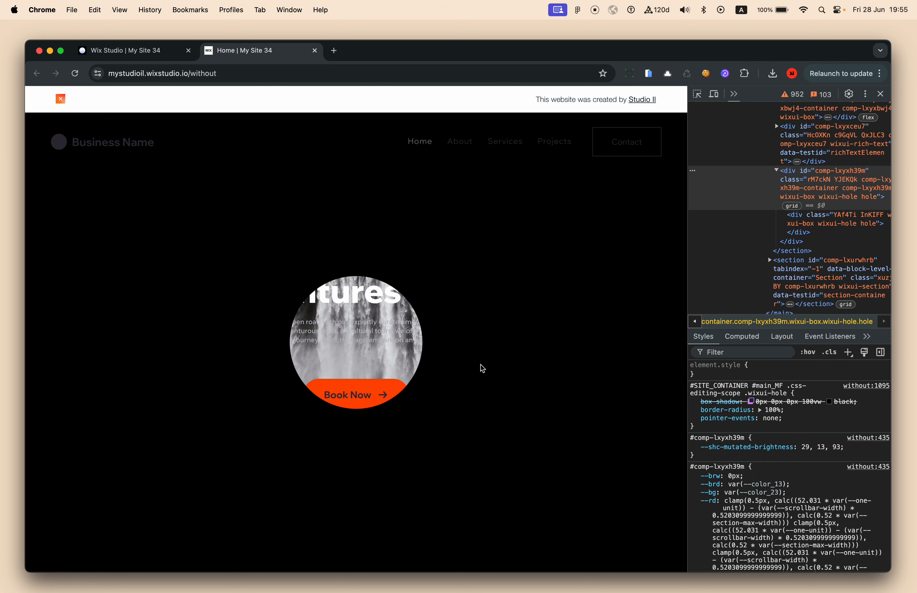
pyautogui.click(880, 94)
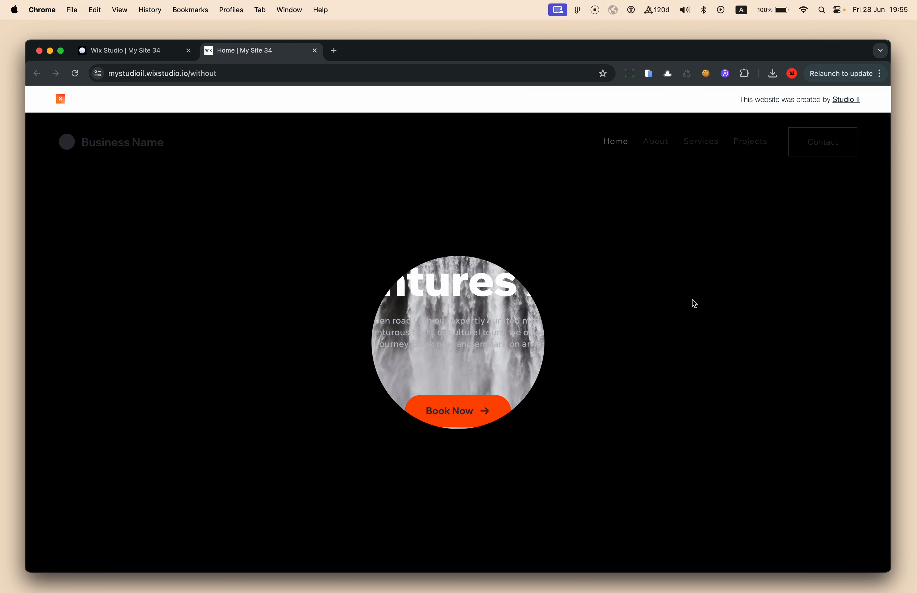
# Return to the Wix Studio editor and dismiss the publish Congratulations dialog
pyautogui.scroll(-5, 692, 318)
pyautogui.scroll(5, 692, 318)
pyautogui.click(146, 51)
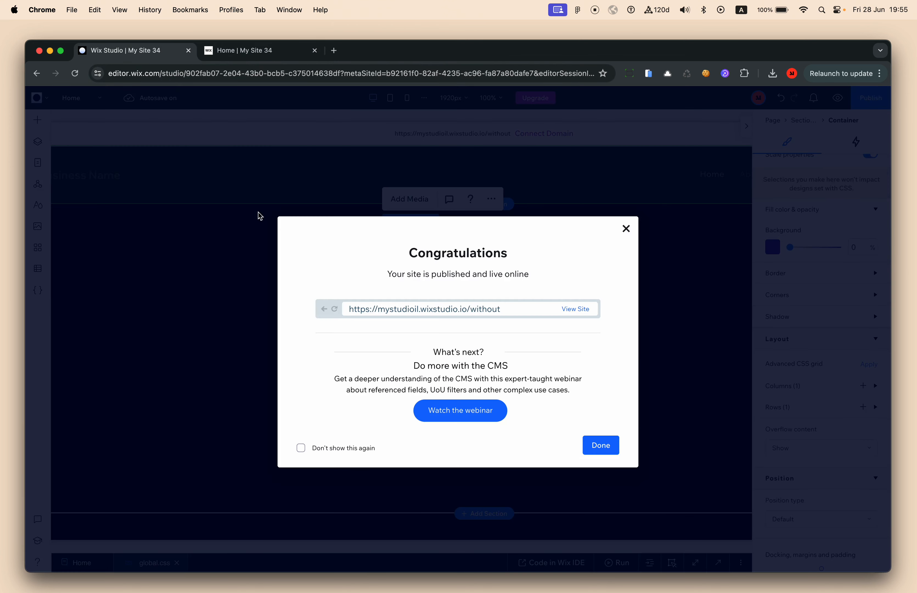
pyautogui.click(233, 247)
# Uncomment the pointer-events: none declaration on line 4 of global.css
pyautogui.click(718, 563)
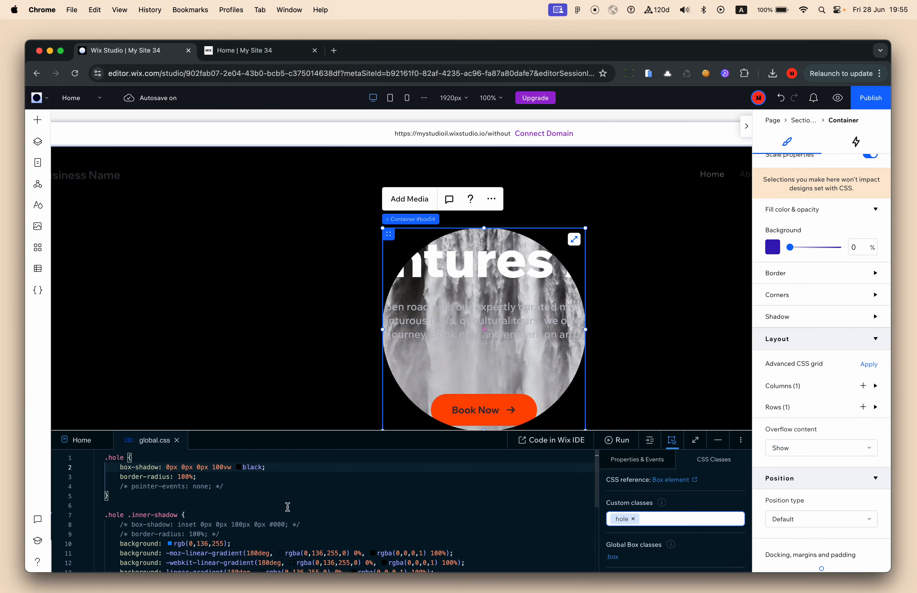
pyautogui.click(258, 488)
pyautogui.press('super+slash')
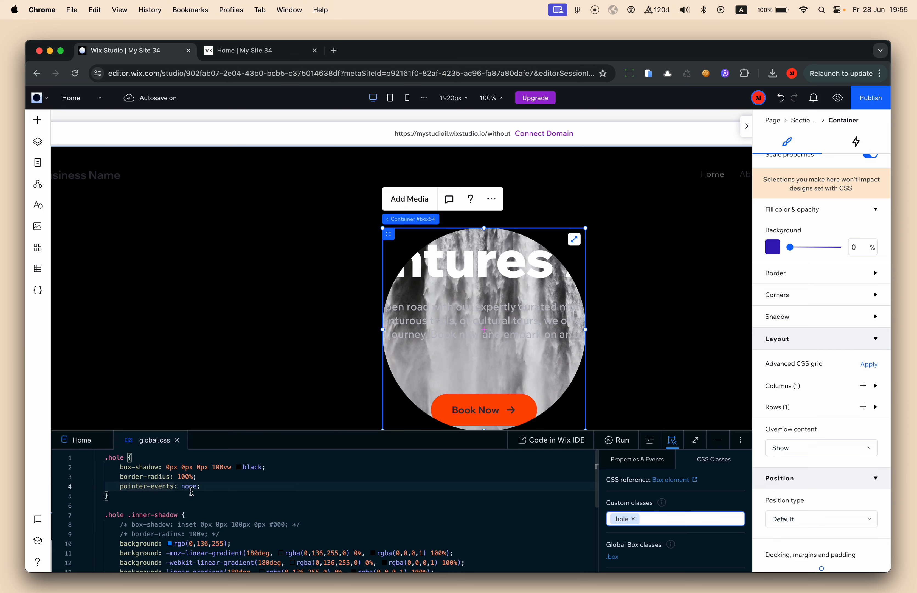
pyautogui.doubleClick(188, 487)
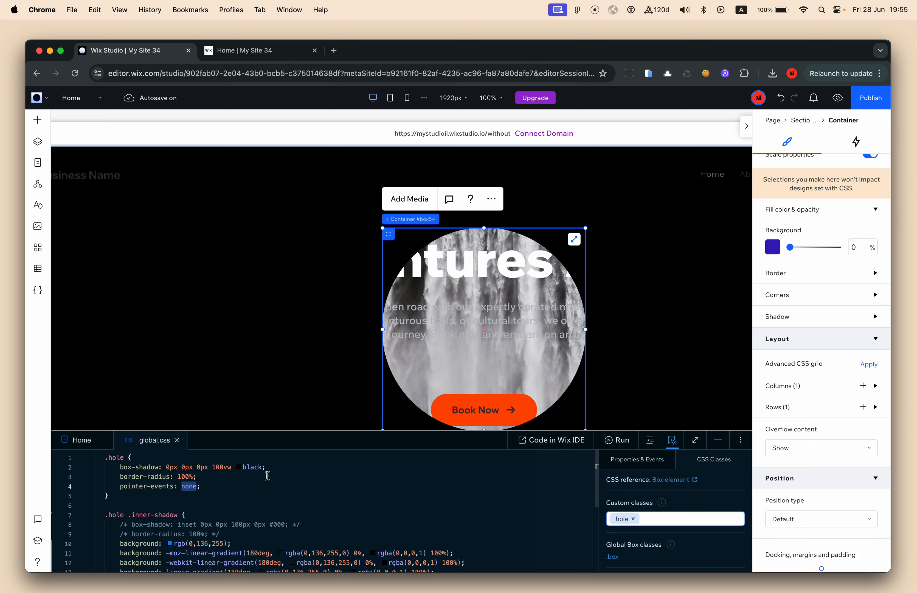
pyautogui.click(338, 381)
# Select the hero's body text, background image and content stack, and open the stack's options
pyautogui.click(533, 312)
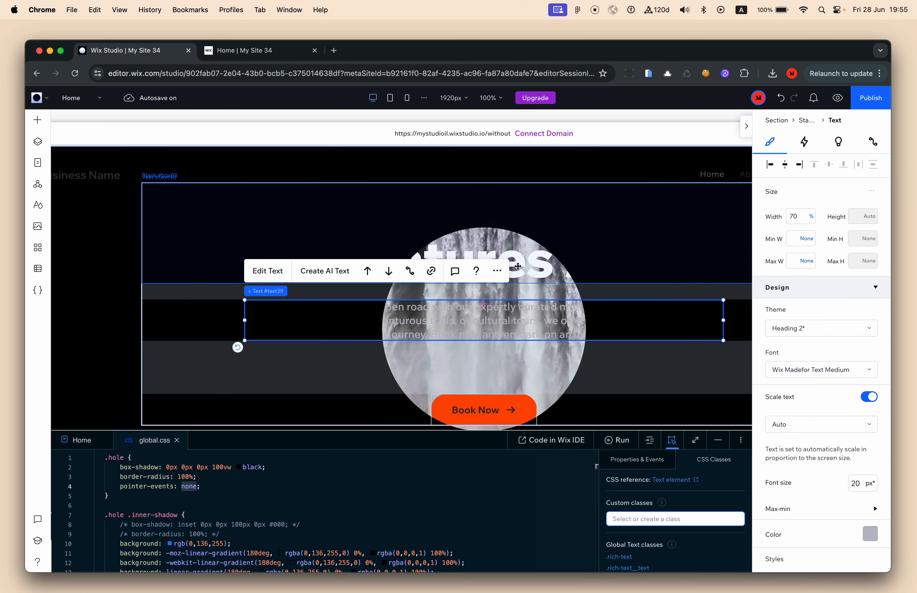
pyautogui.scroll(-2, 540, 266)
pyautogui.click(550, 349)
pyautogui.click(508, 336)
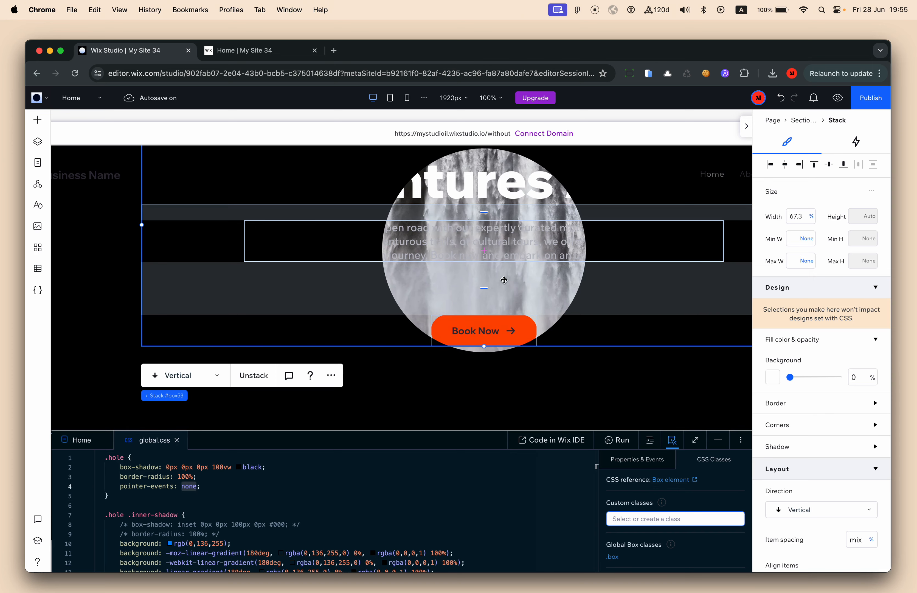
pyautogui.scroll(1, 467, 270)
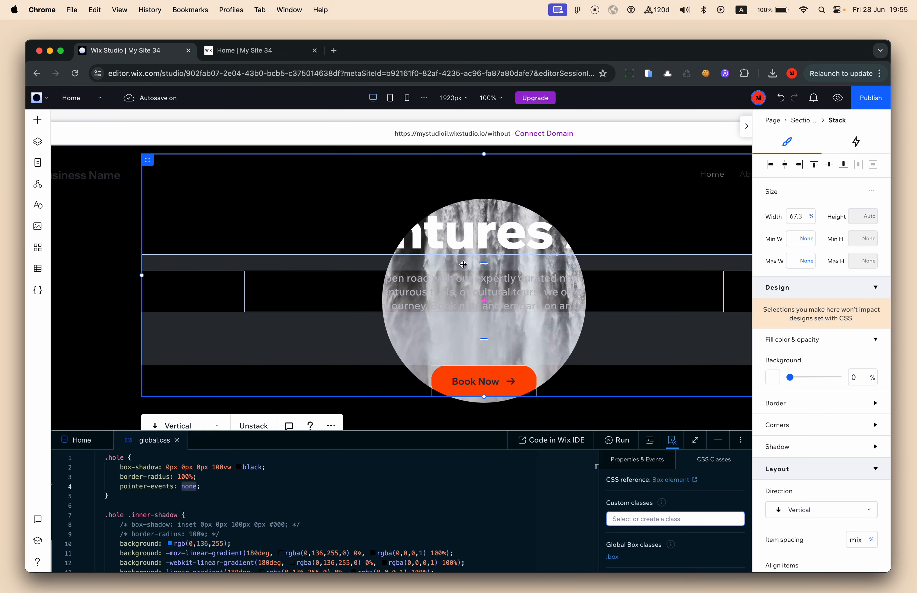
pyautogui.scroll(-1, 466, 344)
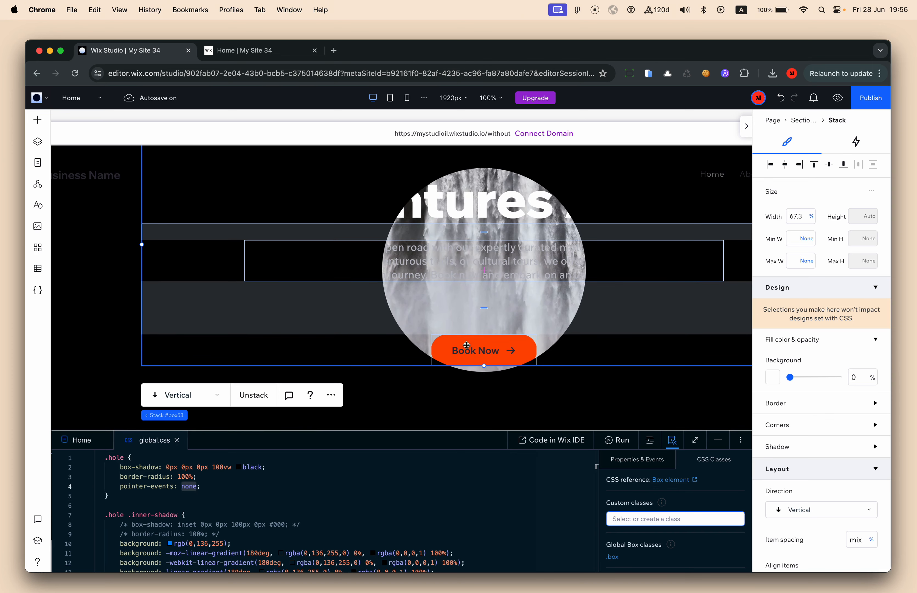
pyautogui.rightClick(450, 312)
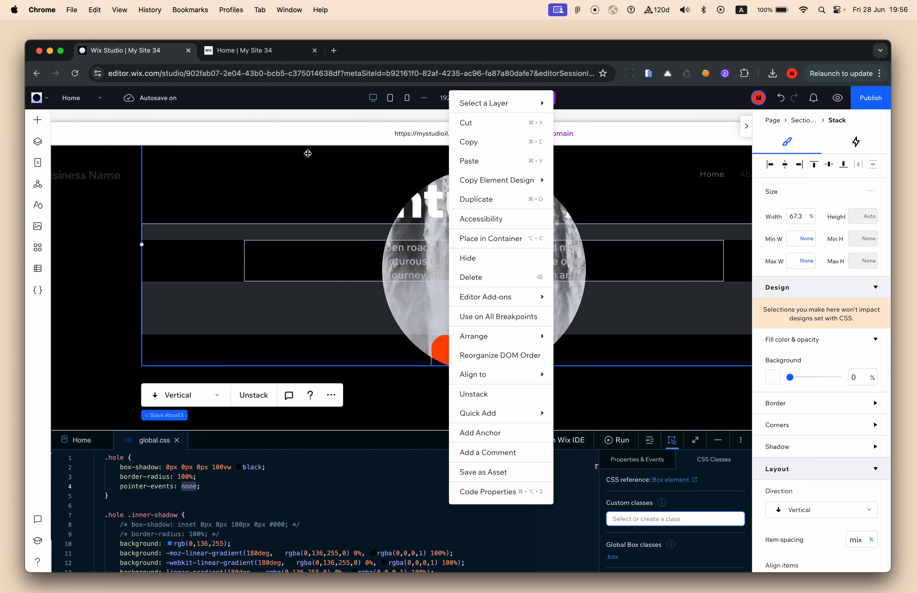
# Select the Hole (CSS) container from Layers, close Layers and minimize the code editor
pyautogui.click(38, 144)
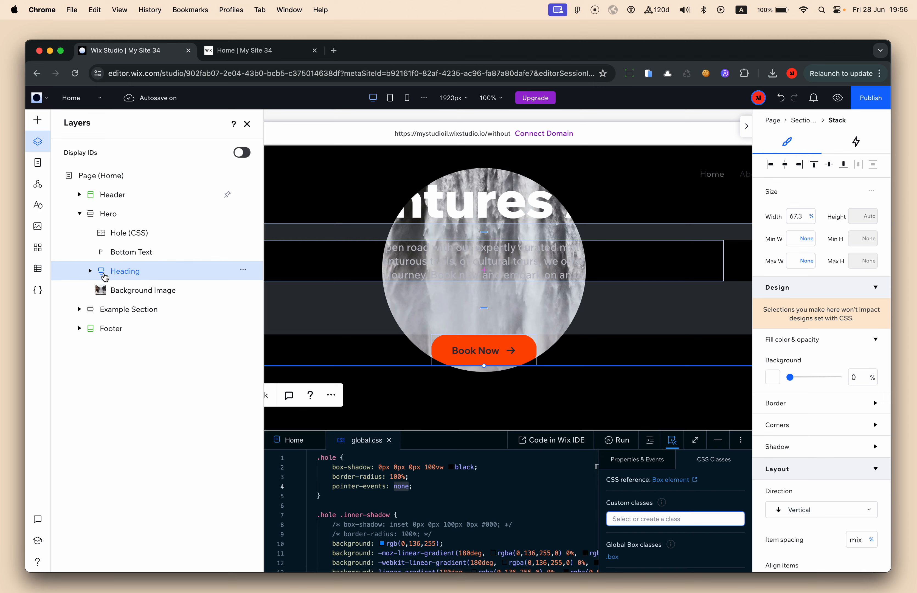
pyautogui.click(121, 236)
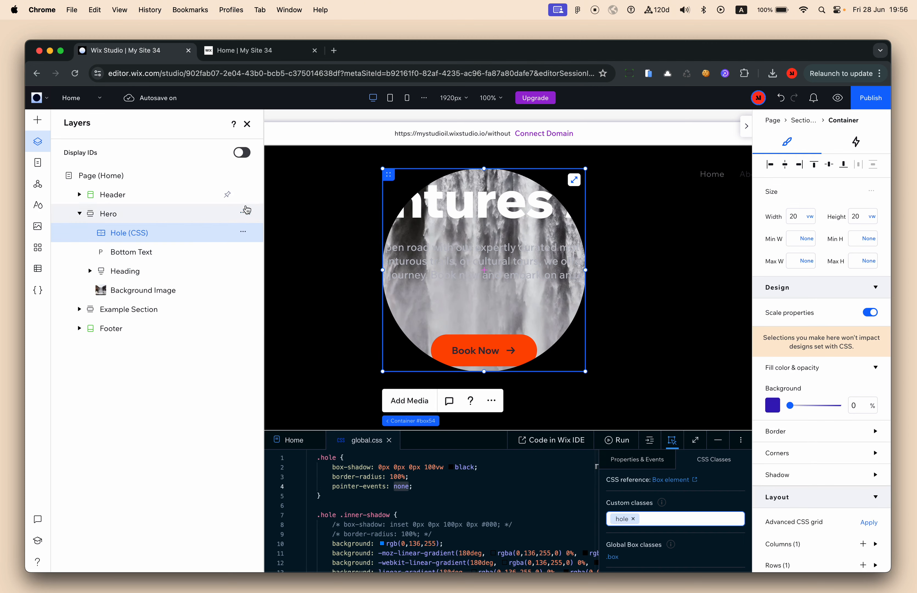
pyautogui.click(247, 124)
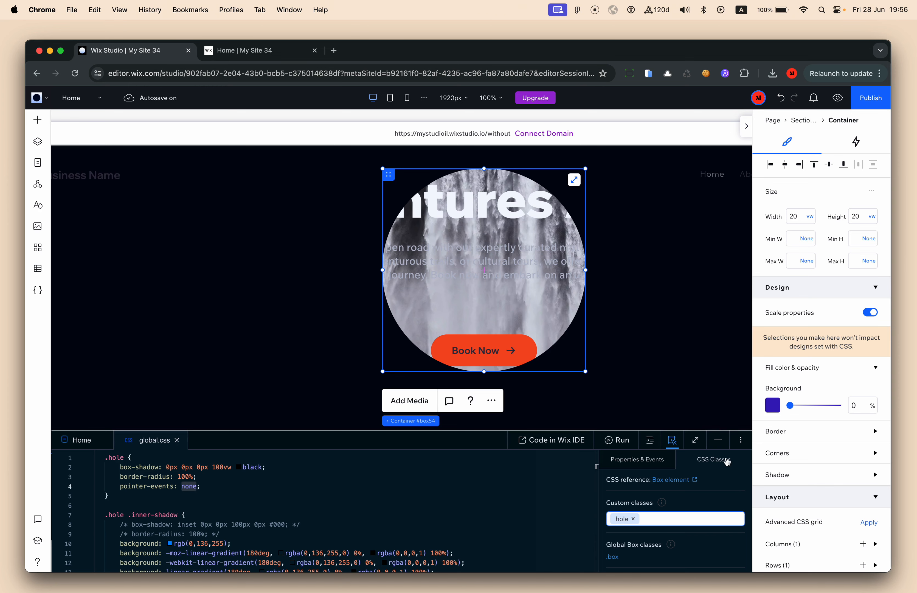
pyautogui.click(718, 441)
# Add a Track mouse effect to the hole container and open its adjustment settings
pyautogui.click(857, 143)
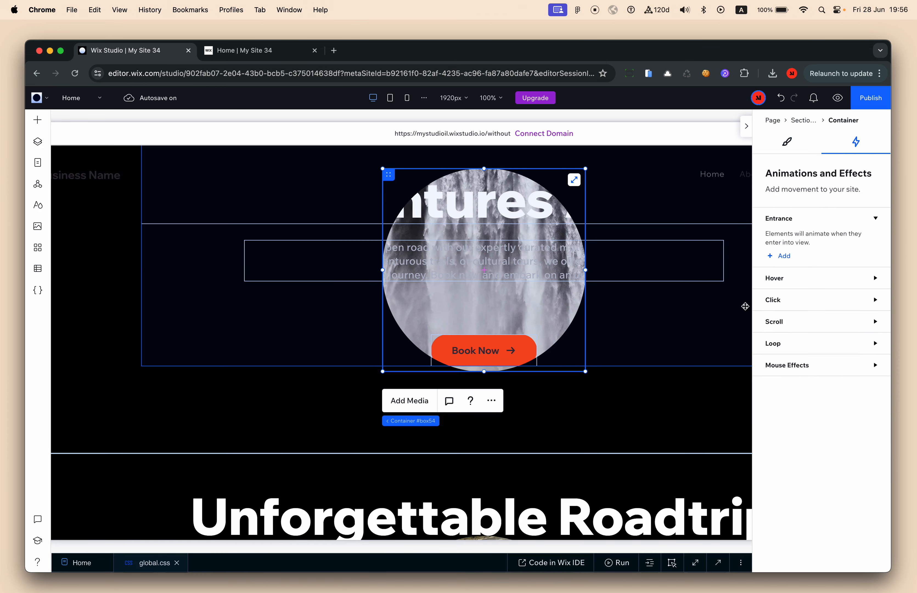
pyautogui.click(803, 369)
pyautogui.click(782, 403)
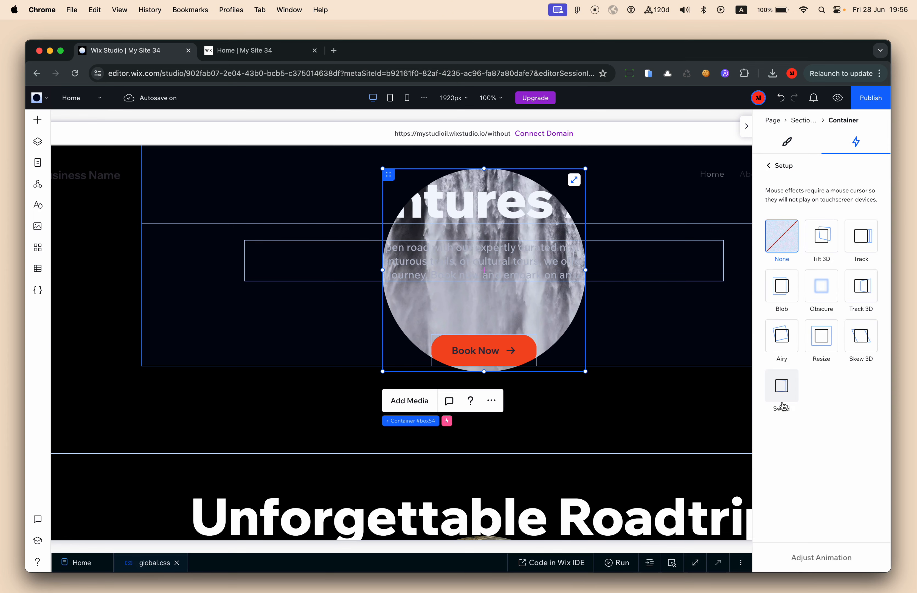
pyautogui.click(862, 246)
pyautogui.click(823, 558)
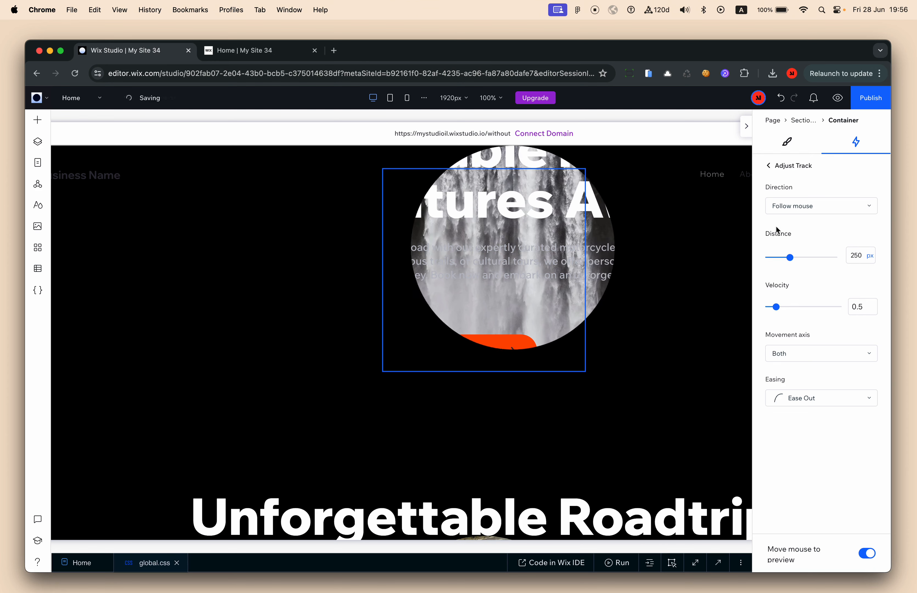
# Set the Track distance to 50 vw and the velocity to 0.2
pyautogui.click(869, 256)
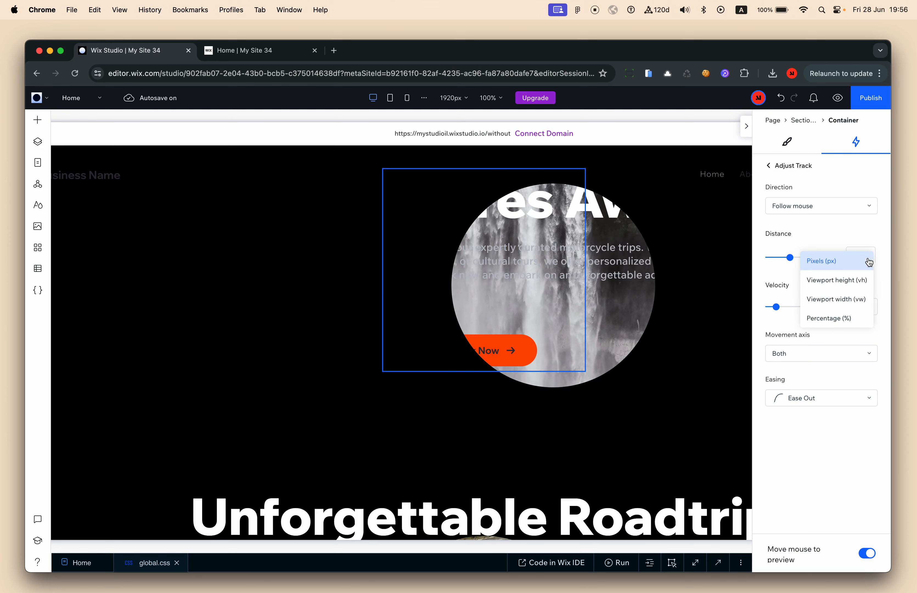
pyautogui.click(861, 300)
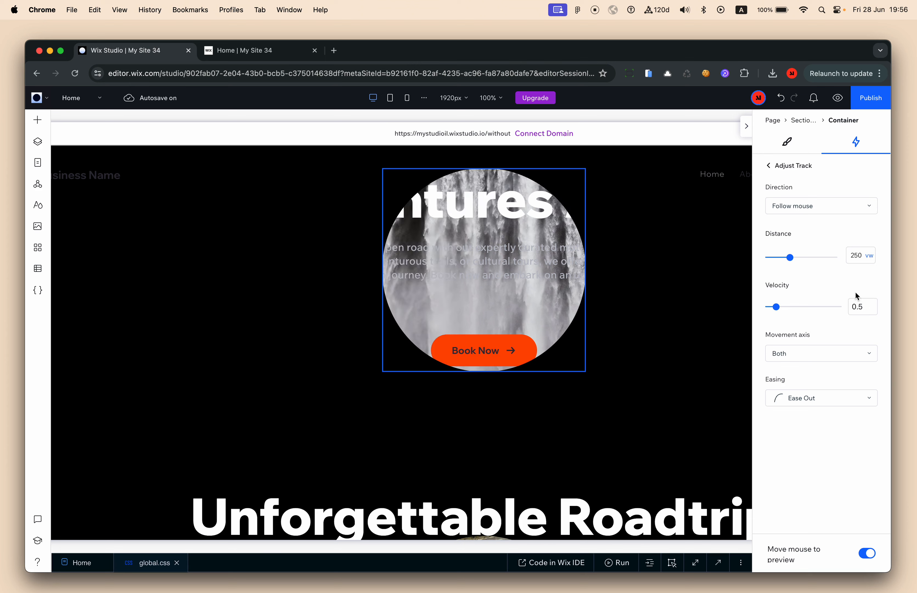
pyautogui.click(855, 259)
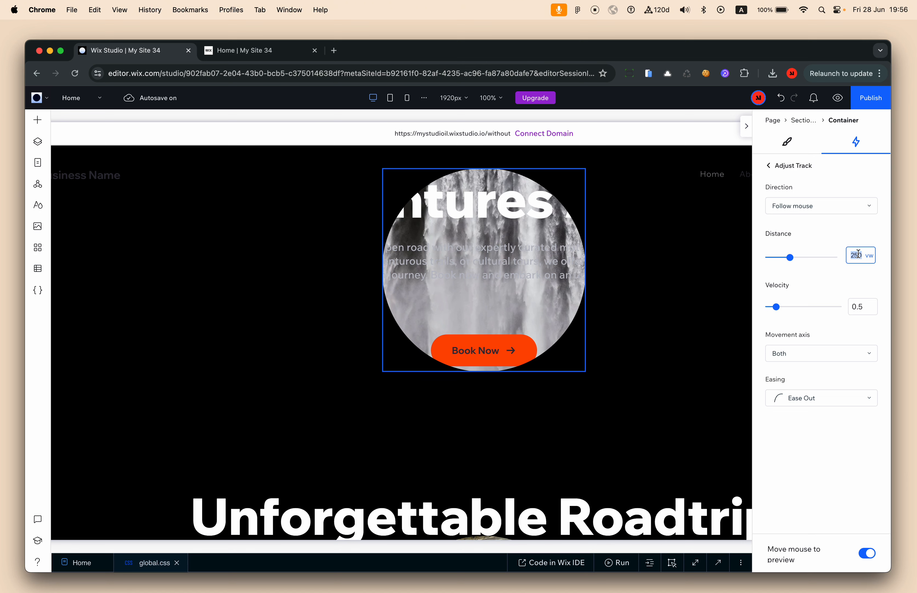
pyautogui.write('50')
pyautogui.click(860, 283)
pyautogui.click(860, 307)
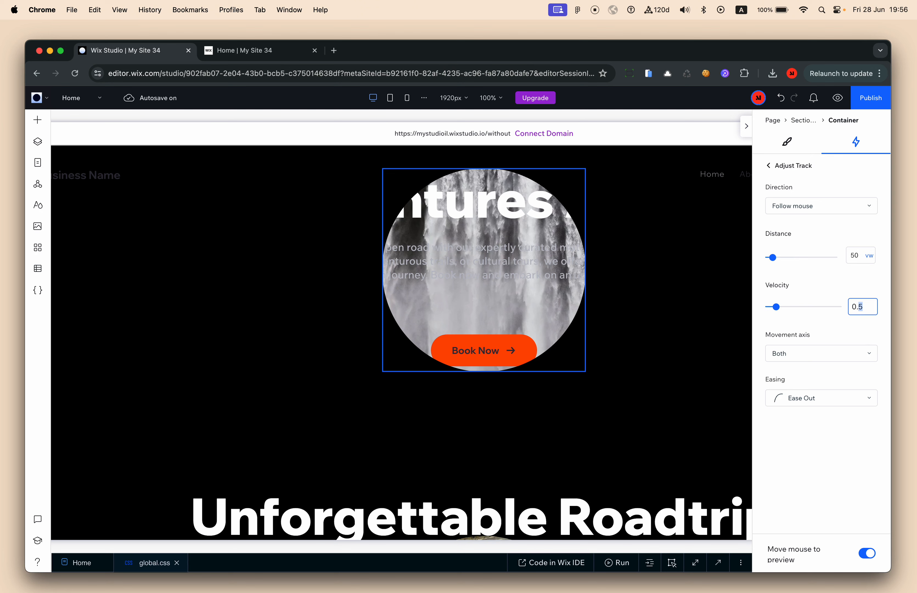
pyautogui.write('2')
pyautogui.click(860, 319)
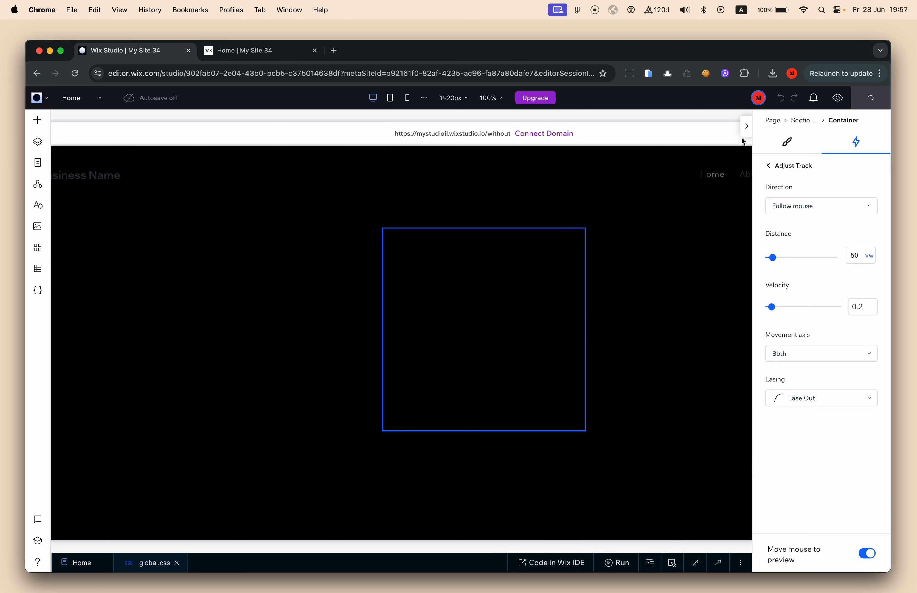
# Publish the site and reload the live page to test the hole trailing the mouse
pyautogui.click(747, 127)
pyautogui.hotkey('ctrl', 'Tab')
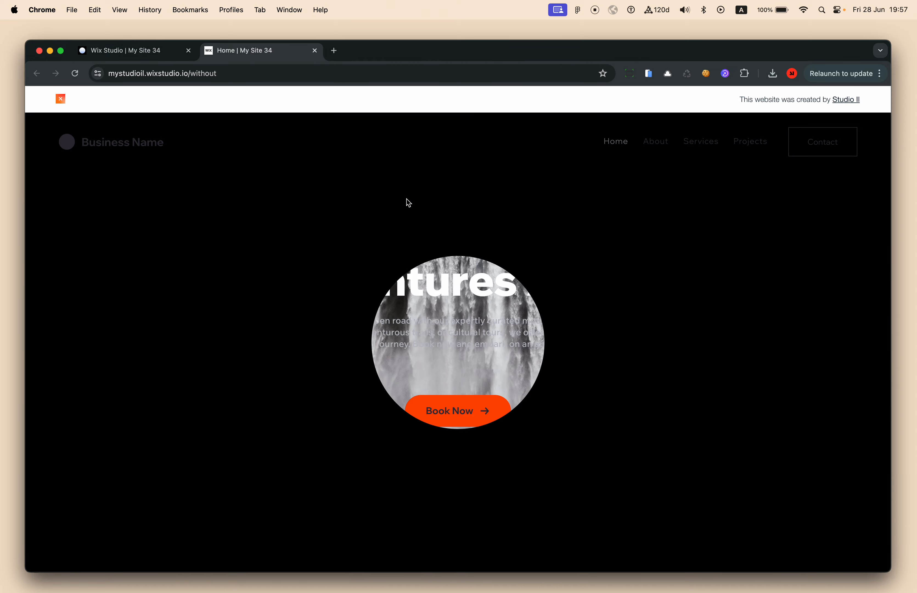
pyautogui.press('super+r')
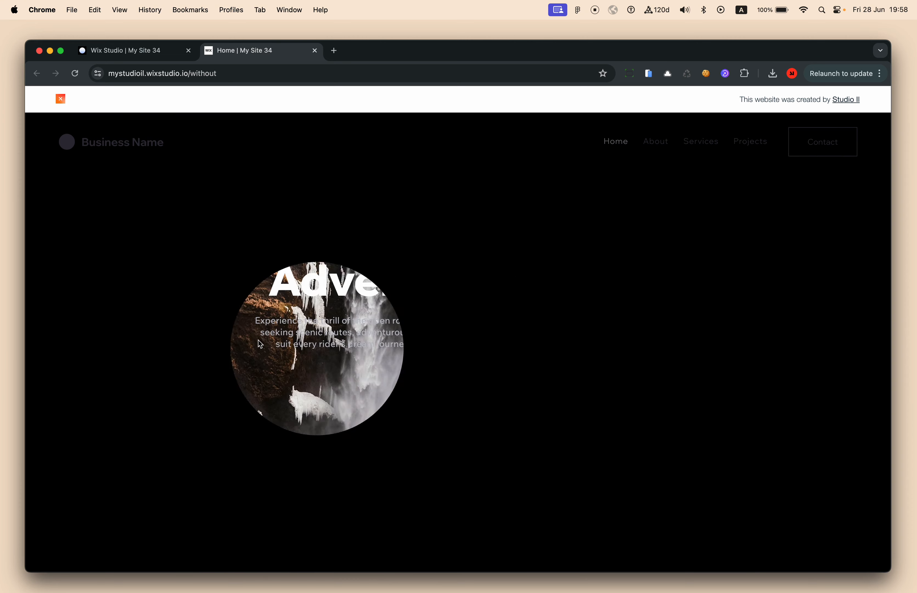
pyautogui.scroll(-5, 396, 319)
pyautogui.scroll(1, 396, 318)
pyautogui.scroll(4, 399, 323)
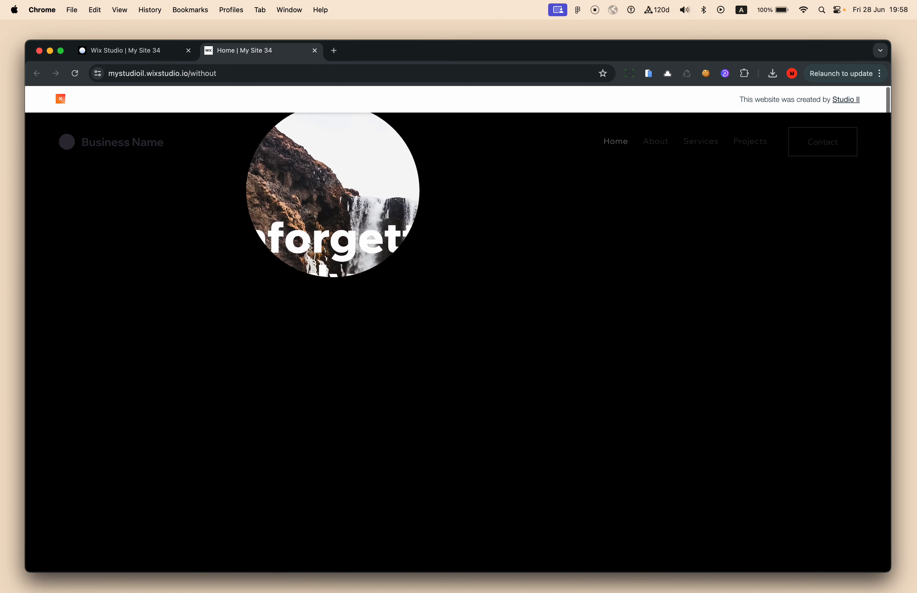
pyautogui.click(148, 58)
# Dismiss the Congratulations dialog and, in Mobile view, hide then restore Hole (CSS)
pyautogui.click(271, 166)
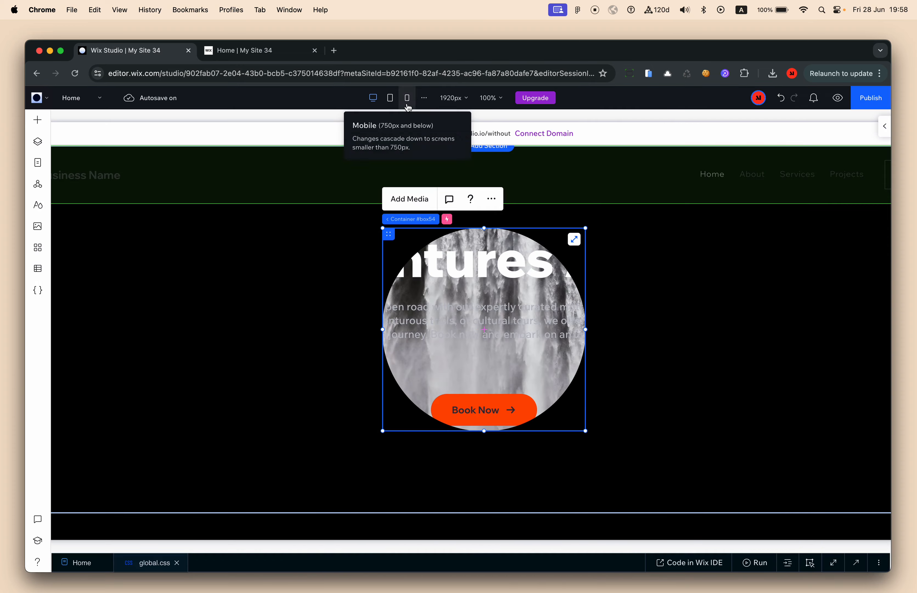
pyautogui.click(404, 101)
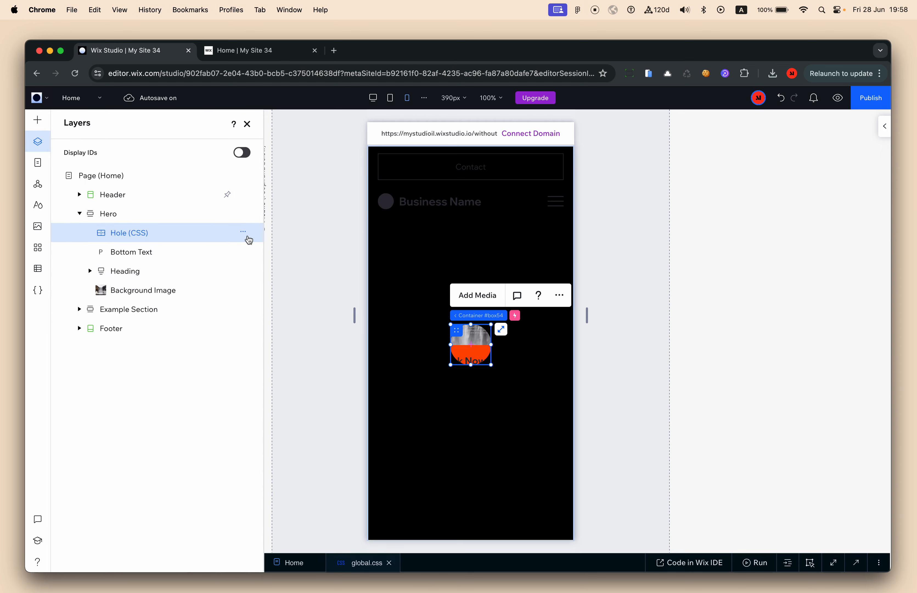
pyautogui.click(243, 232)
pyautogui.click(302, 303)
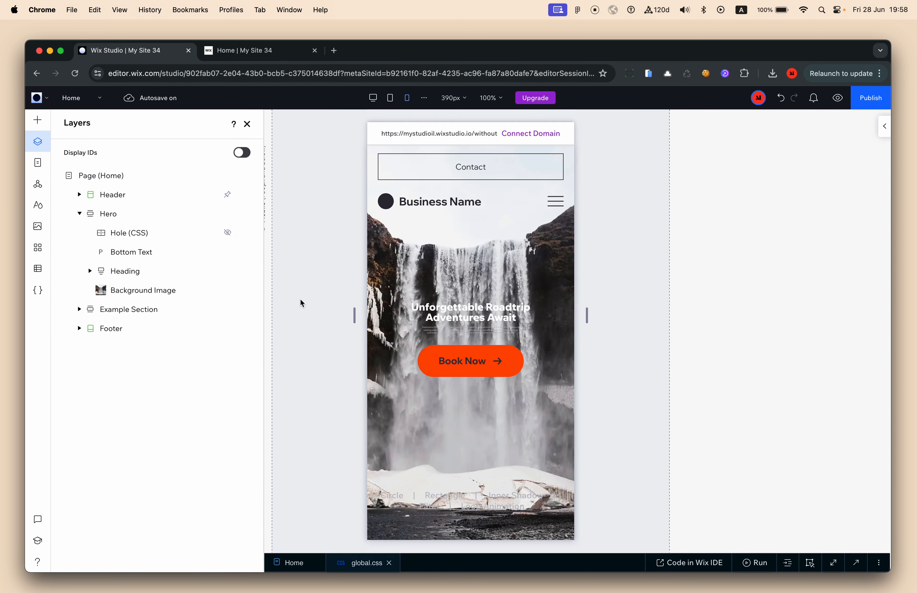
pyautogui.press('super+z')
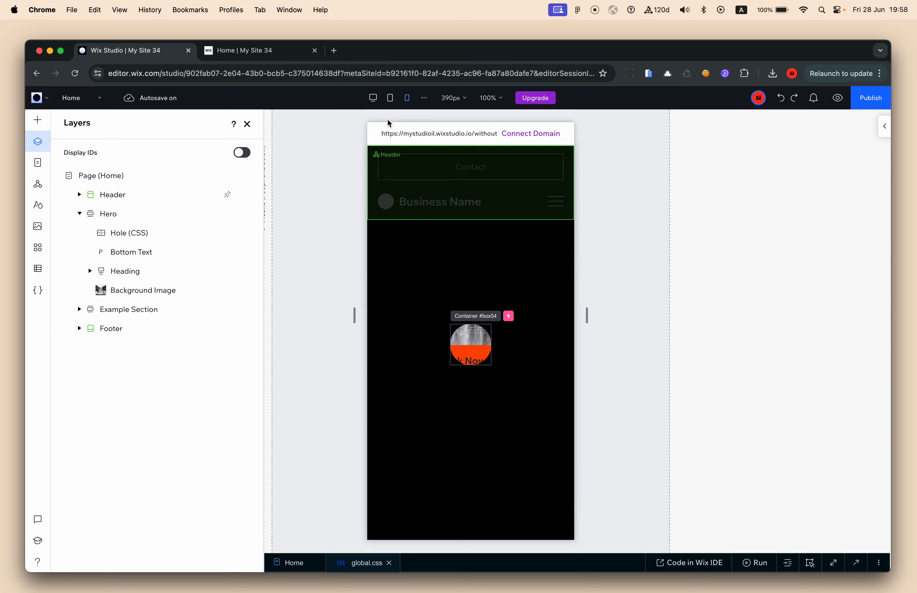
# Return to the Desktop layout with Layers closed, then view the live site tab
pyautogui.click(373, 98)
pyautogui.click(248, 124)
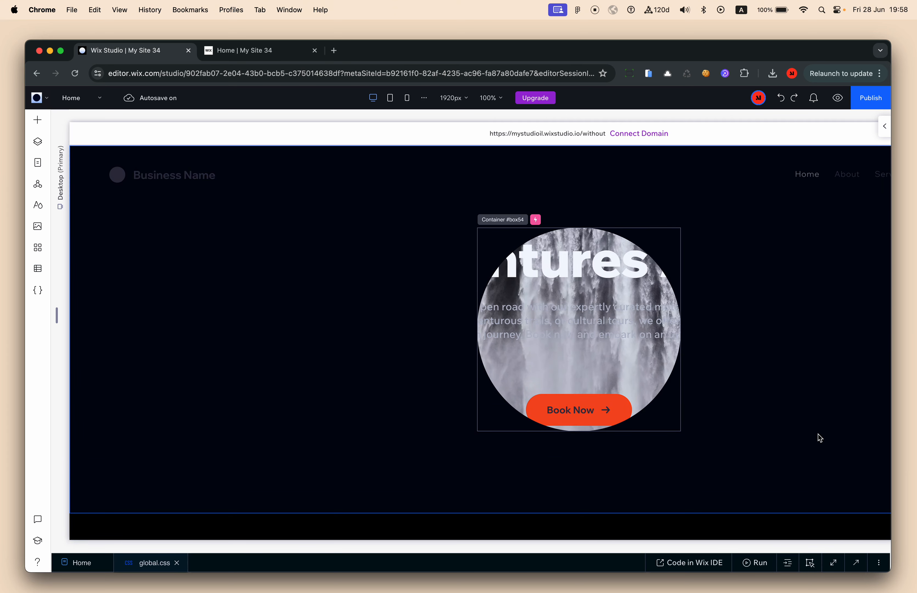
pyautogui.click(884, 126)
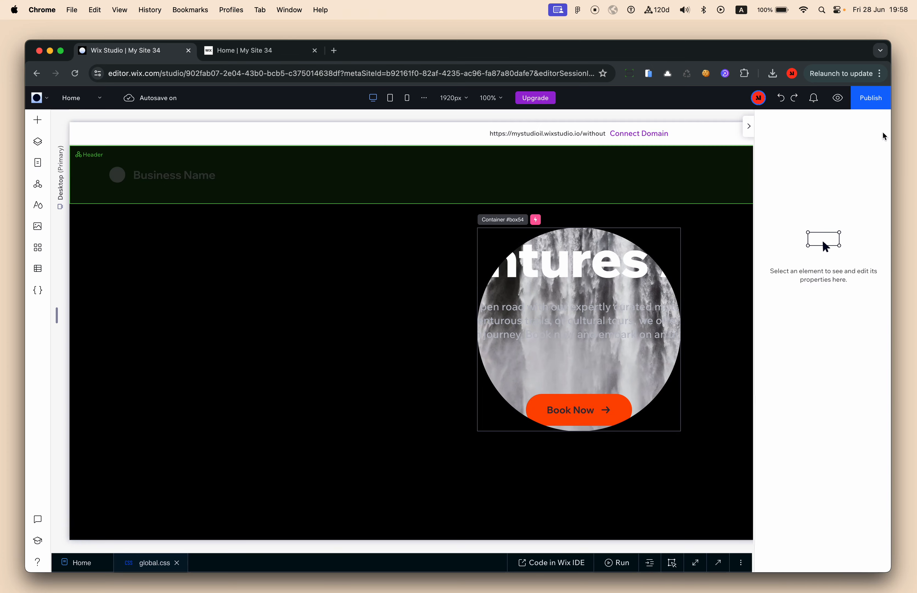
pyautogui.click(221, 51)
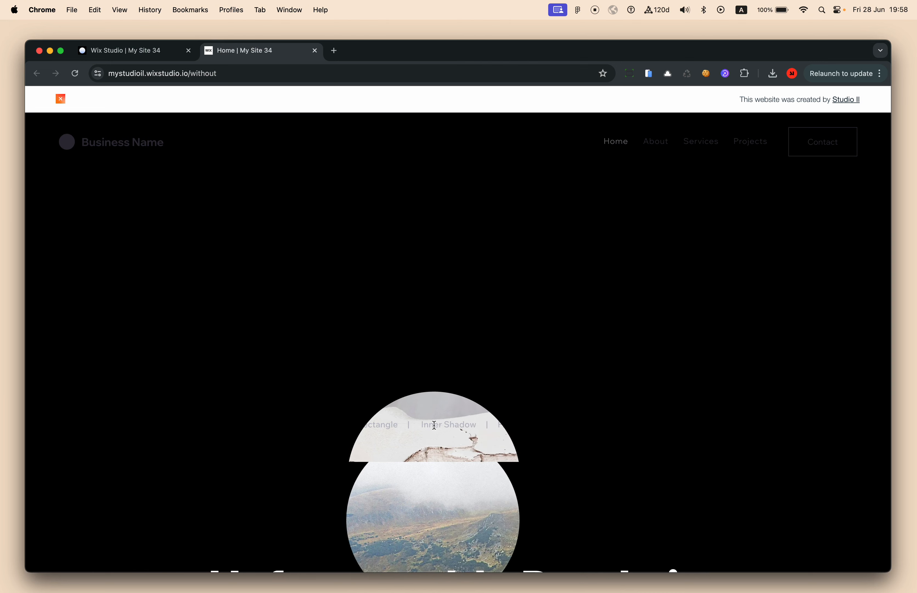
pyautogui.scroll(-3, 359, 399)
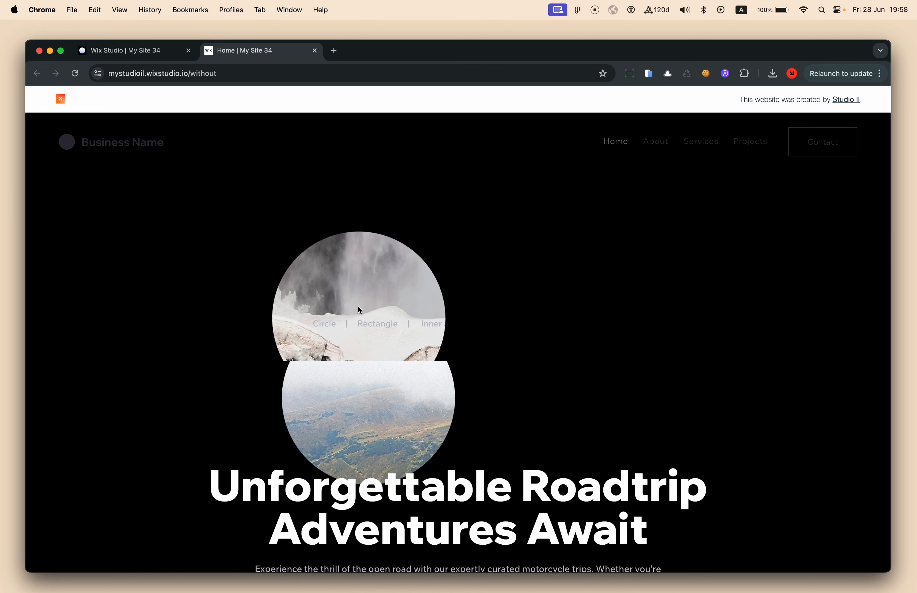
pyautogui.scroll(-2, 358, 306)
pyautogui.scroll(-5, 357, 306)
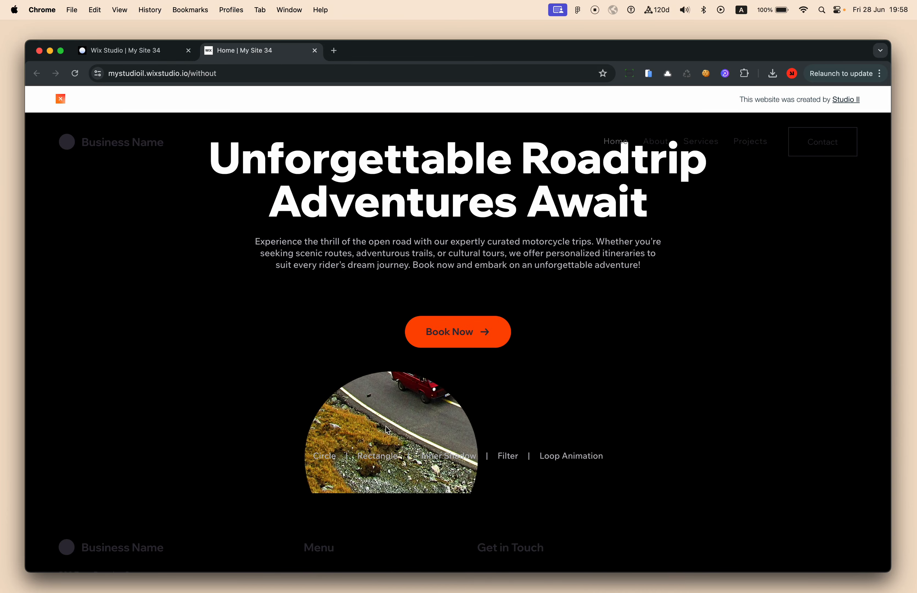
pyautogui.scroll(11, 365, 227)
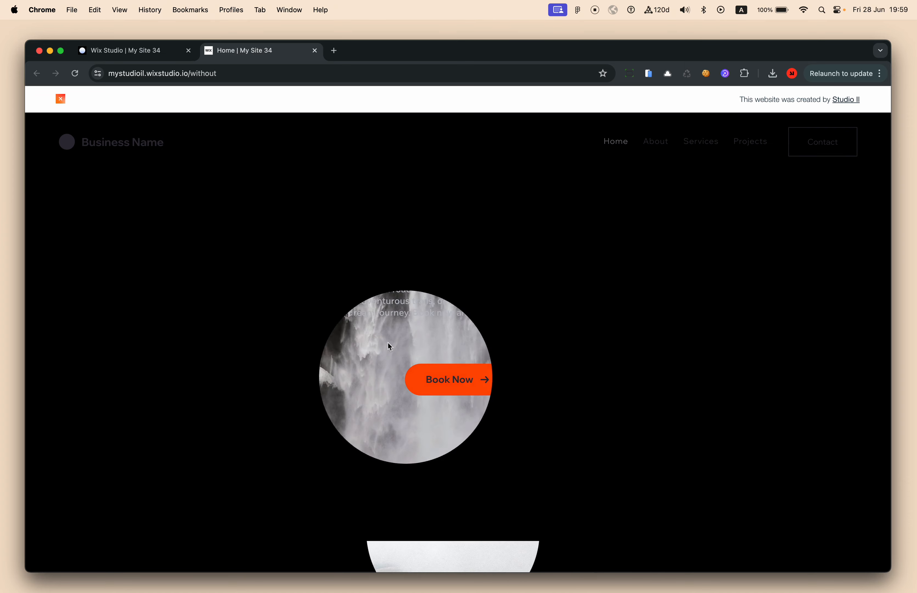
pyautogui.scroll(-5, 428, 347)
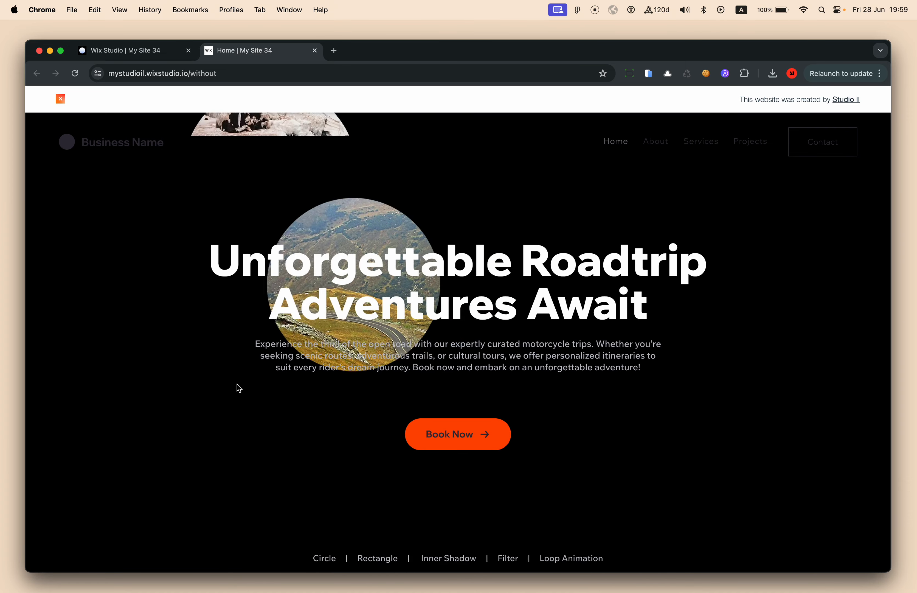
pyautogui.click(157, 52)
# Move the Hole (CSS) layer below the Heading in Layers and select it
pyautogui.click(38, 141)
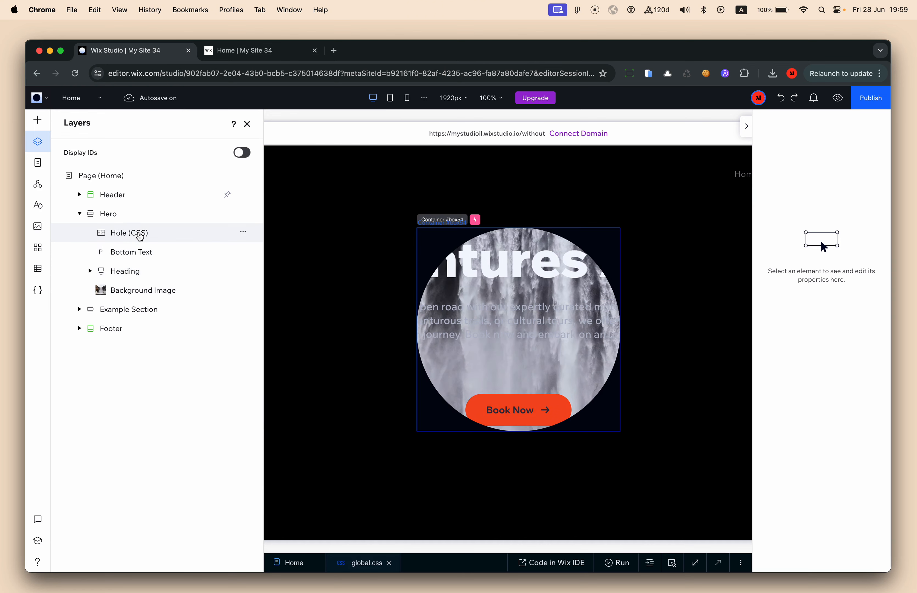
pyautogui.moveTo(116, 234); pyautogui.dragTo(145, 278)
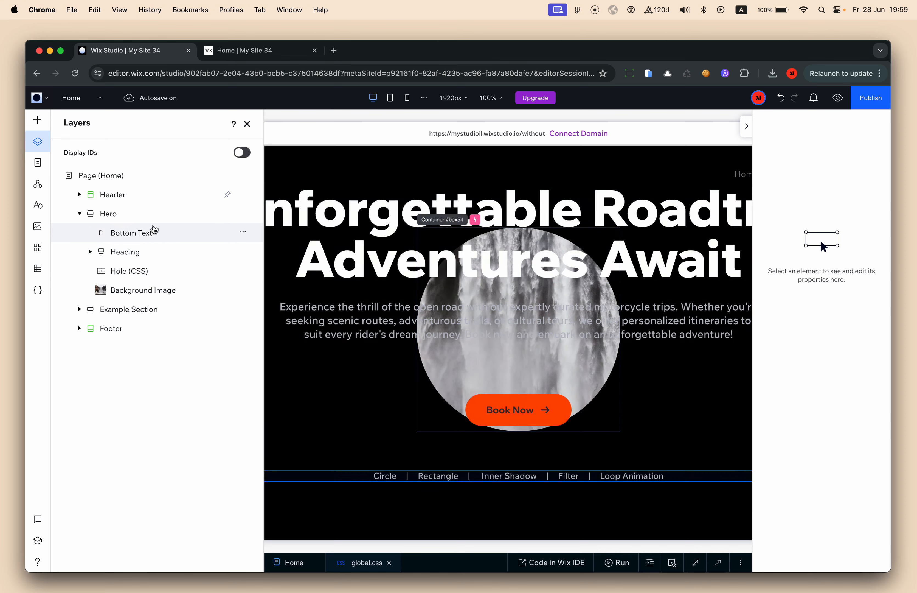
pyautogui.click(152, 272)
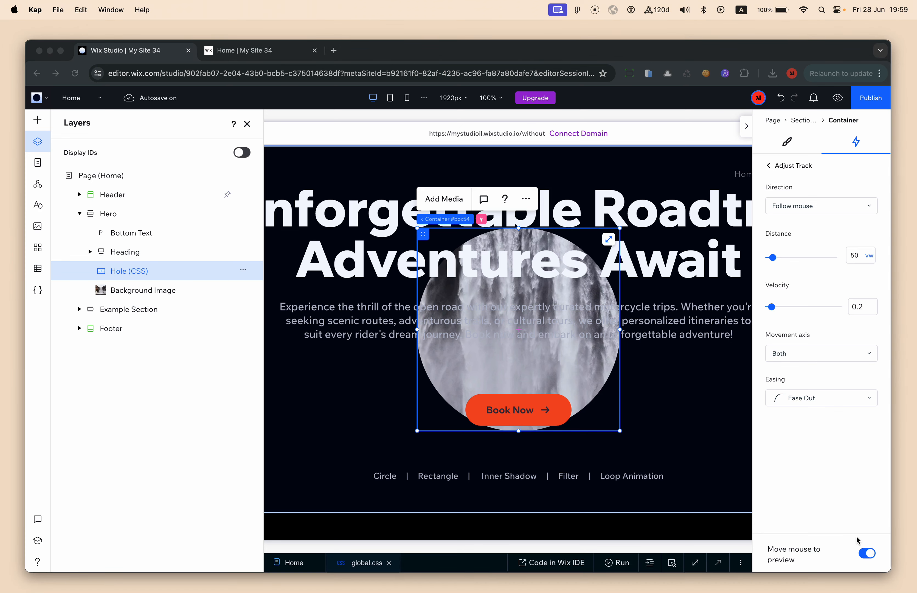
# Preview the Track effect settings again and check the result on the live site
pyautogui.click(777, 195)
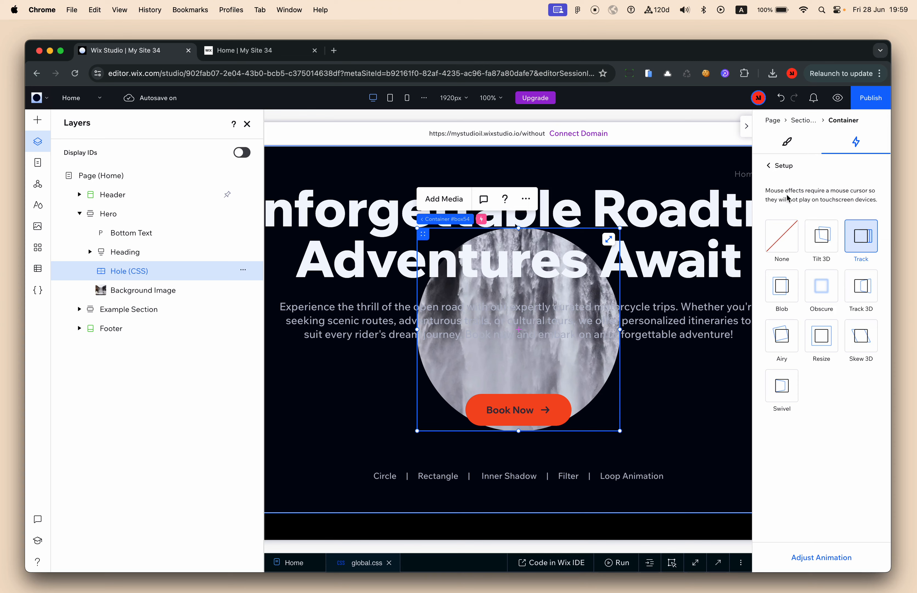
pyautogui.click(820, 556)
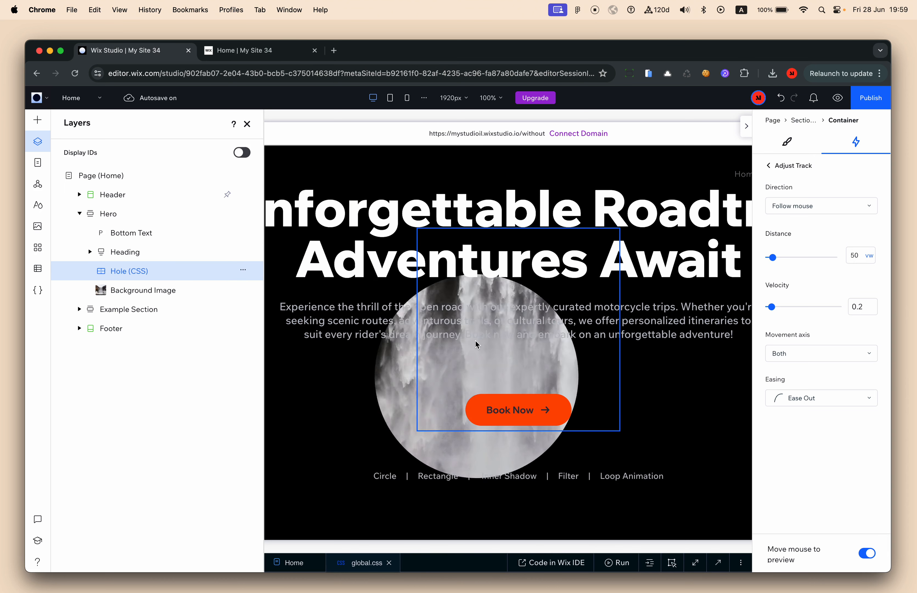
pyautogui.click(256, 53)
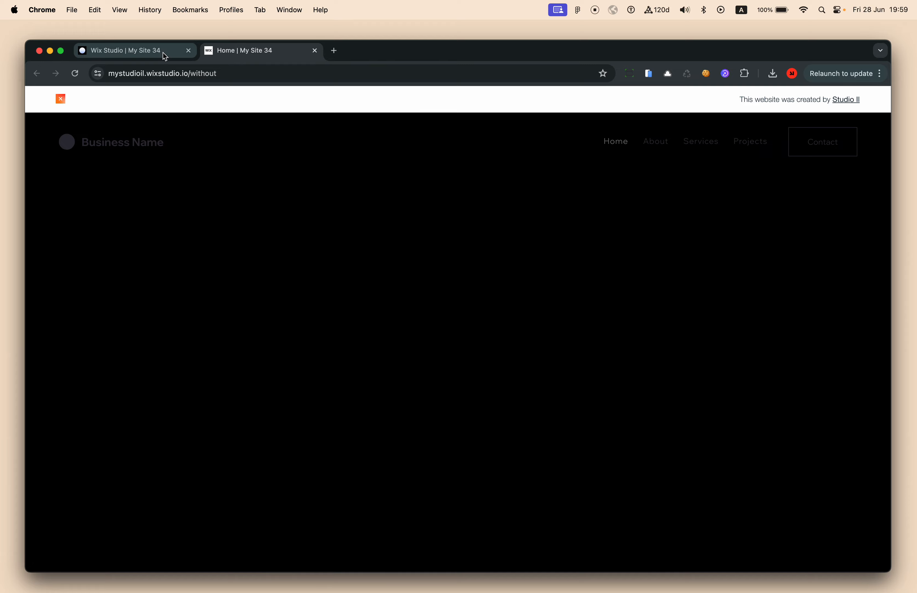
pyautogui.scroll(3, 378, 463)
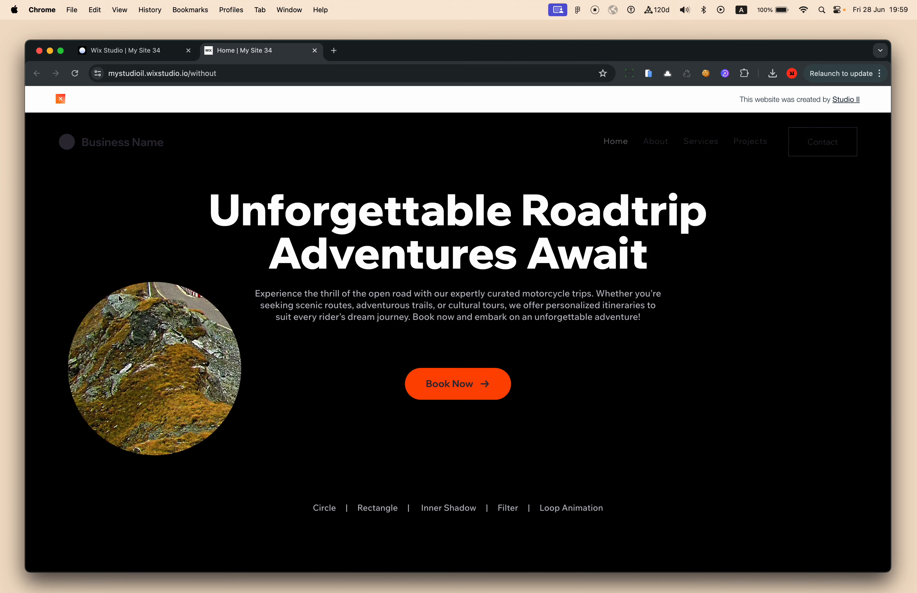
pyautogui.click(145, 54)
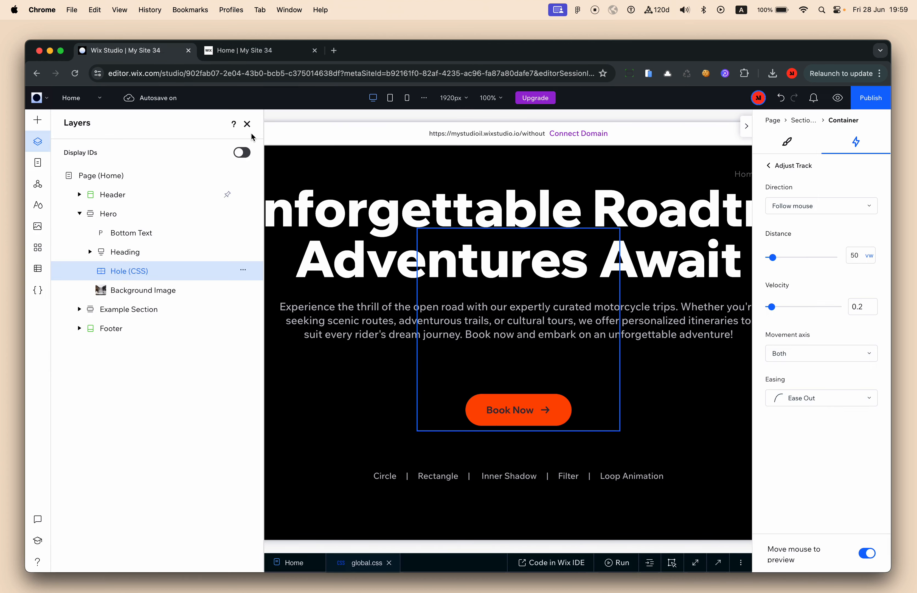
# Close Layers and bring up the Hole (CSS) container's size and design settings
pyautogui.click(248, 124)
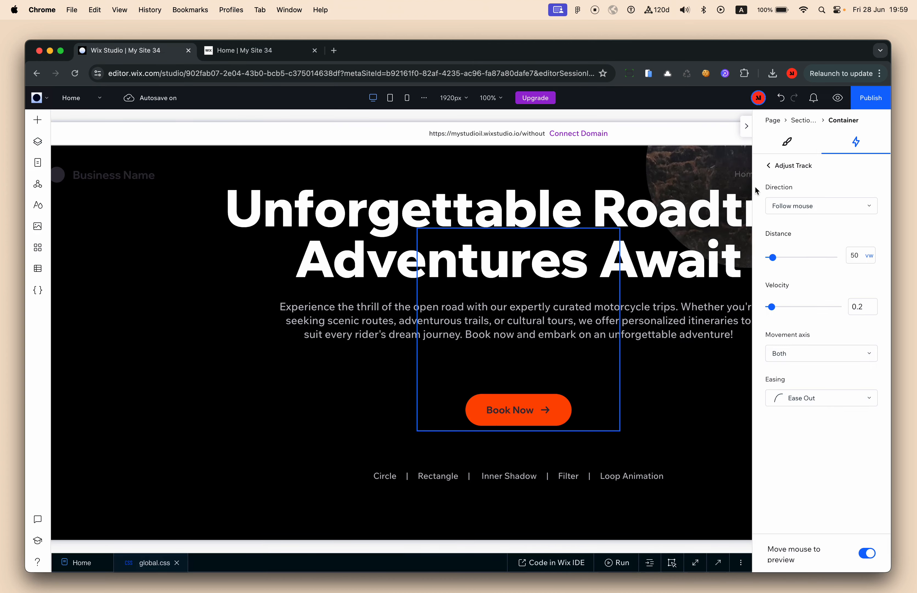
pyautogui.click(747, 125)
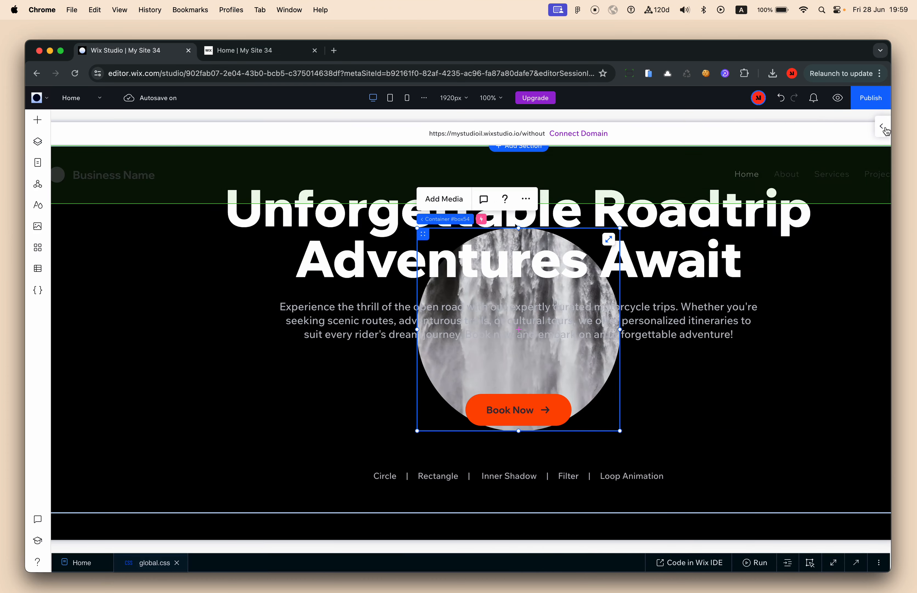
pyautogui.click(883, 128)
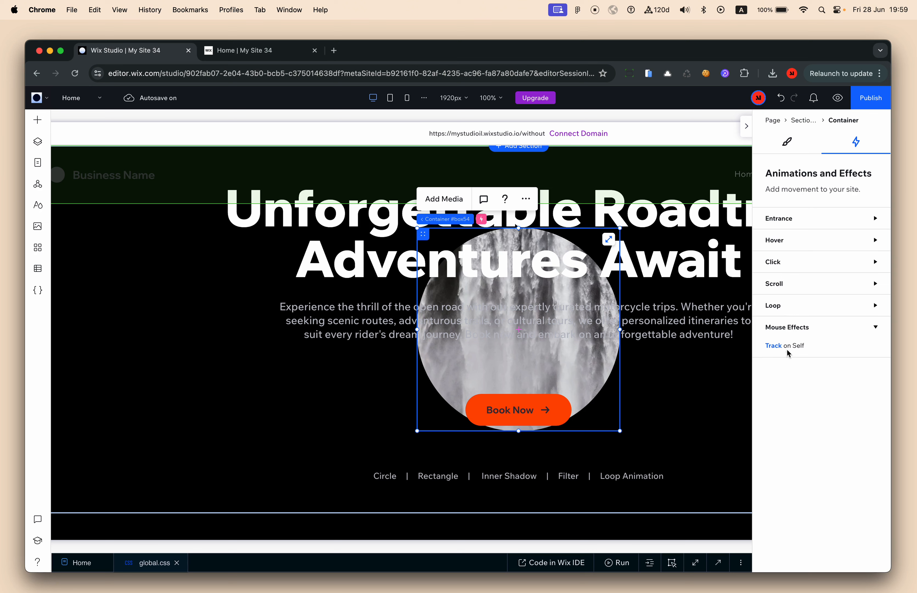
pyautogui.click(787, 145)
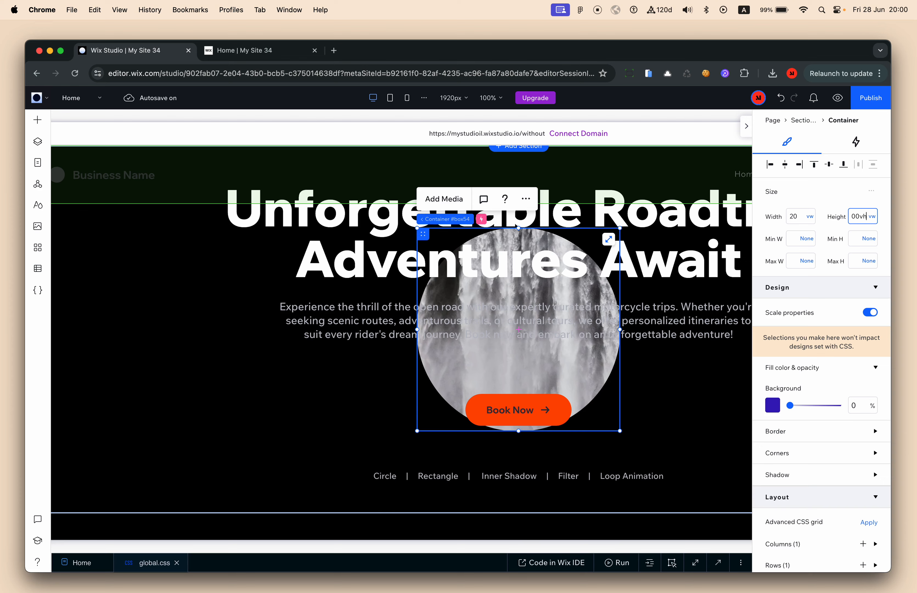
# Set the container height to 100vh and glance at the live site
pyautogui.press('Return')
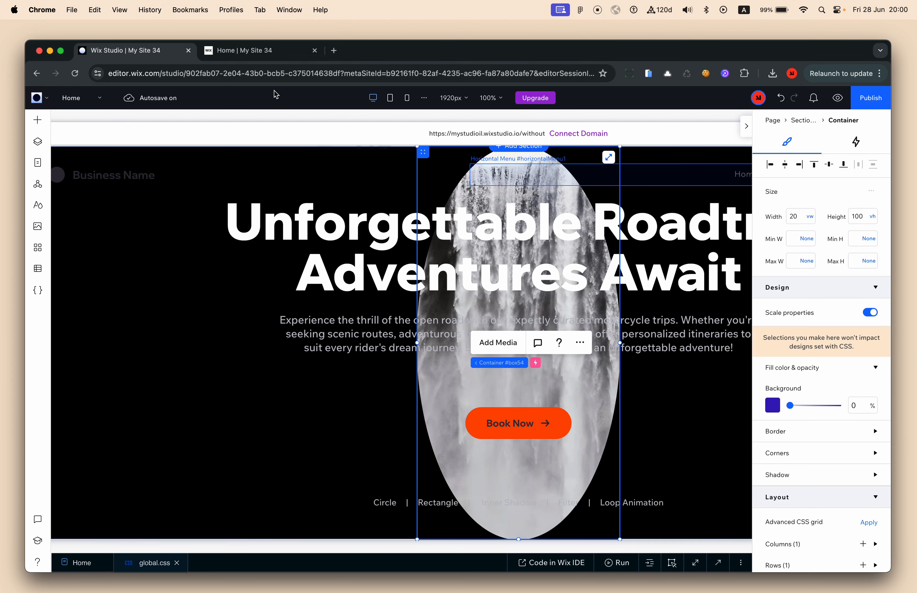
pyautogui.click(275, 56)
pyautogui.click(192, 54)
# Give the container a calculated minimum height of 100vh - 50px and Auto height
pyautogui.doubleClick(869, 217)
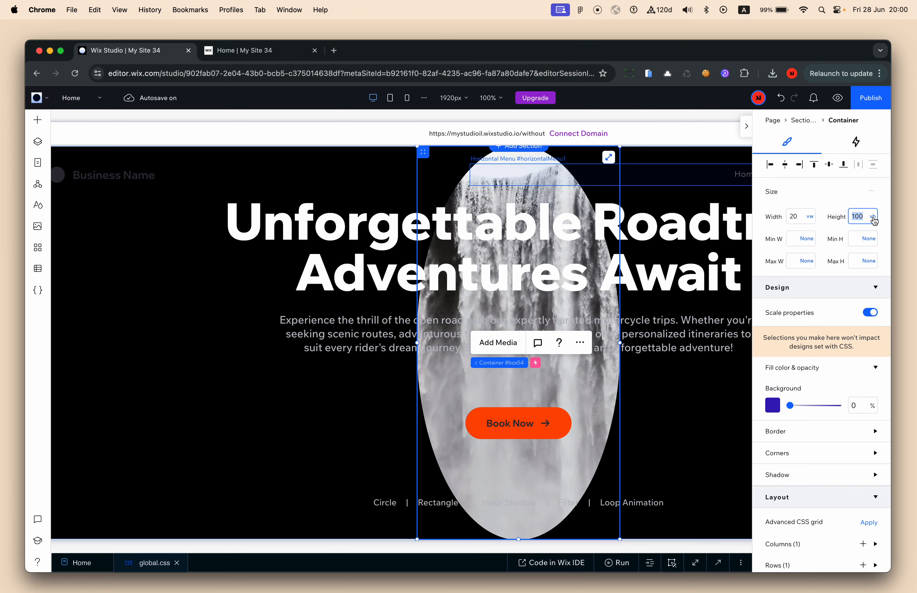
pyautogui.click(873, 244)
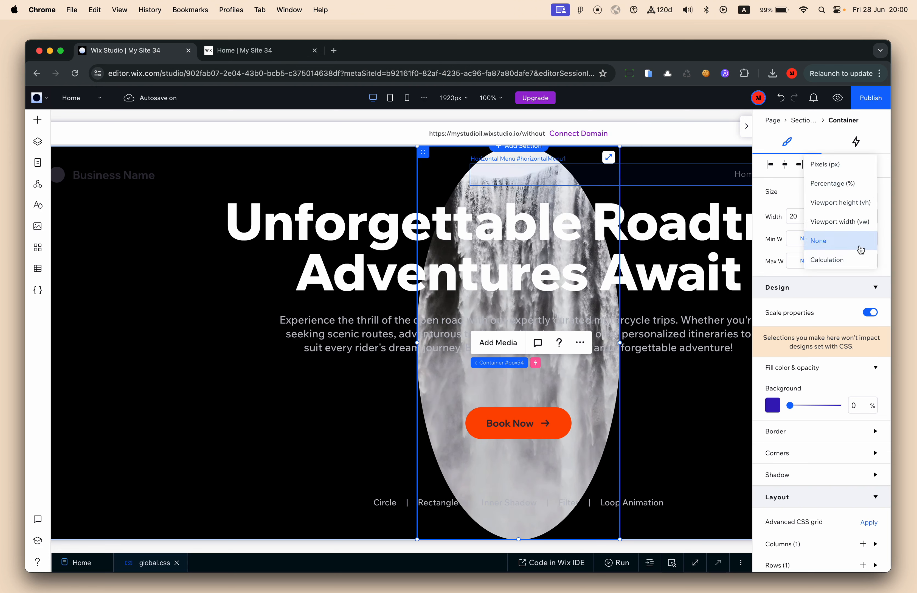
pyautogui.click(861, 258)
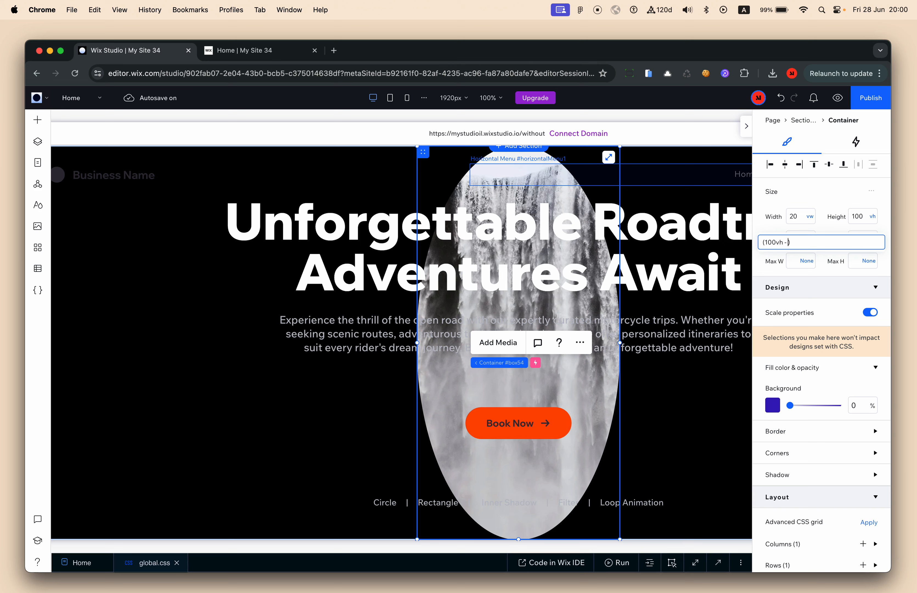
pyautogui.press('Return')
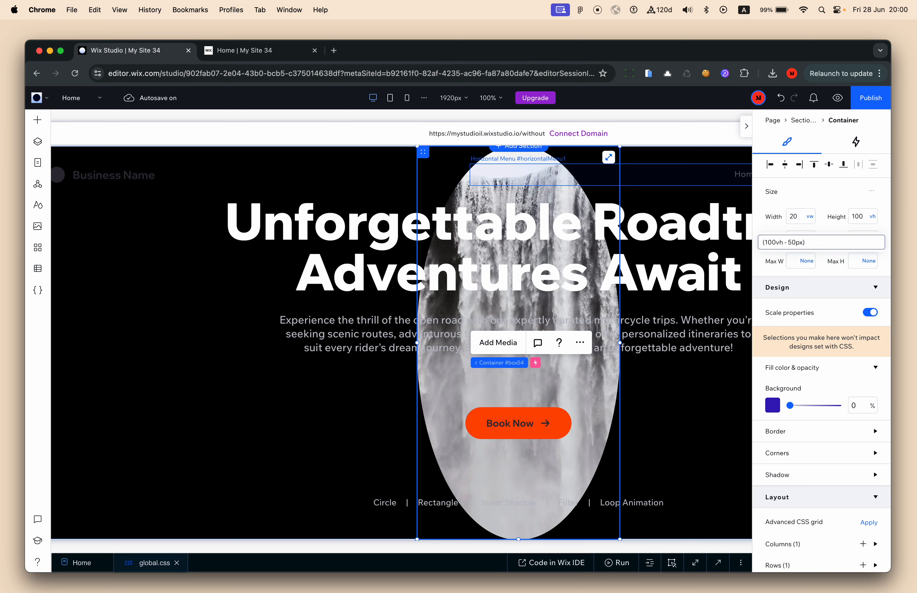
pyautogui.click(871, 216)
pyautogui.click(846, 257)
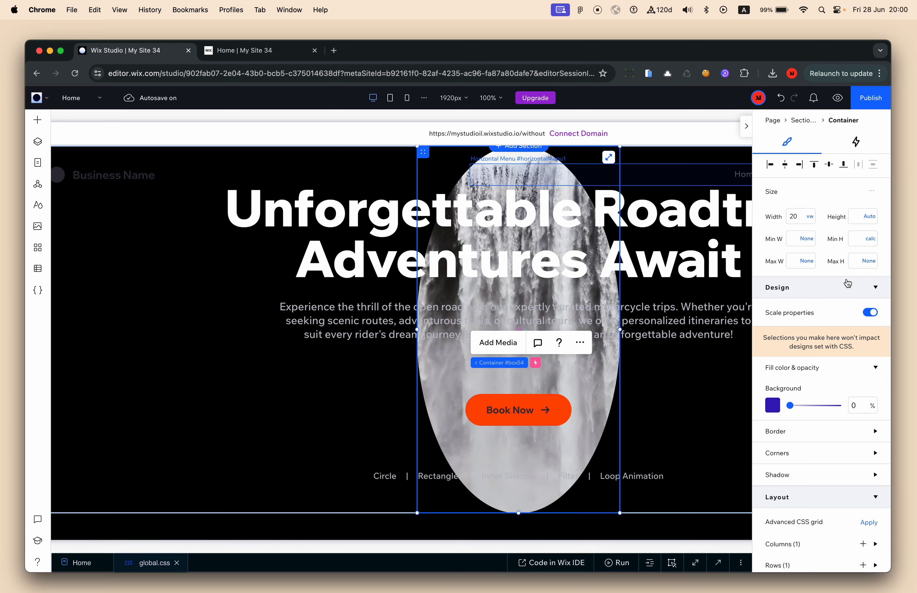
pyautogui.scroll(-6, 809, 327)
pyautogui.click(809, 327)
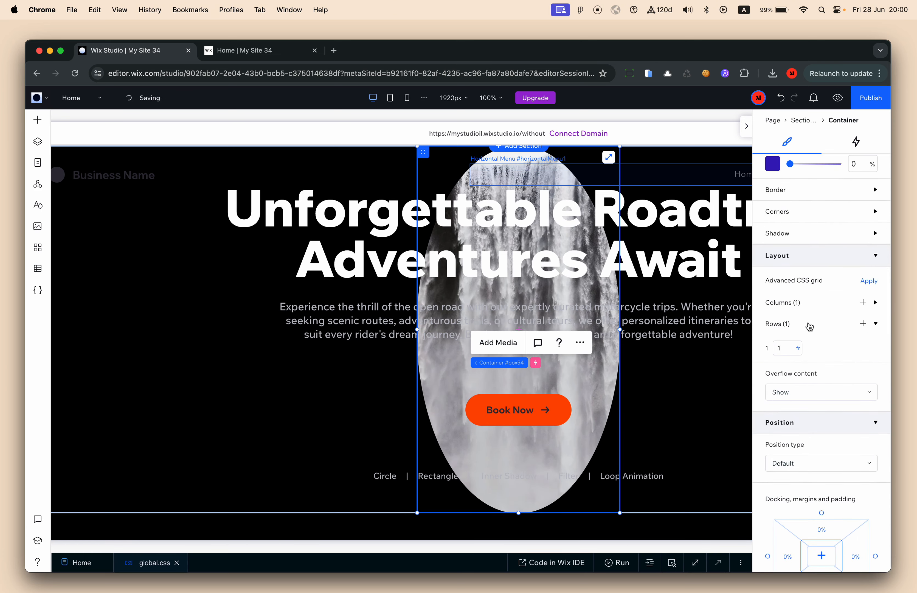
pyautogui.click(800, 324)
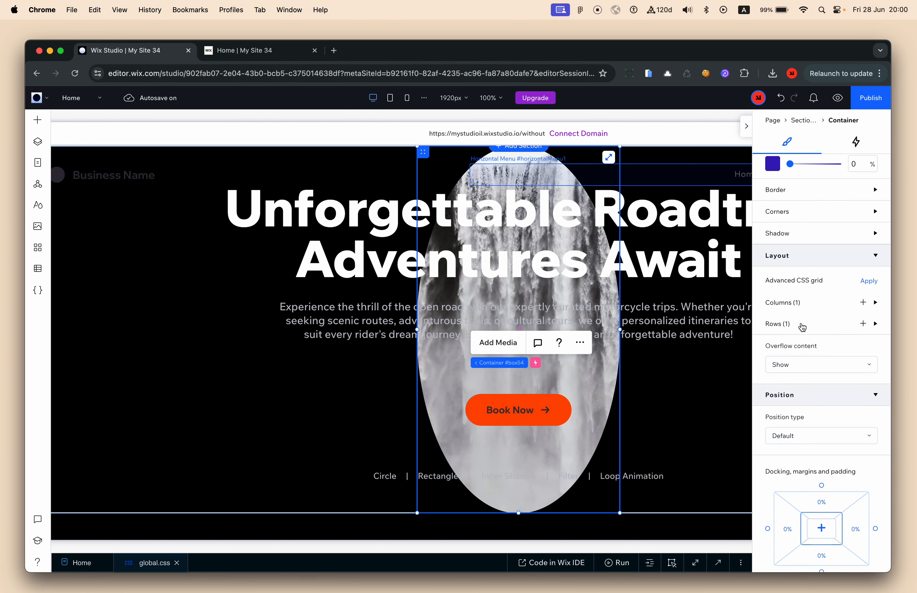
pyautogui.scroll(6, 801, 339)
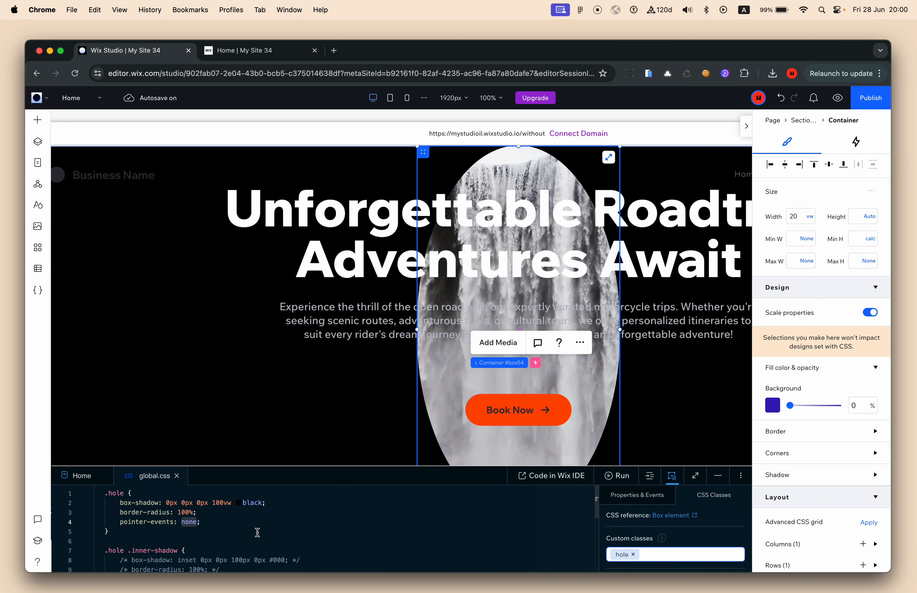
# Comment out the hole's border-radius: 100% rule in global.css
pyautogui.click(249, 517)
pyautogui.click(254, 514)
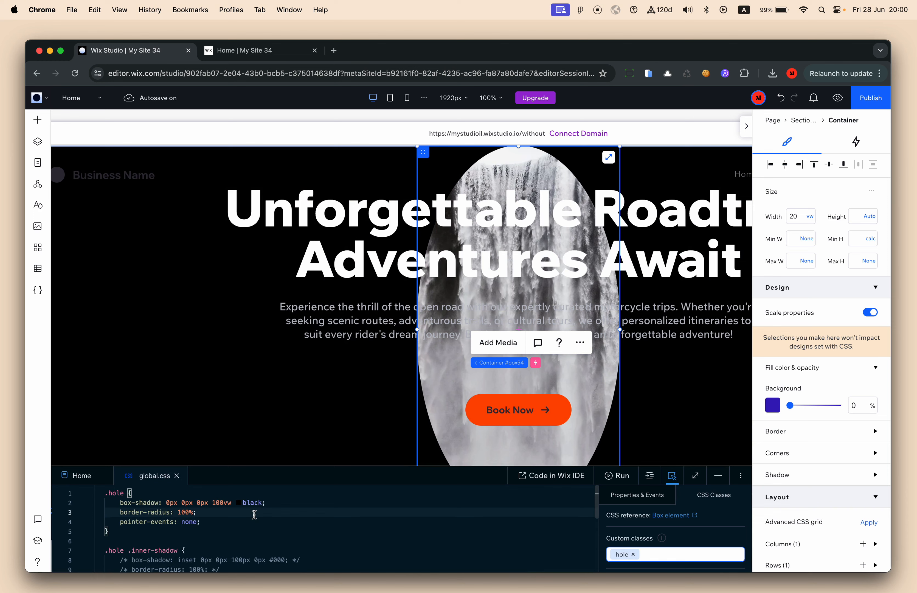
pyautogui.doubleClick(200, 514)
pyautogui.click(371, 530)
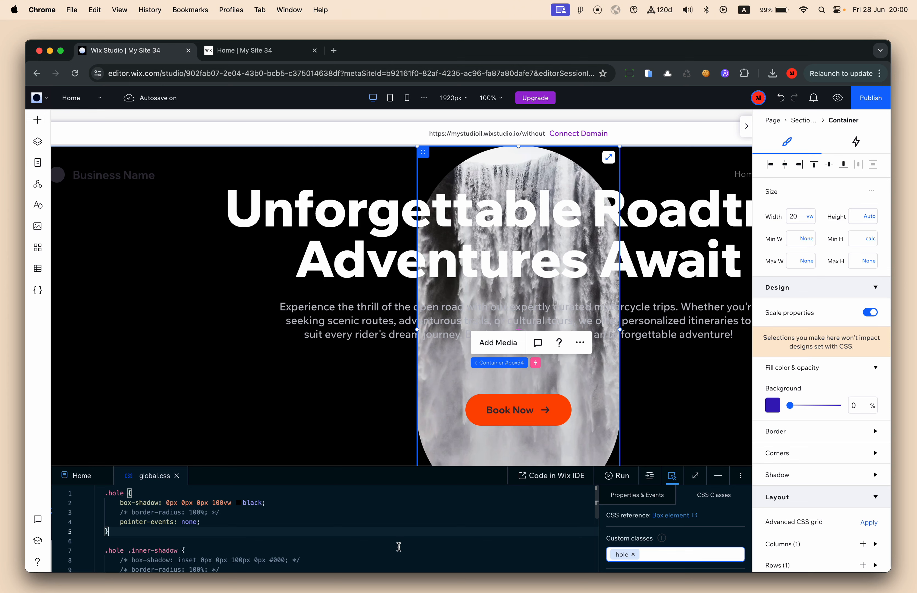
# Set all the container's corner radii to 0 px
pyautogui.click(717, 476)
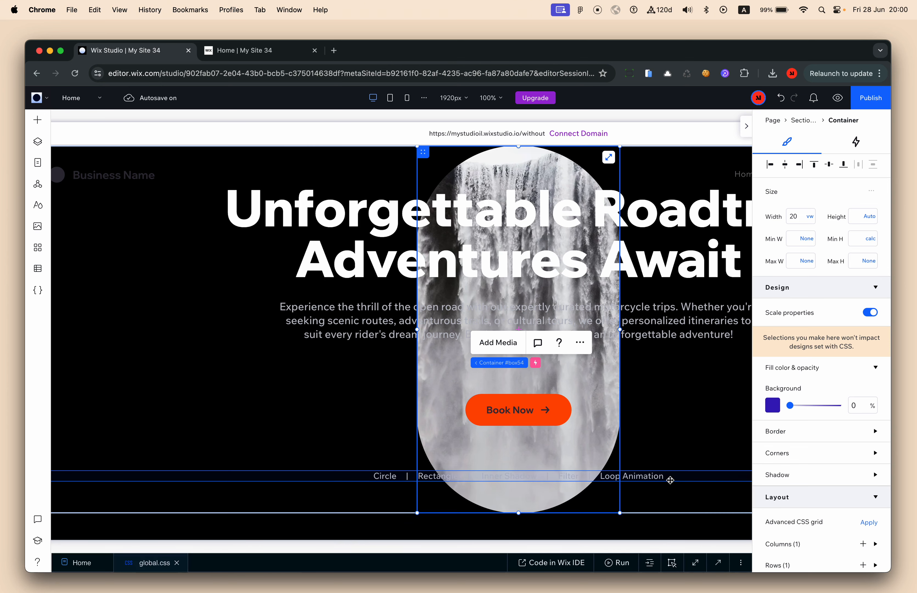
pyautogui.click(826, 453)
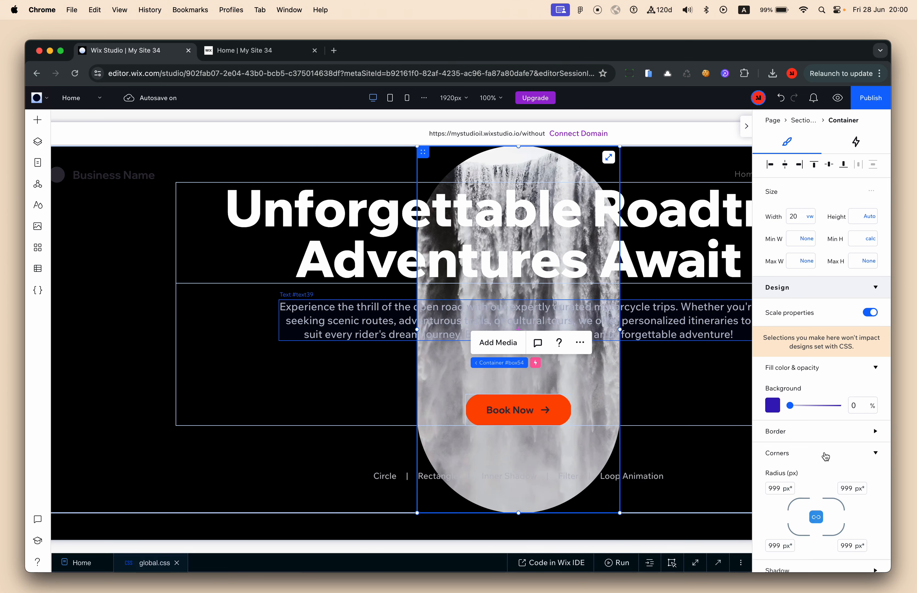
pyautogui.scroll(-2, 825, 454)
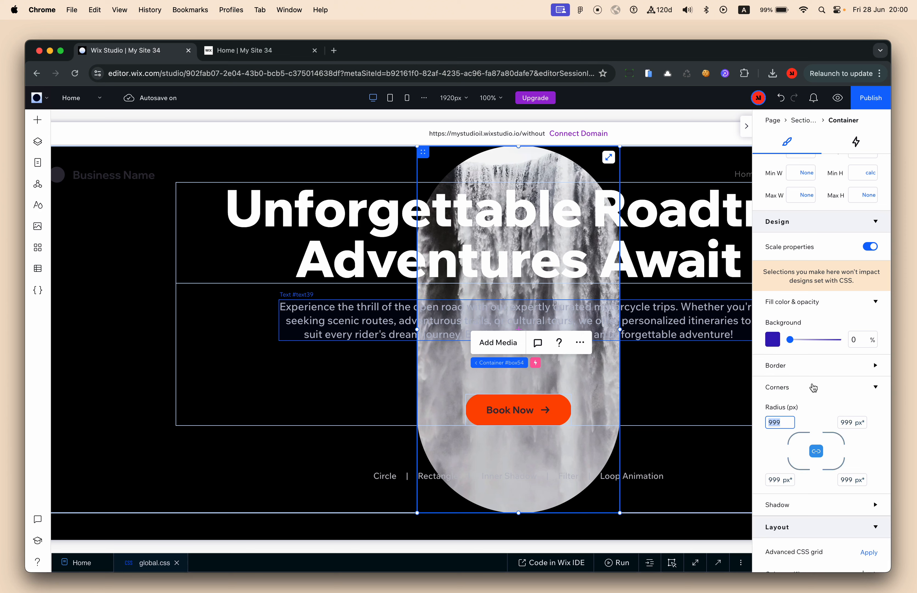
pyautogui.press('Return')
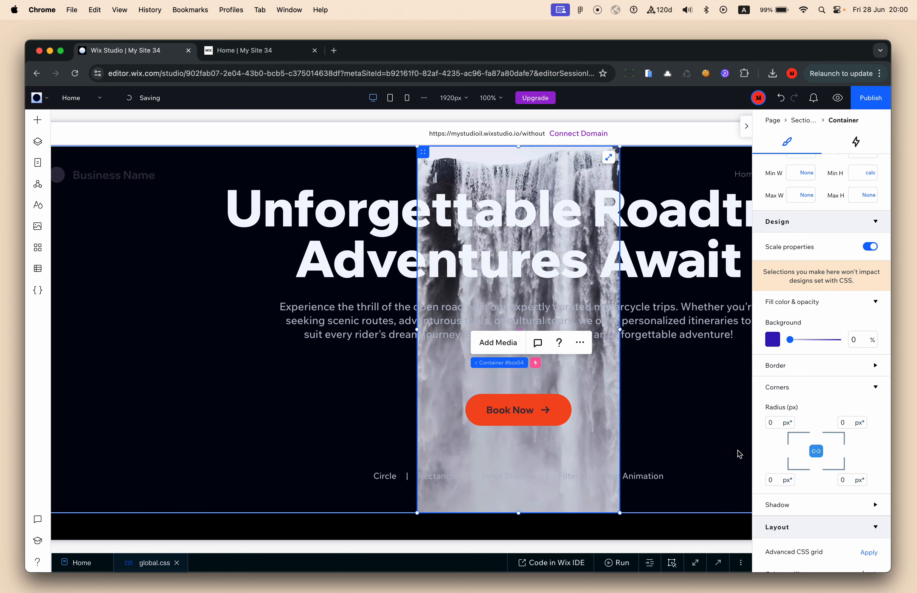
# Restrict the Track effect's movement axis to Horizontal and publish the site
pyautogui.click(857, 144)
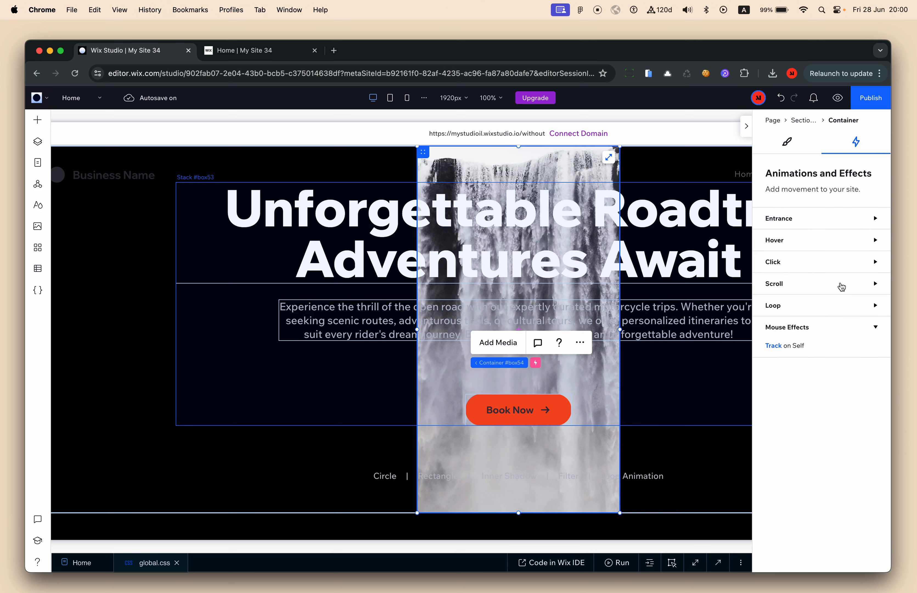
pyautogui.click(782, 349)
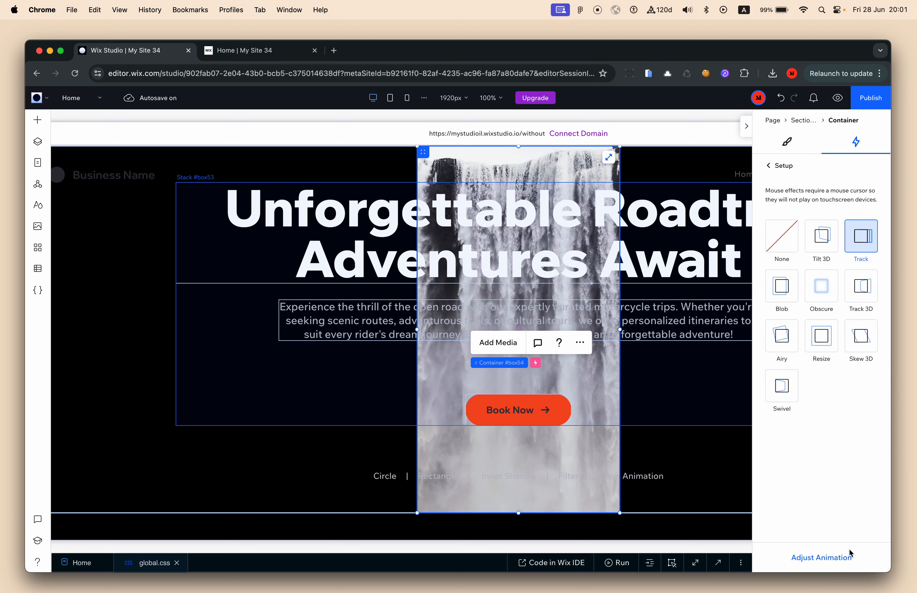
pyautogui.click(837, 558)
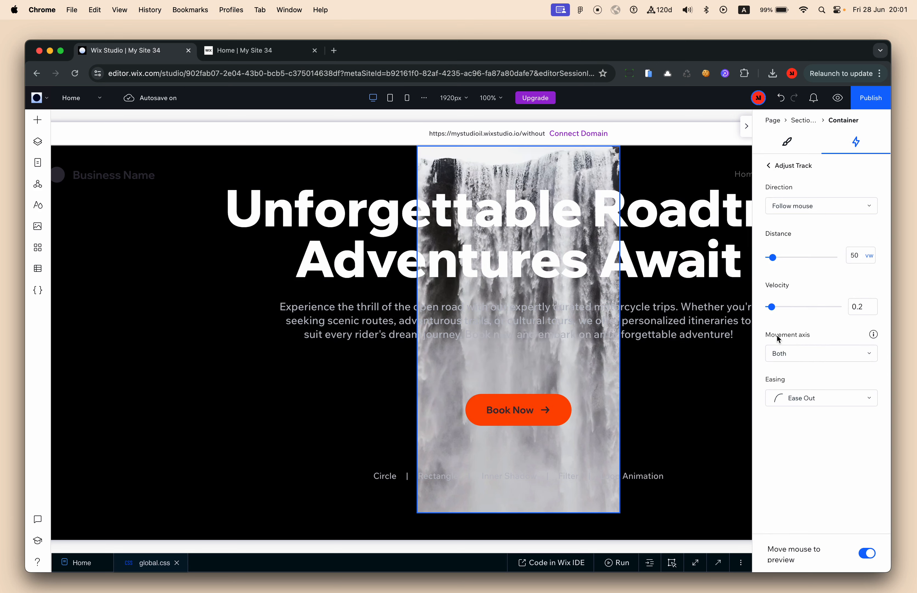
pyautogui.click(808, 351)
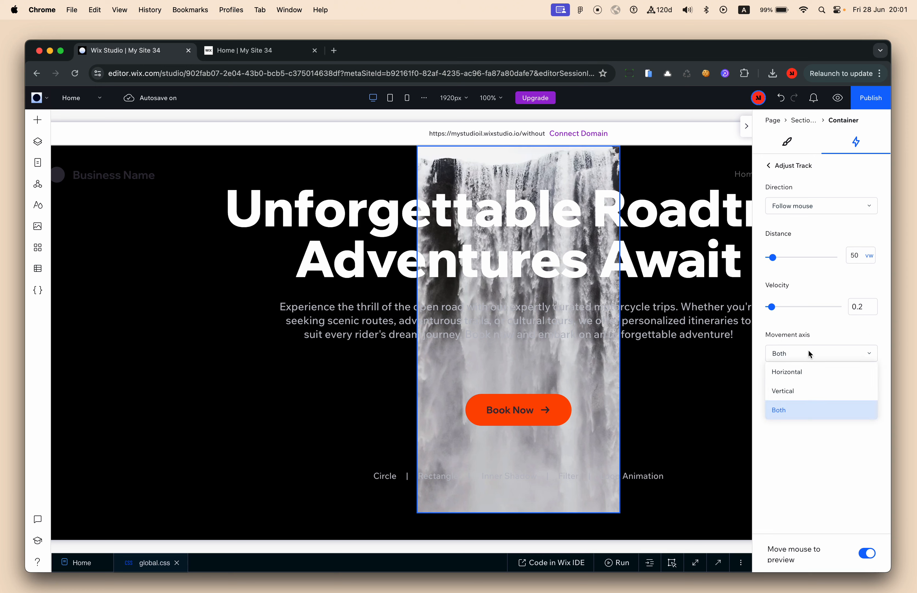
pyautogui.click(808, 373)
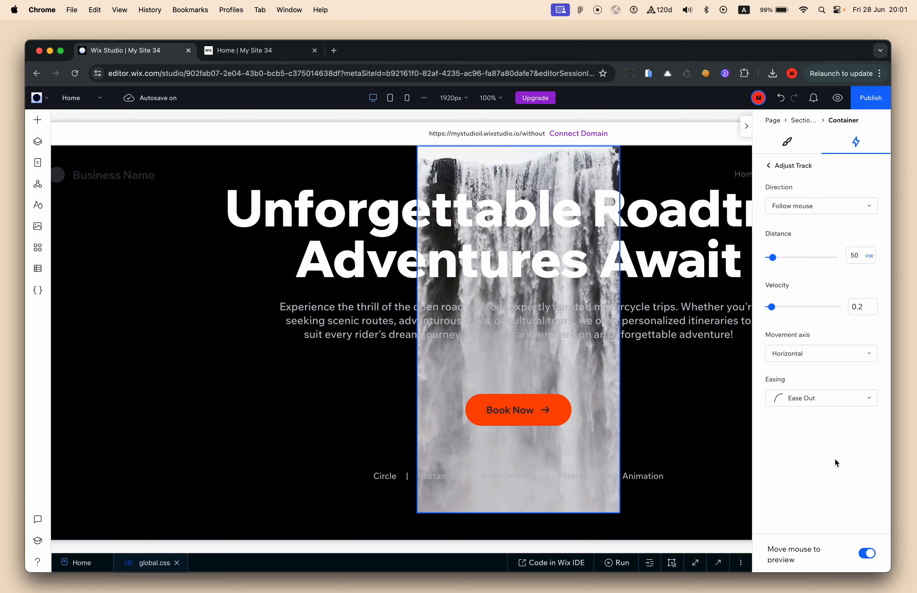
pyautogui.click(872, 103)
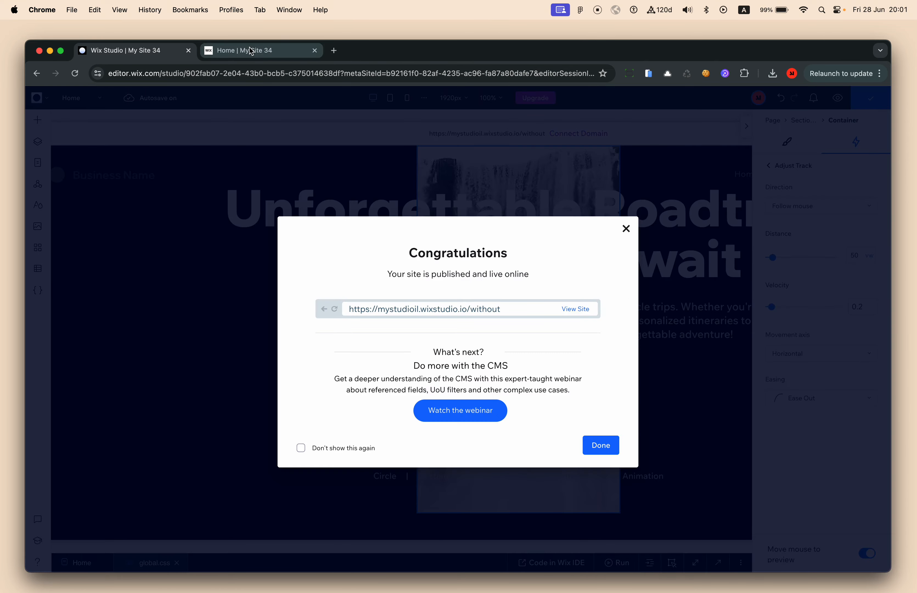
# Republish the site and reload the live page to see the strip sliding horizontally
pyautogui.click(246, 50)
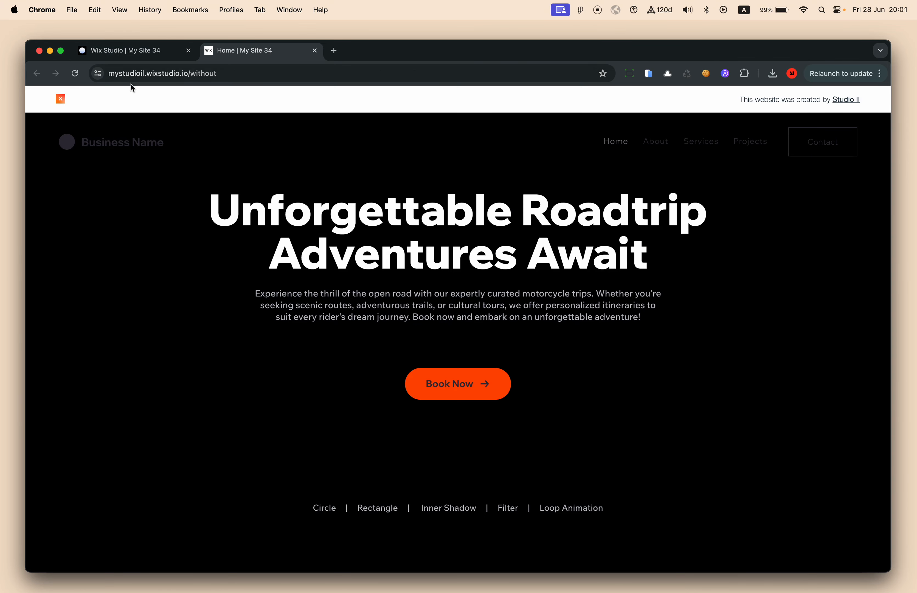
pyautogui.click(74, 78)
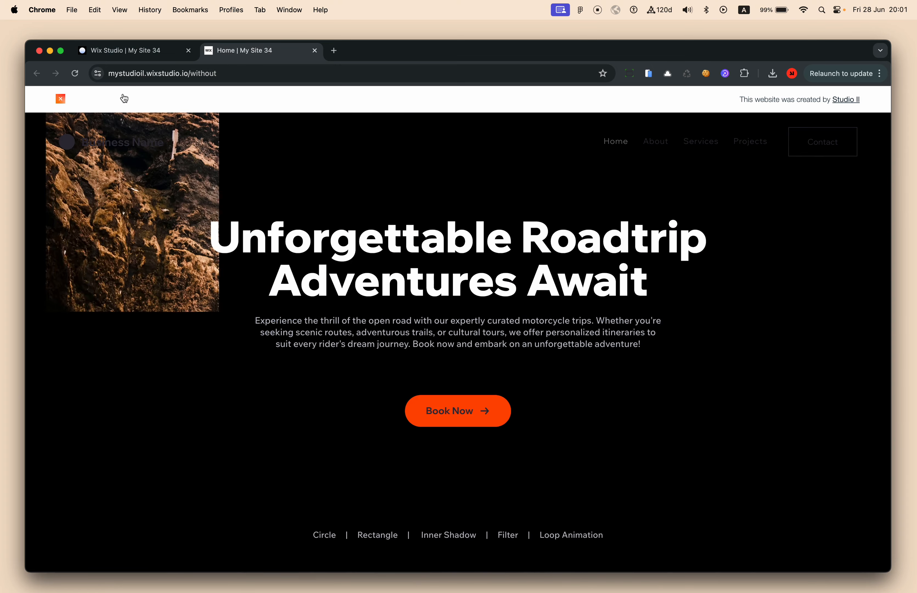
pyautogui.click(131, 56)
pyautogui.click(626, 228)
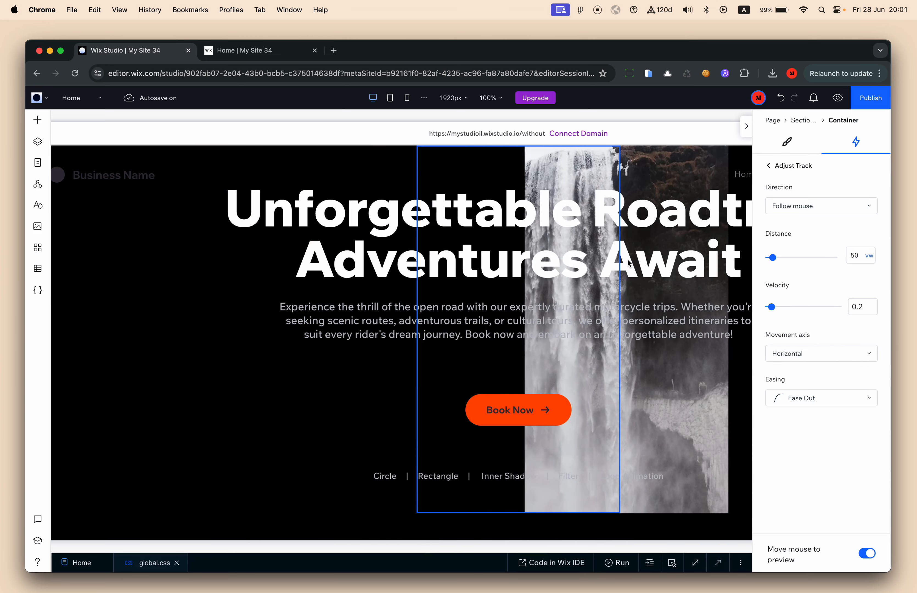
pyautogui.click(867, 101)
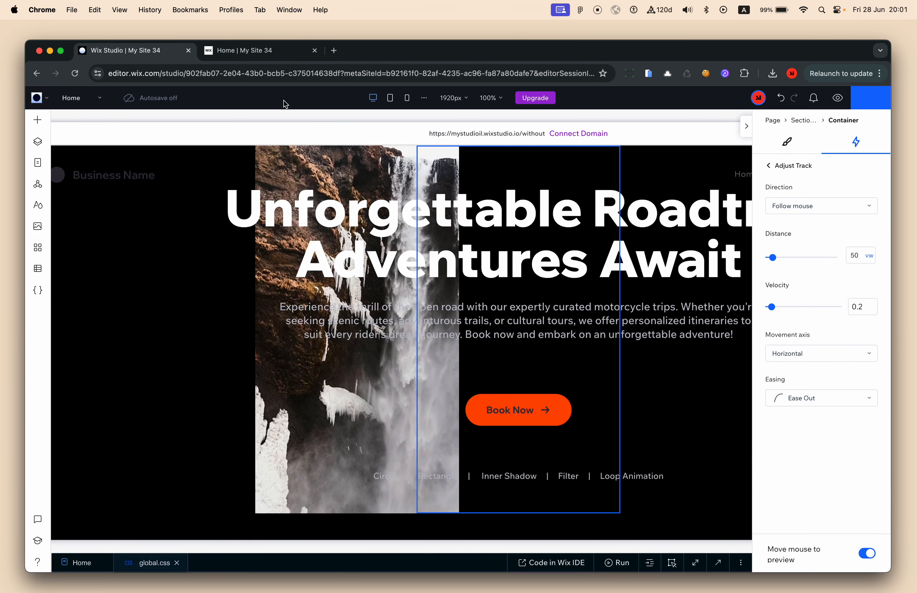
pyautogui.hotkey('ctrl', 'Tab')
pyautogui.press('super+r')
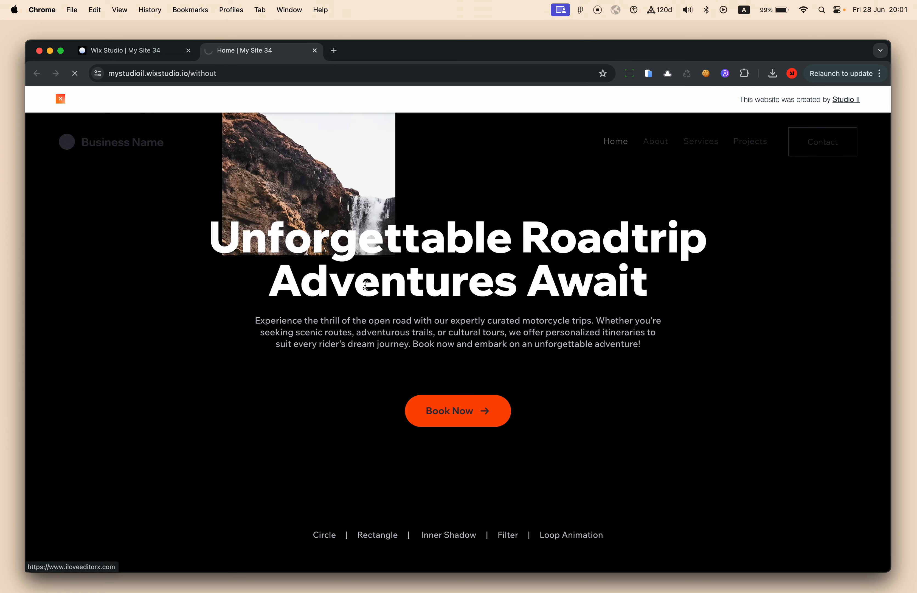
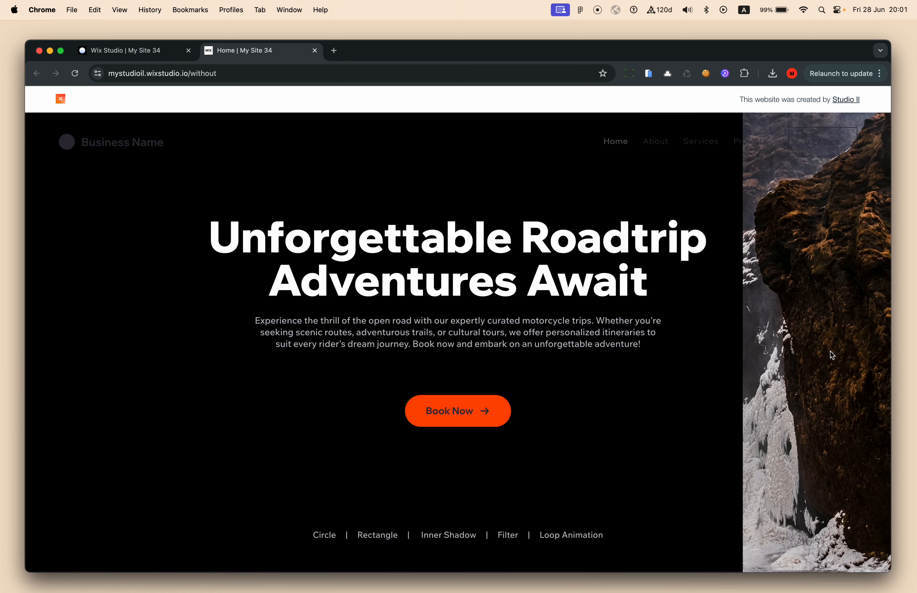
# Scroll the live site and highlight the Rectangle and Inner Shadow link labels
pyautogui.scroll(-2, 236, 357)
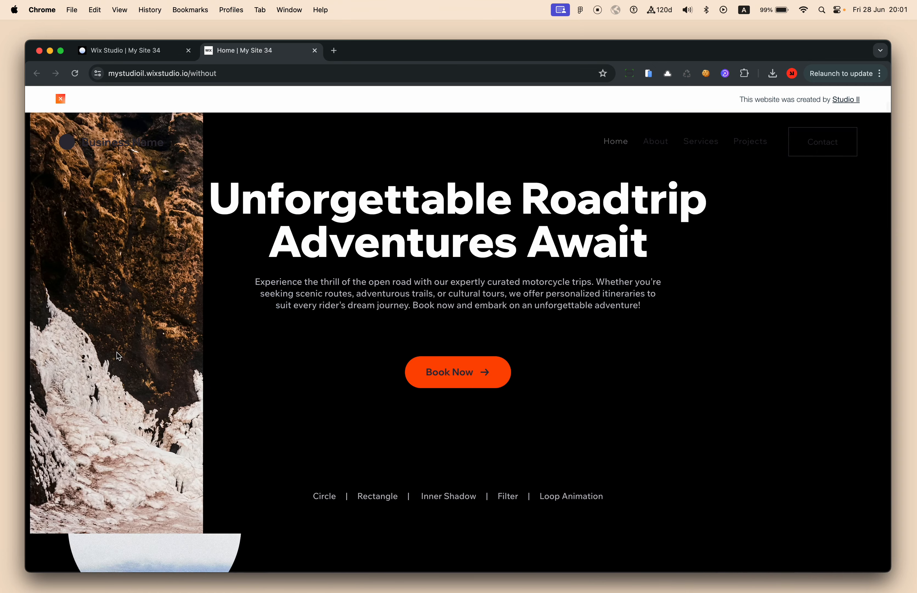
pyautogui.scroll(2, 156, 317)
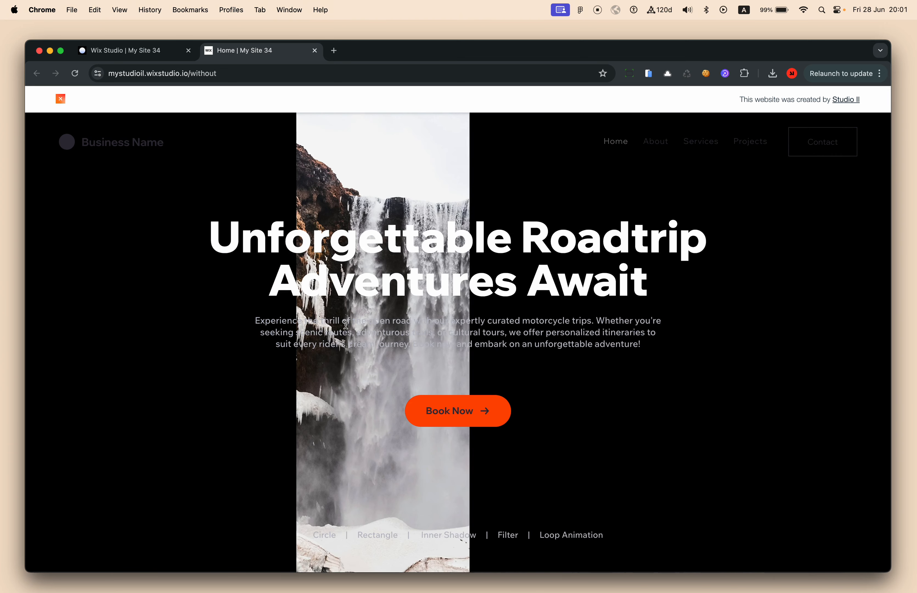
pyautogui.doubleClick(371, 537)
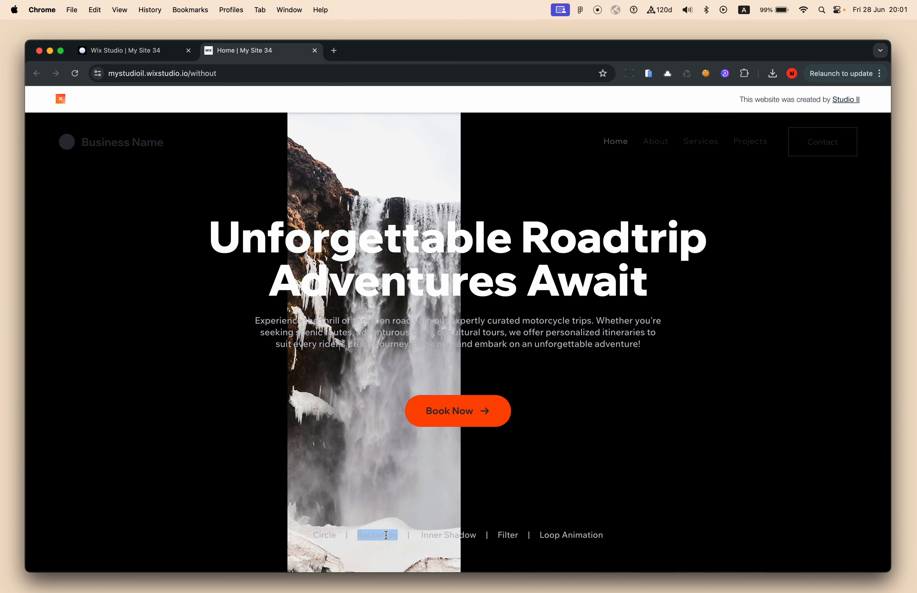
pyautogui.doubleClick(432, 535)
pyautogui.moveTo(457, 538); pyautogui.dragTo(497, 535)
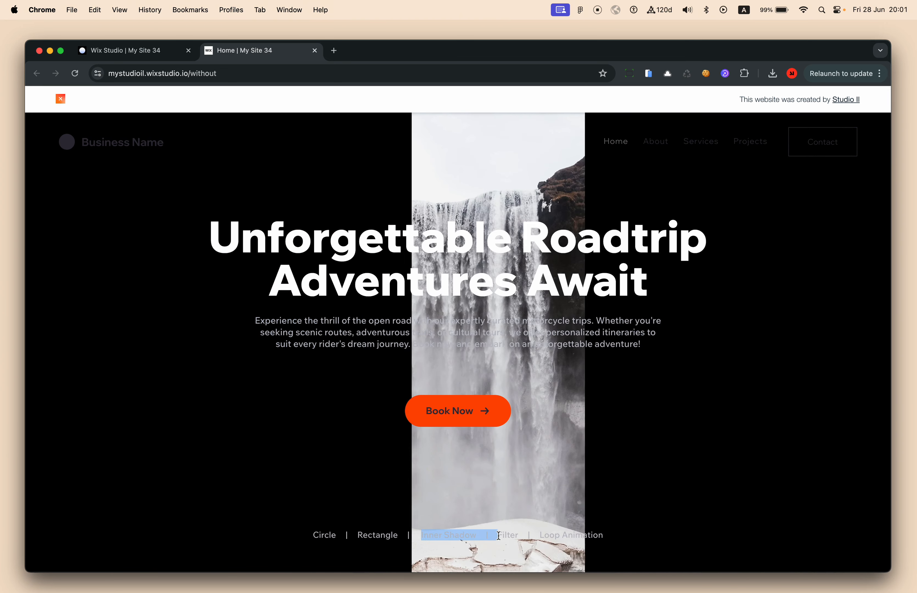
pyautogui.click(487, 535)
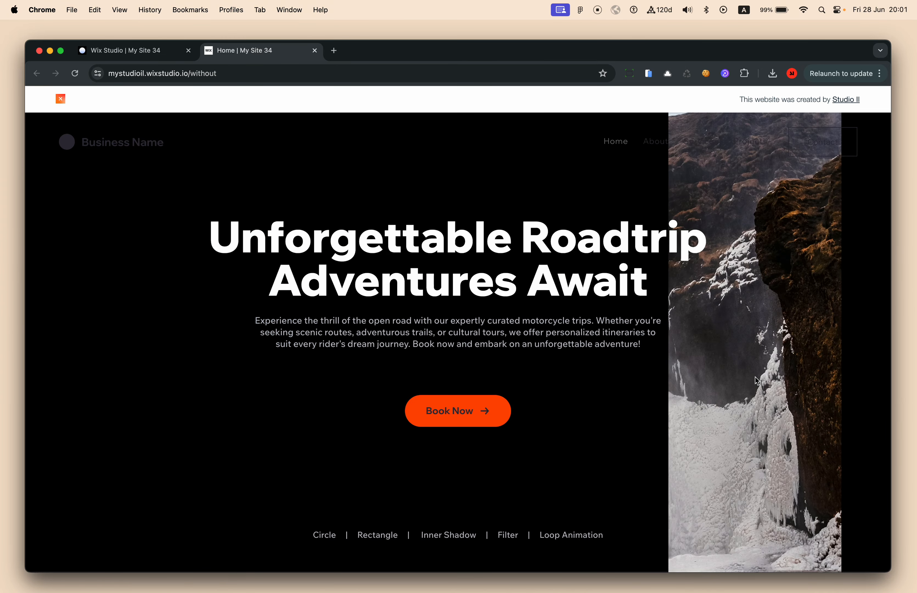
# Dismiss the publish confirmation in the editor, recheck the live site, then return
pyautogui.click(168, 53)
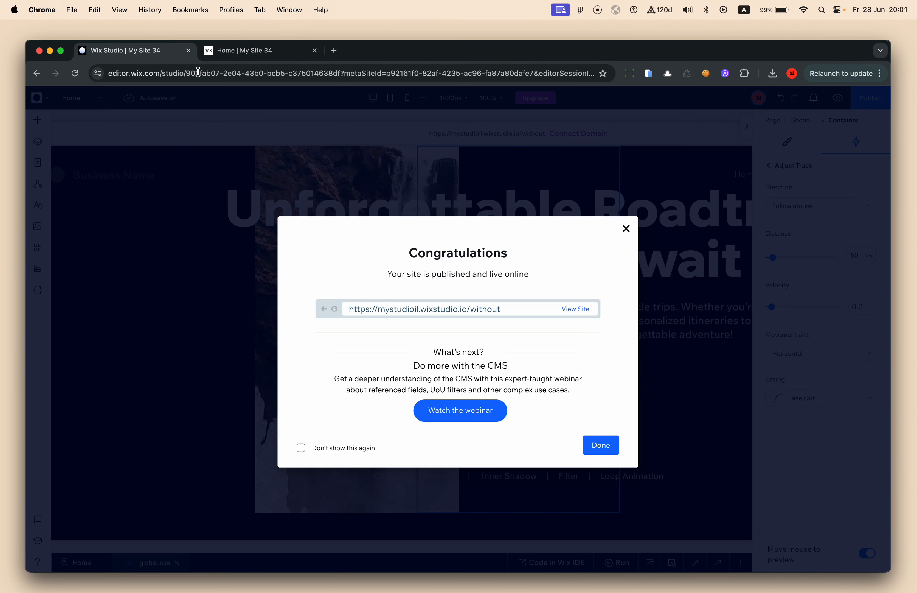
pyautogui.click(389, 212)
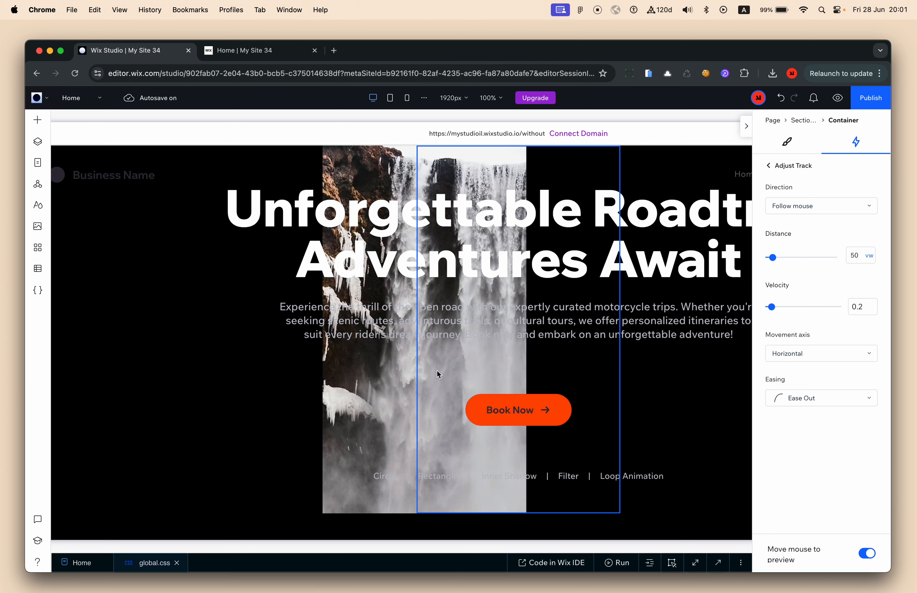
pyautogui.scroll(-2, 486, 408)
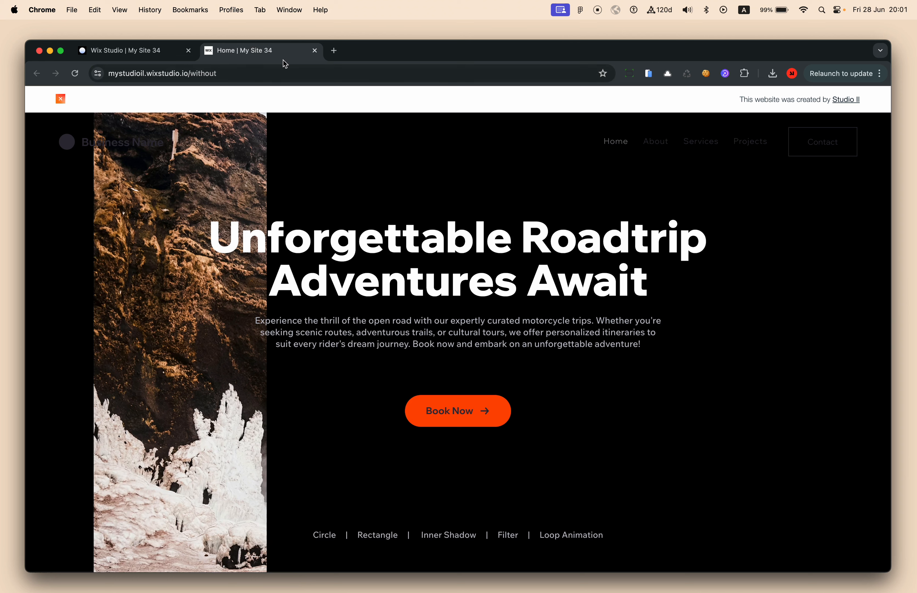
pyautogui.click(284, 56)
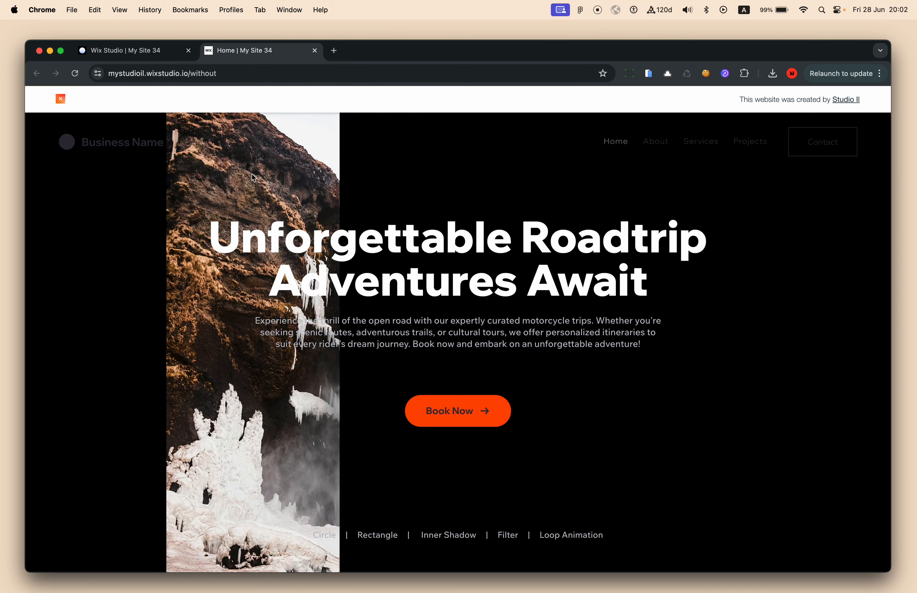
pyautogui.click(154, 61)
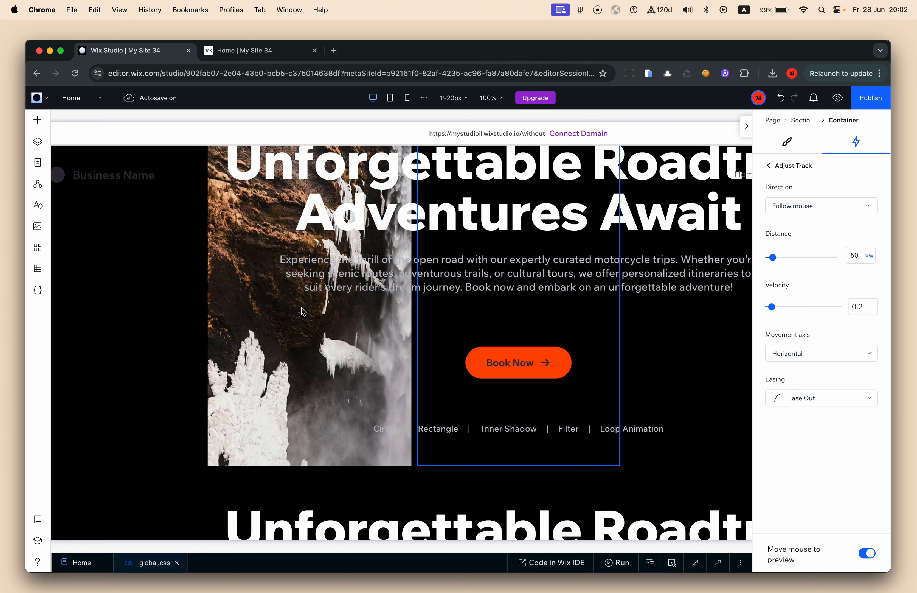
# Select Hole (CSS) in the layer tree and Quick Add a container inside it
pyautogui.click(221, 368)
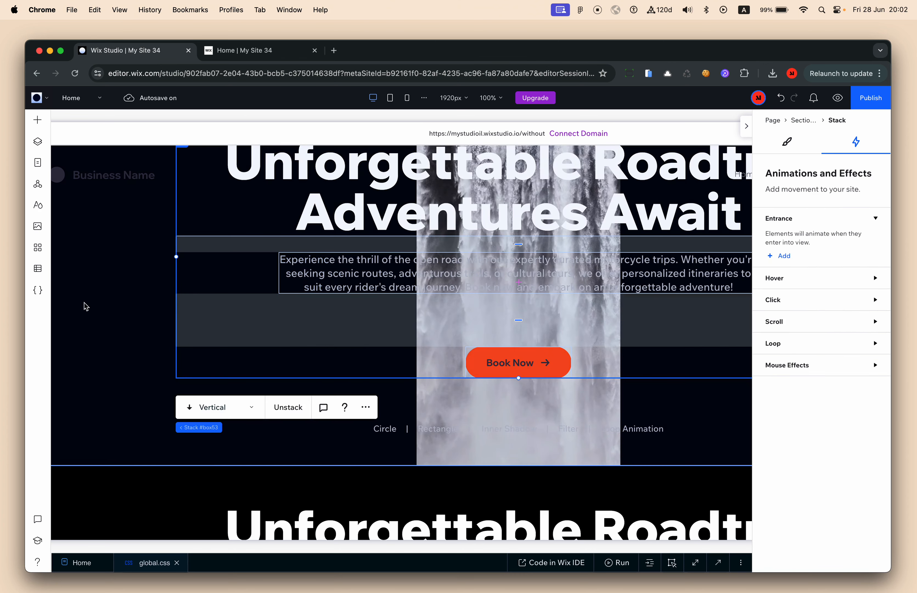
pyautogui.click(38, 142)
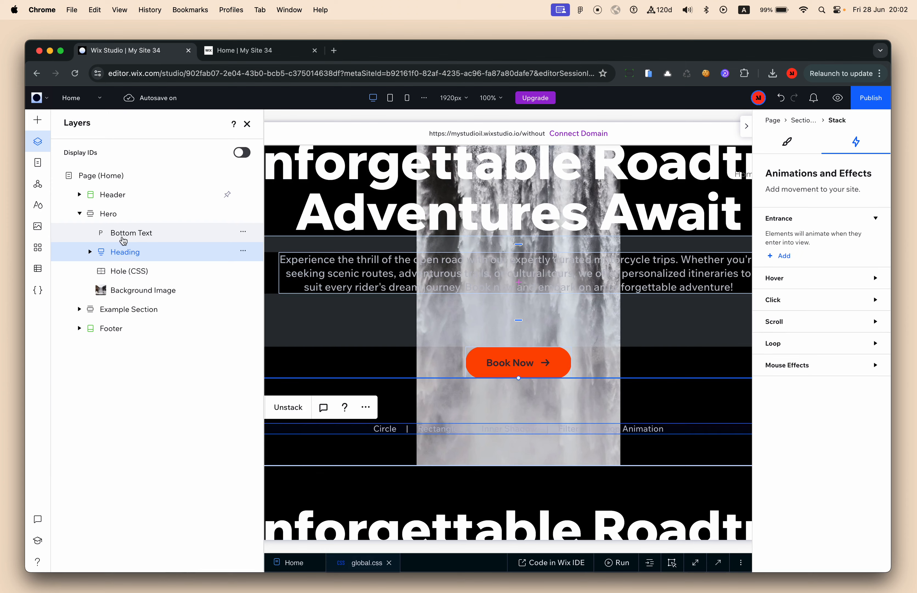
pyautogui.click(140, 275)
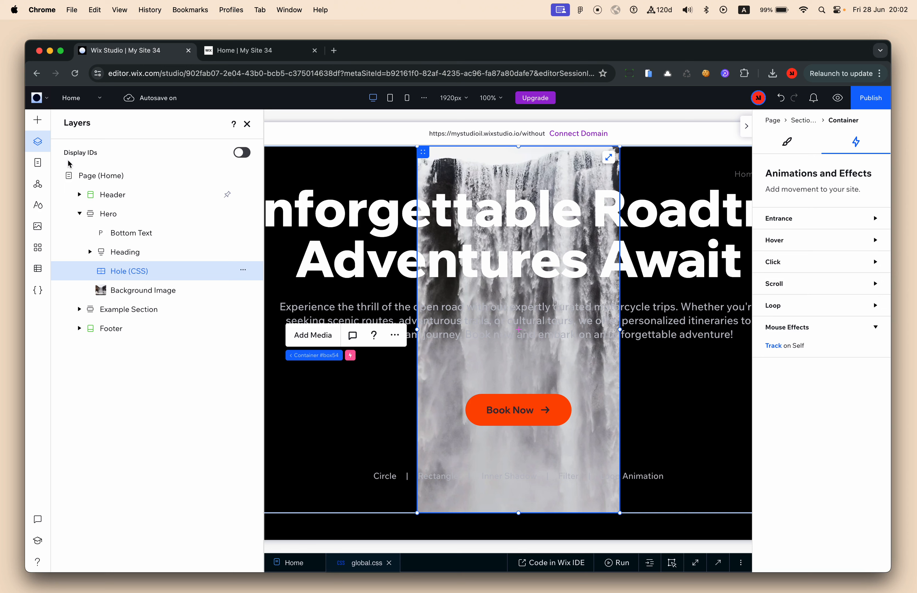
pyautogui.click(38, 121)
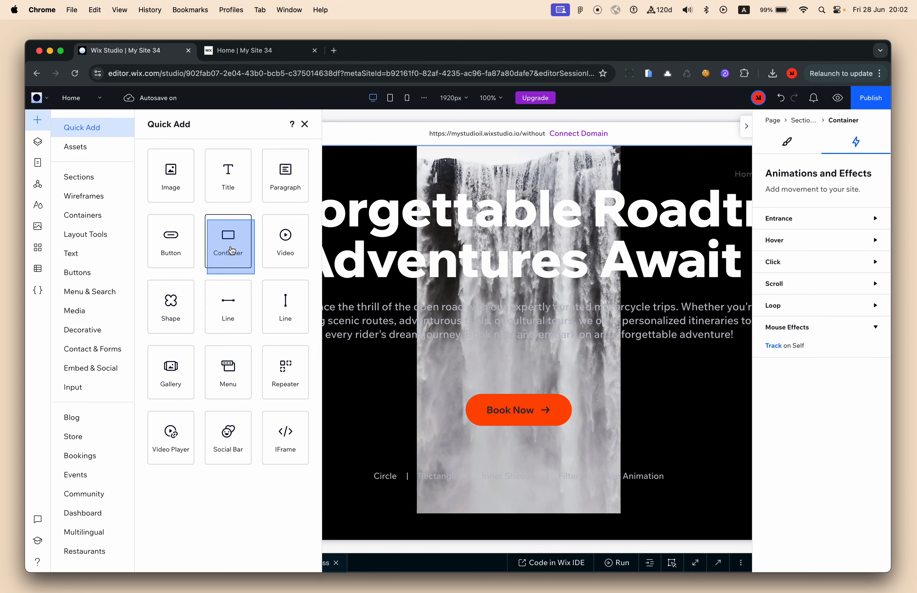
pyautogui.click(225, 248)
pyautogui.click(37, 141)
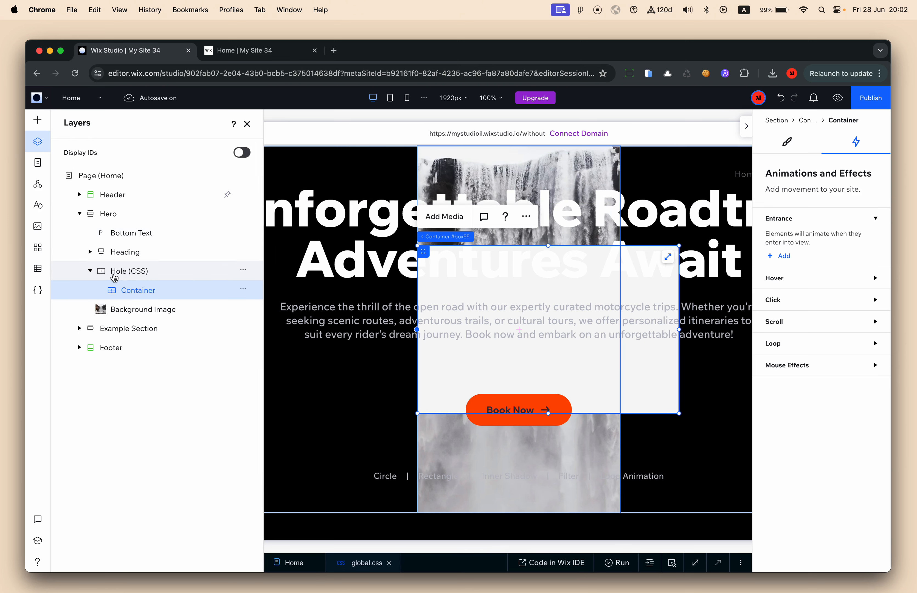
# Stretch the container, set its background opacity to 0%, and rename it Inner shadow (CSS)
pyautogui.click(669, 257)
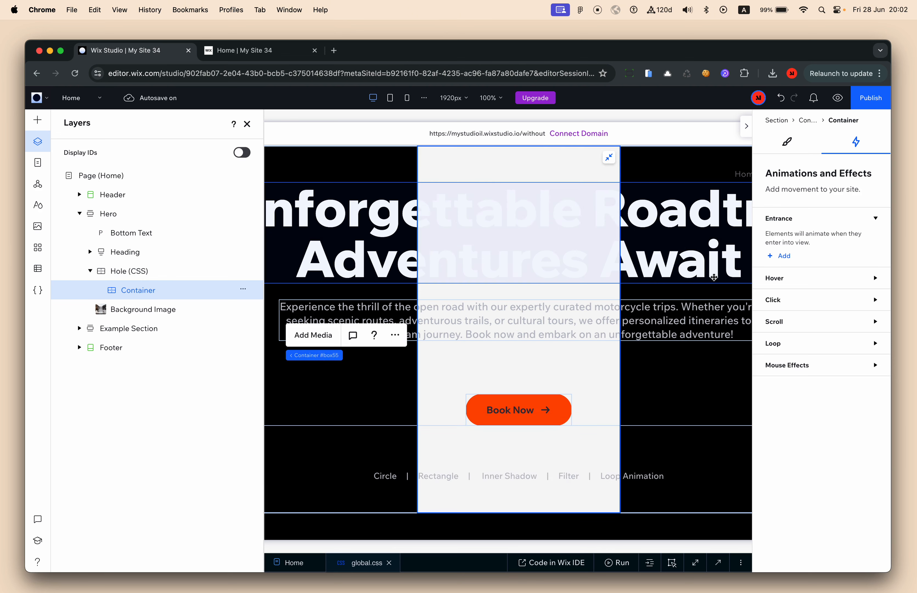
pyautogui.click(788, 143)
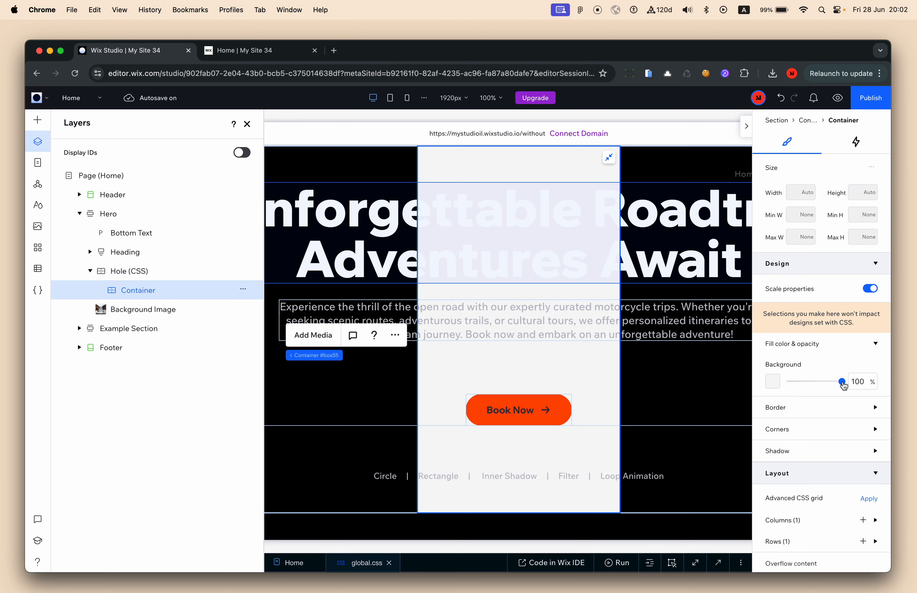
pyautogui.moveTo(842, 382); pyautogui.dragTo(767, 389)
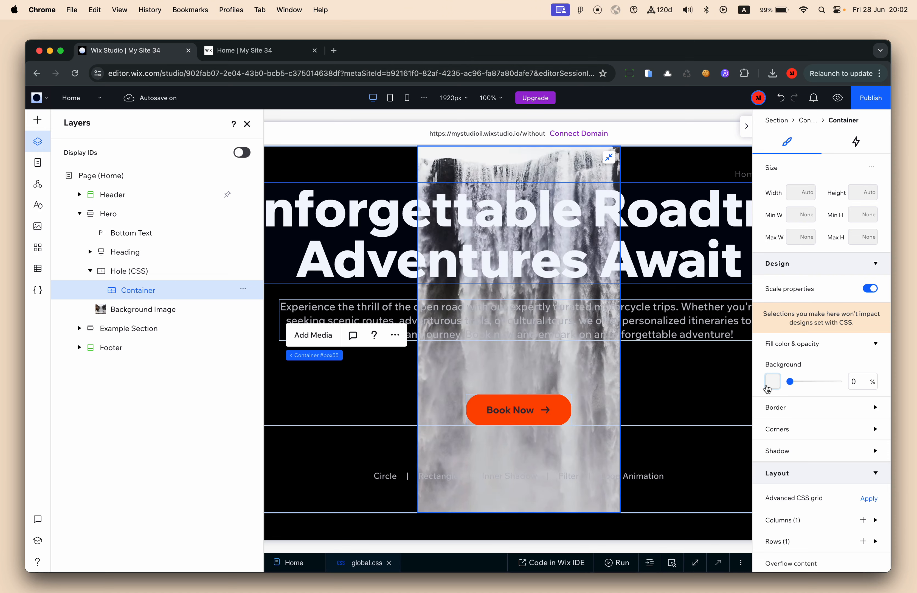
pyautogui.doubleClick(134, 294)
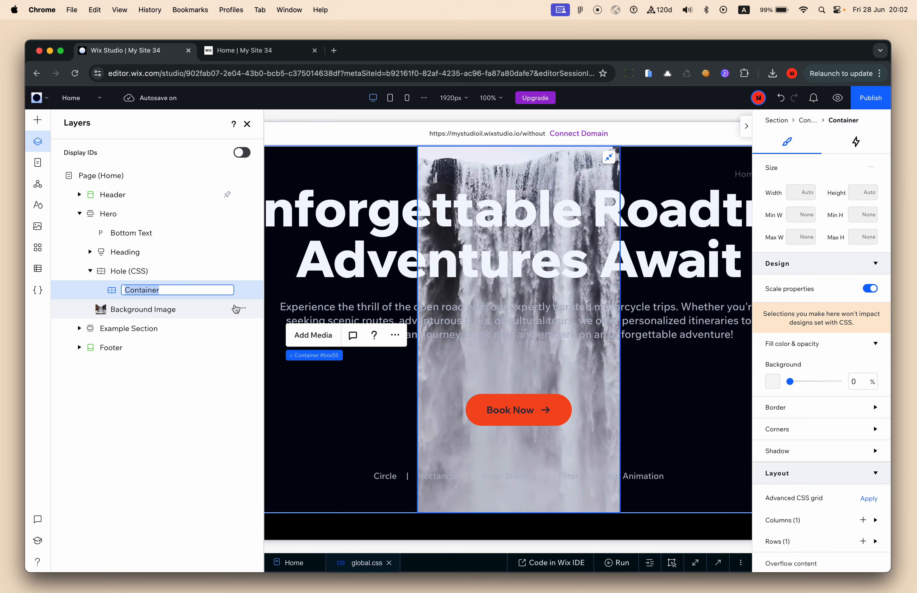
pyautogui.press('BackSpace')
pyautogui.press('Return')
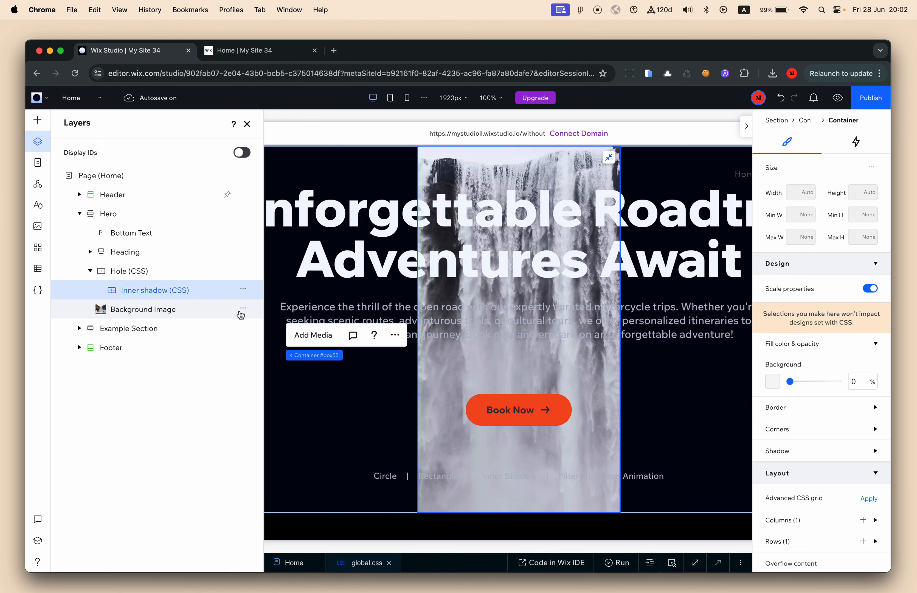
pyautogui.click(247, 123)
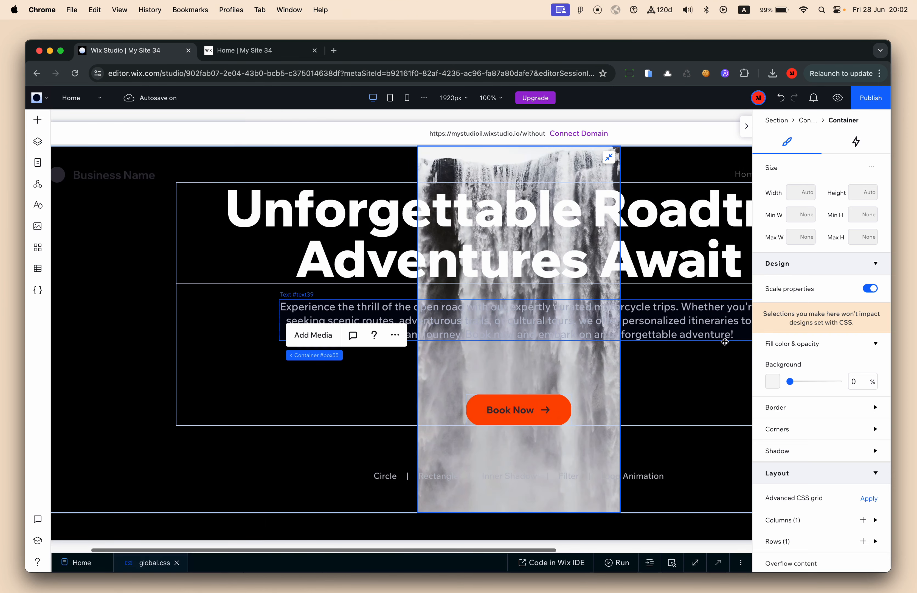
# Try a shadow on the container, turn it back off, and open global.css
pyautogui.click(796, 449)
pyautogui.scroll(-3, 796, 451)
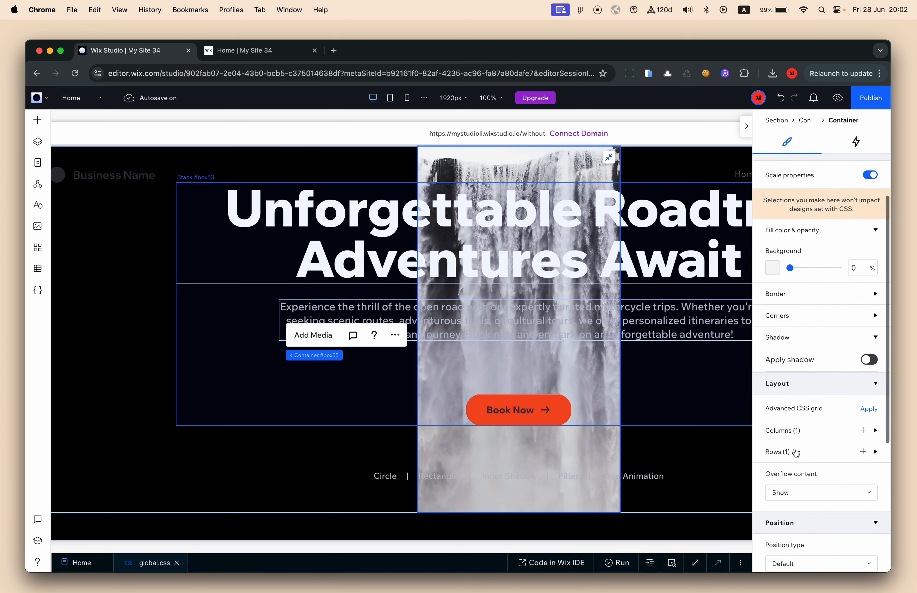
pyautogui.click(865, 359)
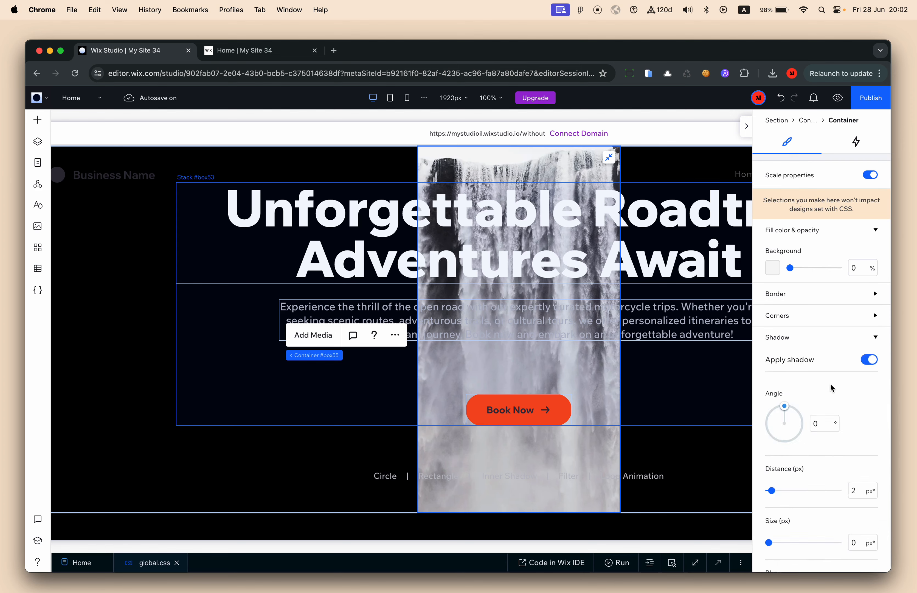
pyautogui.scroll(-3, 832, 385)
pyautogui.scroll(3, 842, 433)
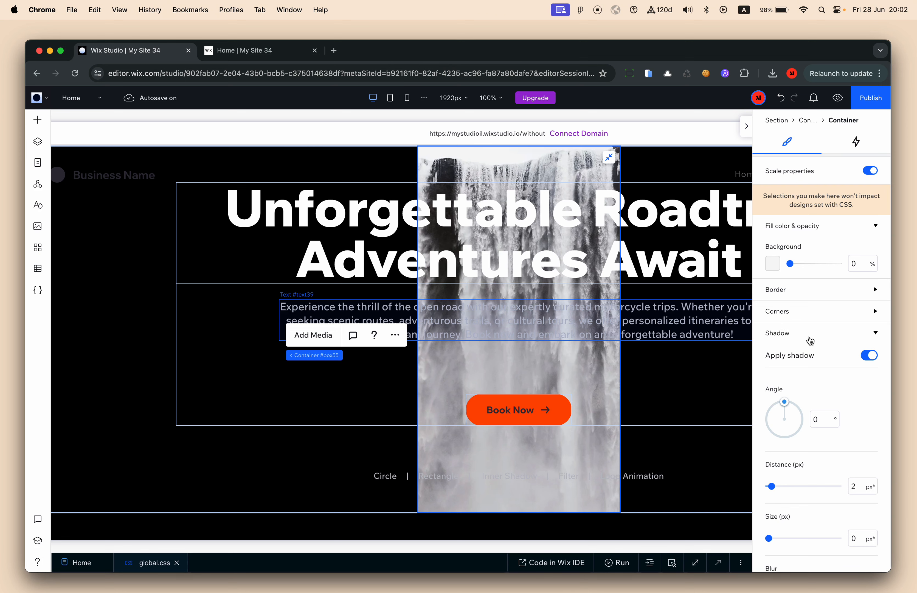
pyautogui.click(869, 355)
pyautogui.click(805, 334)
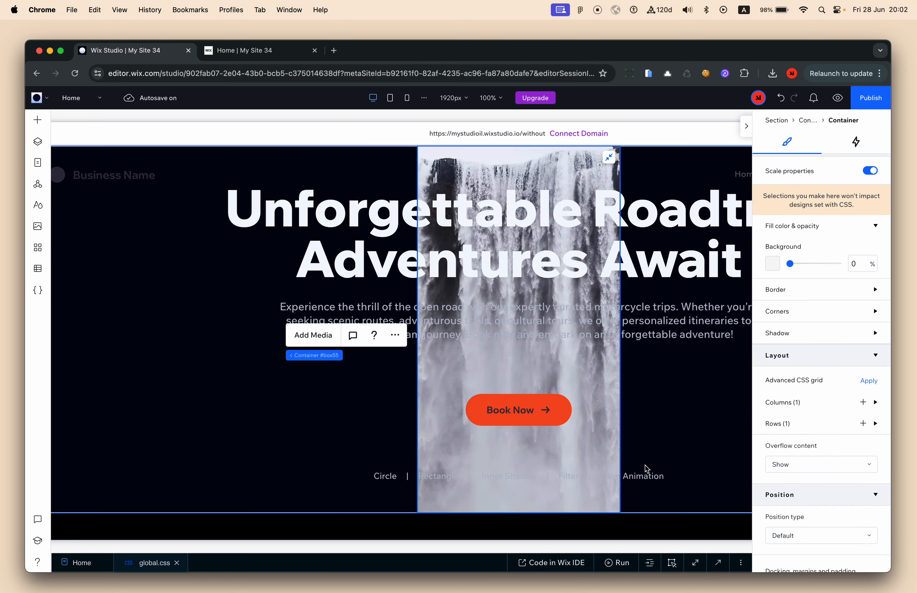
pyautogui.click(711, 561)
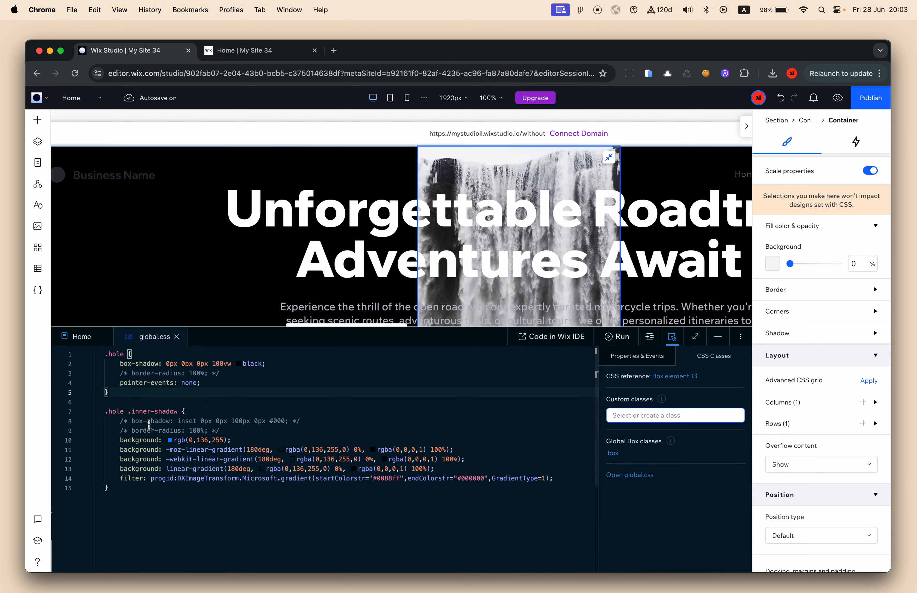
# In the .hole .inner-shadow rule, uncomment the inset box-shadow and comment out lines 10–14
pyautogui.doubleClick(112, 411)
pyautogui.click(136, 414)
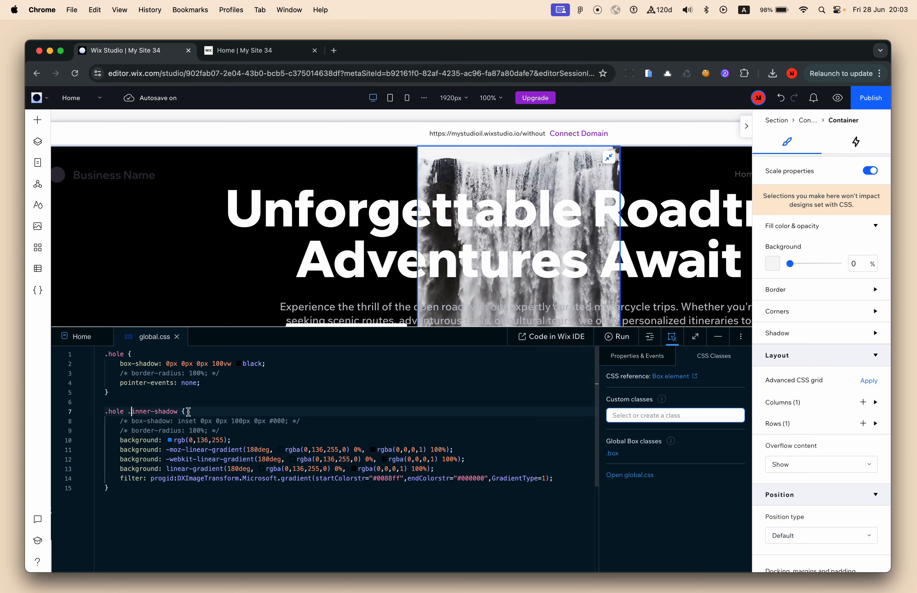
pyautogui.hotkey('alt', 'shift', 'Right')
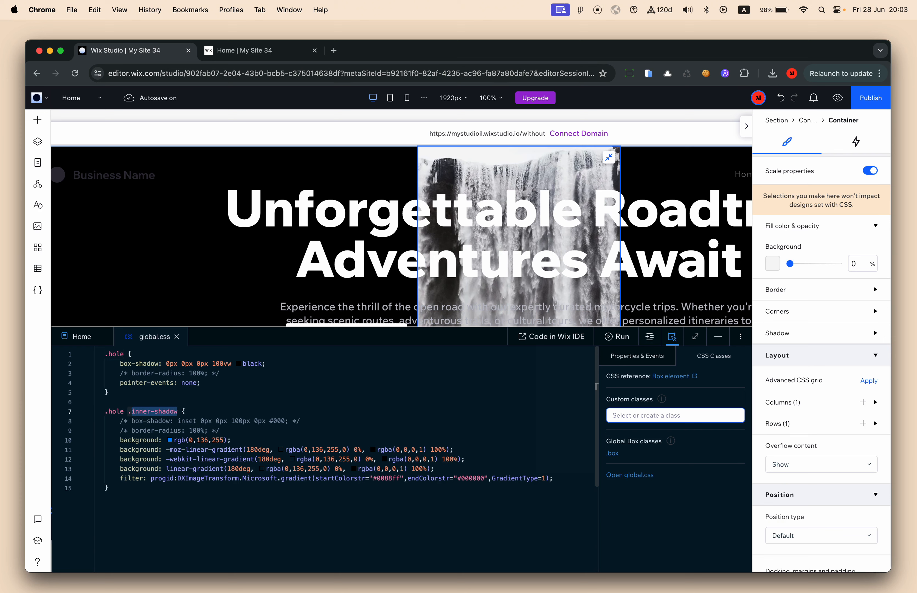
pyautogui.press('Left')
pyautogui.press('Left')
pyautogui.press('Left')
pyautogui.hotkey('shift', 'Right')
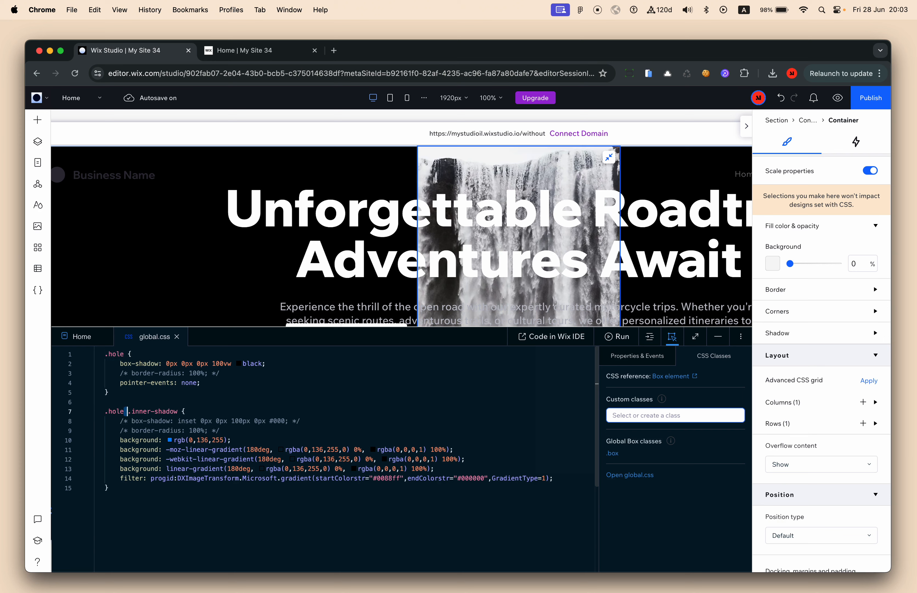
pyautogui.hotkey('alt', 'shift', 'Left')
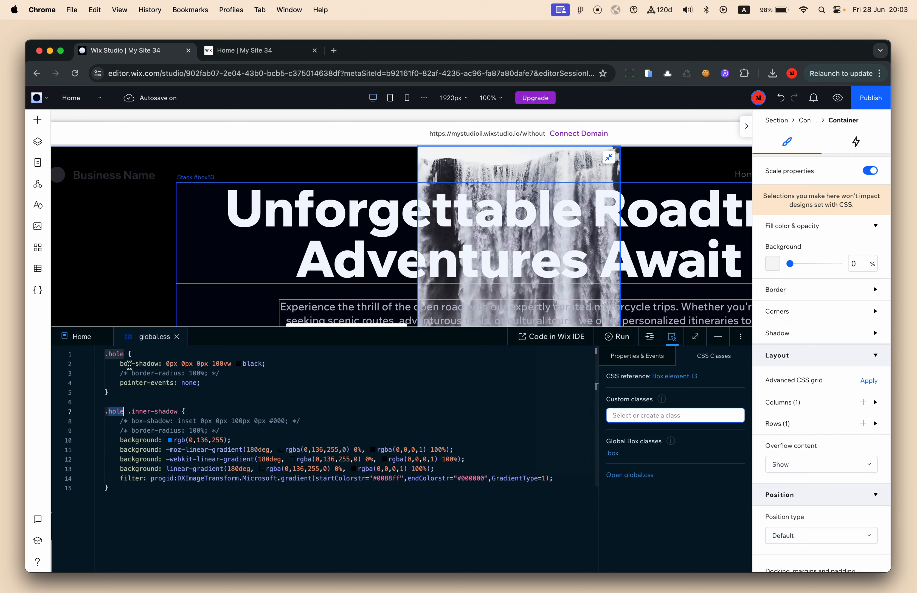
pyautogui.click(132, 412)
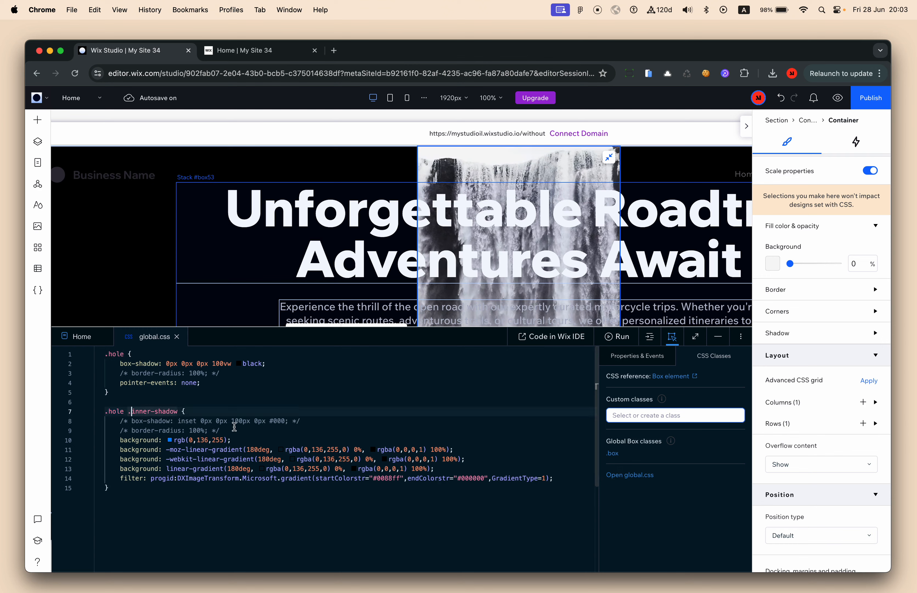
pyautogui.click(207, 421)
pyautogui.press('super+slash')
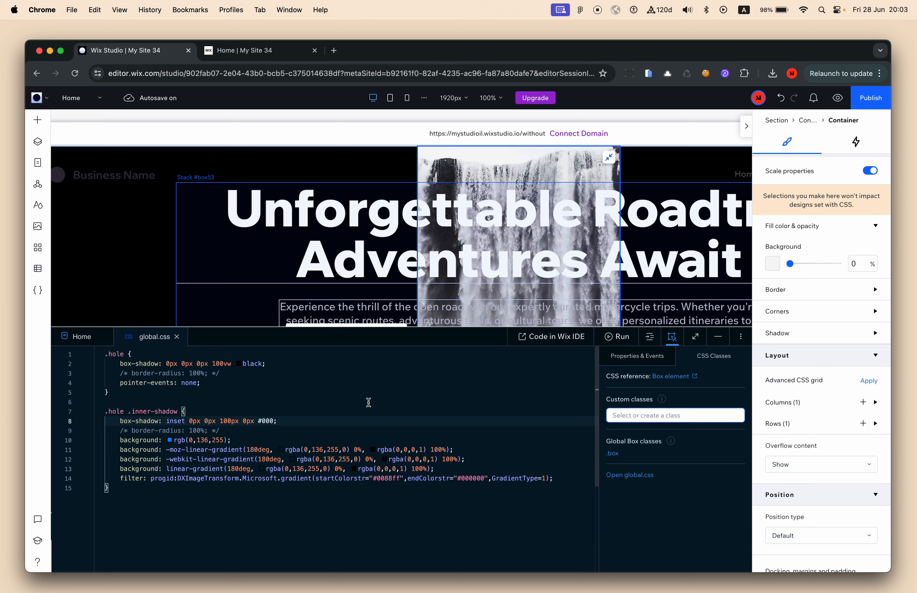
pyautogui.press('Down')
pyautogui.press('Down')
pyautogui.hotkey('shift', 'Down')
pyautogui.hotkey('shift', 'Down')
pyautogui.hotkey('shift', 'Down')
pyautogui.hotkey('shift', 'Down')
pyautogui.press('super+slash')
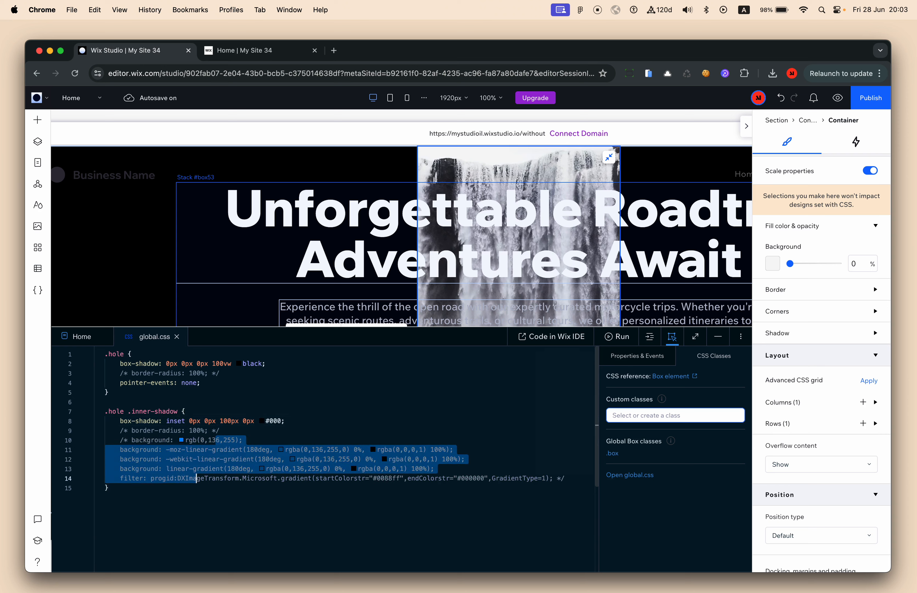
# Review the box-shadow declaration, shrink the code panel, and show the layer list
pyautogui.click(457, 416)
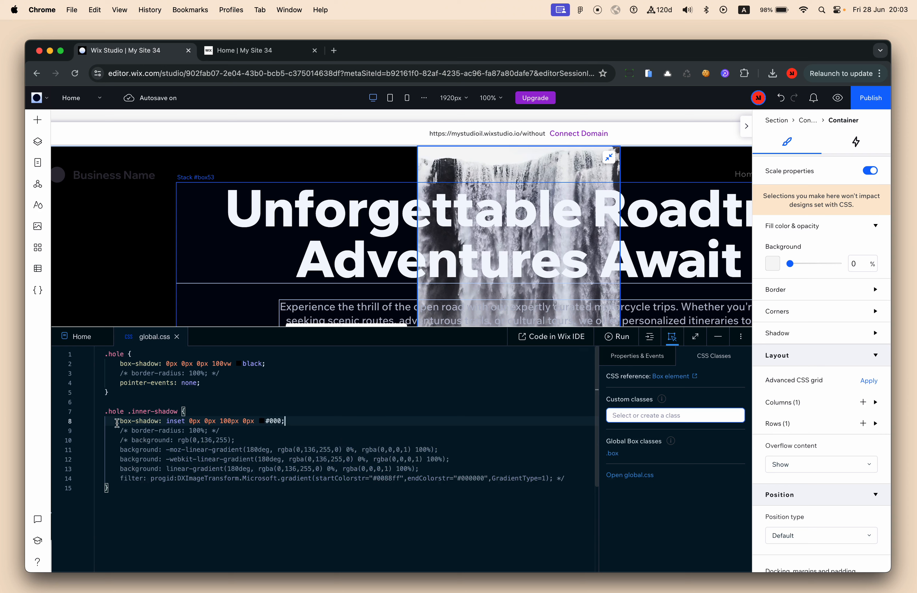
pyautogui.moveTo(118, 423); pyautogui.dragTo(156, 424)
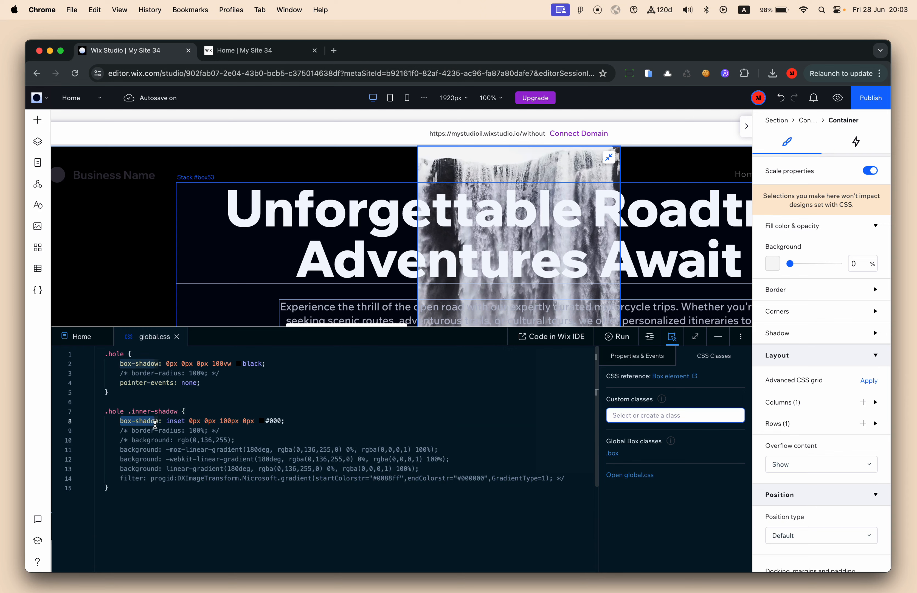
pyautogui.doubleClick(176, 423)
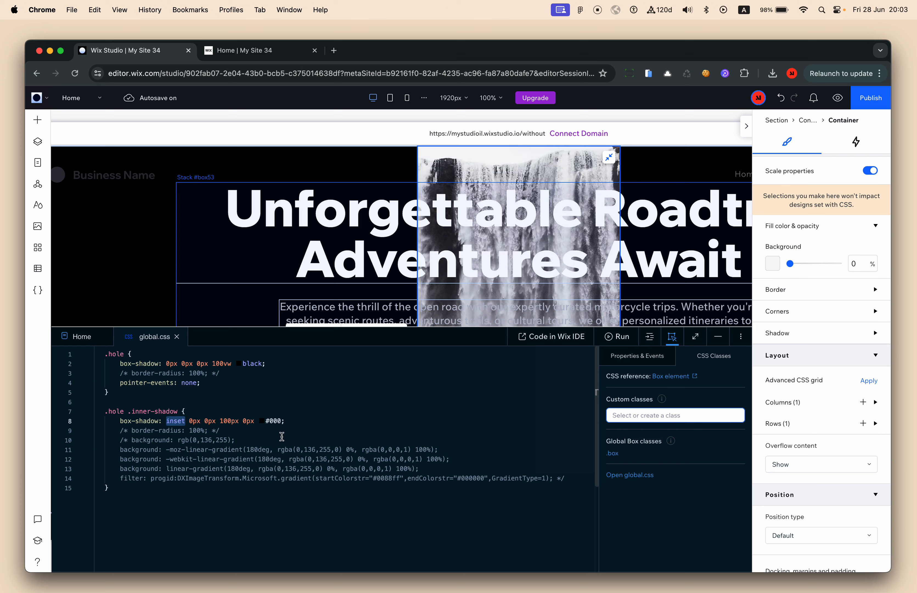
pyautogui.click(346, 486)
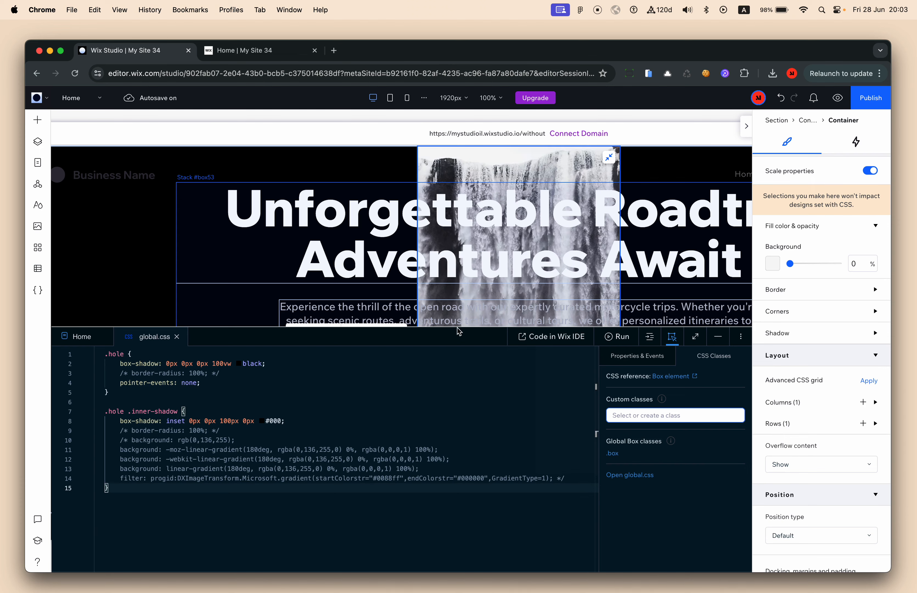
pyautogui.moveTo(458, 324); pyautogui.dragTo(463, 381)
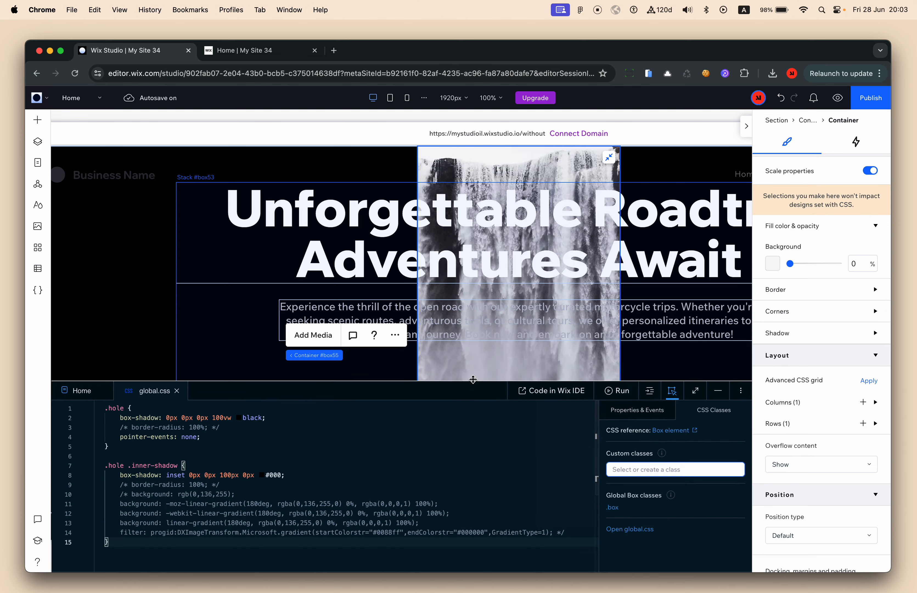
pyautogui.scroll(-5, 507, 279)
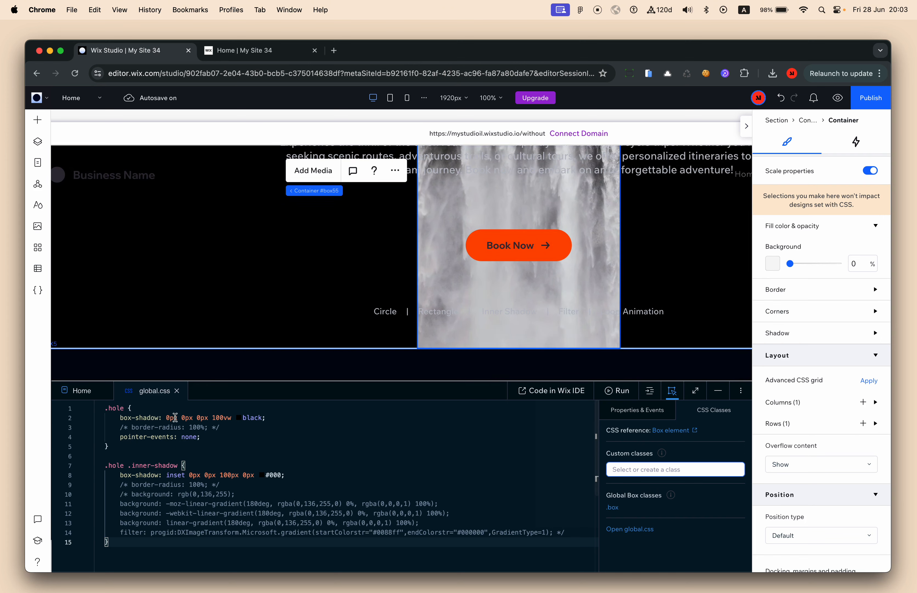
pyautogui.click(174, 465)
pyautogui.moveTo(177, 465); pyautogui.dragTo(132, 465)
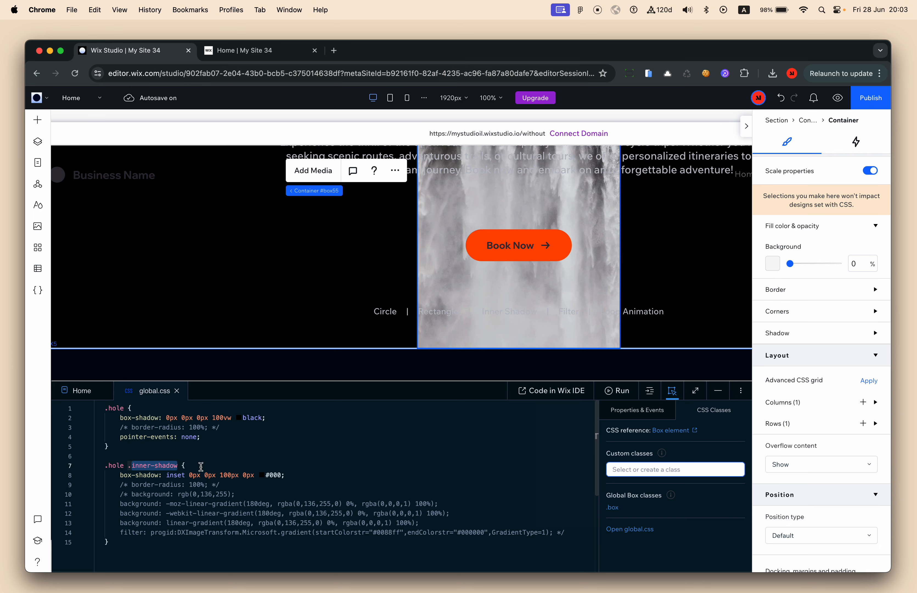
pyautogui.click(38, 141)
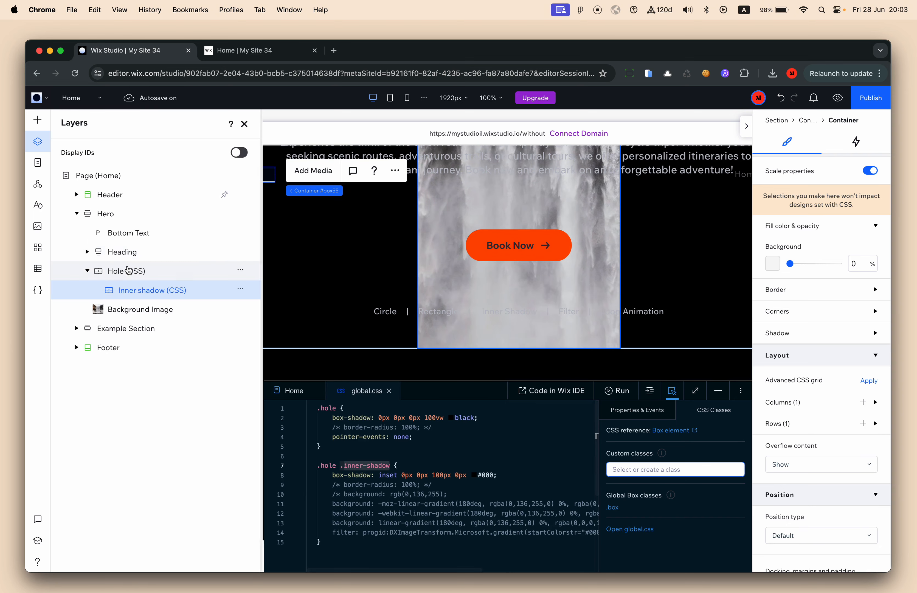
# Apply the inner-shadow custom class to the Inner shadow container
pyautogui.click(249, 125)
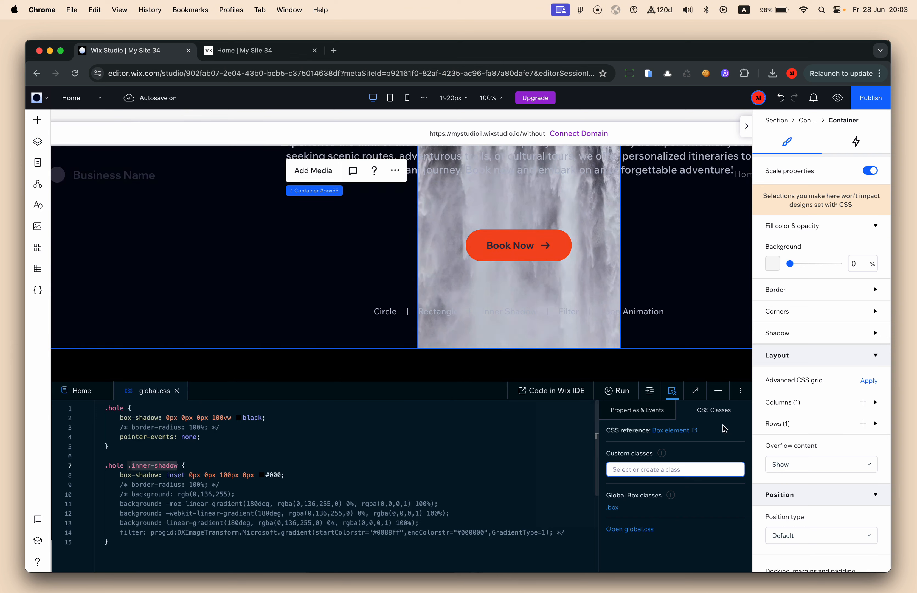
pyautogui.click(651, 469)
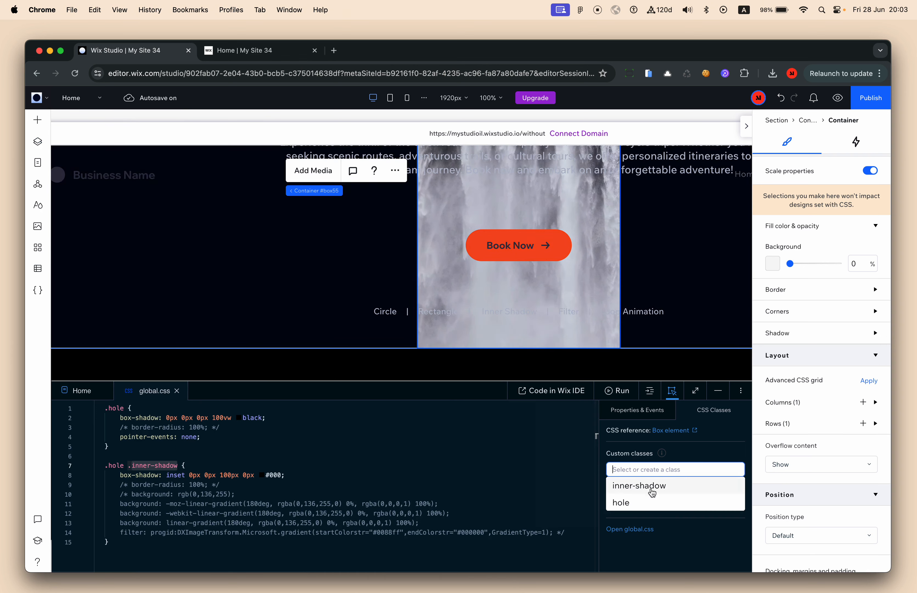
pyautogui.click(640, 485)
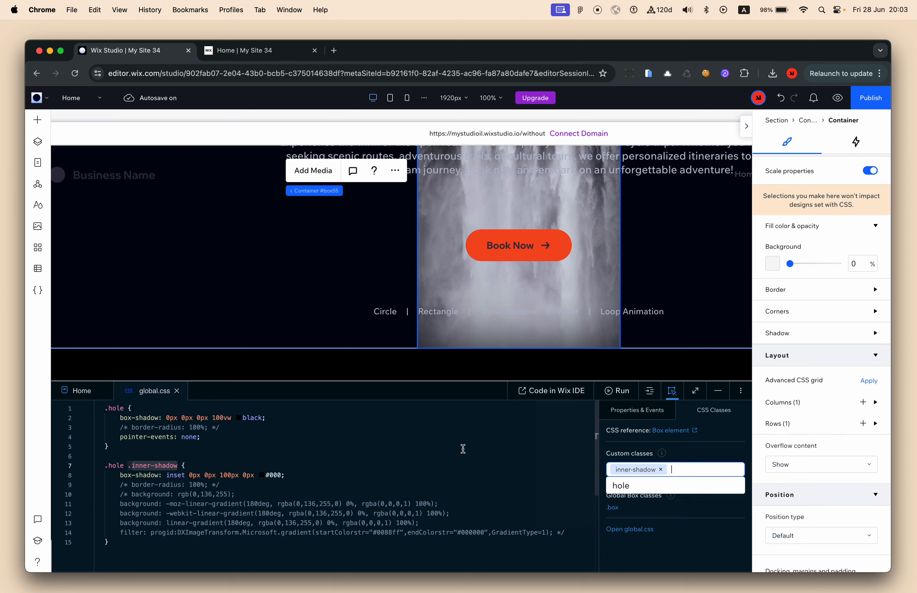
pyautogui.scroll(3, 705, 298)
pyautogui.scroll(-3, 705, 298)
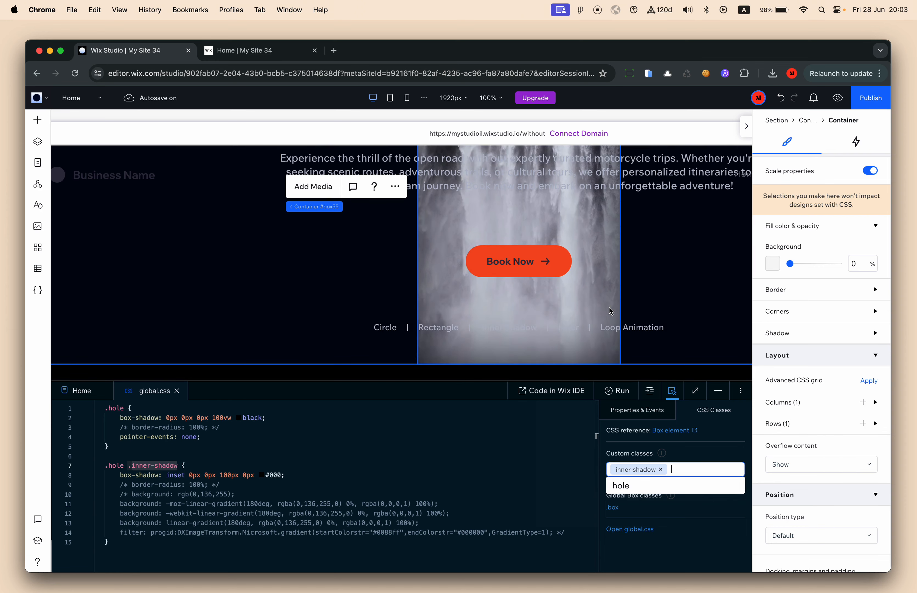
pyautogui.click(284, 476)
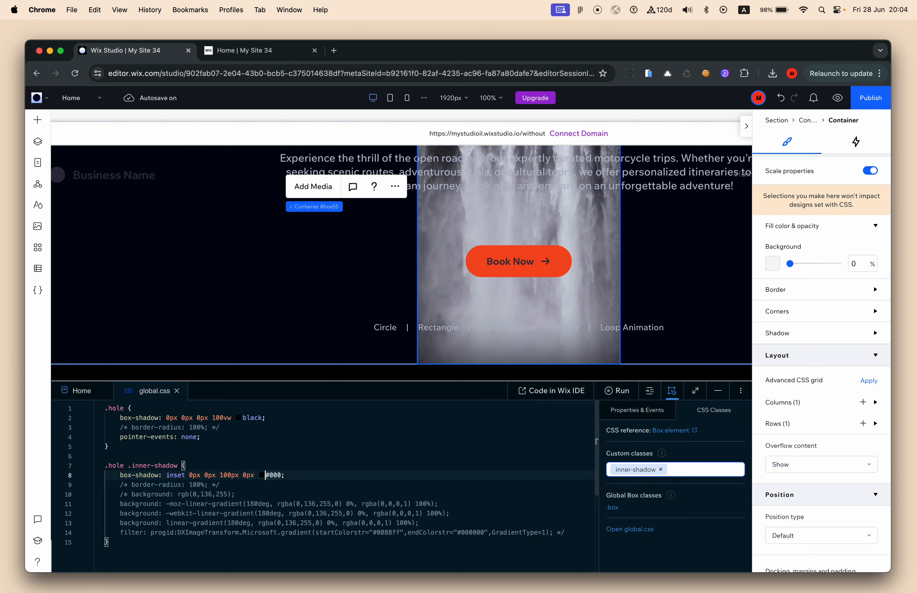
# Try red as the box-shadow colour, then revert it to #000
pyautogui.moveTo(265, 475); pyautogui.dragTo(282, 475)
pyautogui.write('red')
pyautogui.click(357, 463)
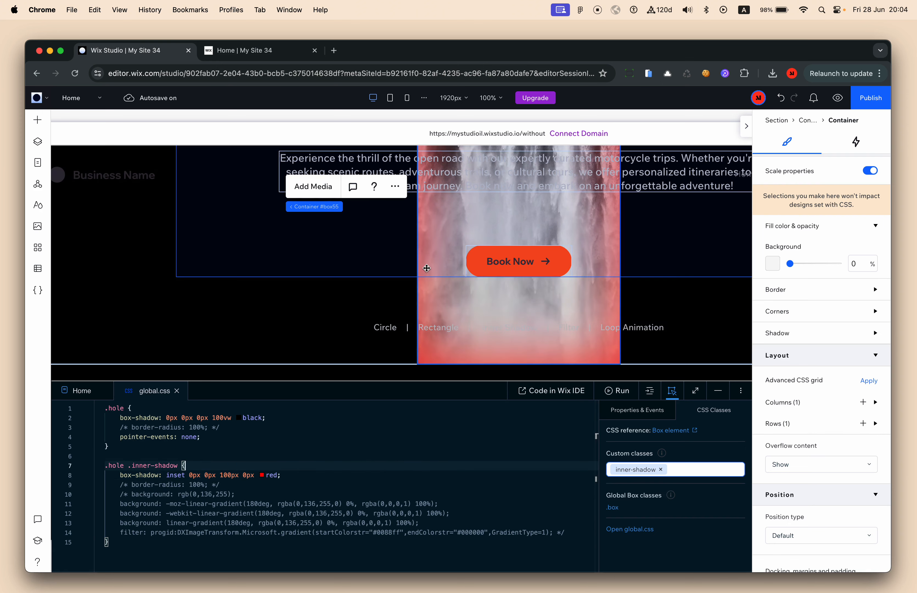
pyautogui.scroll(2, 614, 343)
pyautogui.scroll(-2, 614, 343)
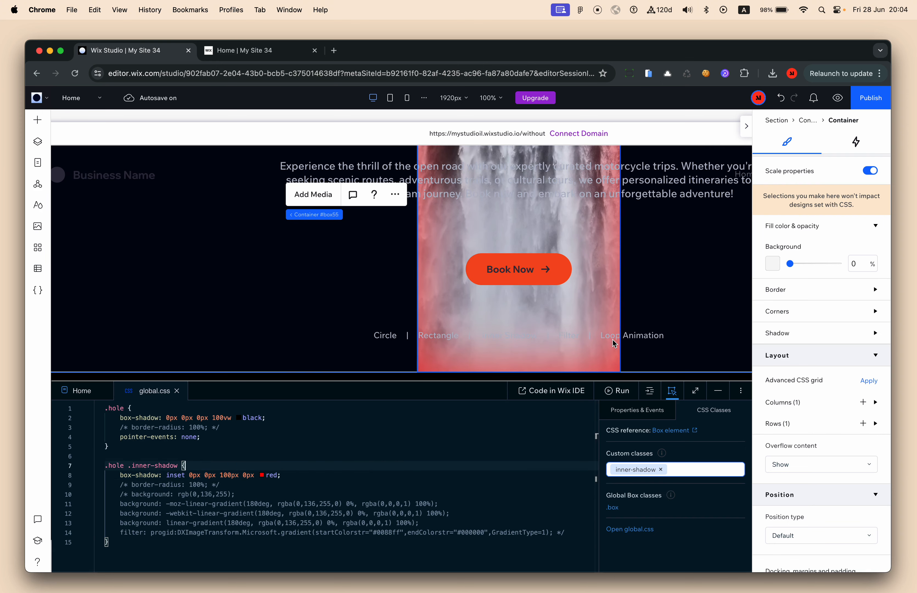
pyautogui.click(251, 475)
pyautogui.press('super+z')
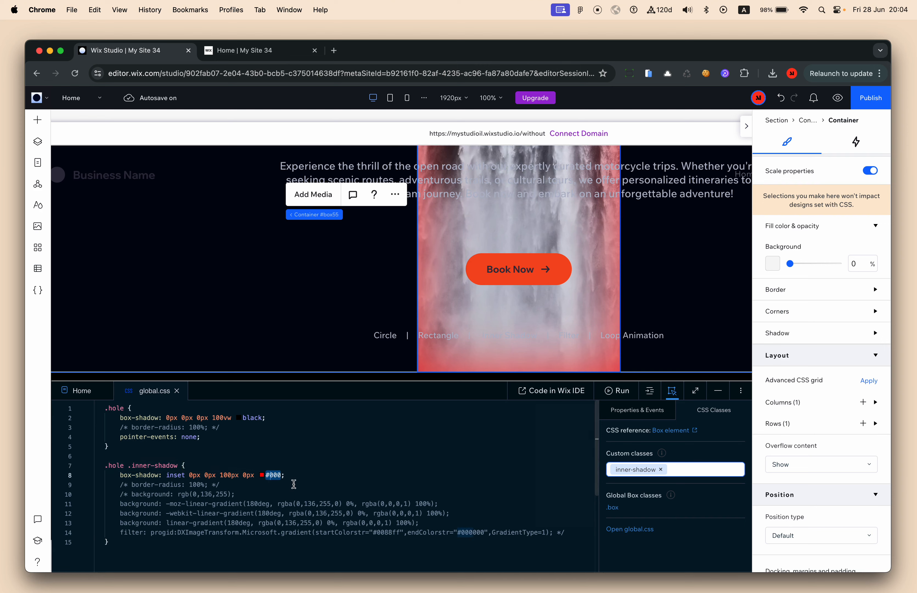
pyautogui.click(303, 479)
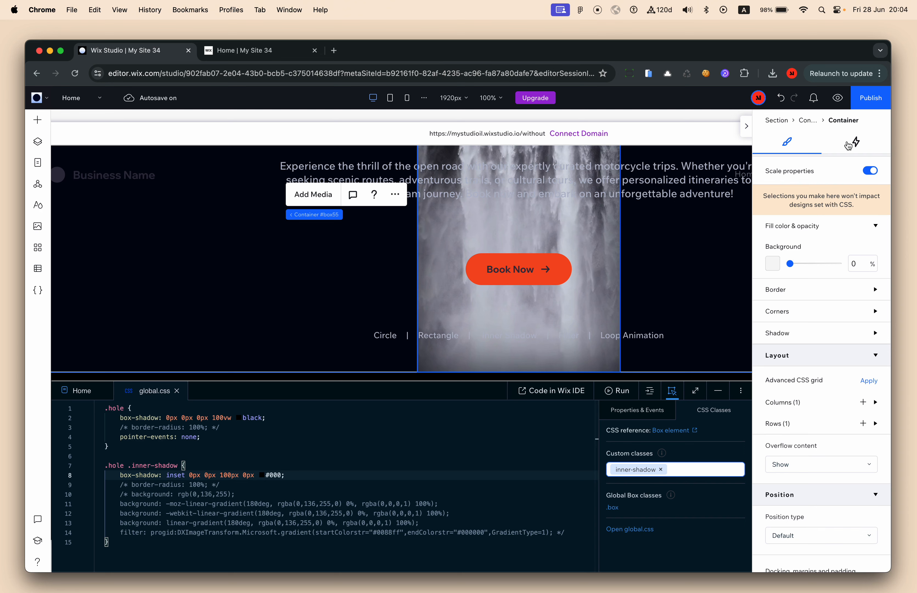
# Publish, reload the live Home page to test the strip, and open the developer console
pyautogui.click(875, 101)
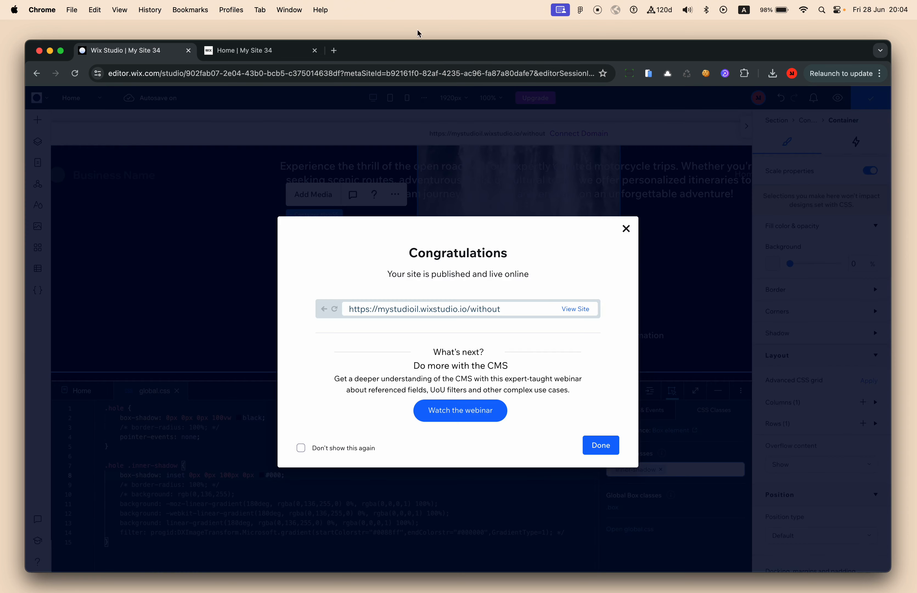
pyautogui.click(256, 51)
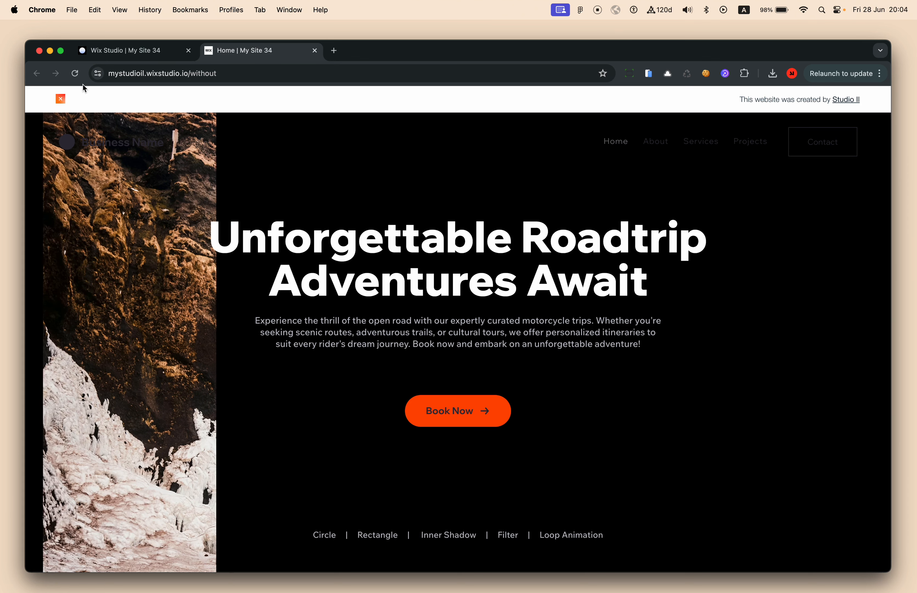
pyautogui.click(75, 80)
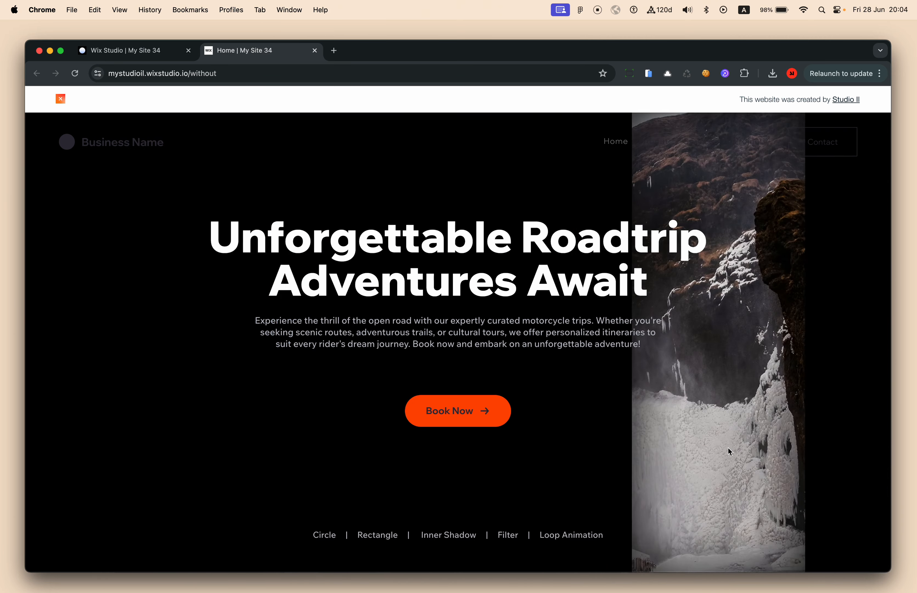
pyautogui.scroll(5, 728, 448)
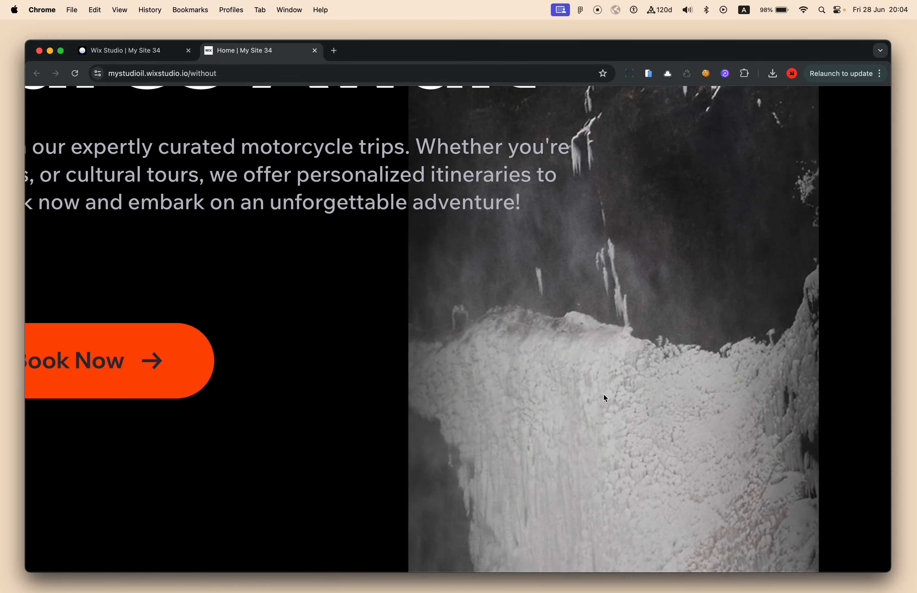
pyautogui.scroll(-5, 614, 386)
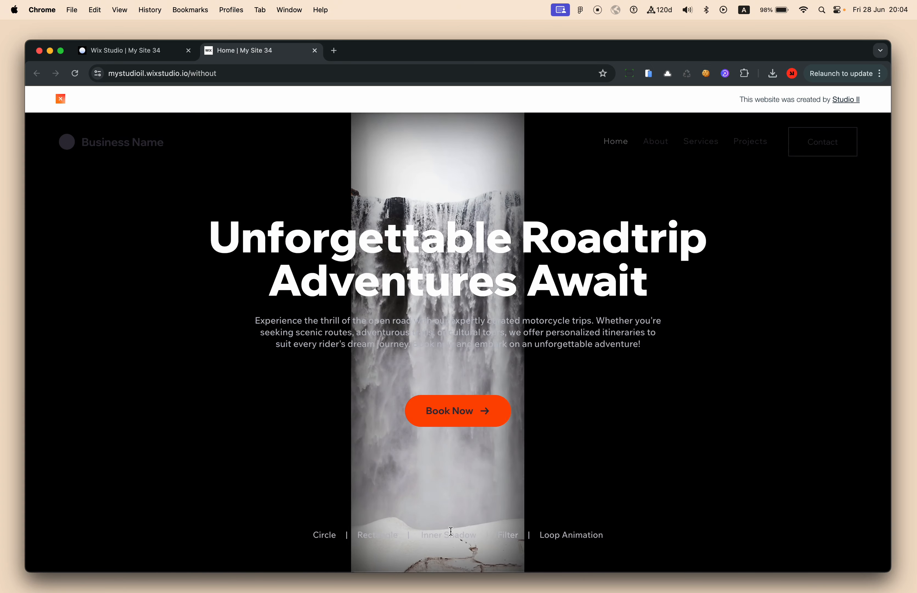
pyautogui.doubleClick(508, 534)
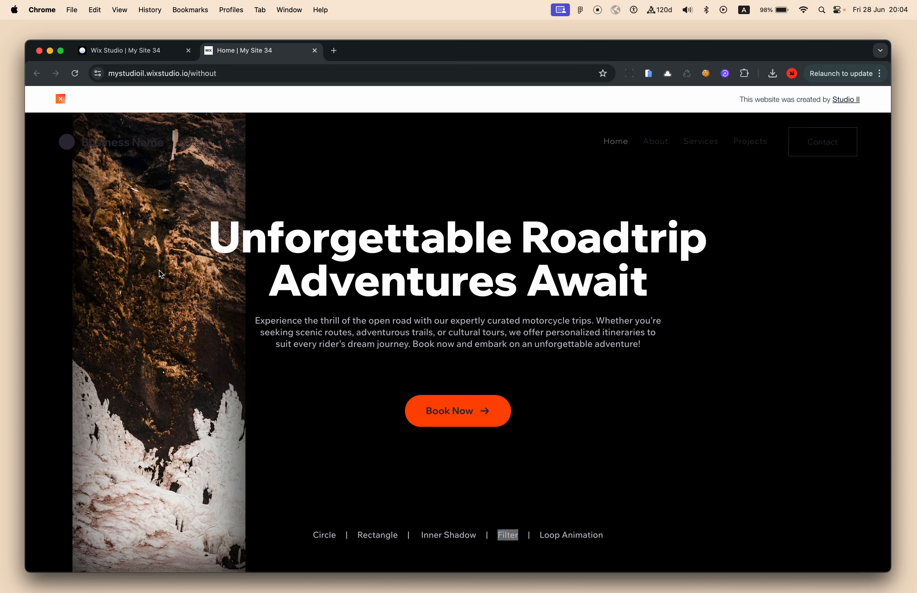
pyautogui.press('super+alt+j')
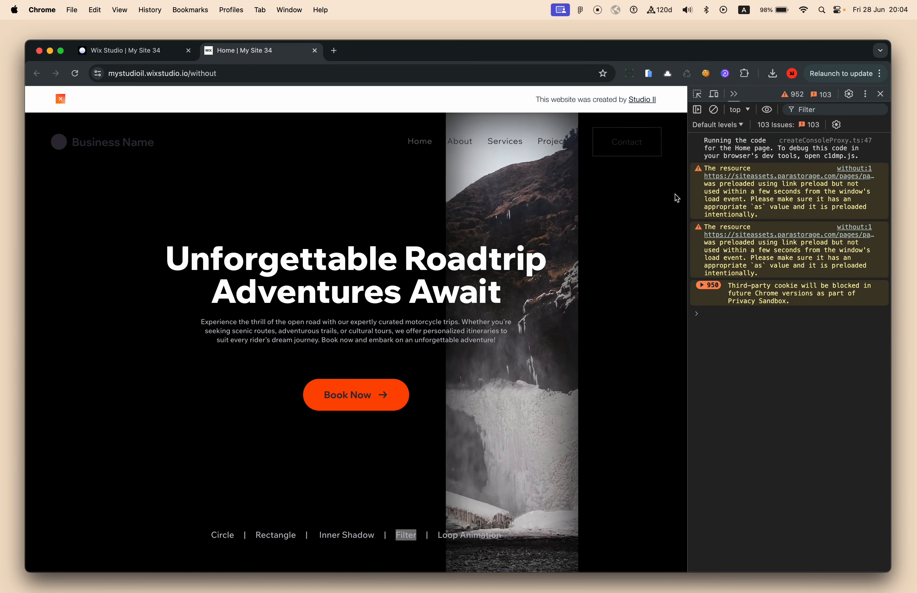
# Inspect the live page and select the hole element div#comp-lxyxh39m in Elements
pyautogui.click(697, 93)
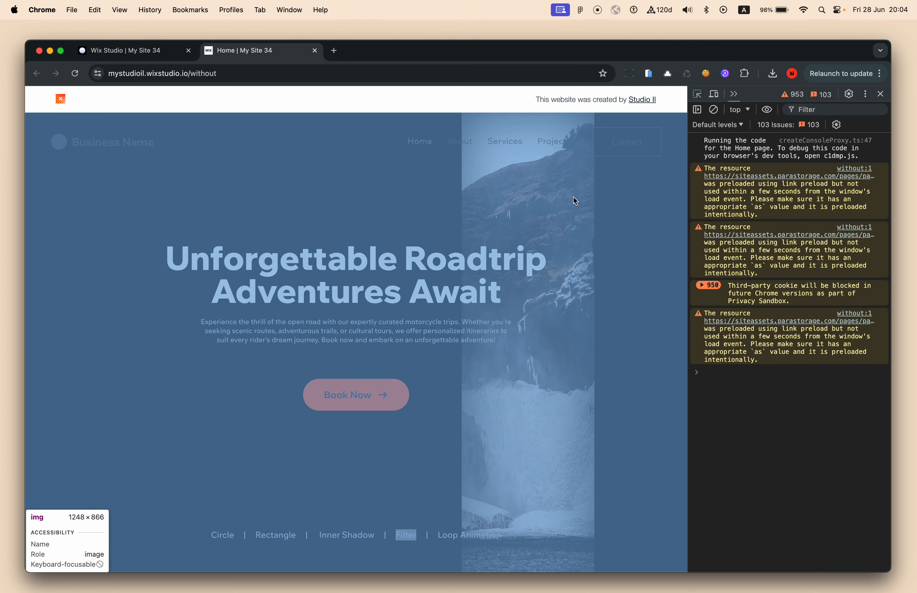
pyautogui.click(573, 197)
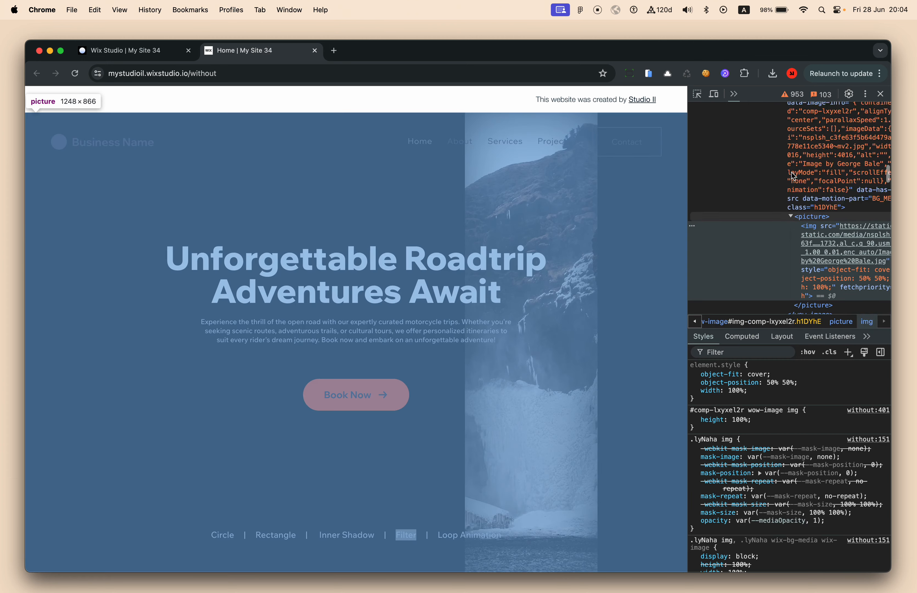
pyautogui.scroll(2, 793, 176)
pyautogui.click(785, 175)
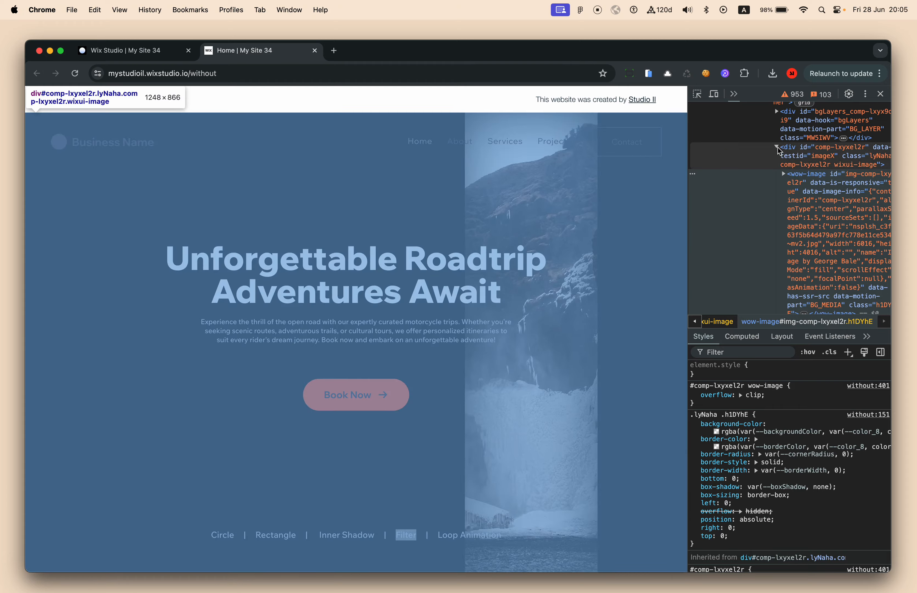
pyautogui.click(778, 147)
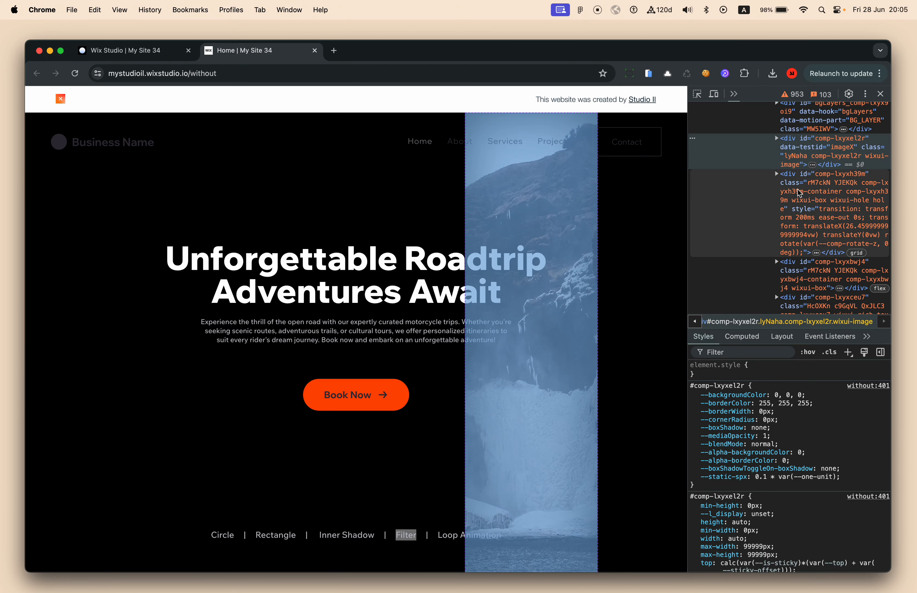
pyautogui.click(796, 183)
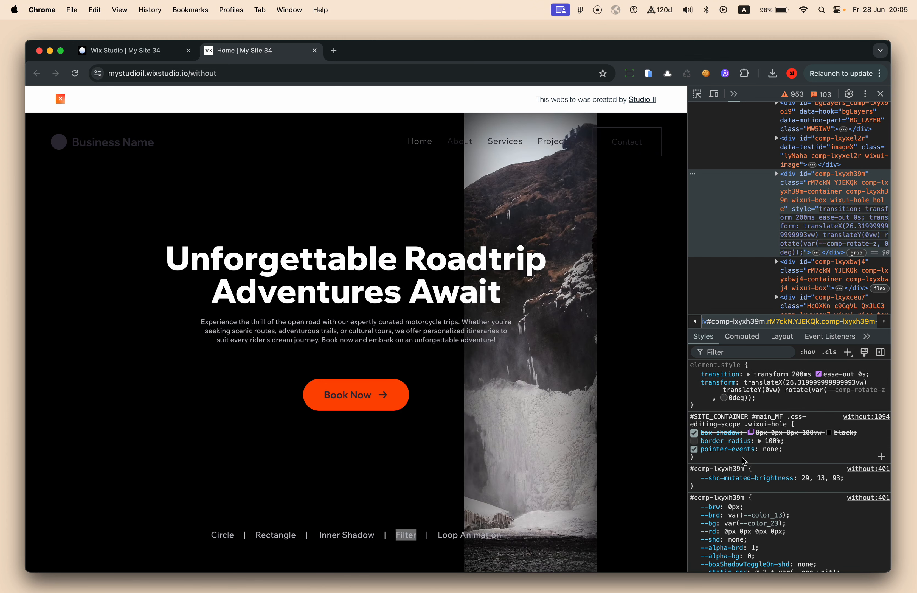
# Add backdrop-filter: invert(1) to the .wixui-hole rule
pyautogui.click(790, 458)
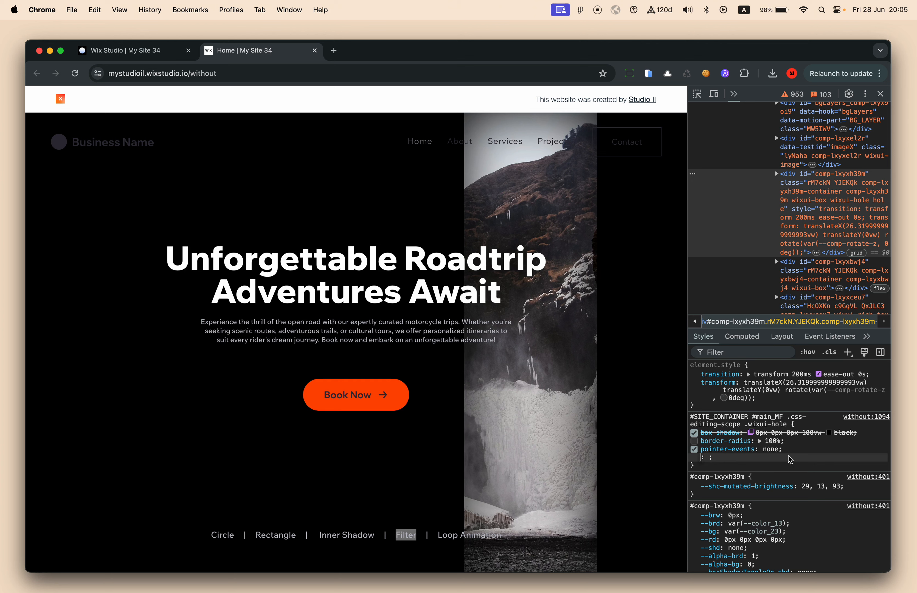
pyautogui.write('fil')
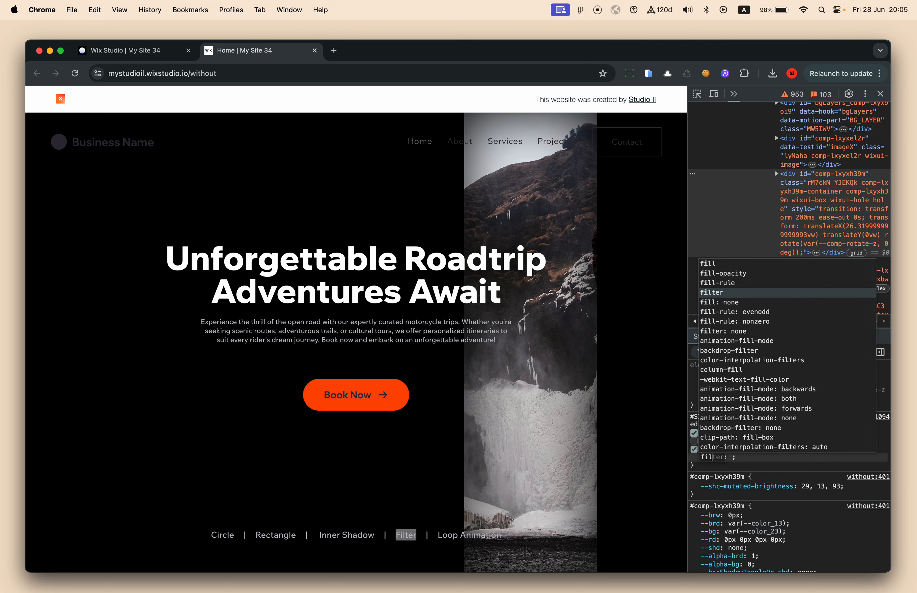
pyautogui.press('BackSpace')
pyautogui.press('BackSpace')
pyautogui.press('BackSpace')
pyautogui.write('ba')
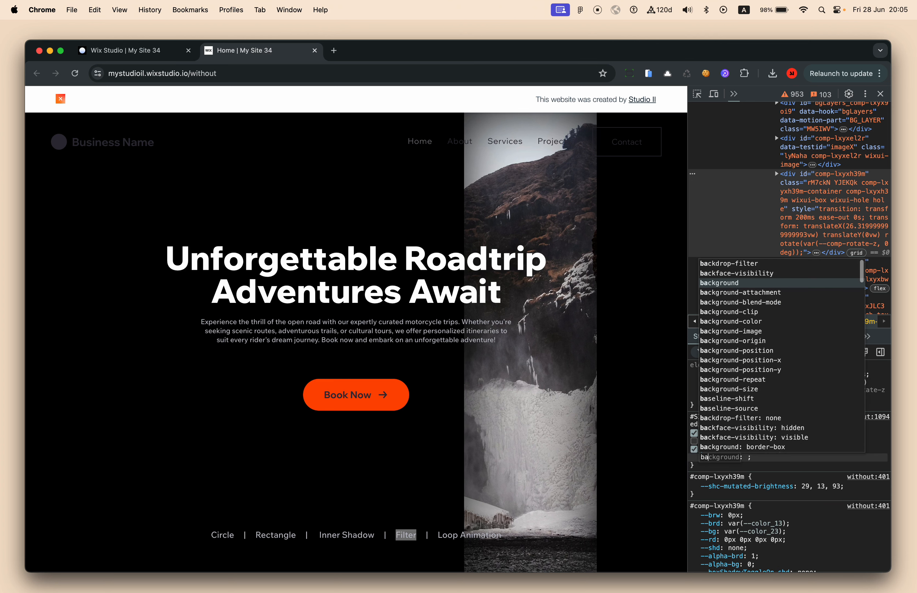
pyautogui.press('Up')
pyautogui.press('Up')
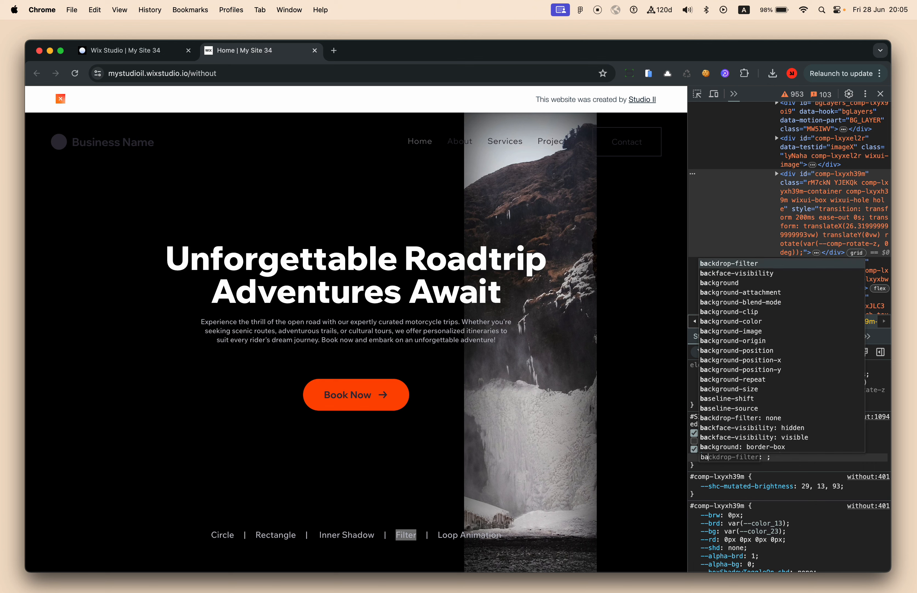
pyautogui.press('Tab')
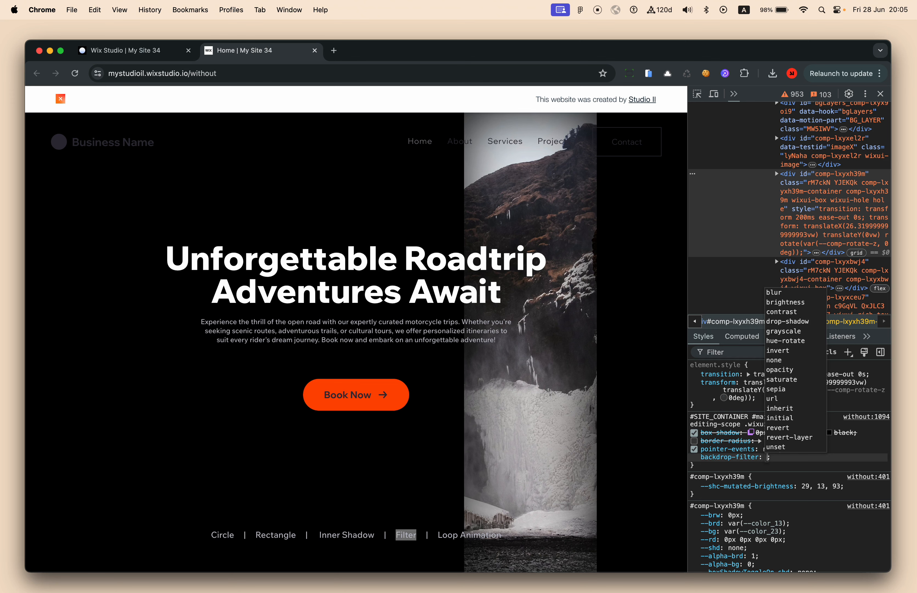
pyautogui.press('Down')
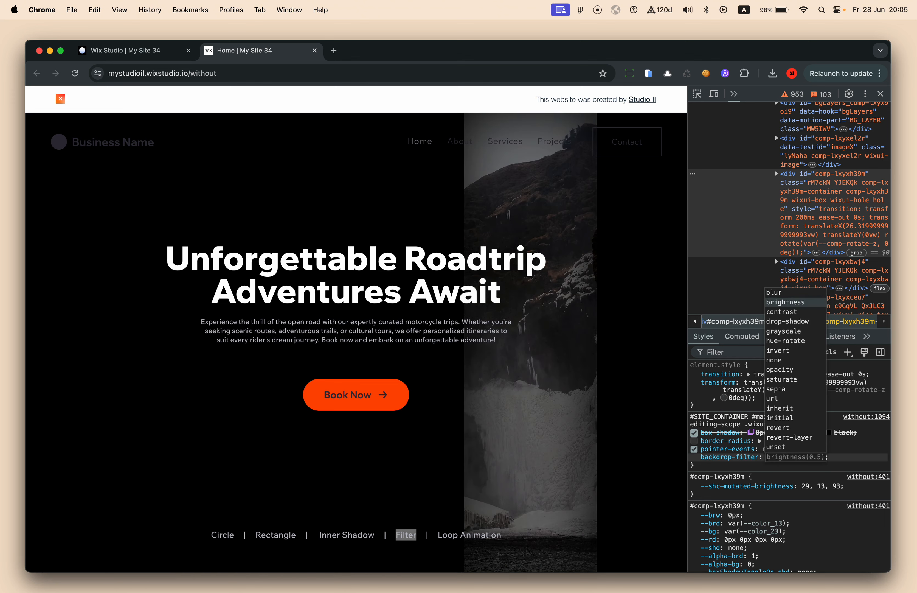
pyautogui.press('Down')
pyautogui.press('Down')
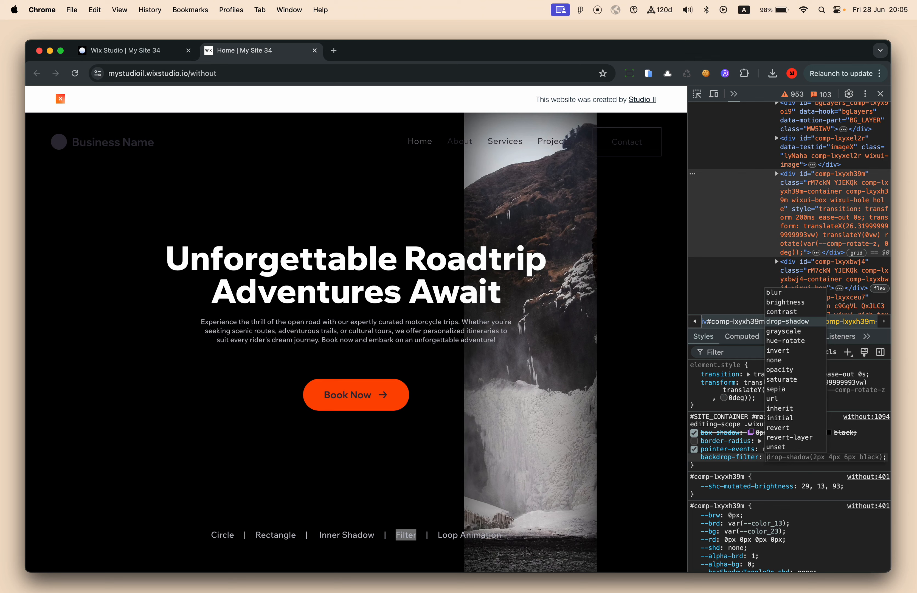
pyautogui.press('Down')
pyautogui.press('Down')
pyautogui.press('Down')
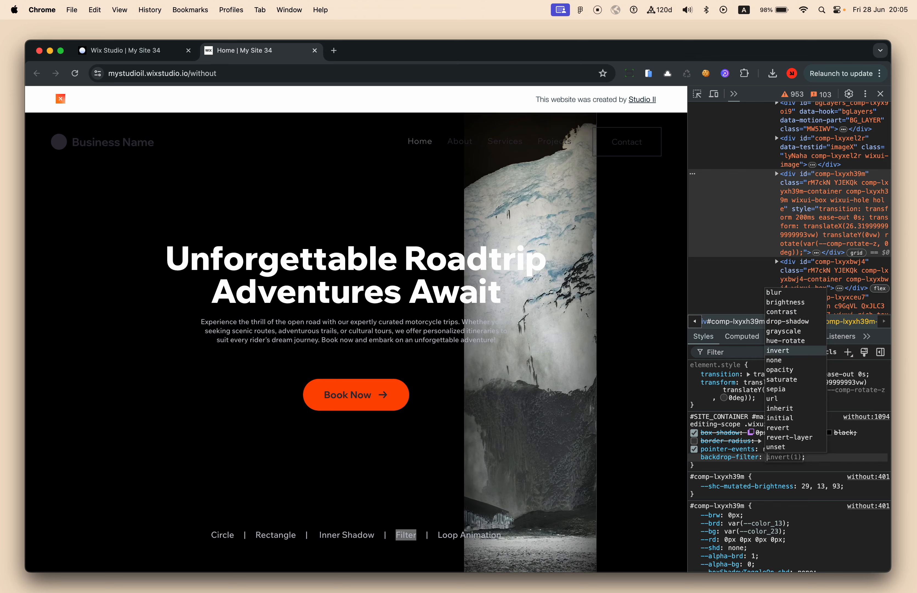
pyautogui.press('Return')
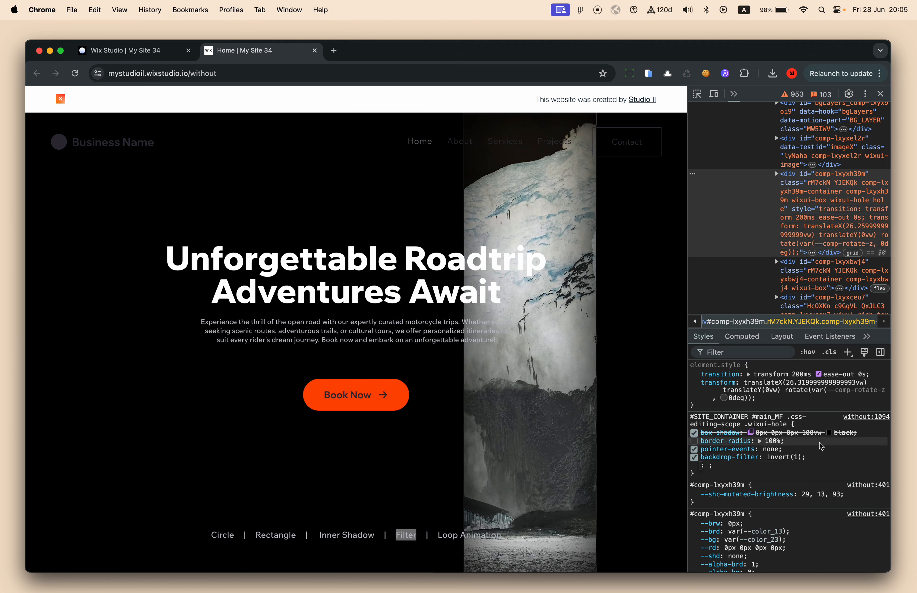
pyautogui.click(830, 433)
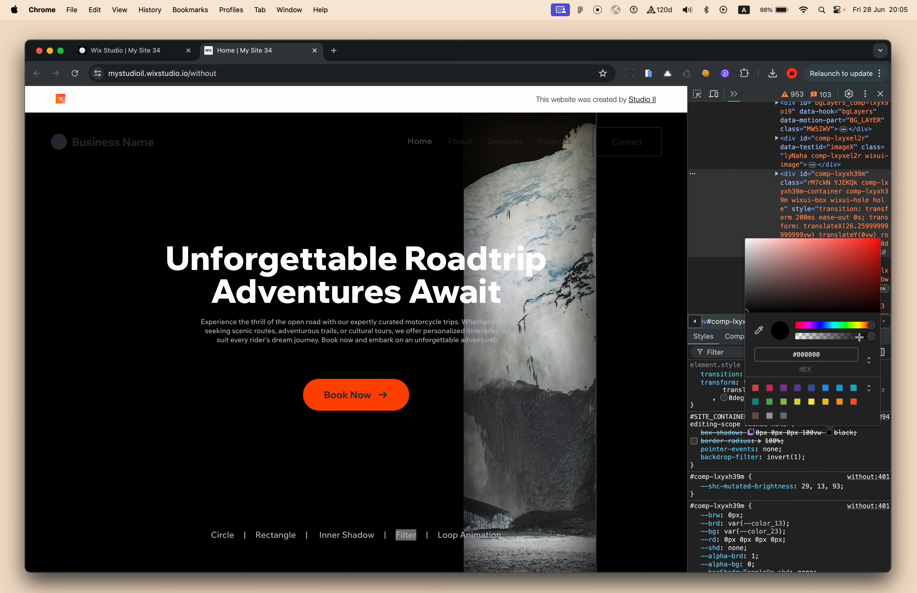
# Lower the hole's box-shadow colour to #0000003d and clear the backdrop-filter value
pyautogui.moveTo(868, 339); pyautogui.dragTo(815, 349)
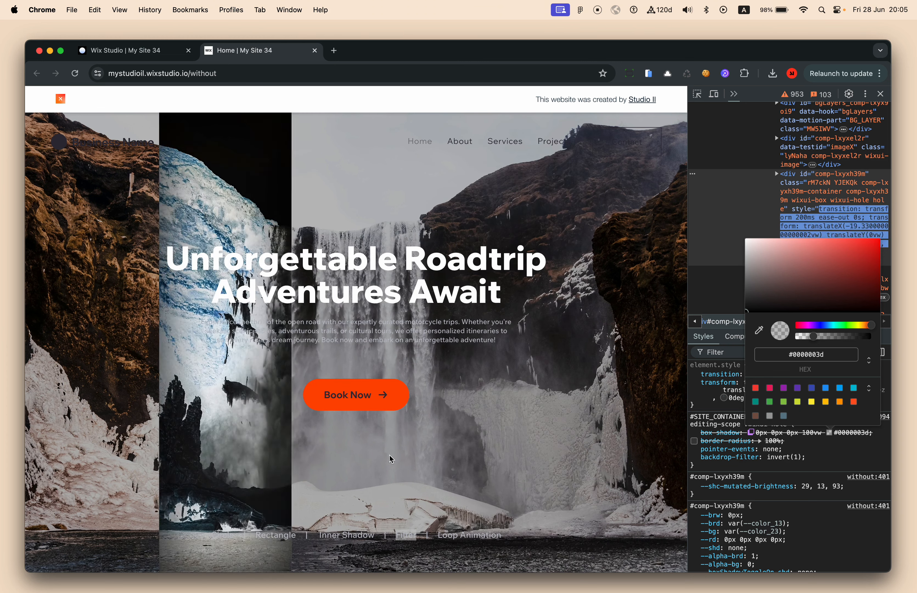
pyautogui.click(825, 462)
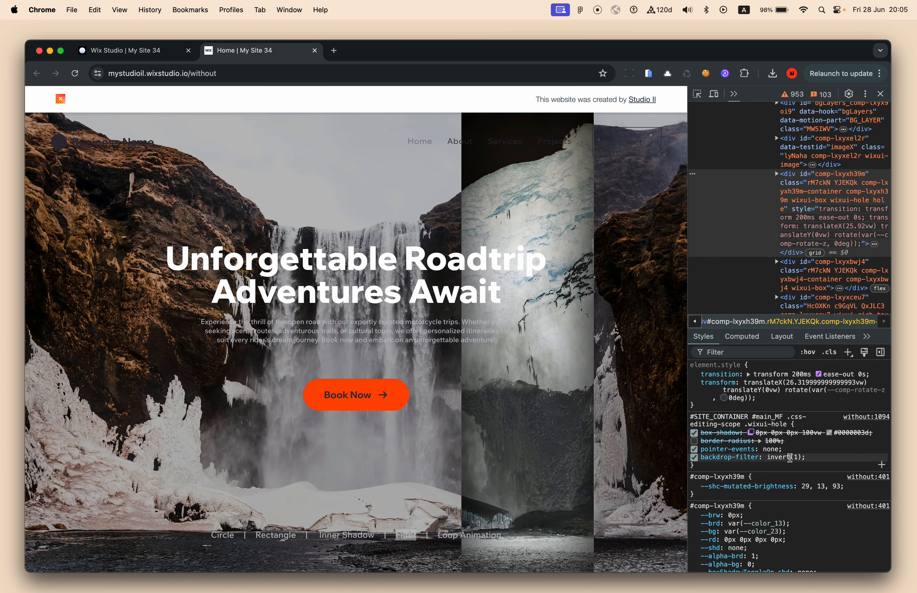
pyautogui.press('BackSpace')
pyautogui.press('Down')
pyautogui.press('Down')
pyautogui.press('Down')
pyautogui.press('Down')
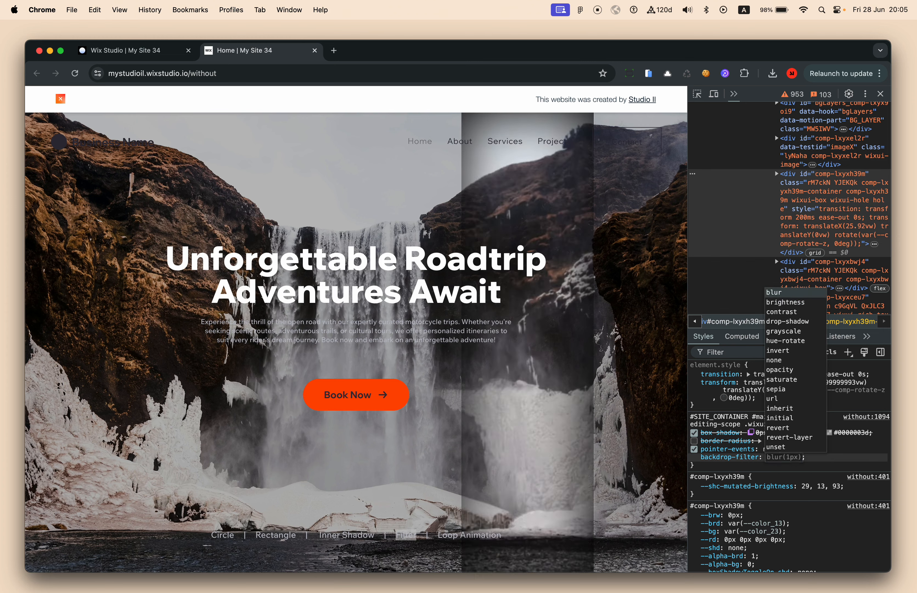
# Preview hue-rotate, opacity, sepia and saturate, then set the backdrop filter to grayscale(1)
pyautogui.press('Down')
pyautogui.press('Down')
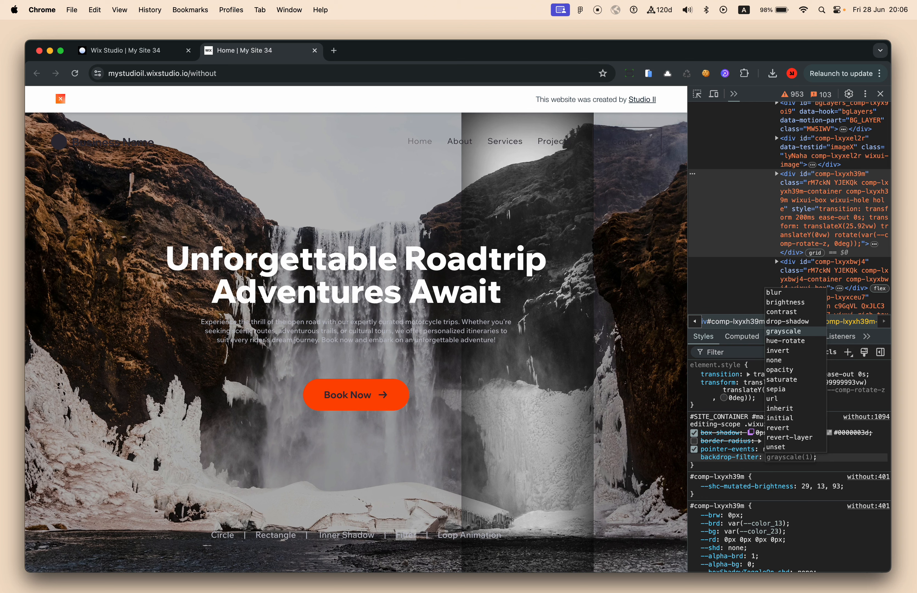
pyautogui.press('Down')
pyautogui.press('Down')
pyautogui.press('Down')
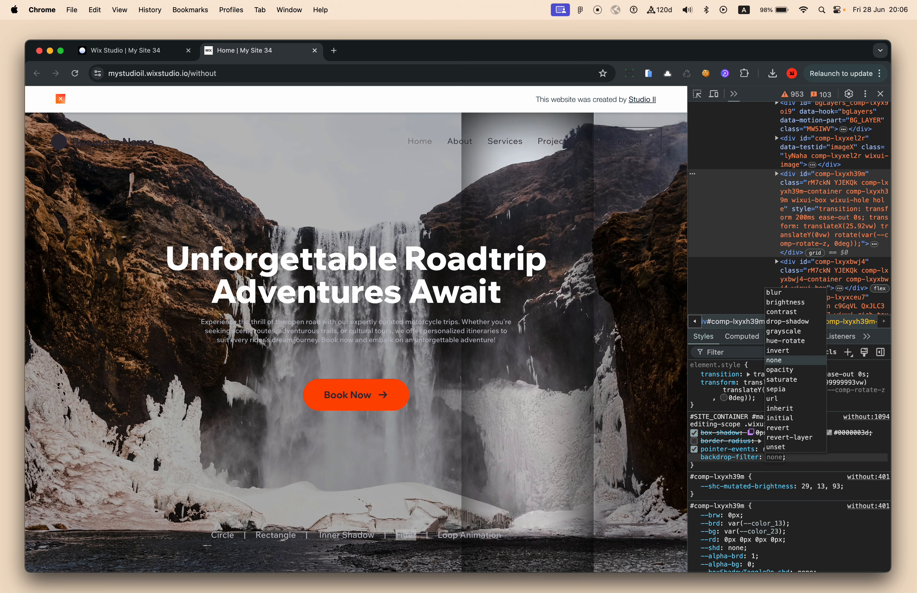
pyautogui.press('Down')
pyautogui.press('Down')
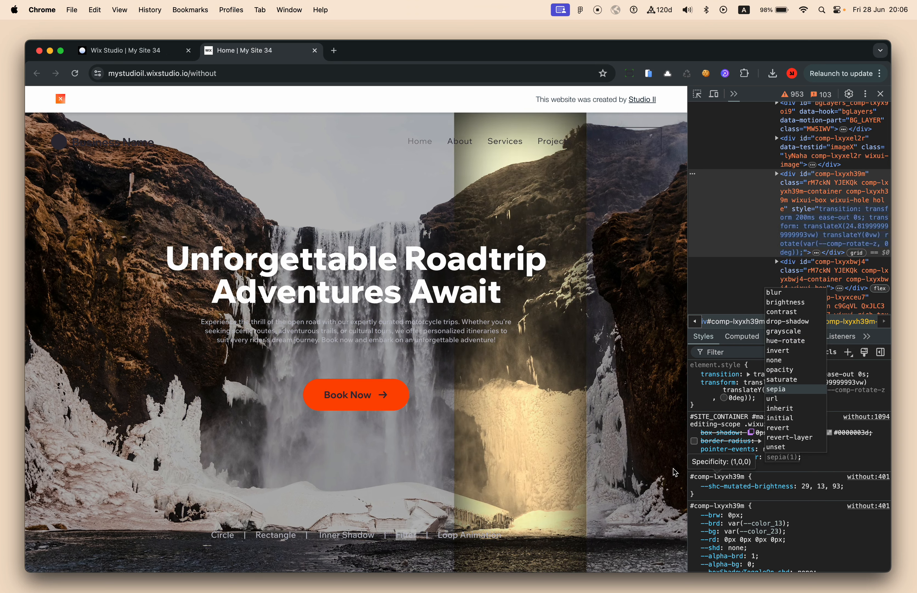
pyautogui.press('Up')
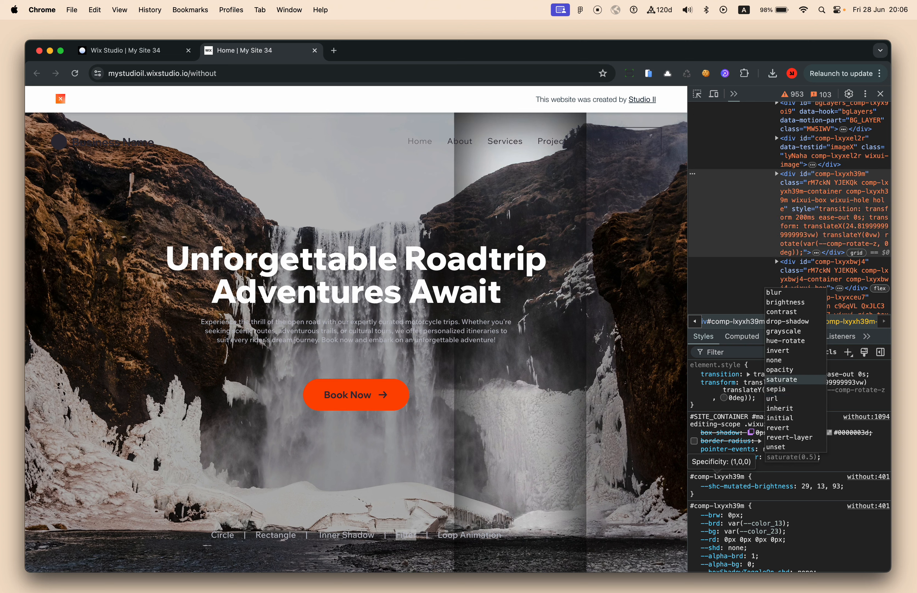
pyautogui.press('Up')
pyautogui.press('Up')
pyautogui.press('Up')
pyautogui.press('Up')
pyautogui.press('Up')
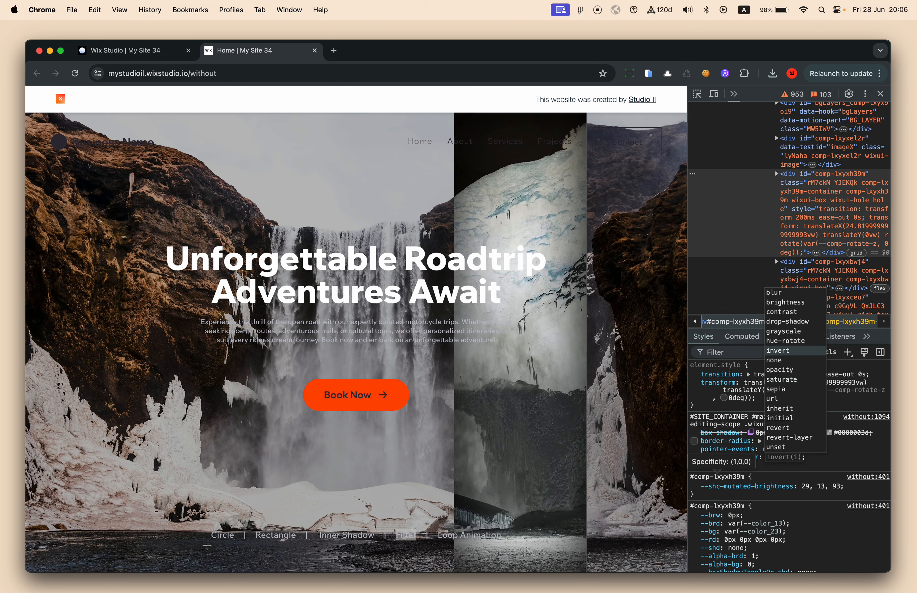
pyautogui.press('Return')
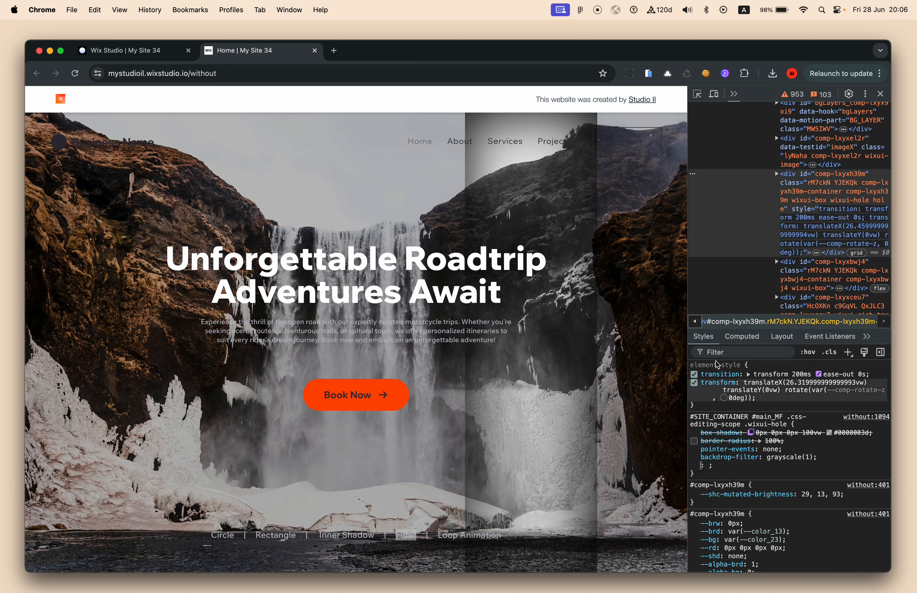
# Disable the box-shadow on the inner-shadow element comp-lxyxyb2y and close DevTools
pyautogui.click(778, 175)
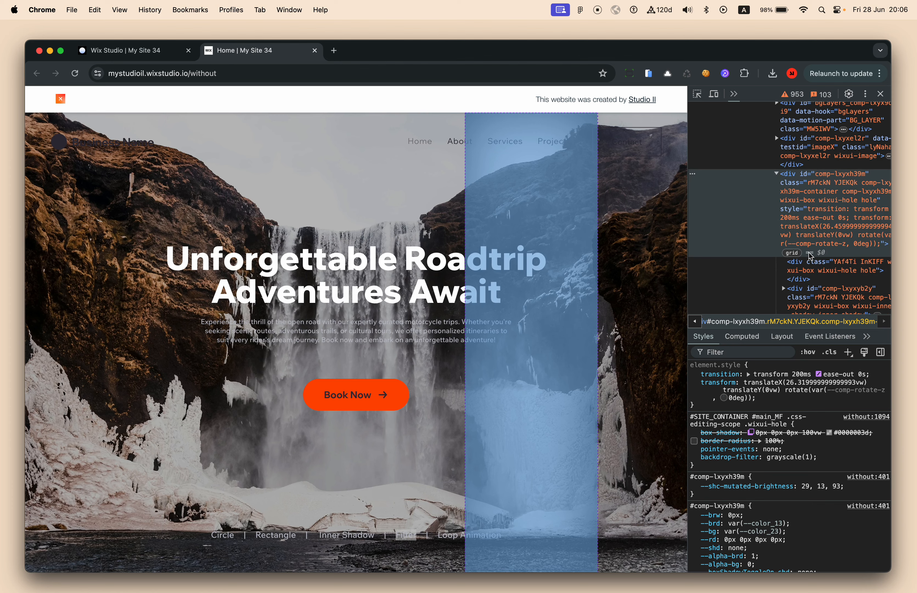
pyautogui.click(813, 275)
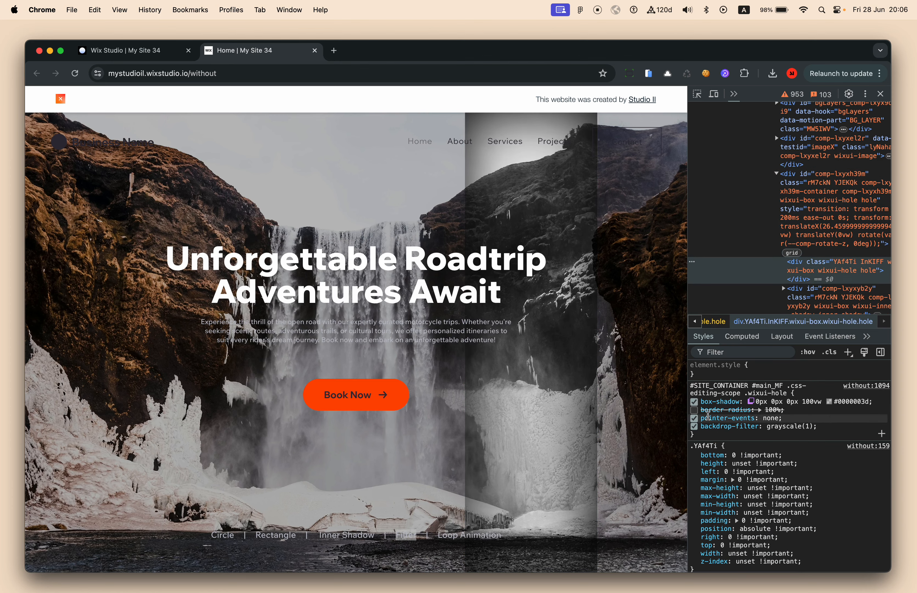
pyautogui.click(799, 292)
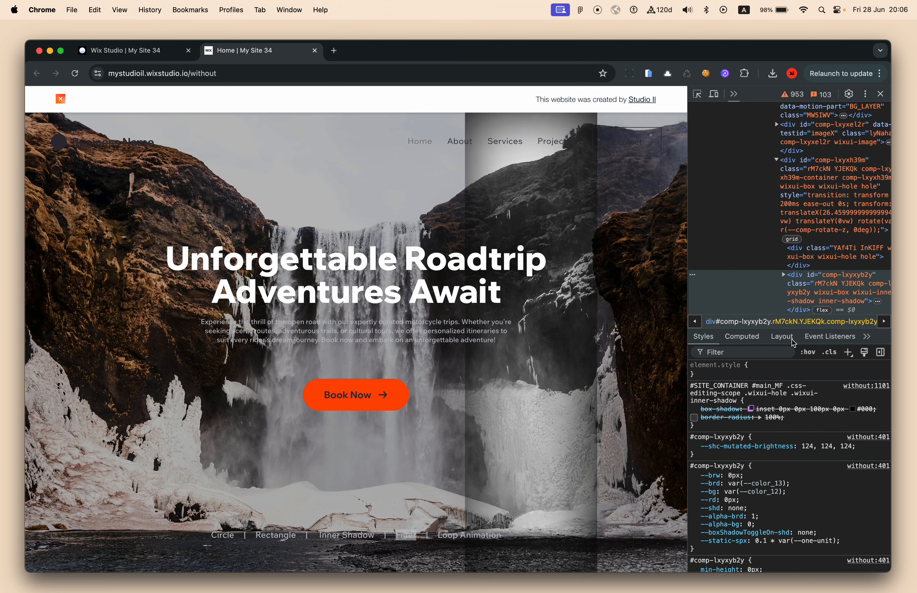
pyautogui.click(695, 409)
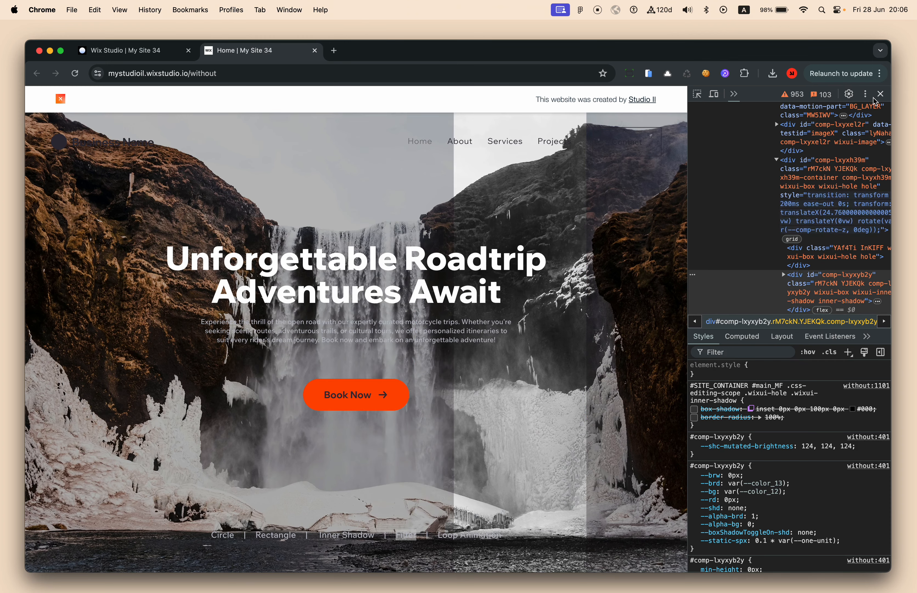
pyautogui.click(881, 94)
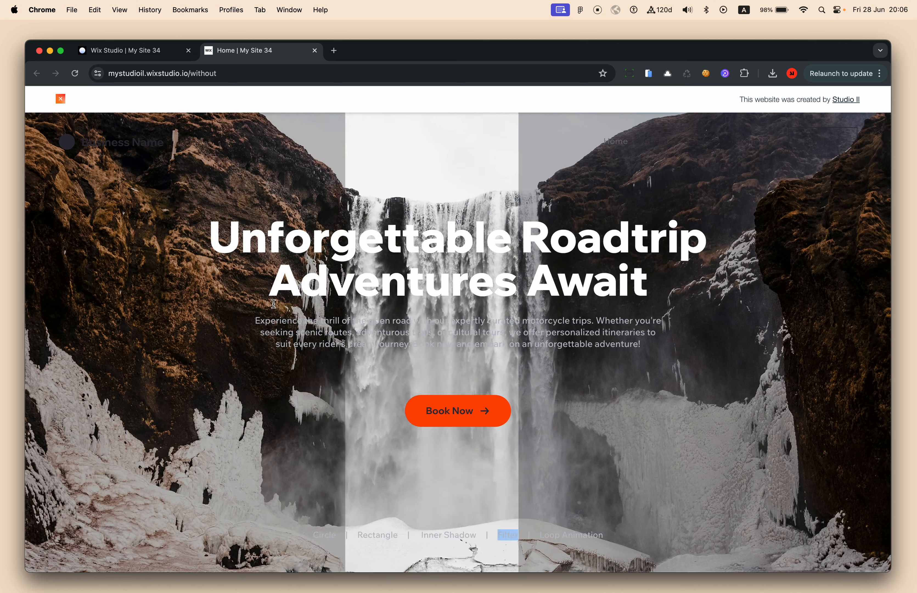
# Highlight the Loop Animation effect labels on the live page, then return to the editor
pyautogui.click(494, 466)
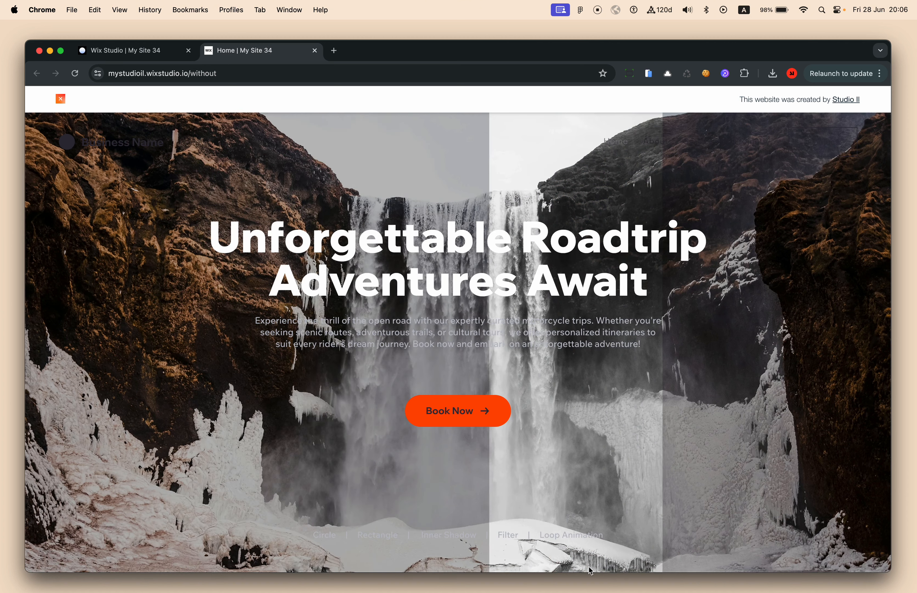
pyautogui.tripleClick(568, 539)
pyautogui.click(542, 537)
pyautogui.moveTo(542, 536); pyautogui.dragTo(603, 535)
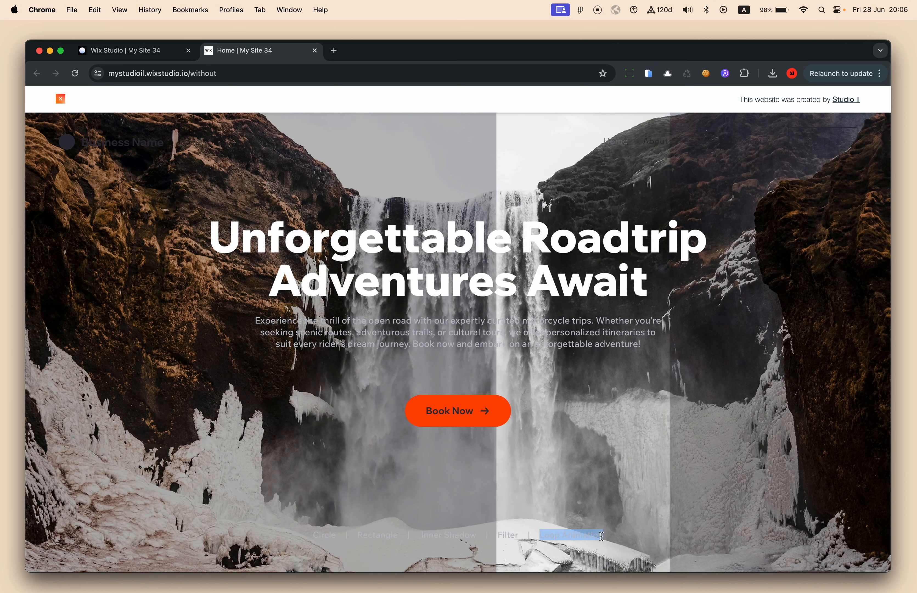
pyautogui.click(165, 58)
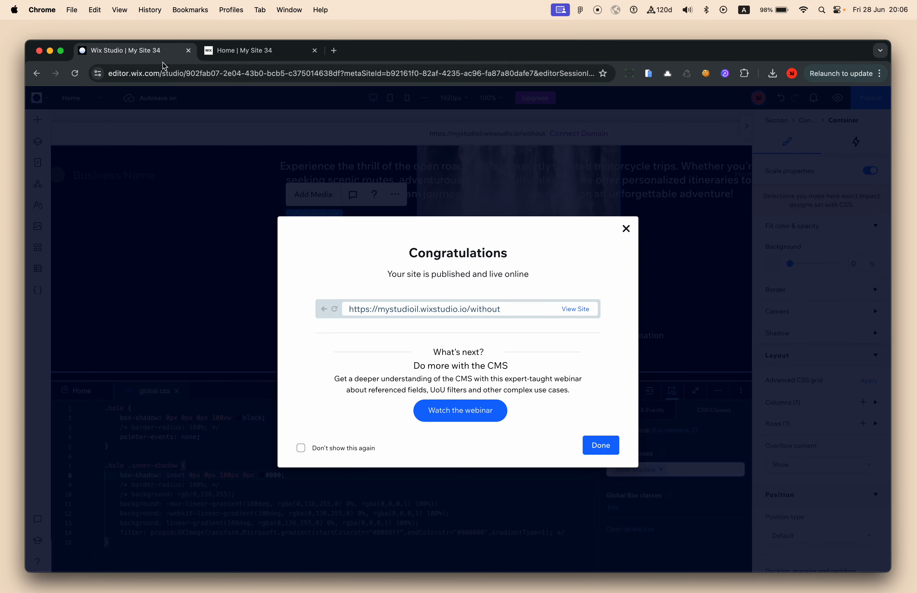
# Dismiss the Congratulations message and place the caret on line 7 of global.css
pyautogui.click(218, 230)
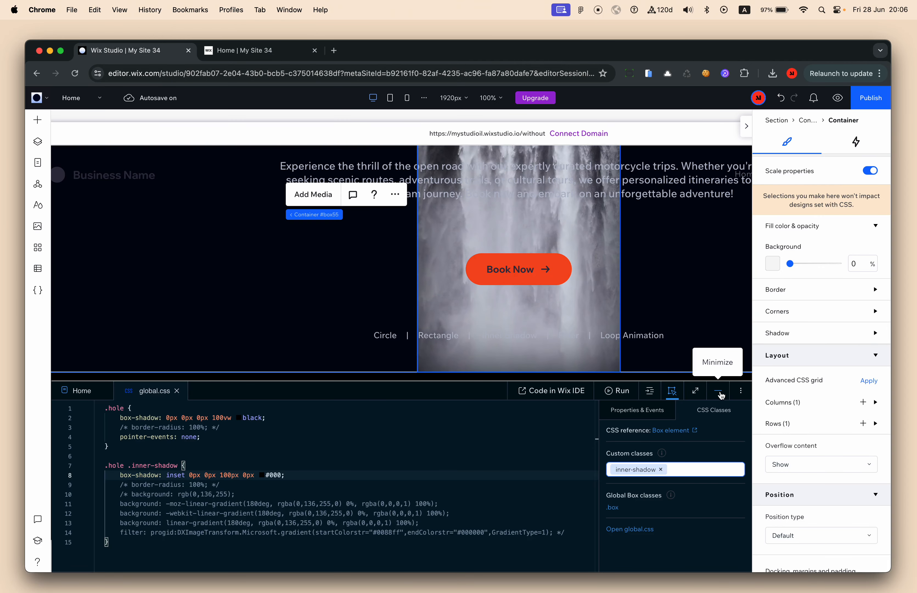
pyautogui.click(364, 463)
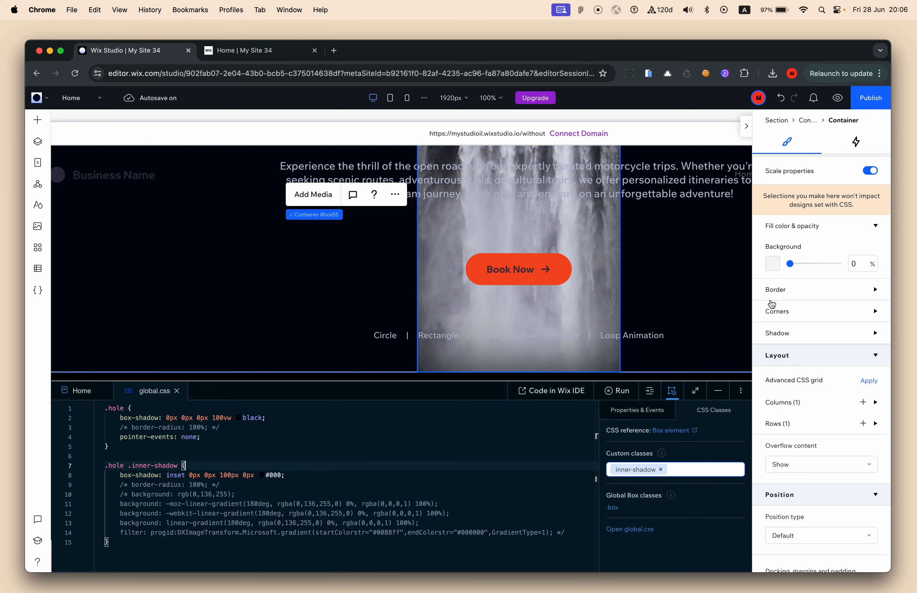
pyautogui.scroll(2, 816, 247)
# Check the container's Animations tab, return to Design, and bring up the page layers
pyautogui.click(855, 146)
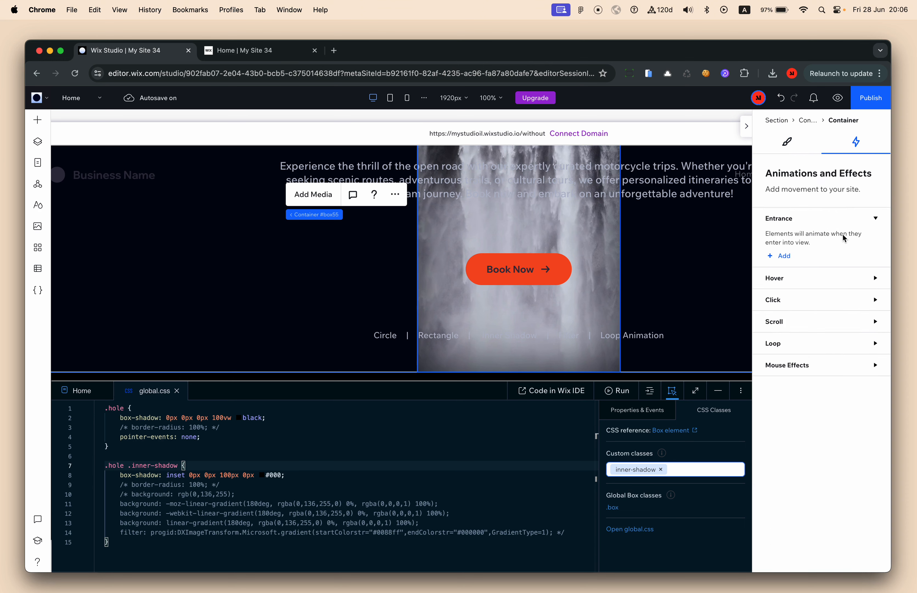
pyautogui.click(789, 152)
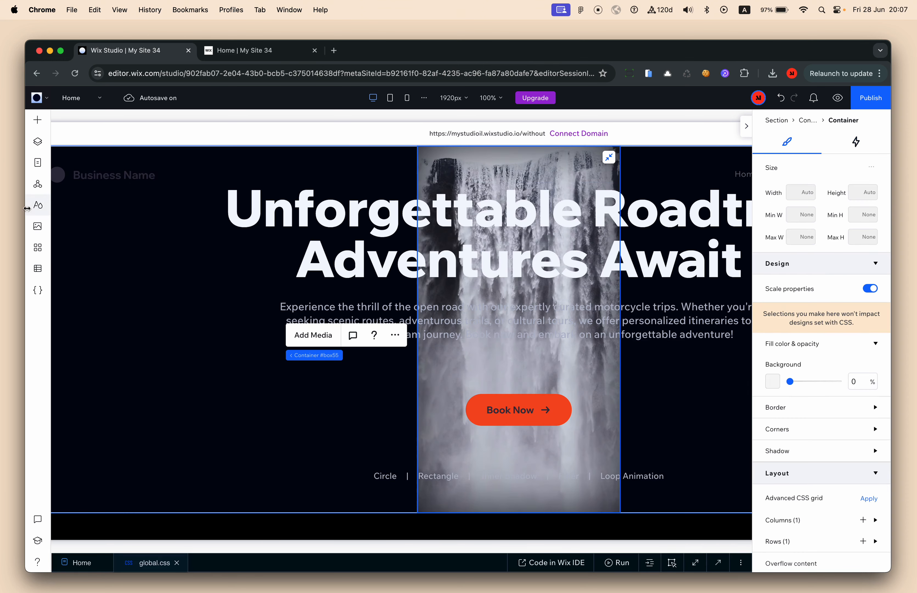
pyautogui.click(37, 151)
# Select Hole (CSS) and change its Min H unit so it becomes a 20vw × 20vw square
pyautogui.click(129, 271)
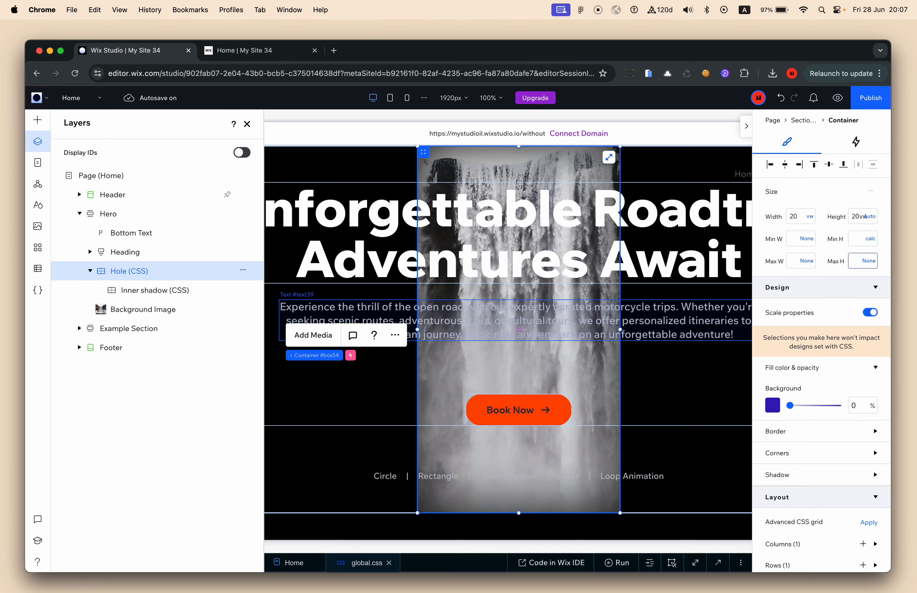
pyautogui.click(873, 245)
pyautogui.click(851, 230)
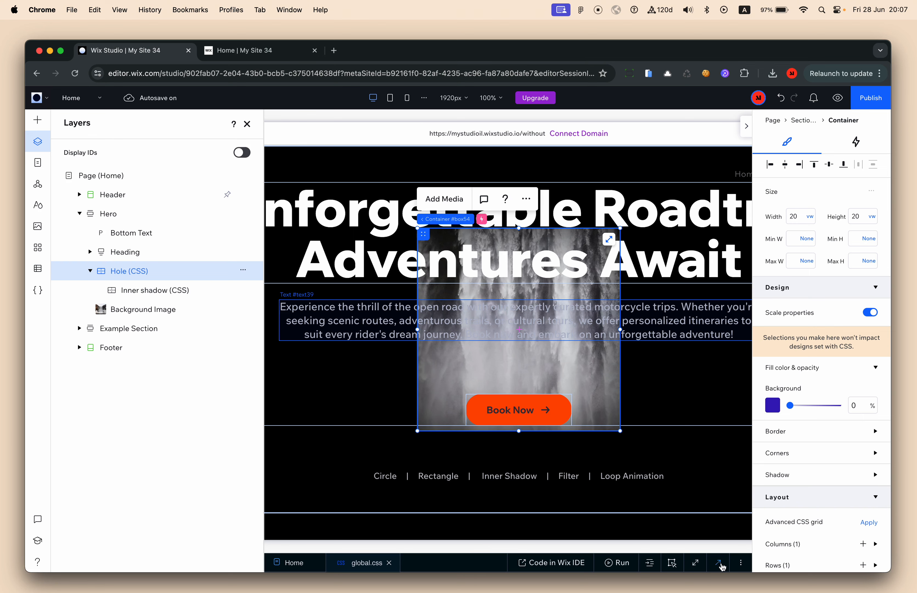
pyautogui.click(247, 124)
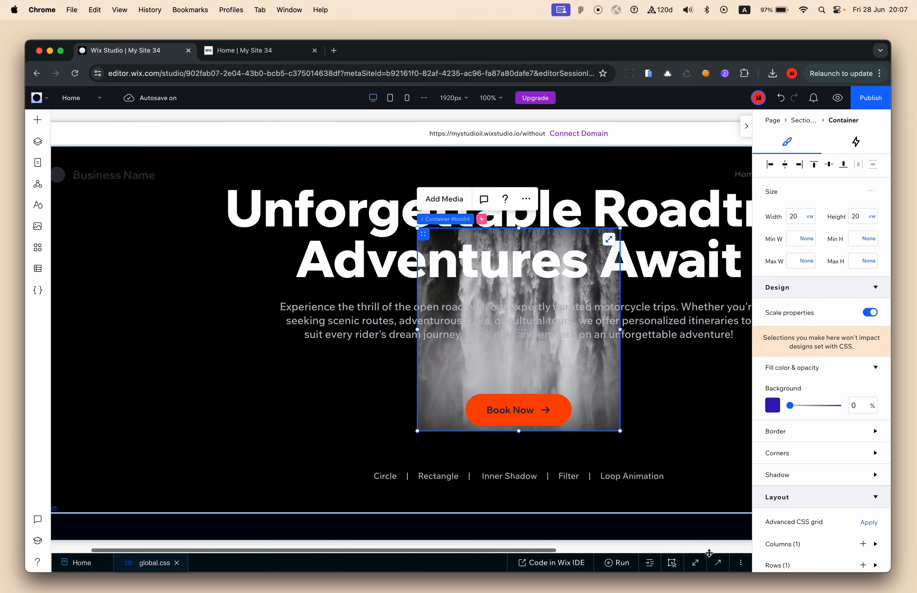
pyautogui.click(718, 562)
# Uncomment border-radius: 100% in both the .hole and .hole .inner-shadow rules
pyautogui.click(263, 426)
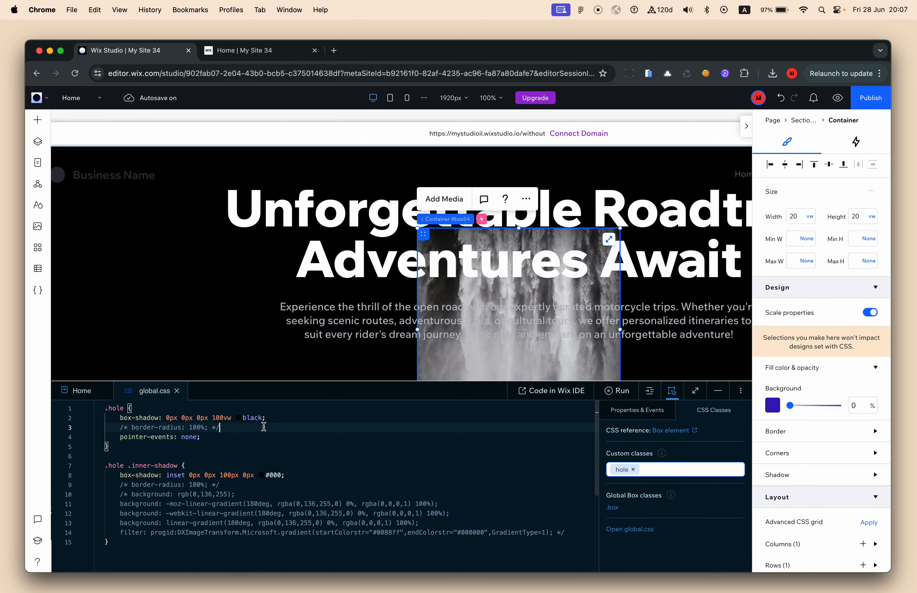
pyautogui.click(344, 455)
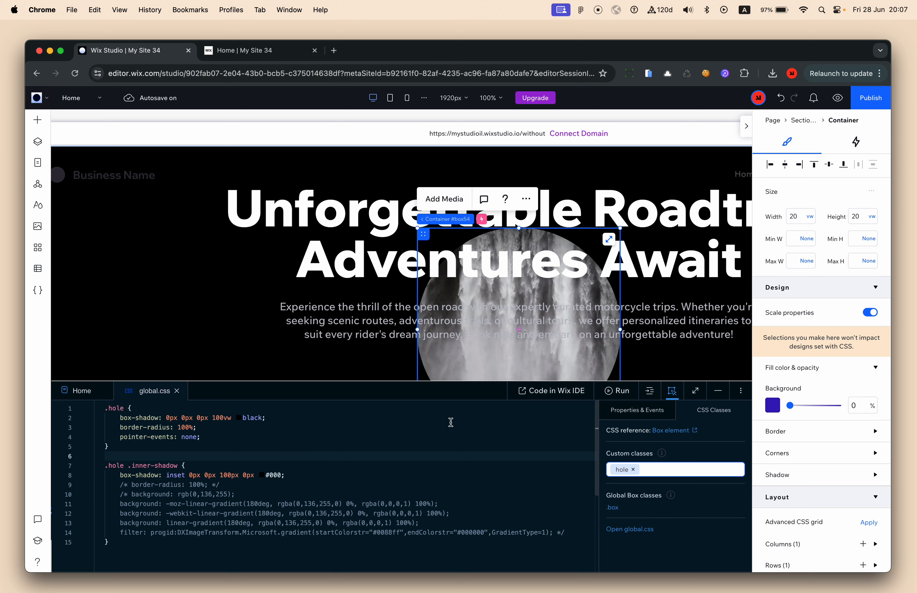
pyautogui.click(151, 478)
pyautogui.click(196, 485)
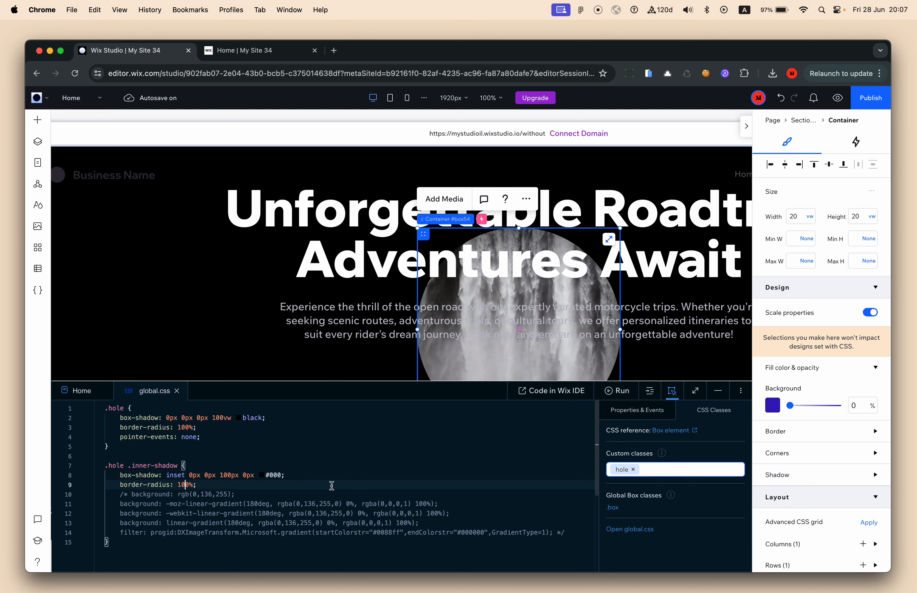
pyautogui.moveTo(121, 486); pyautogui.dragTo(234, 487)
pyautogui.click(235, 486)
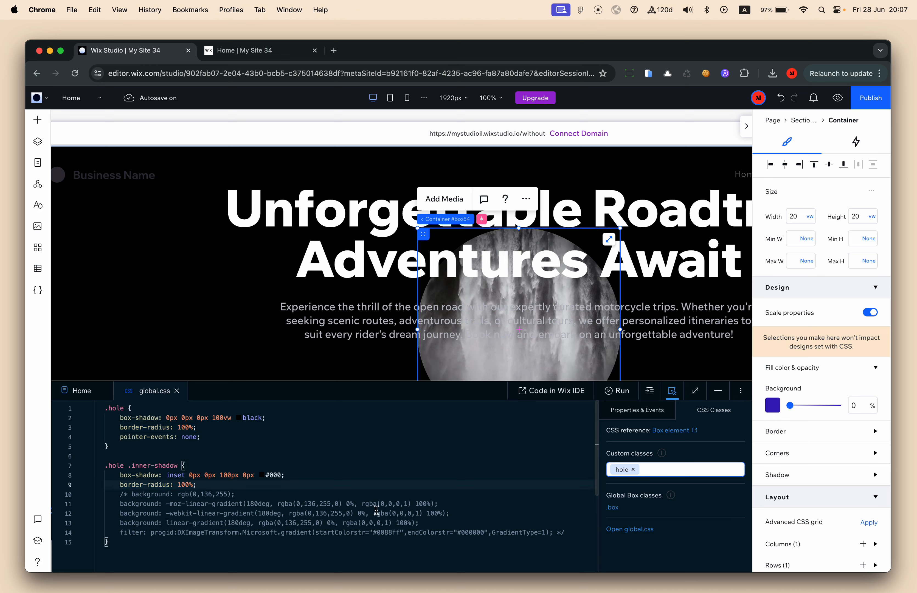
# Delete the commented gradient lines 10–14 from the .hole .inner-shadow rule
pyautogui.click(573, 532)
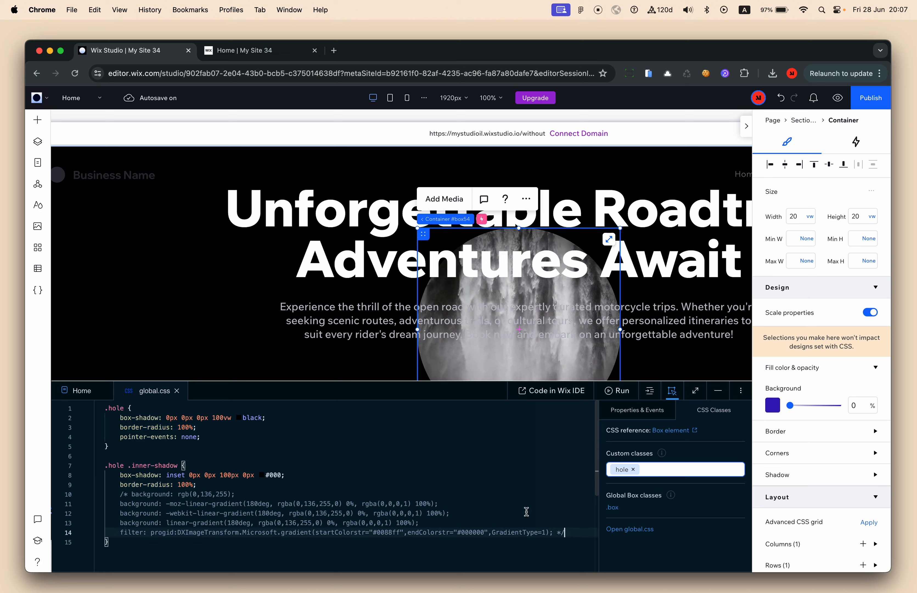
pyautogui.keyDown('shift'); pyautogui.click(355, 482); pyautogui.keyUp('shift')
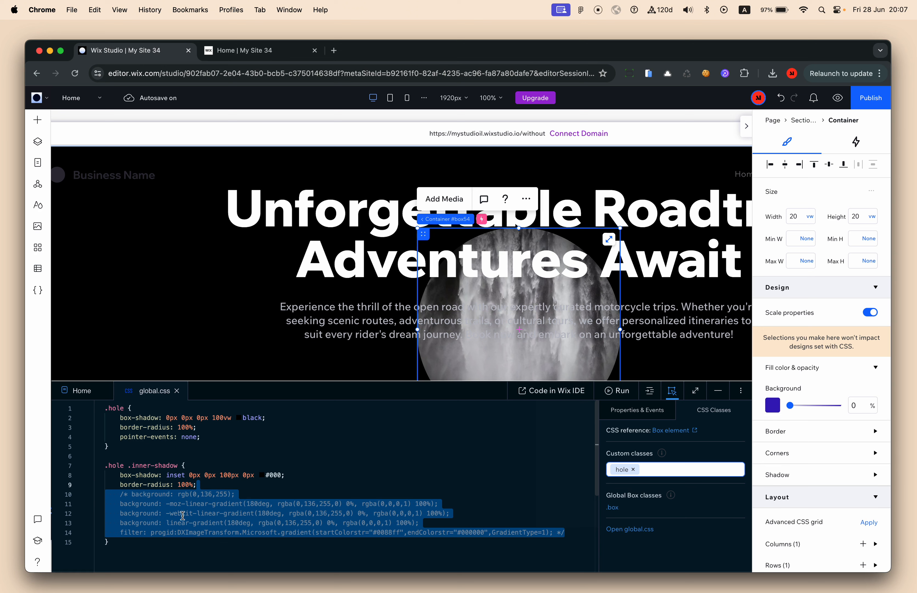
pyautogui.press('BackSpace')
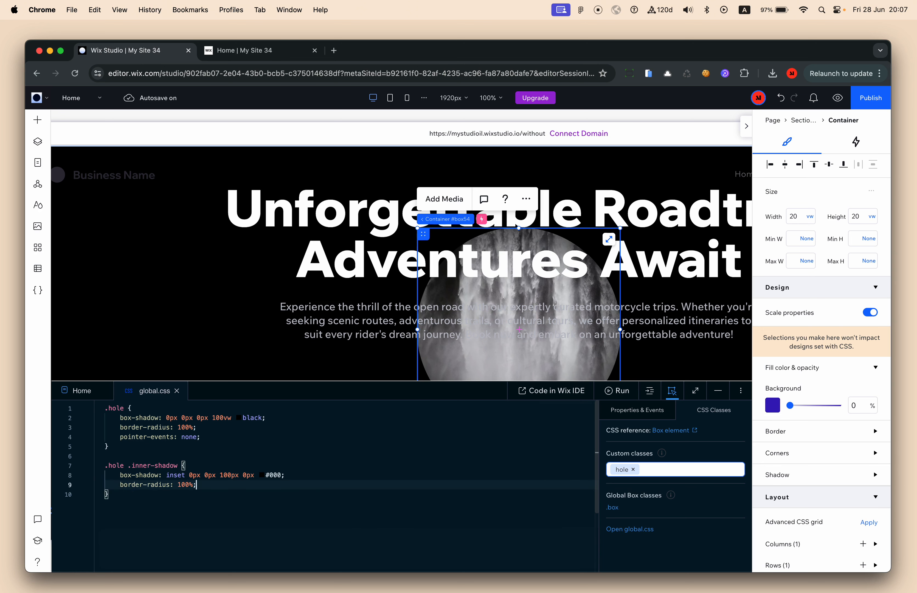
pyautogui.click(319, 542)
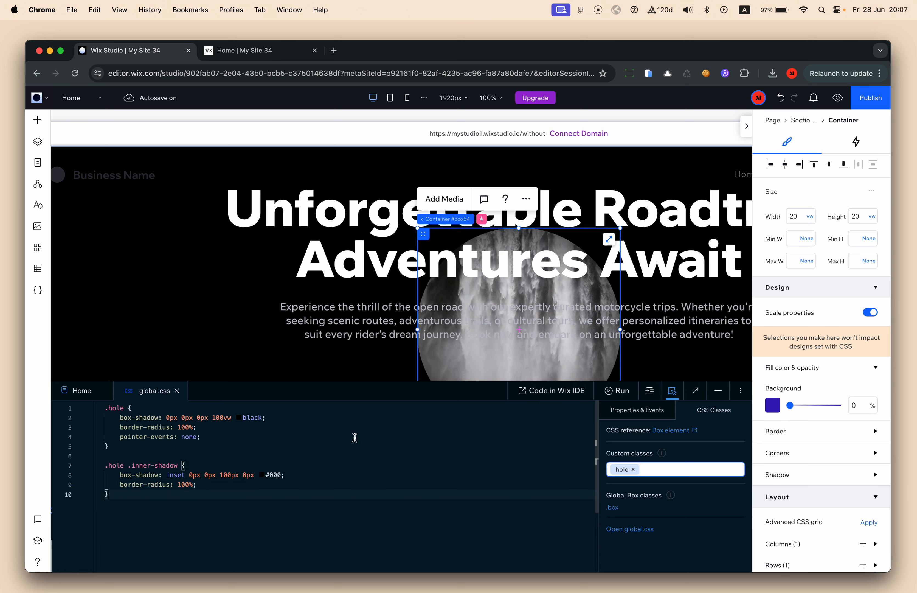
pyautogui.moveTo(119, 474); pyautogui.dragTo(283, 473)
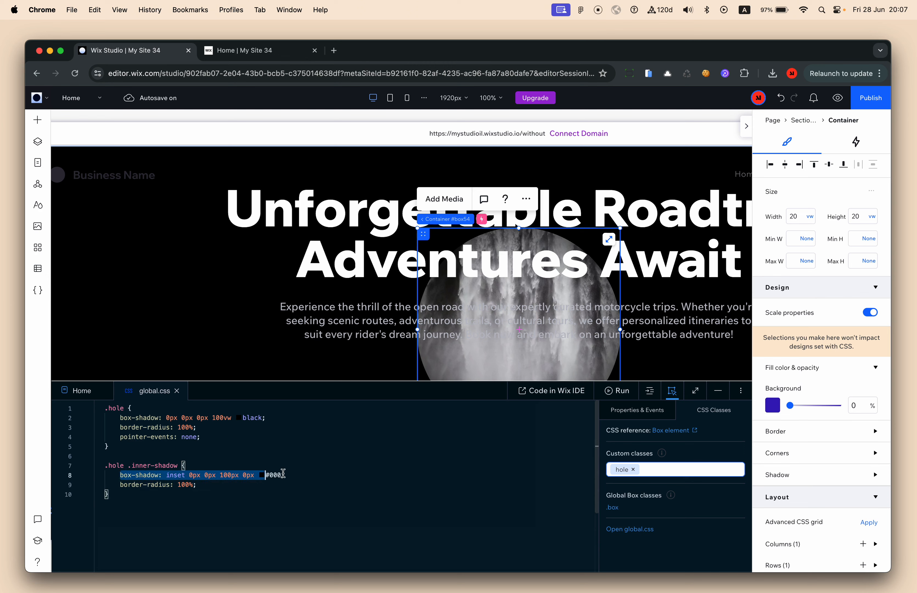
pyautogui.moveTo(121, 487); pyautogui.dragTo(221, 487)
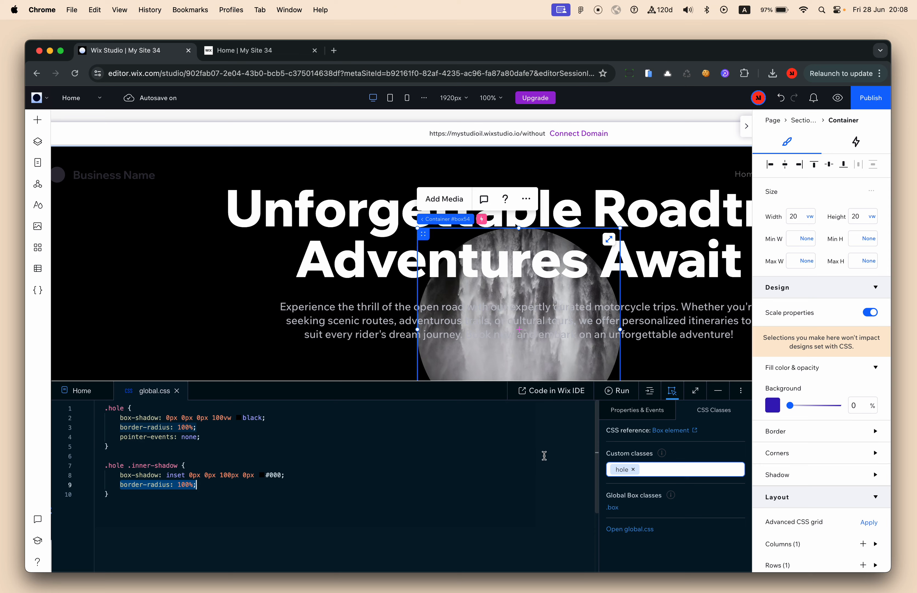
# Compare against the live site tab, then return to the editor and collapse the CSS panel
pyautogui.click(269, 51)
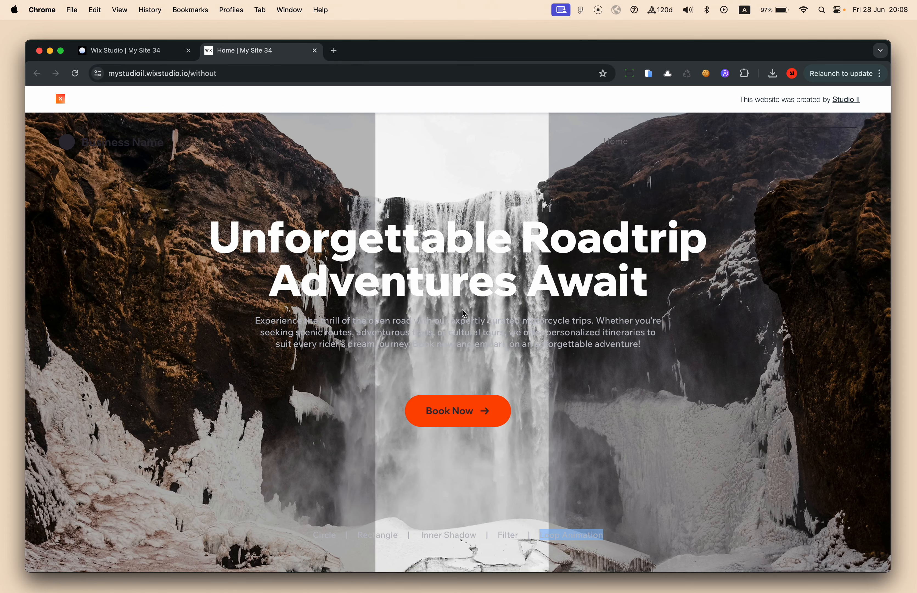
pyautogui.hotkey('ctrl', 'shift', 'Tab')
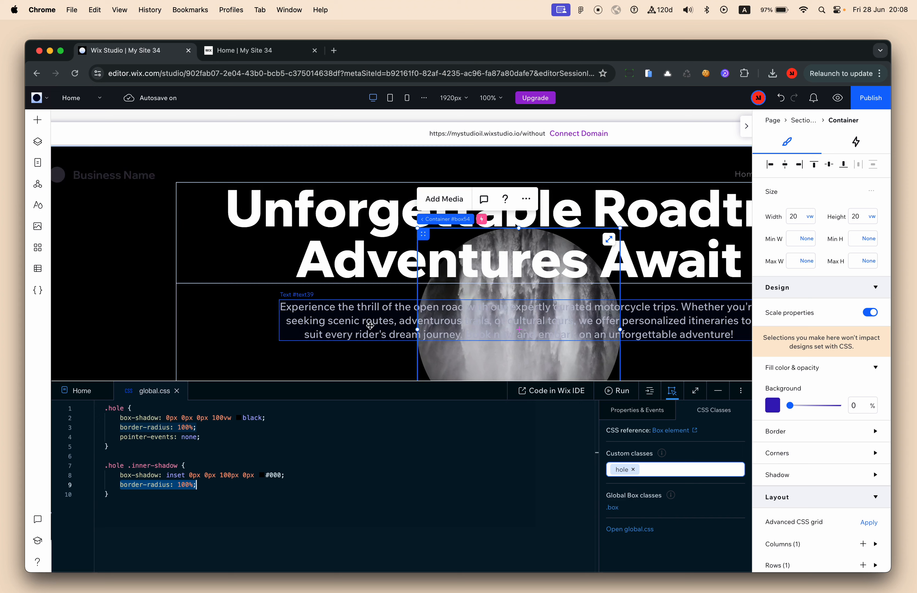
pyautogui.click(718, 390)
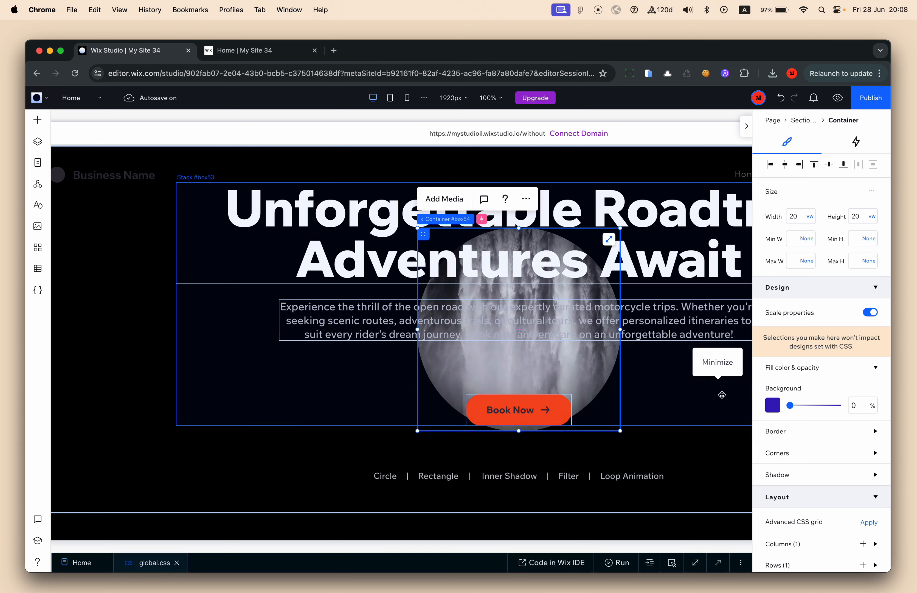
# Adjust the hole container's Track mouse effect to move along Both axes
pyautogui.click(42, 122)
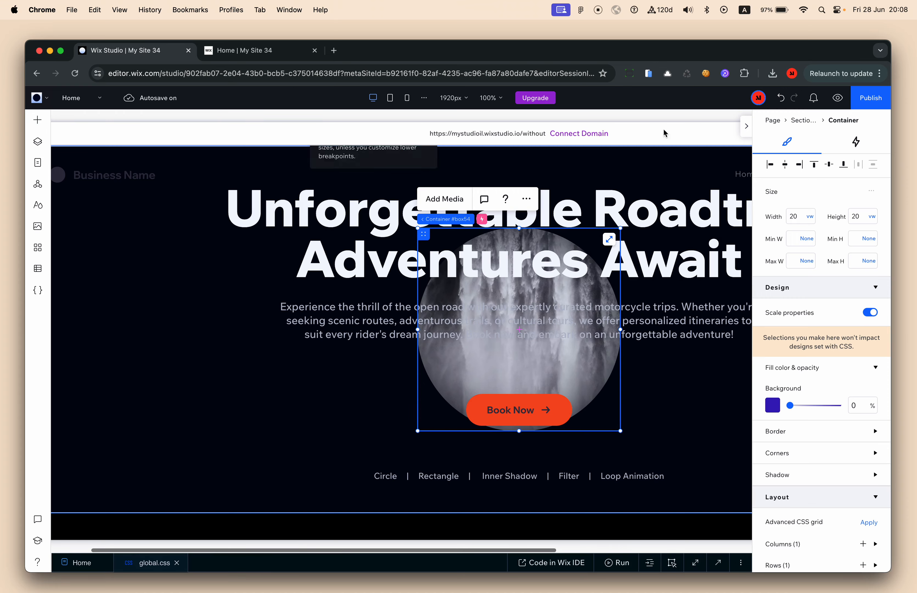
pyautogui.click(858, 142)
pyautogui.click(779, 348)
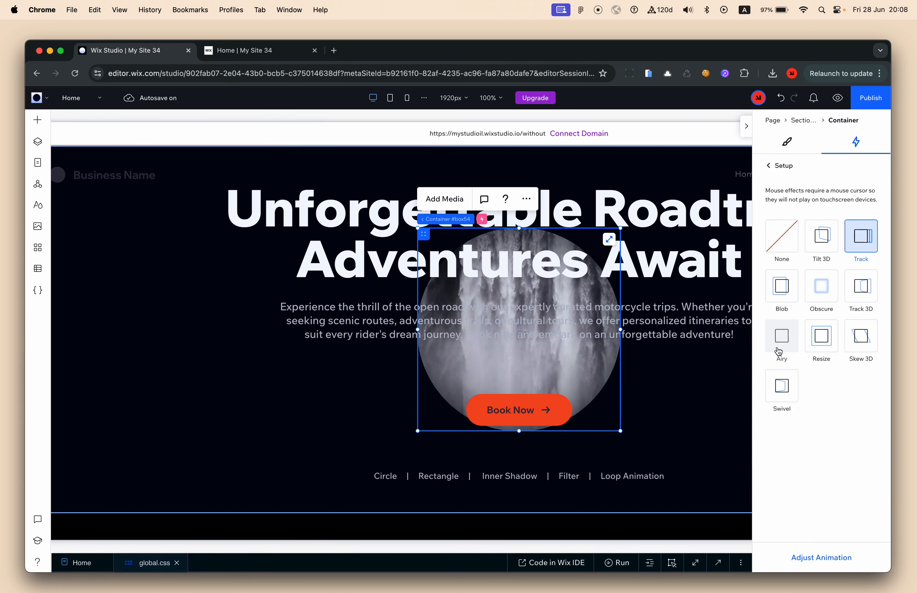
pyautogui.click(820, 557)
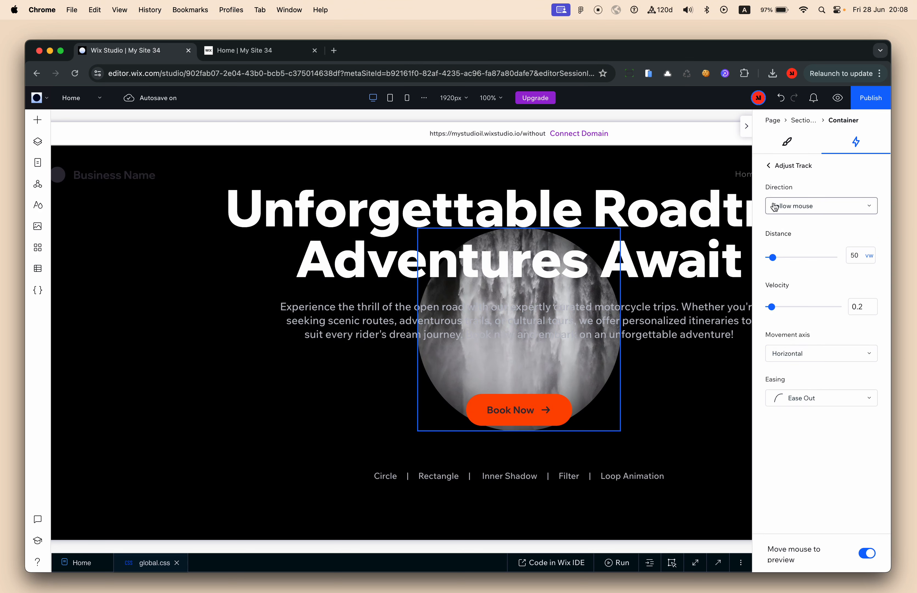
pyautogui.click(790, 352)
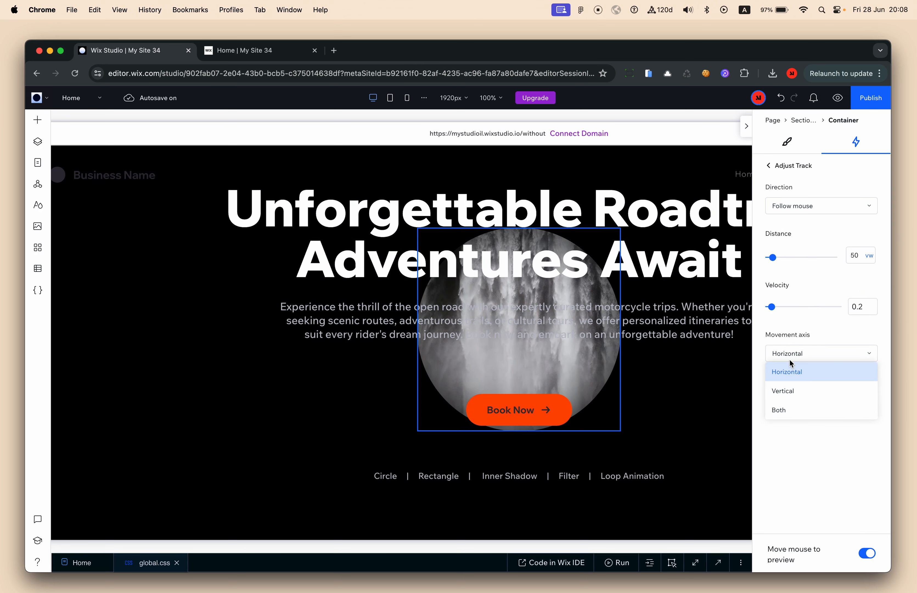
pyautogui.click(794, 415)
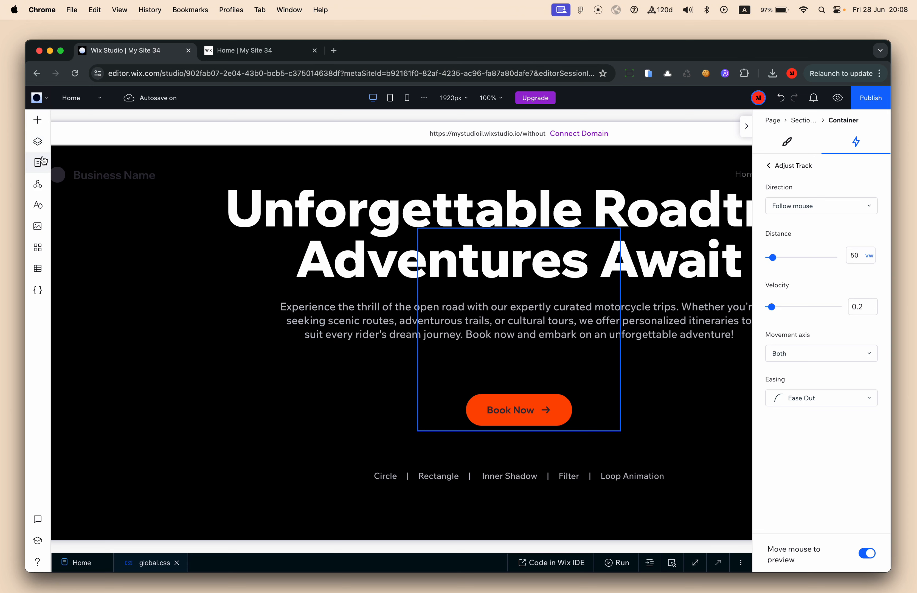
# Add a basic shape to the hero from the quick add panel
pyautogui.click(38, 141)
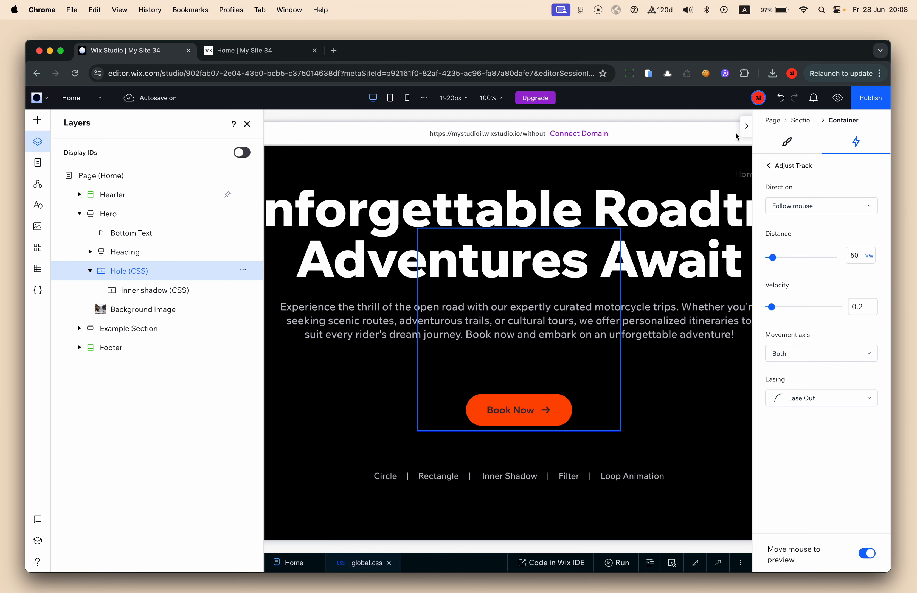
pyautogui.click(745, 127)
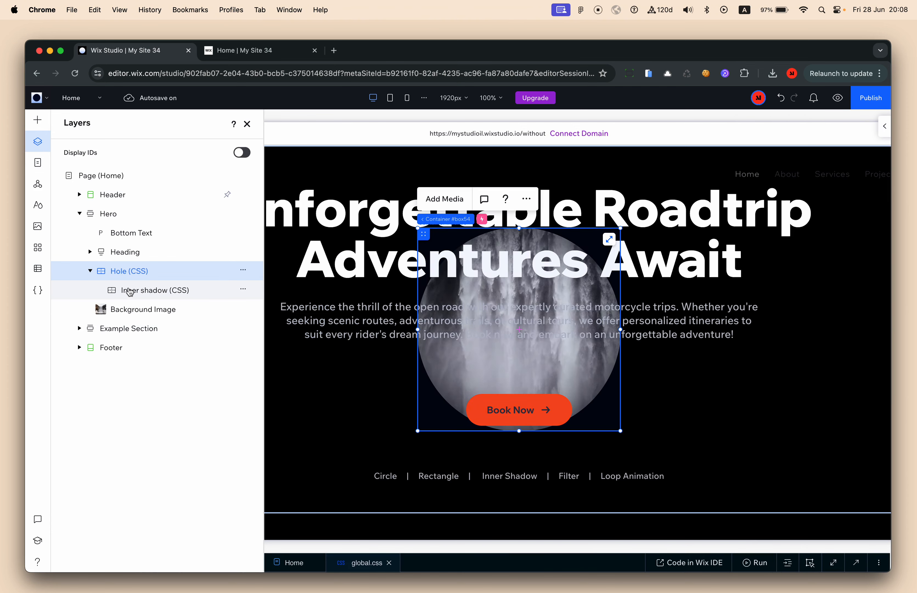
pyautogui.click(37, 123)
pyautogui.click(170, 320)
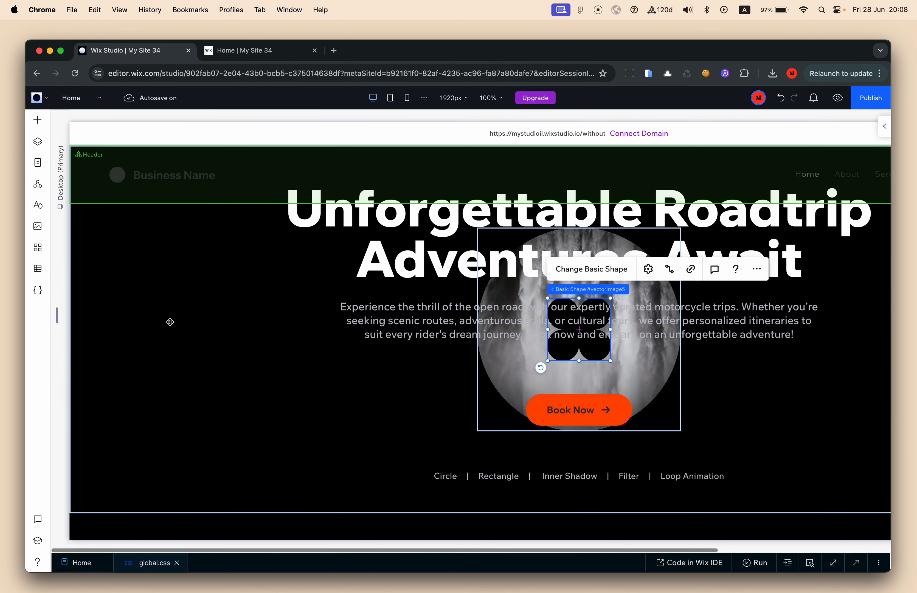
# Size the new shape 95% wide and 95% tall, without proportional scaling
pyautogui.click(885, 126)
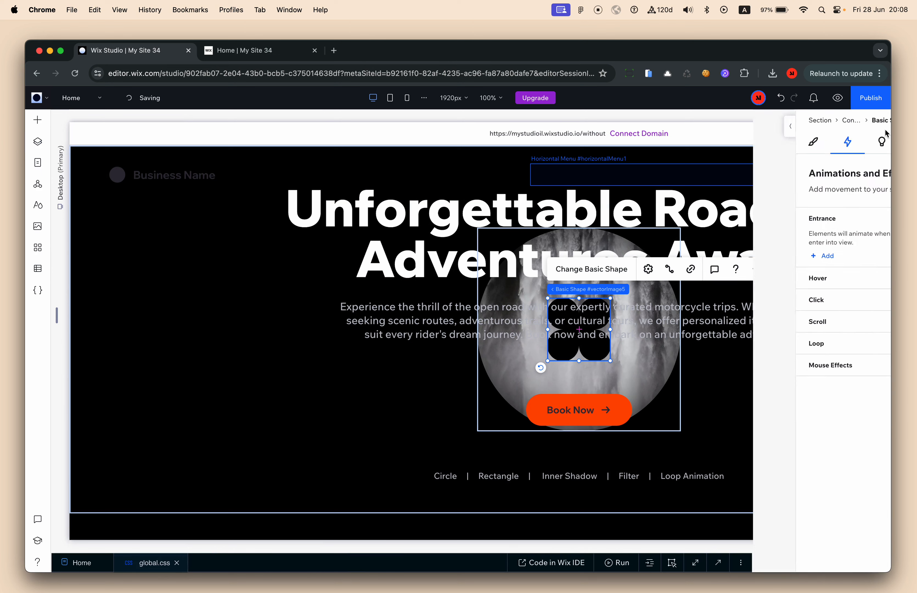
pyautogui.click(771, 142)
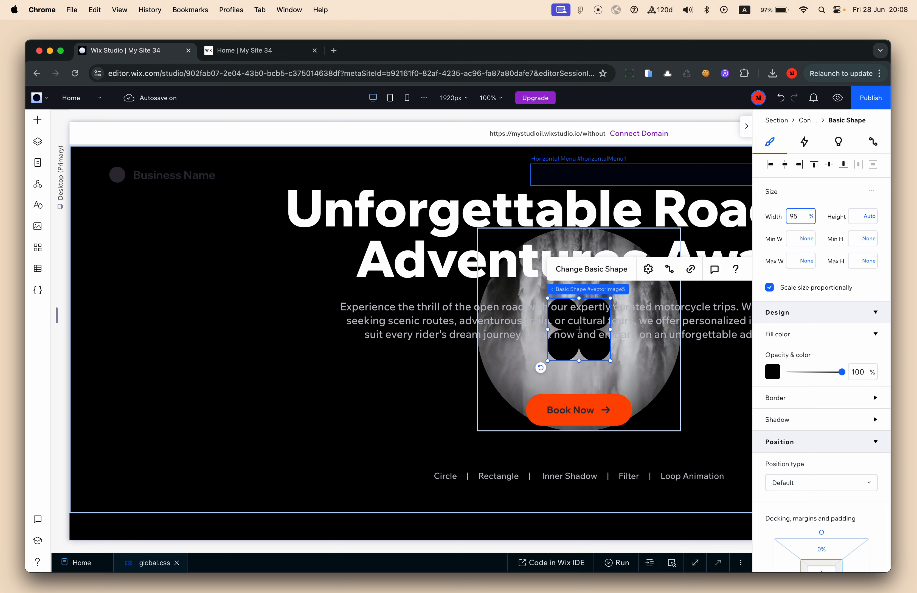
pyautogui.press('Tab')
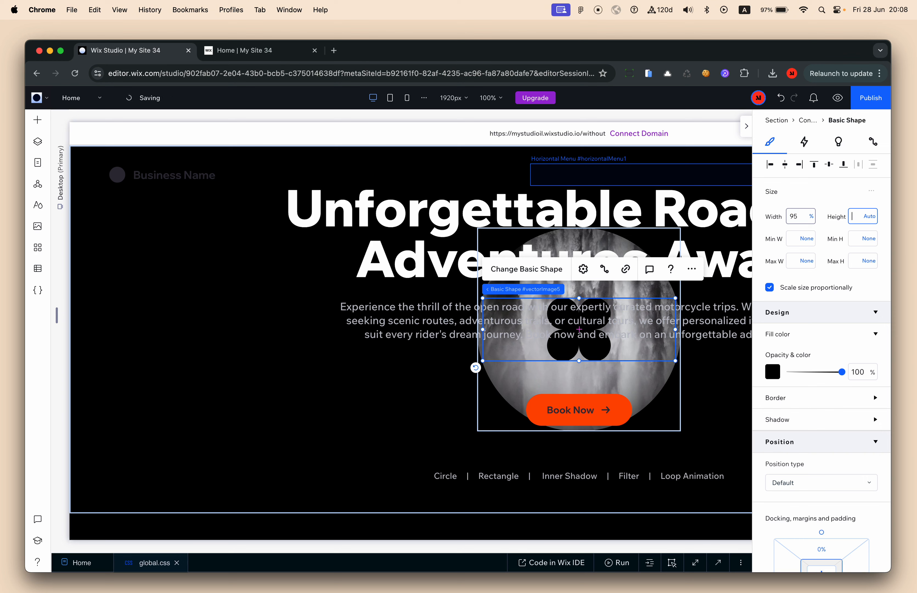
pyautogui.write('95%')
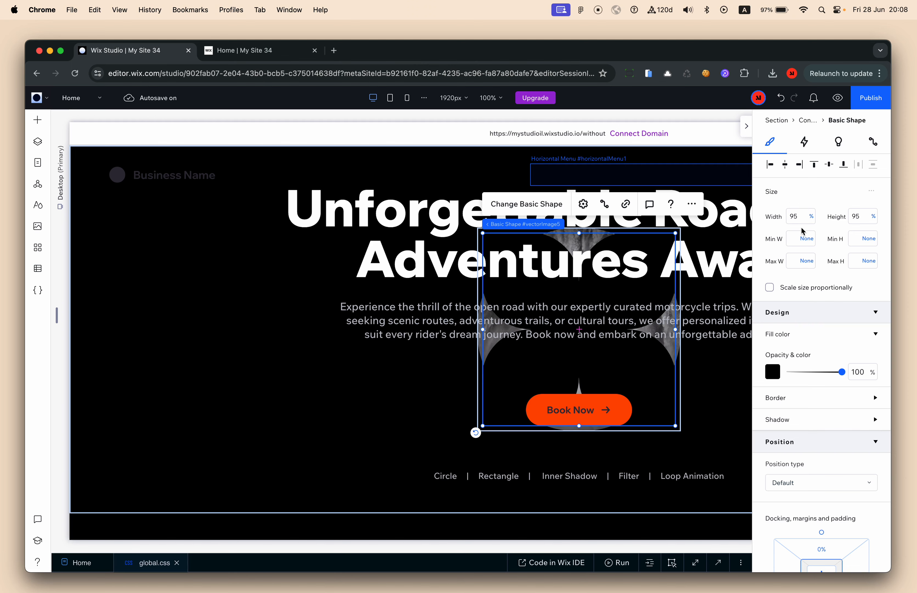
pyautogui.click(536, 204)
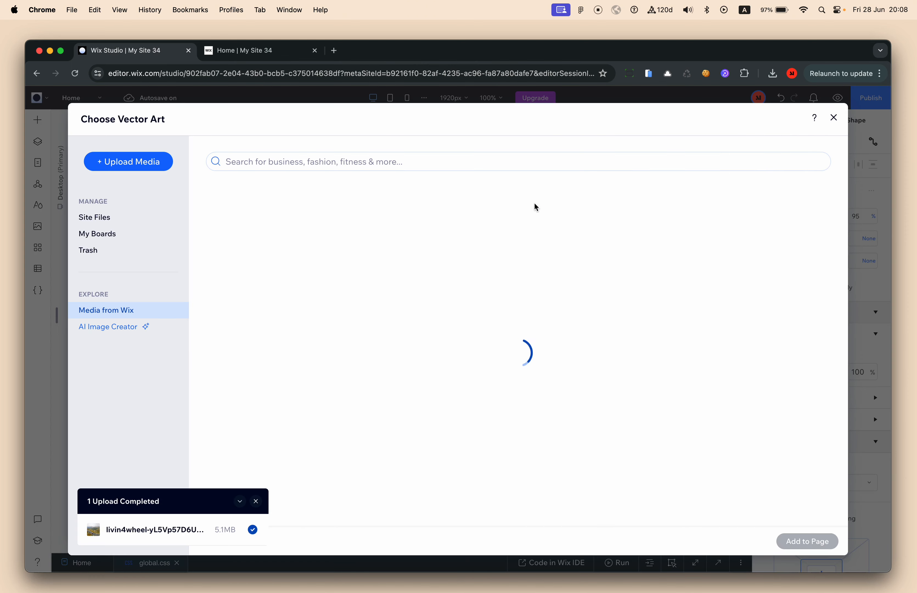
# Filter the Media from Wix library to show Vector Art instead of basic shapes
pyautogui.doubleClick(259, 306)
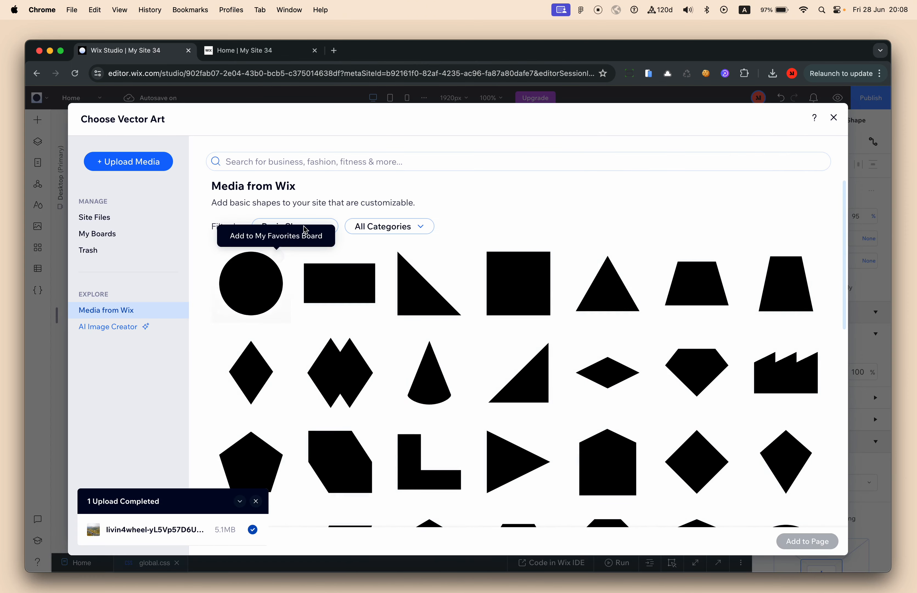
pyautogui.click(316, 228)
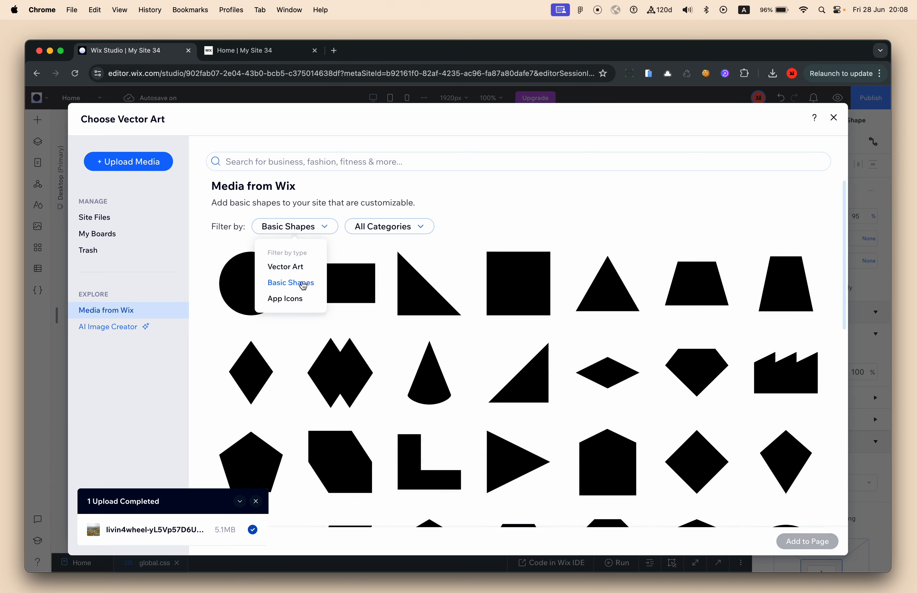
pyautogui.click(301, 272)
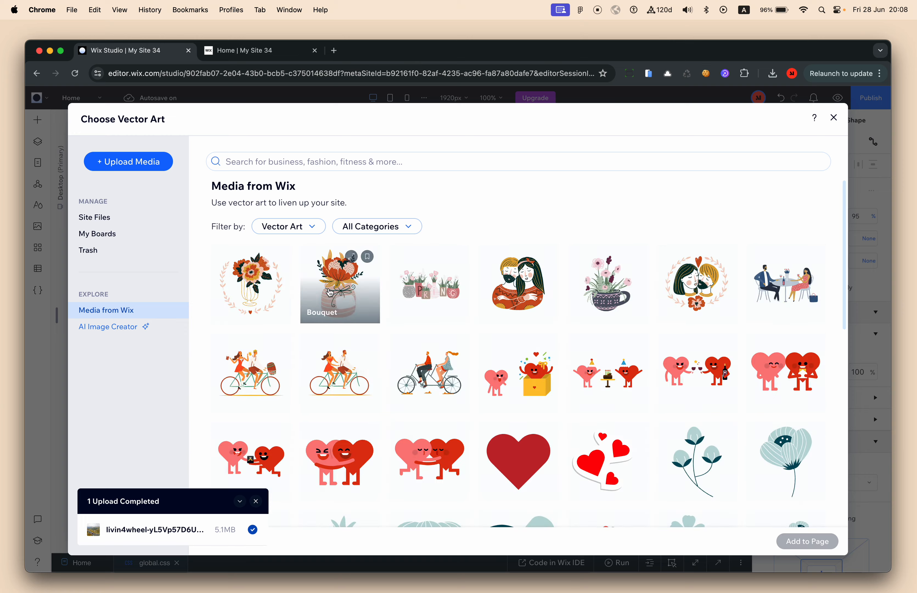
pyautogui.scroll(-10, 343, 313)
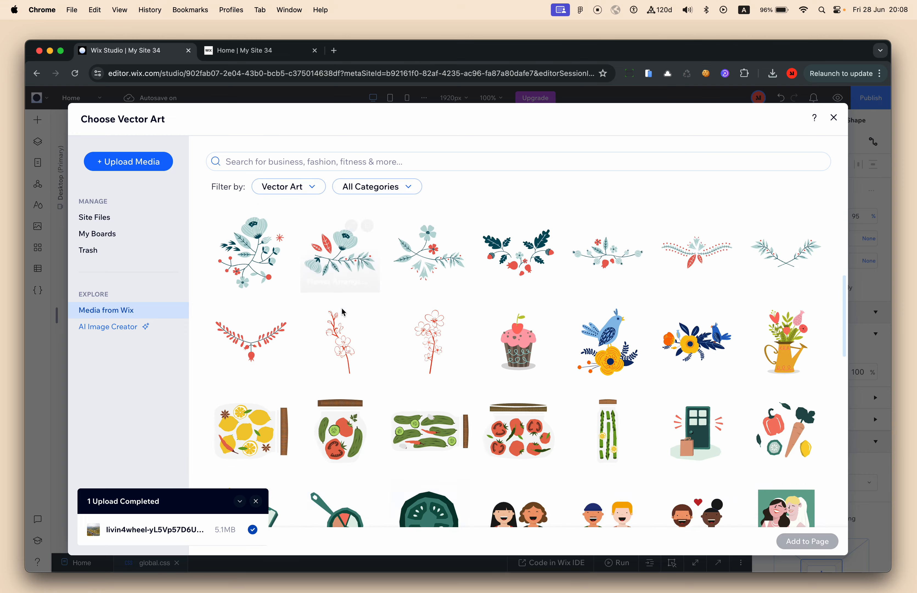
pyautogui.scroll(-15, 412, 355)
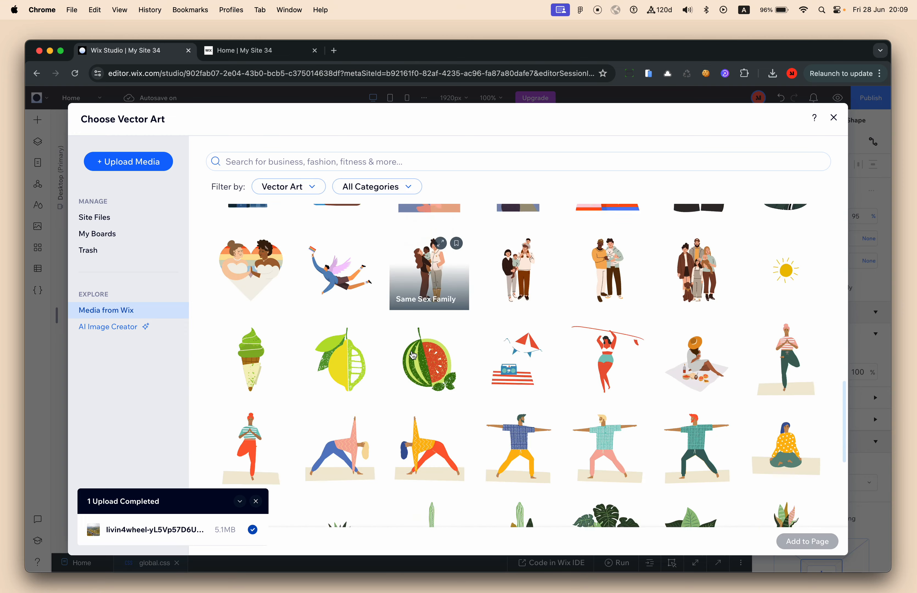
pyautogui.scroll(-12, 413, 355)
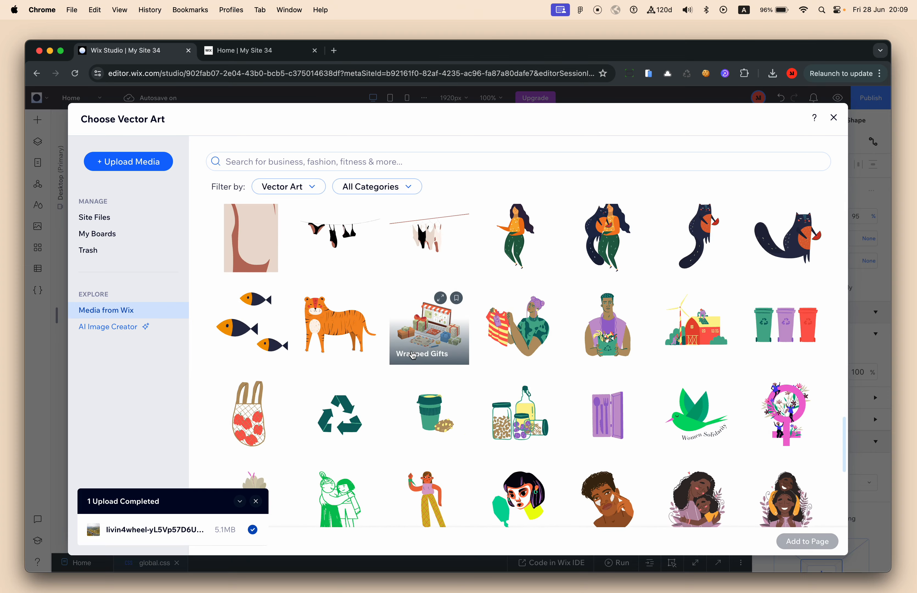
# Search 'circle' and add the Graphic Circle vector art to the page
pyautogui.click(319, 163)
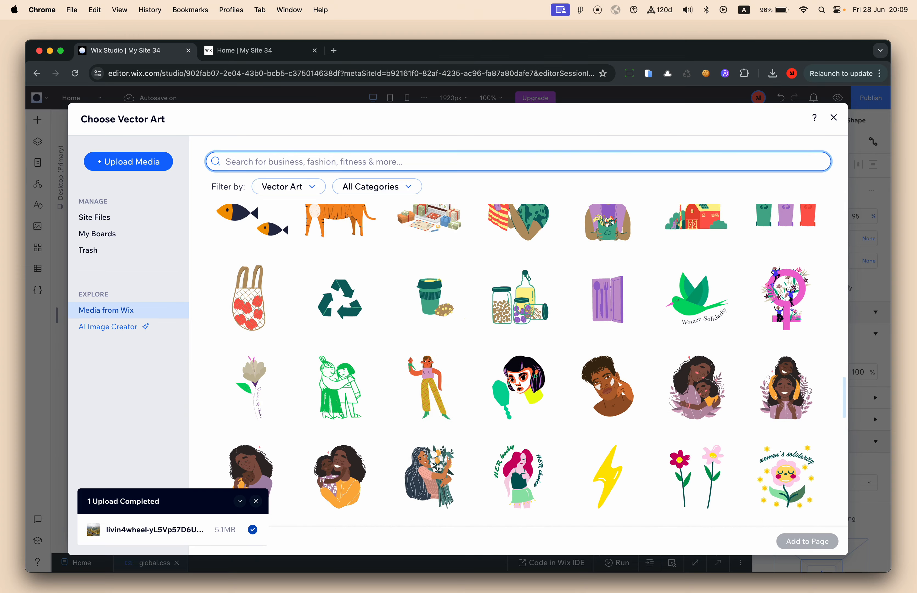
pyautogui.press('Return')
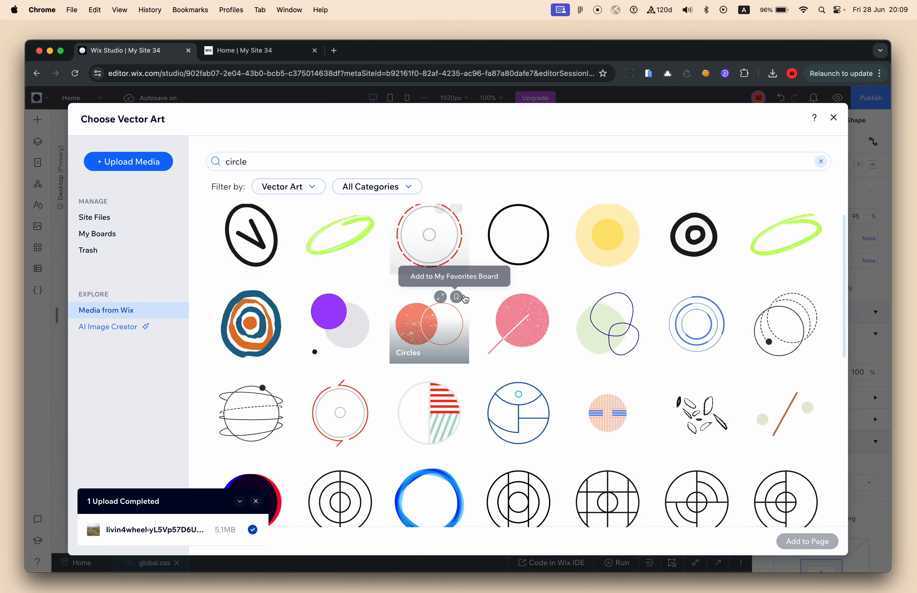
pyautogui.scroll(-1, 465, 298)
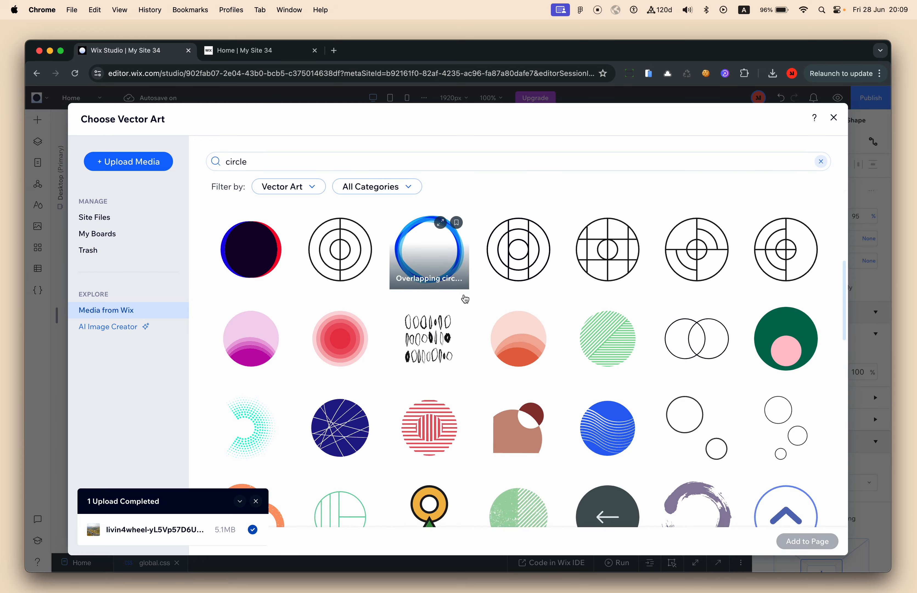
pyautogui.scroll(3, 465, 298)
pyautogui.scroll(-2, 465, 299)
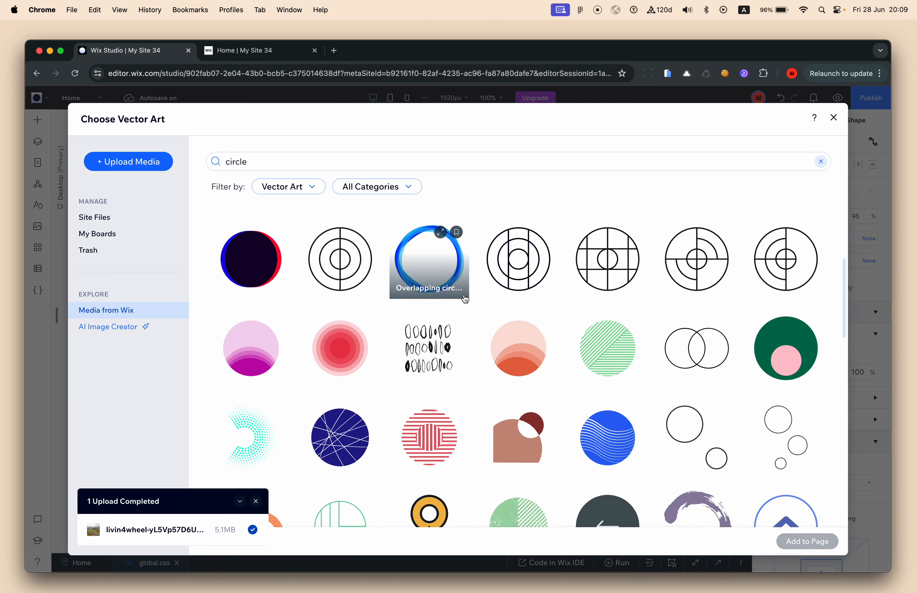
pyautogui.scroll(-5, 466, 299)
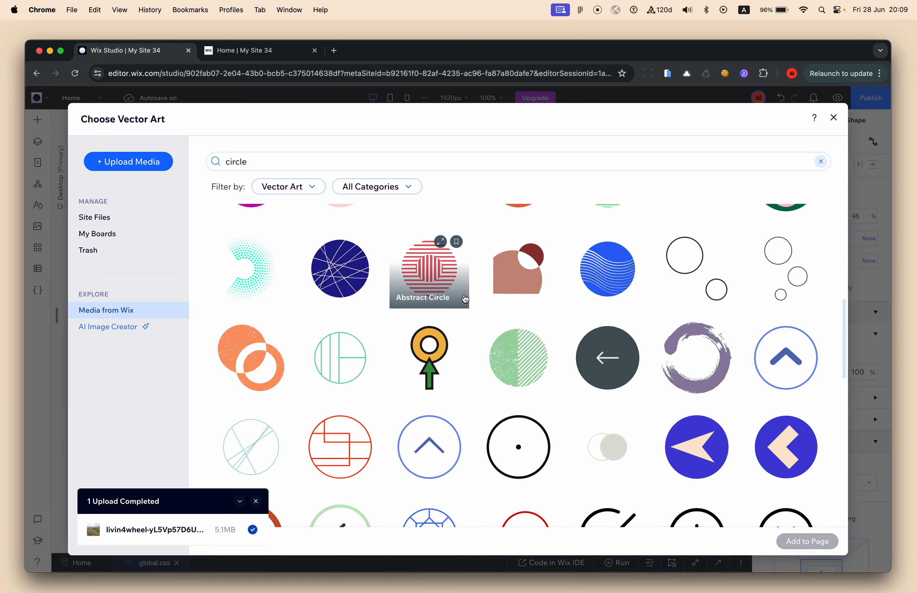
pyautogui.scroll(-6, 465, 299)
pyautogui.scroll(12, 466, 299)
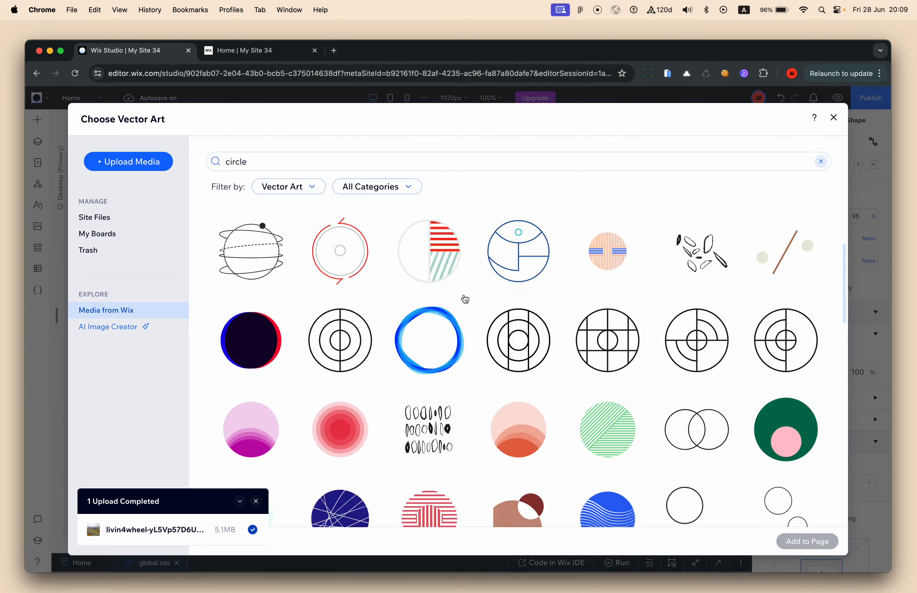
pyautogui.scroll(7, 465, 298)
pyautogui.scroll(-5, 465, 298)
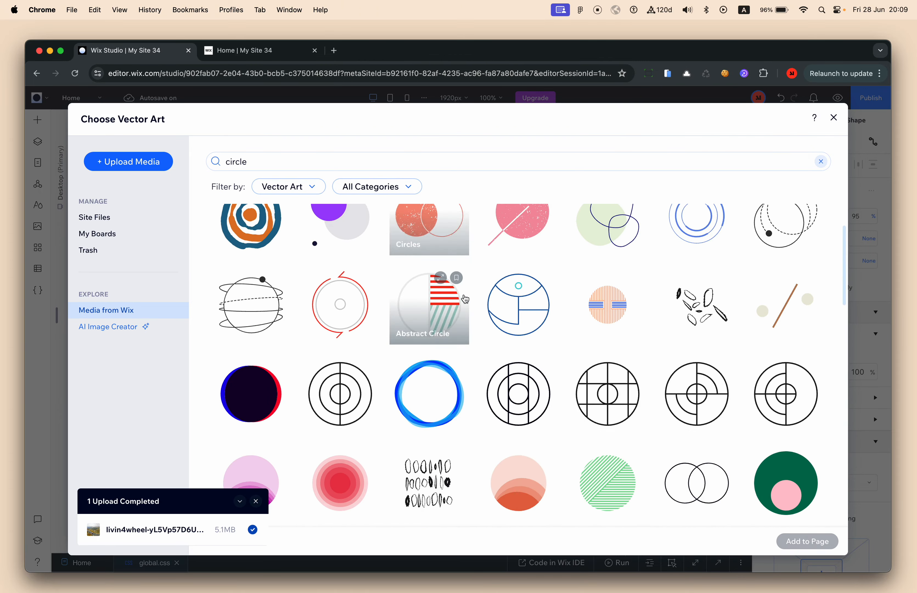
pyautogui.scroll(-2, 465, 298)
pyautogui.click(700, 341)
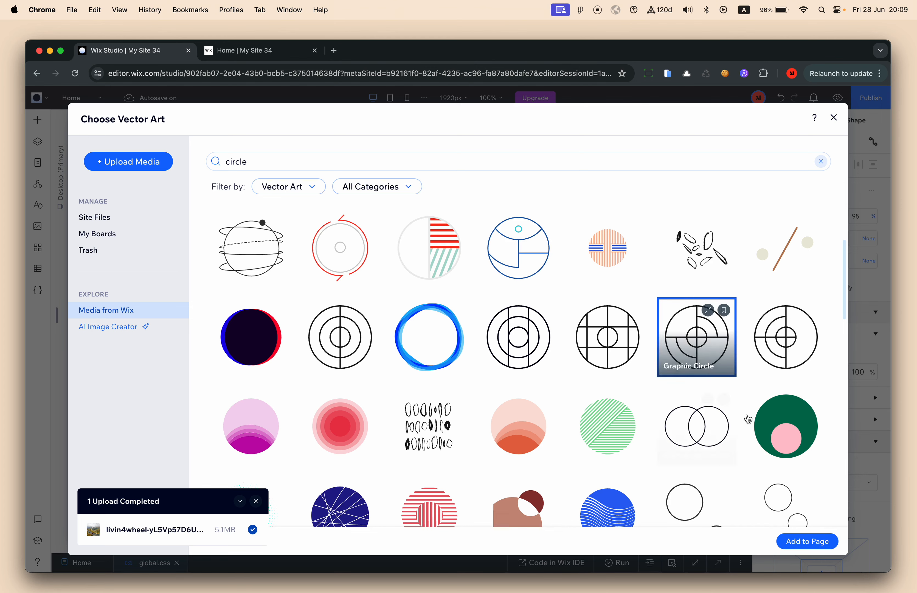
pyautogui.click(797, 539)
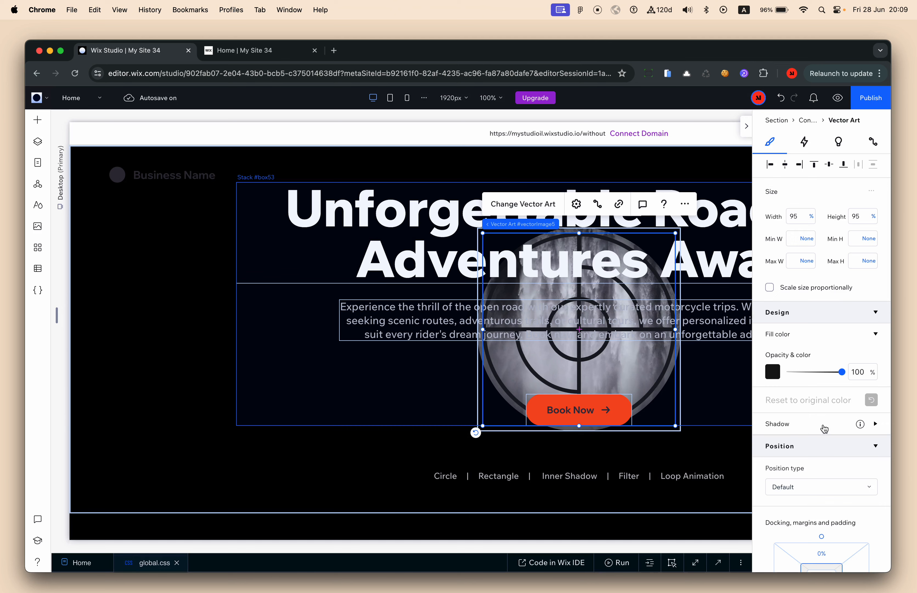
# Give the circle vector art a Spin loop animation
pyautogui.click(808, 147)
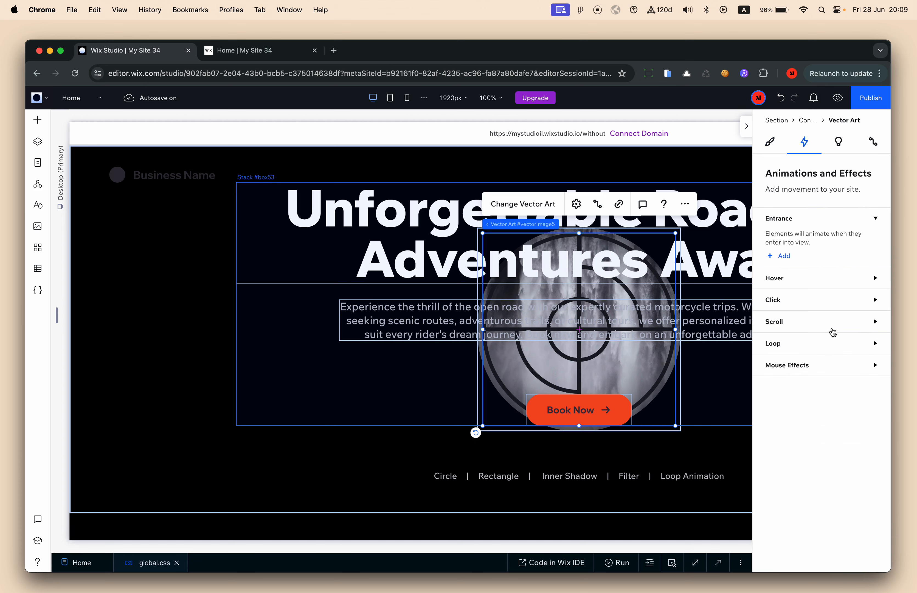
pyautogui.click(802, 353)
pyautogui.click(786, 377)
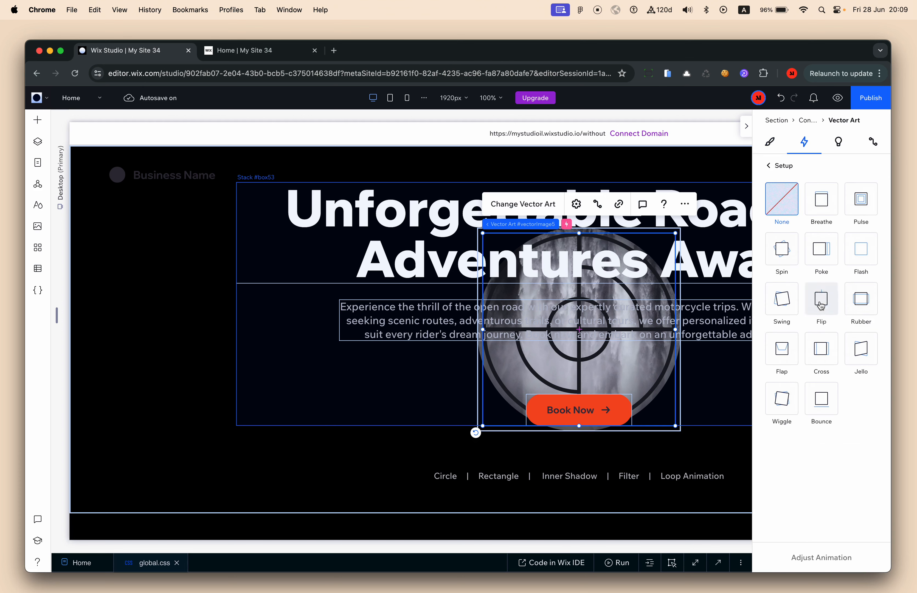
pyautogui.click(783, 257)
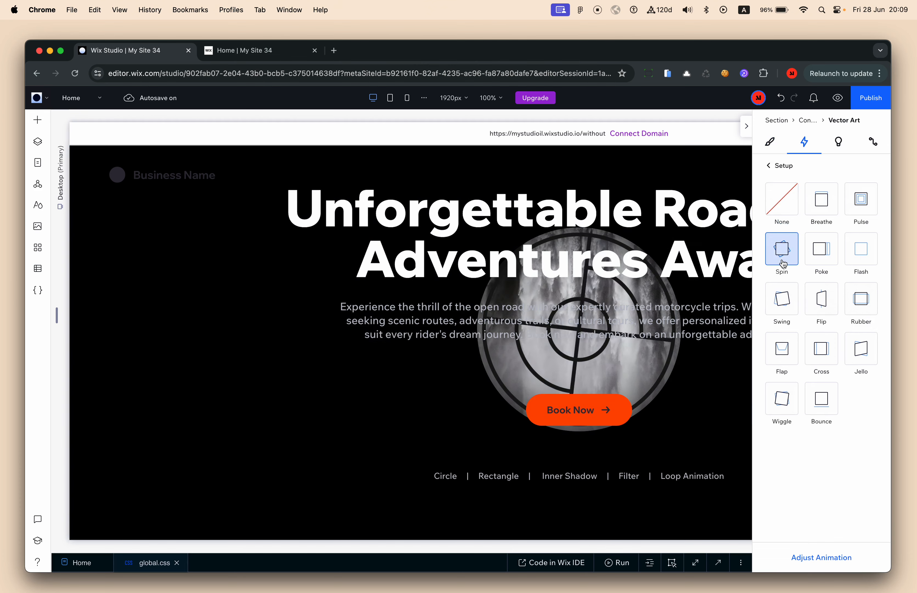
# Set the spin's duration to 7.7 s, clockwise, and publish the site
pyautogui.click(814, 557)
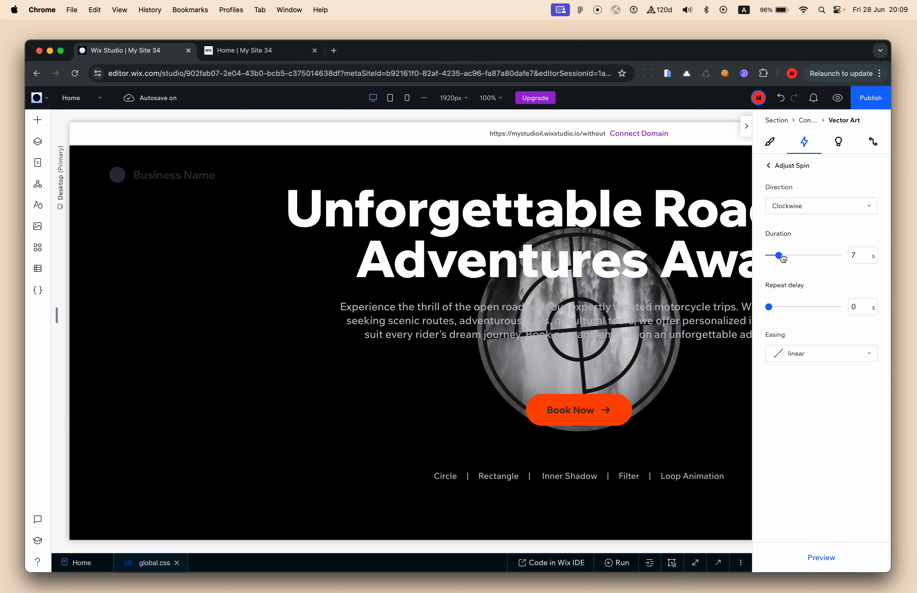
pyautogui.moveTo(783, 258)
pyautogui.mouseDown()
pyautogui.moveTo(795, 256)
pyautogui.moveTo(777, 258)
pyautogui.mouseUp()
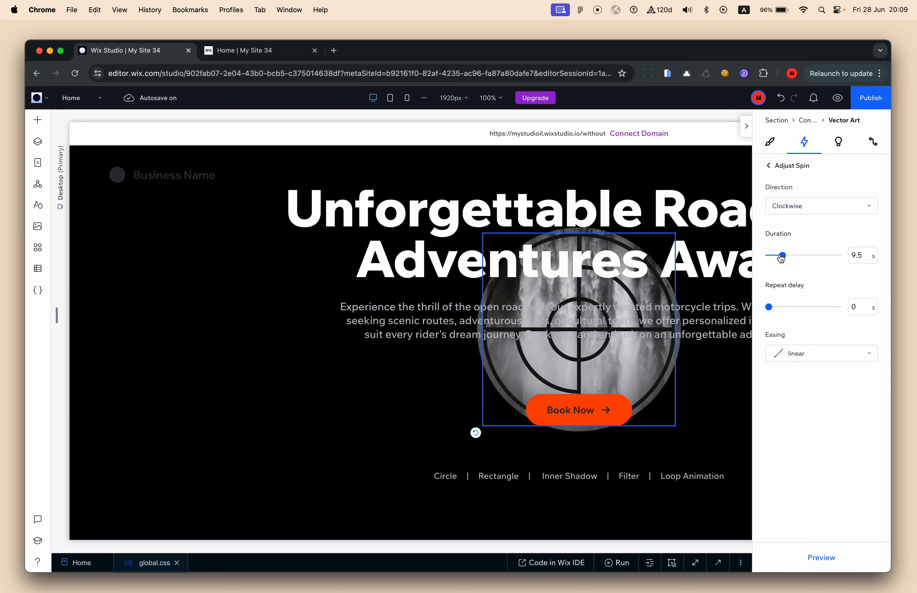
pyautogui.click(794, 207)
pyautogui.click(789, 207)
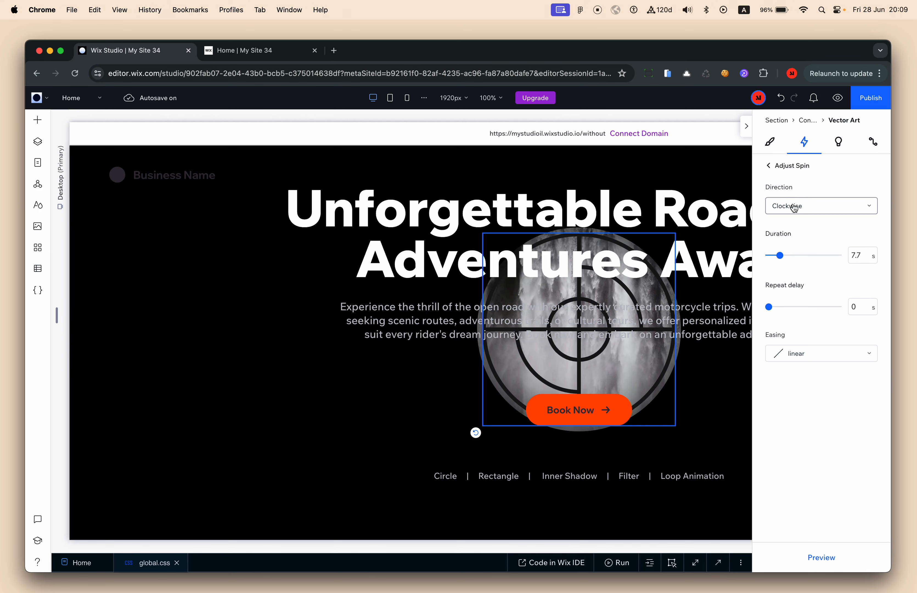
pyautogui.click(882, 99)
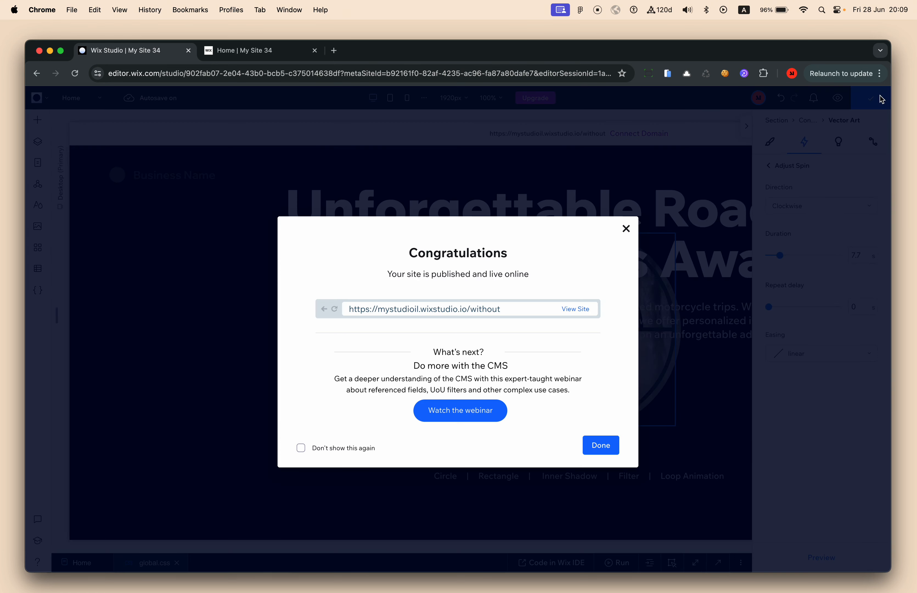
# Dismiss the publish confirmation and switch to the live Home | My Site 34 tab
pyautogui.click(245, 165)
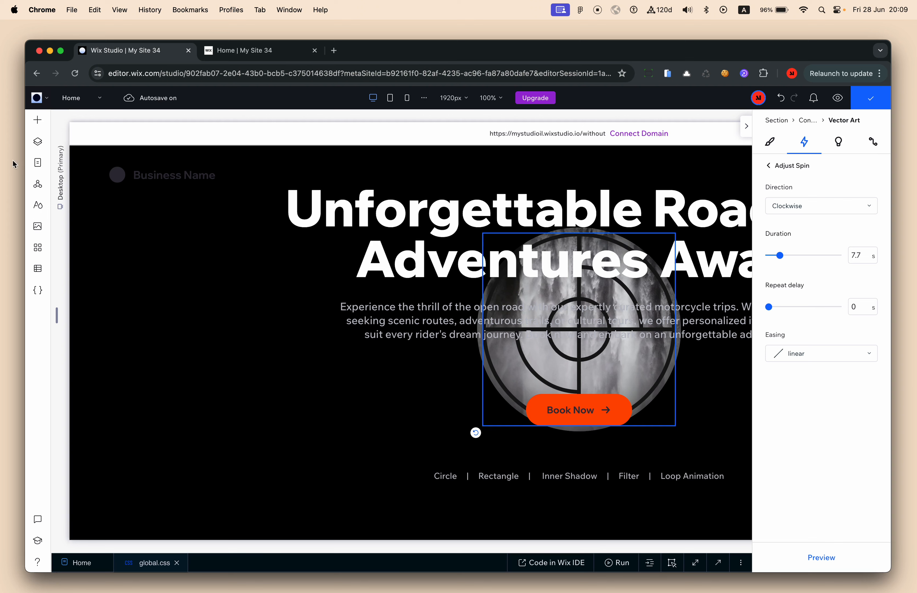
pyautogui.click(39, 143)
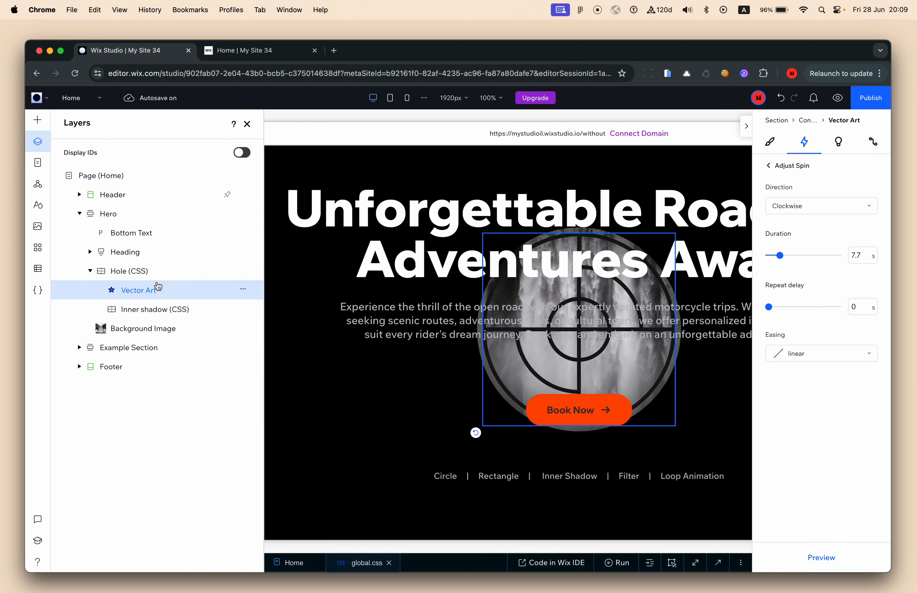
pyautogui.click(247, 51)
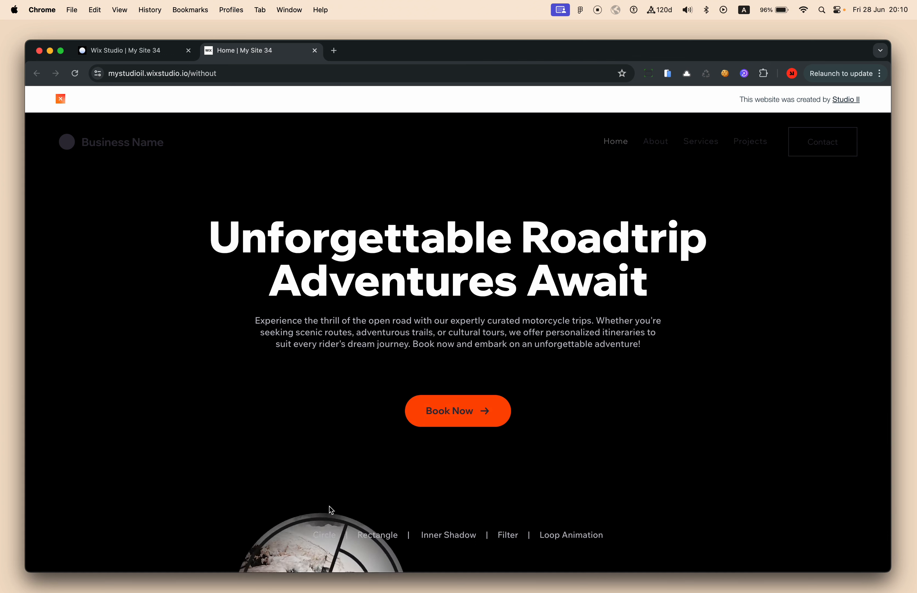
pyautogui.moveTo(364, 537); pyautogui.dragTo(598, 533)
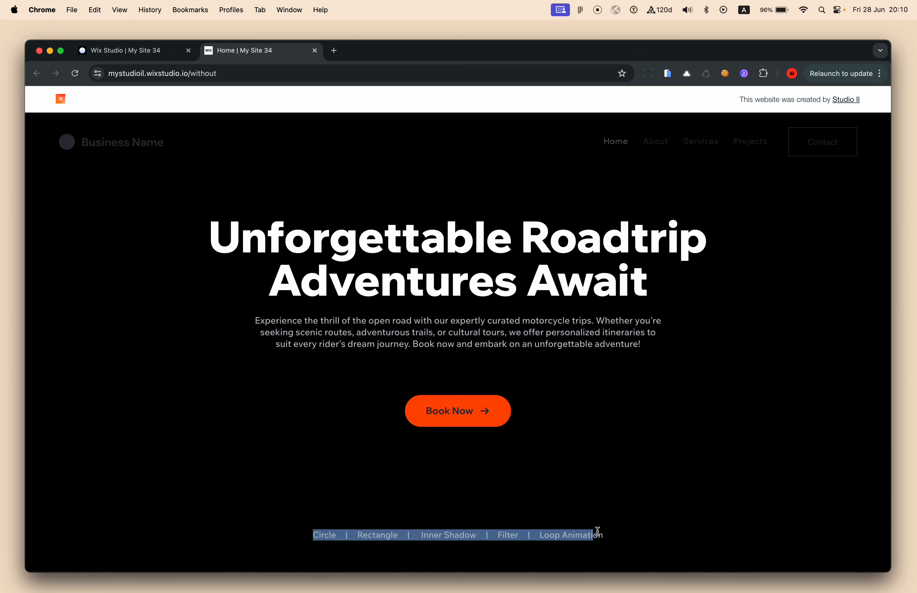
pyautogui.click(617, 536)
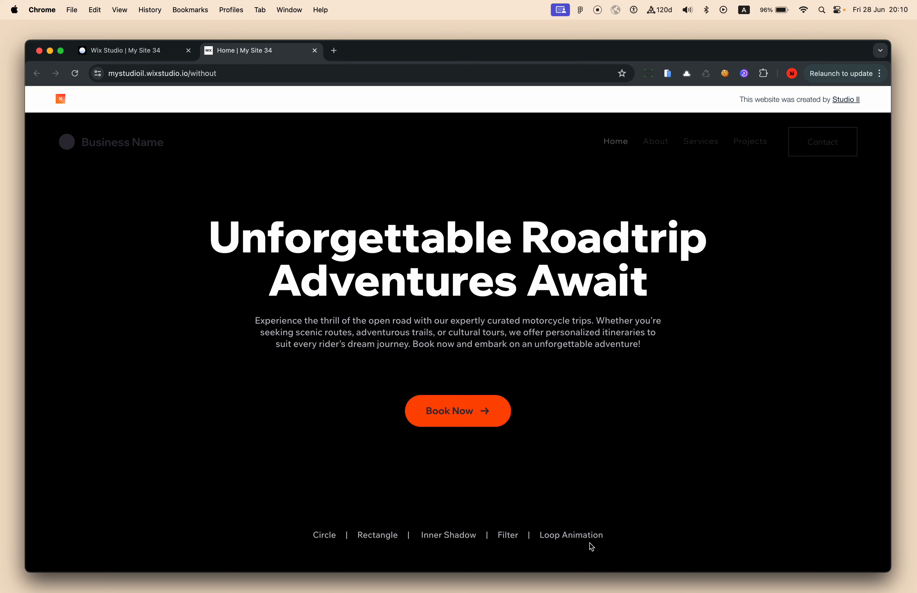